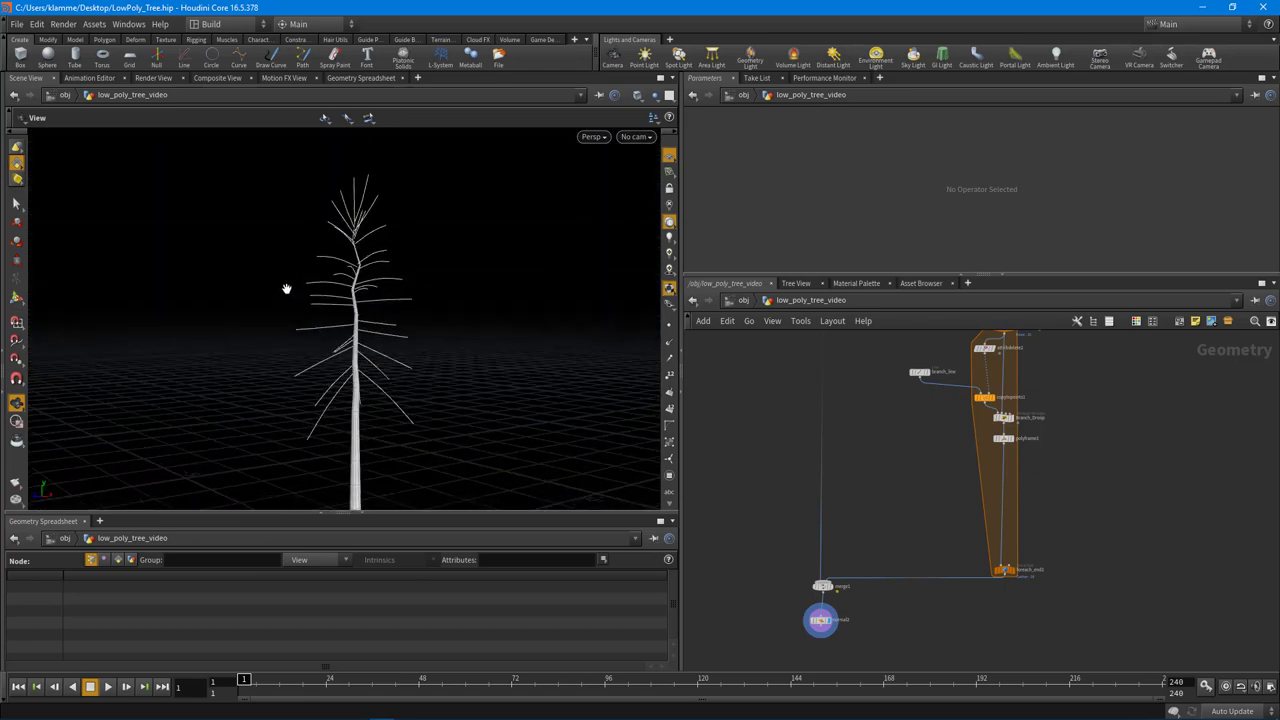
# Display the branch_line node on its own, frame it in the viewport and turn on point display
pyautogui.moveTo(379, 370)
pyautogui.mouseDown()
pyautogui.moveTo(429, 394)
pyautogui.moveTo(360, 366)
pyautogui.moveTo(390, 383)
pyautogui.moveTo(446, 380)
pyautogui.moveTo(351, 374)
pyautogui.moveTo(370, 372)
pyautogui.mouseUp()
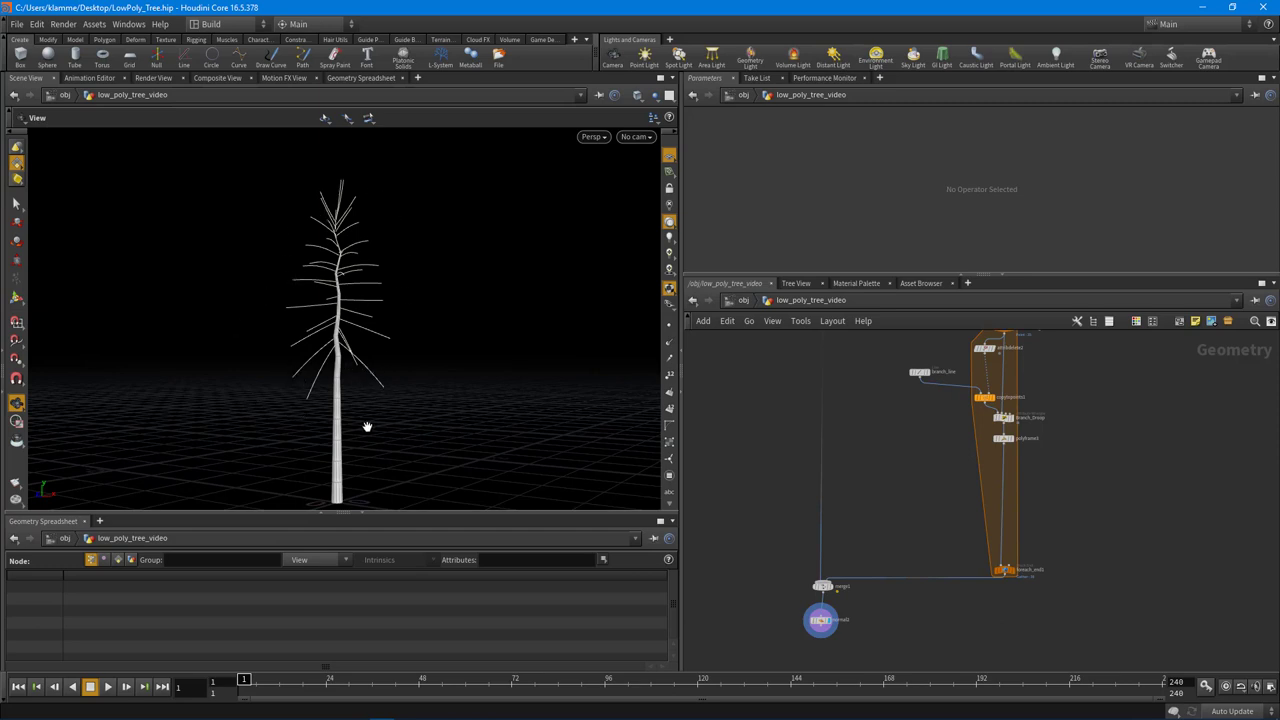
pyautogui.moveTo(339, 403); pyautogui.dragTo(375, 448)
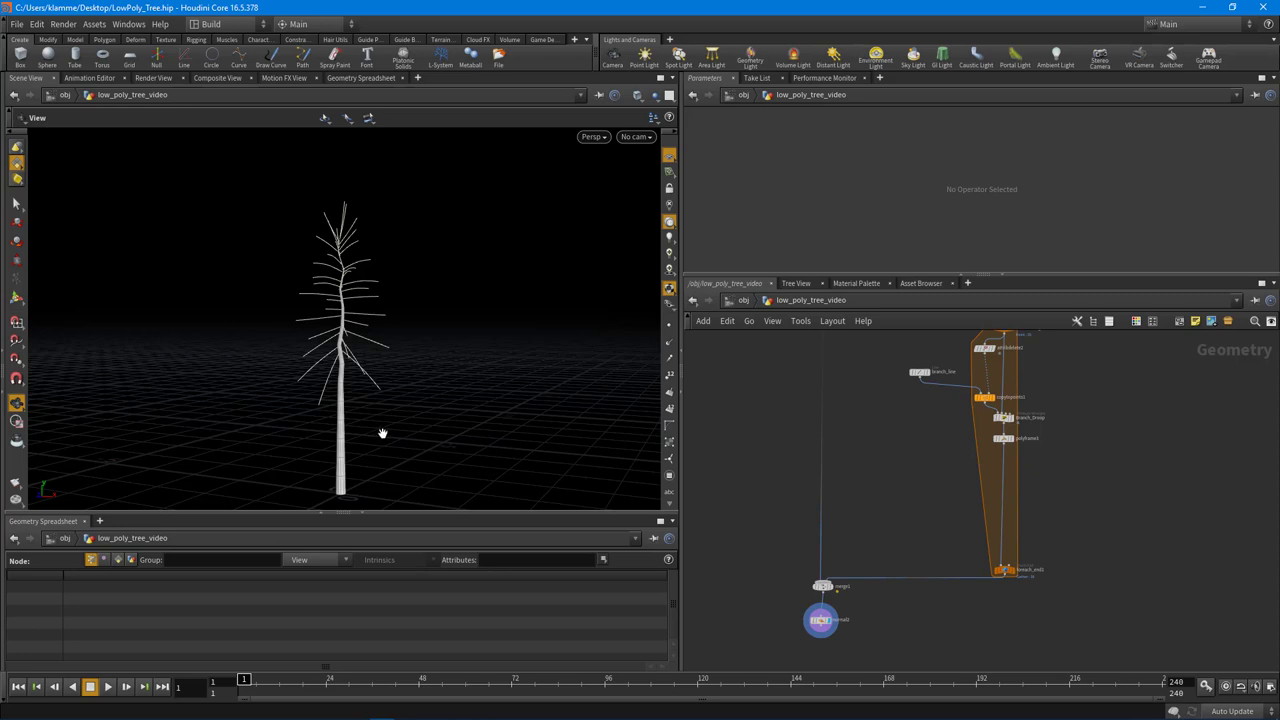
pyautogui.moveTo(933, 405); pyautogui.dragTo(911, 463, button='middle')
pyautogui.moveTo(358, 361); pyautogui.dragTo(416, 364)
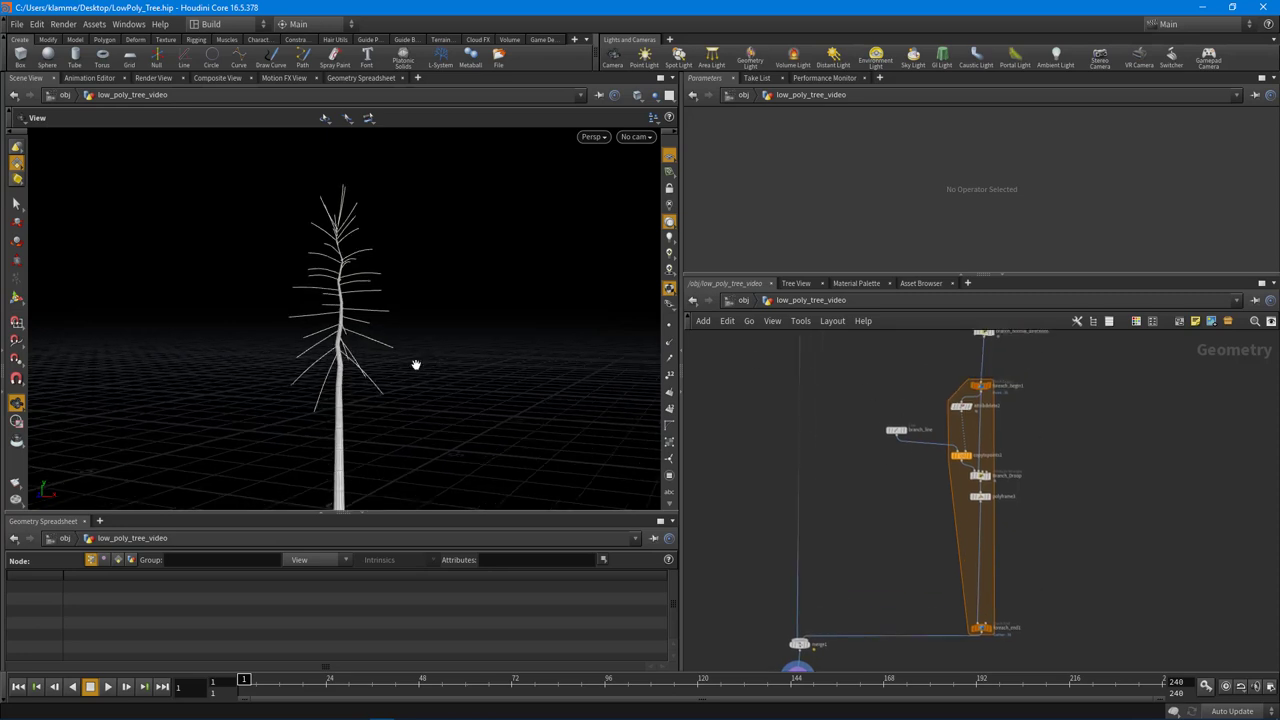
pyautogui.scroll(6, 914, 442)
pyautogui.click(880, 401)
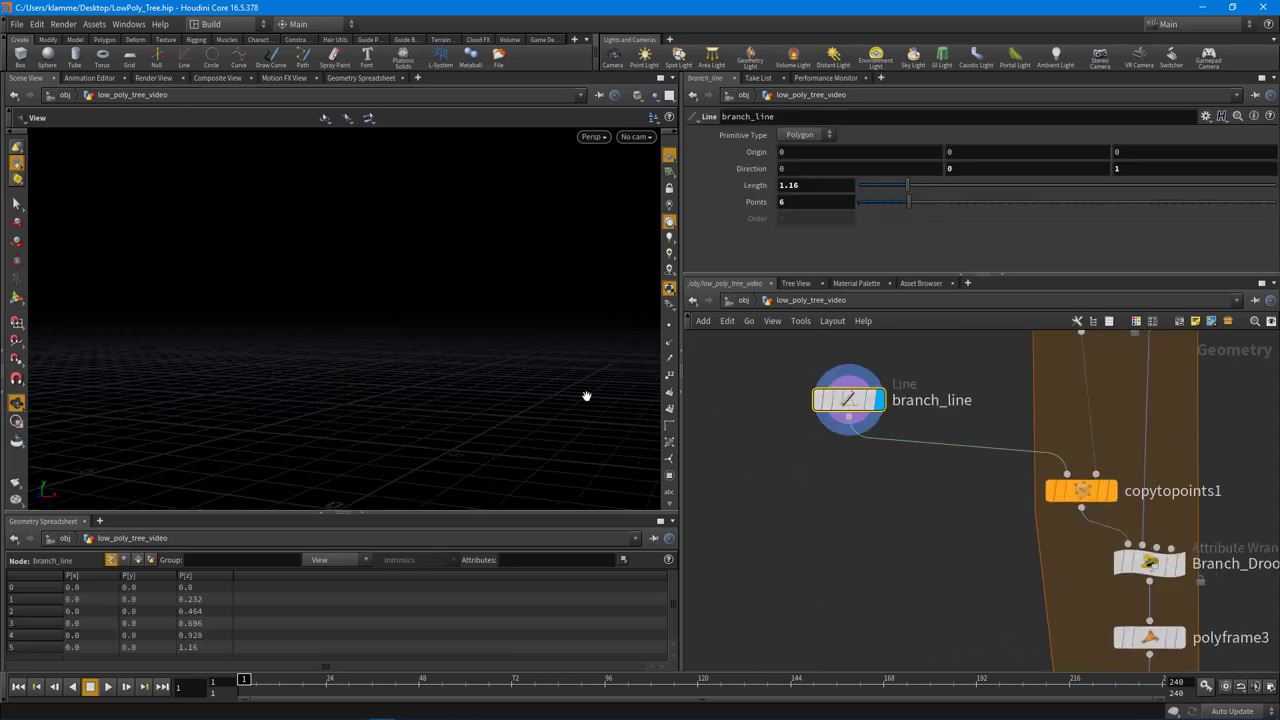
pyautogui.press('f')
pyautogui.moveTo(383, 334); pyautogui.dragTo(338, 318)
pyautogui.click(669, 325)
pyautogui.moveTo(457, 364); pyautogui.dragTo(385, 375)
pyautogui.moveTo(861, 507); pyautogui.dragTo(881, 537, button='middle')
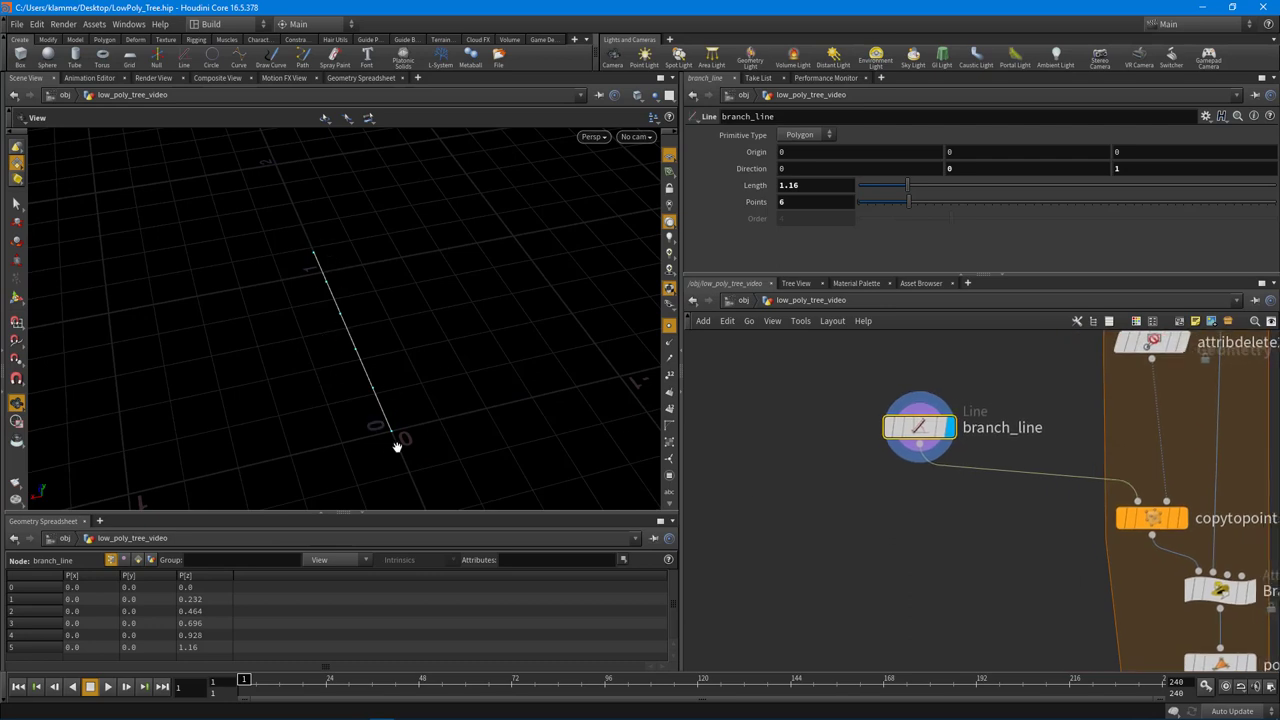
# Add an Attribute Randomize node after branch_line, wire it to the line's output and display it
pyautogui.moveTo(425, 444); pyautogui.dragTo(410, 392)
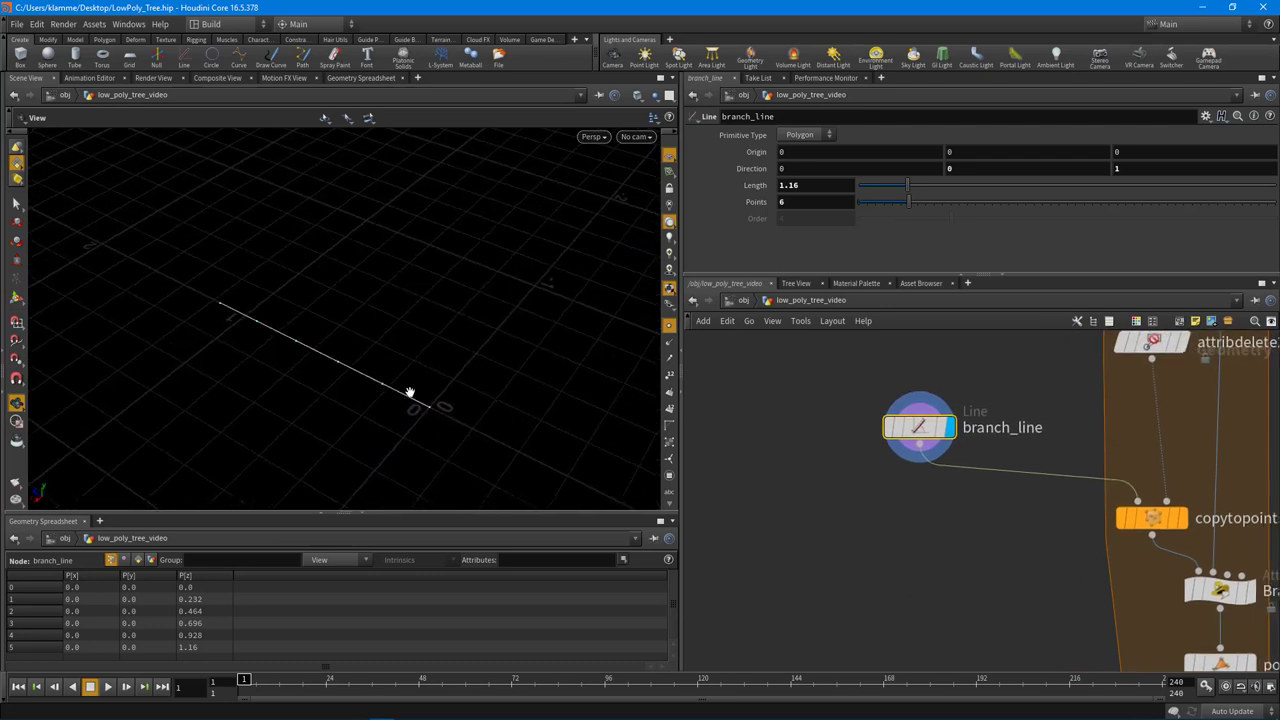
pyautogui.moveTo(850, 527); pyautogui.dragTo(862, 505, button='middle')
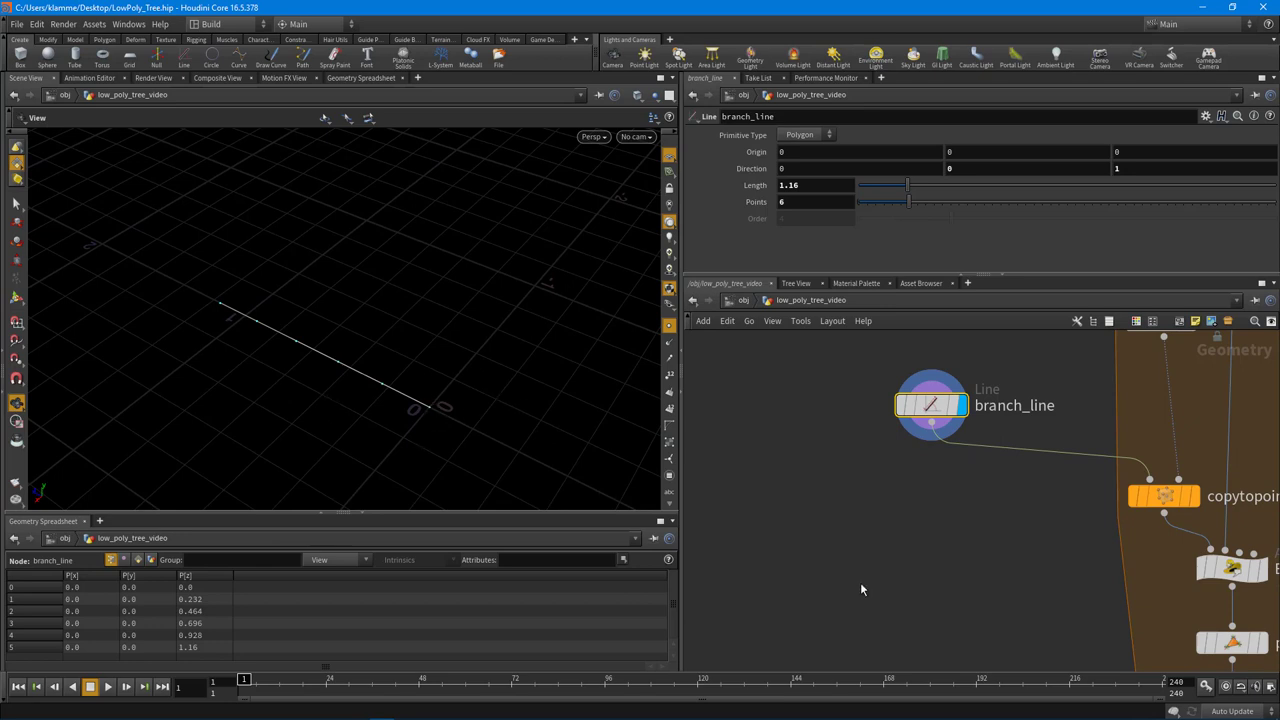
pyautogui.press('Tab')
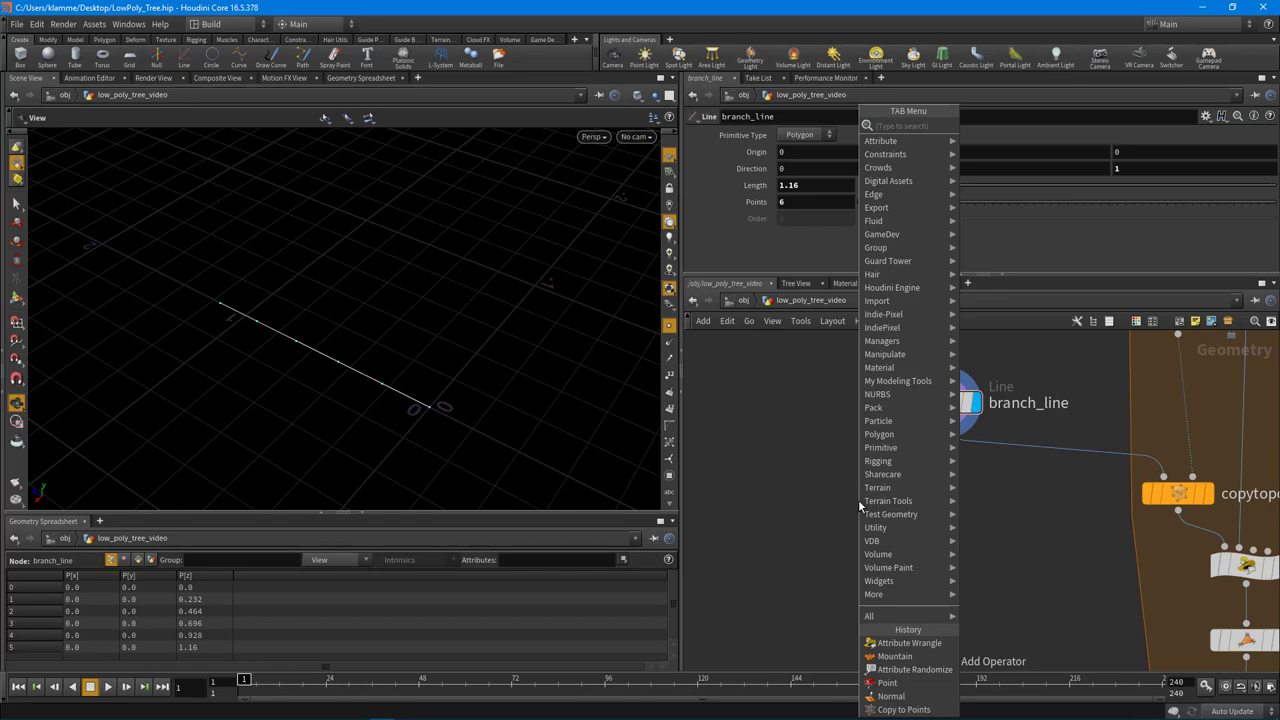
pyautogui.write('attr')
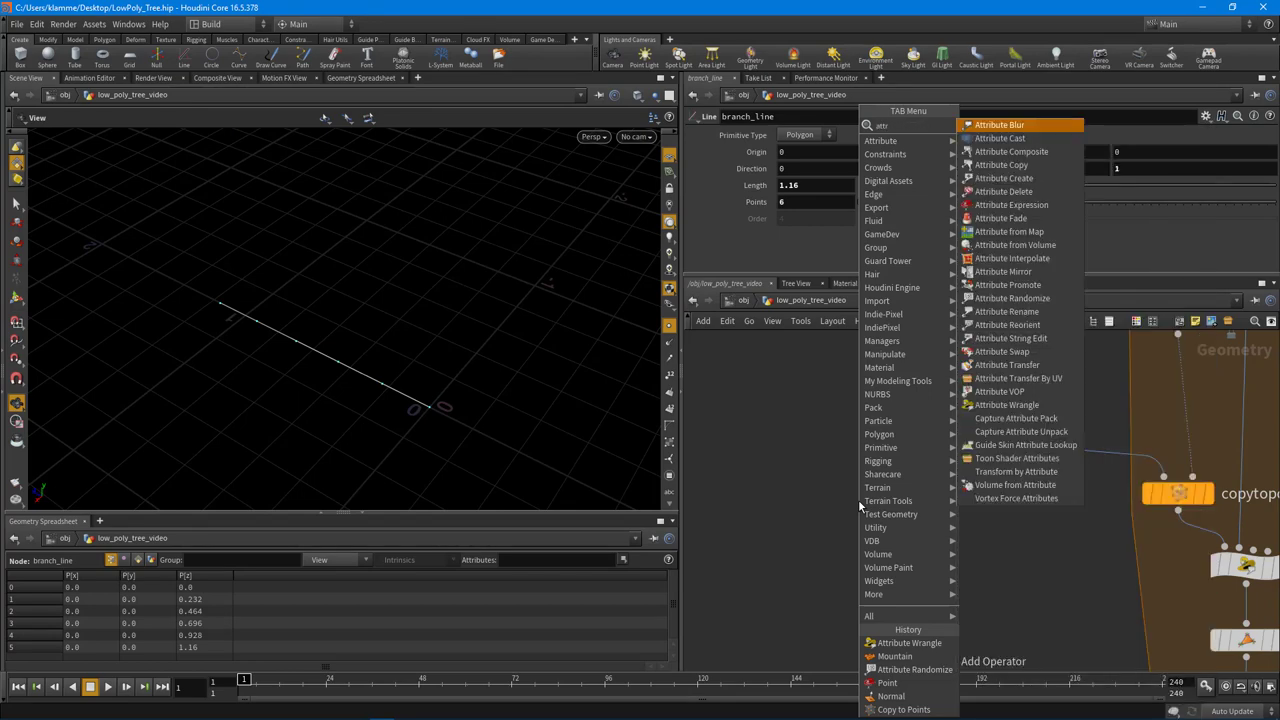
pyautogui.click(1030, 300)
pyautogui.scroll(2, 929, 491)
pyautogui.click(929, 491)
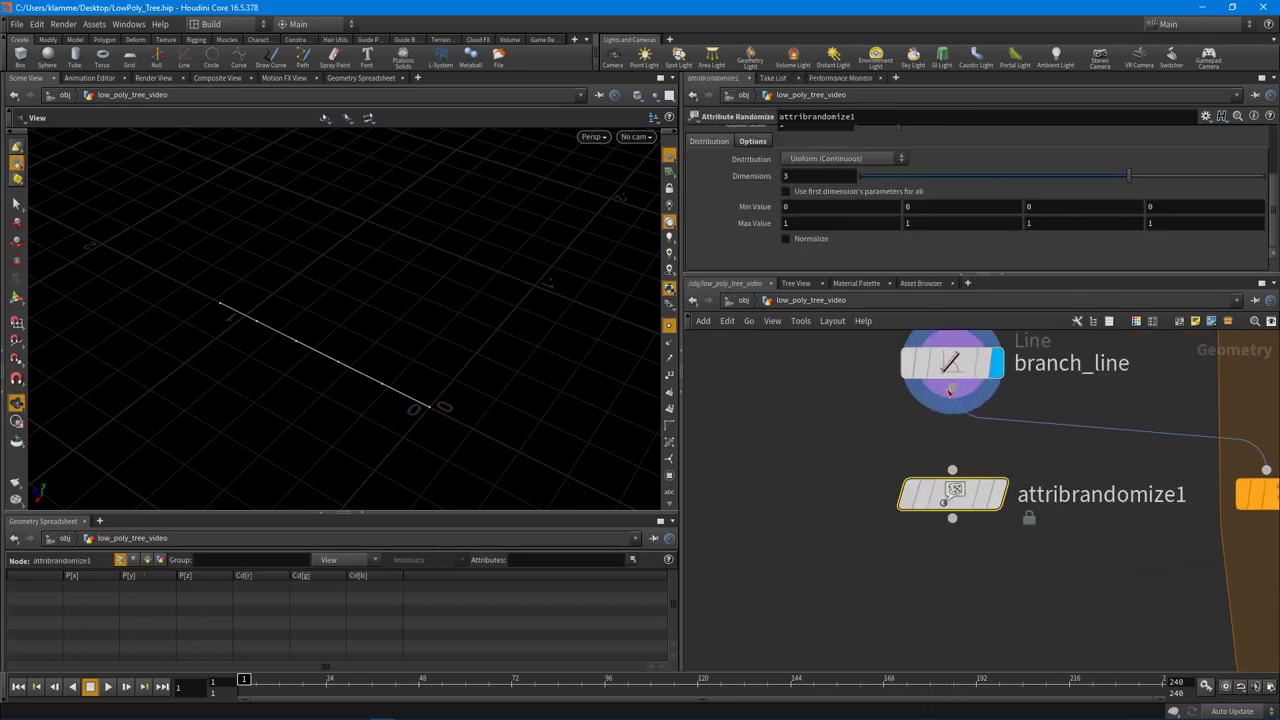
pyautogui.click(998, 496)
# Set the Attribute Randomize node's attribute name to N
pyautogui.scroll(3, 877, 209)
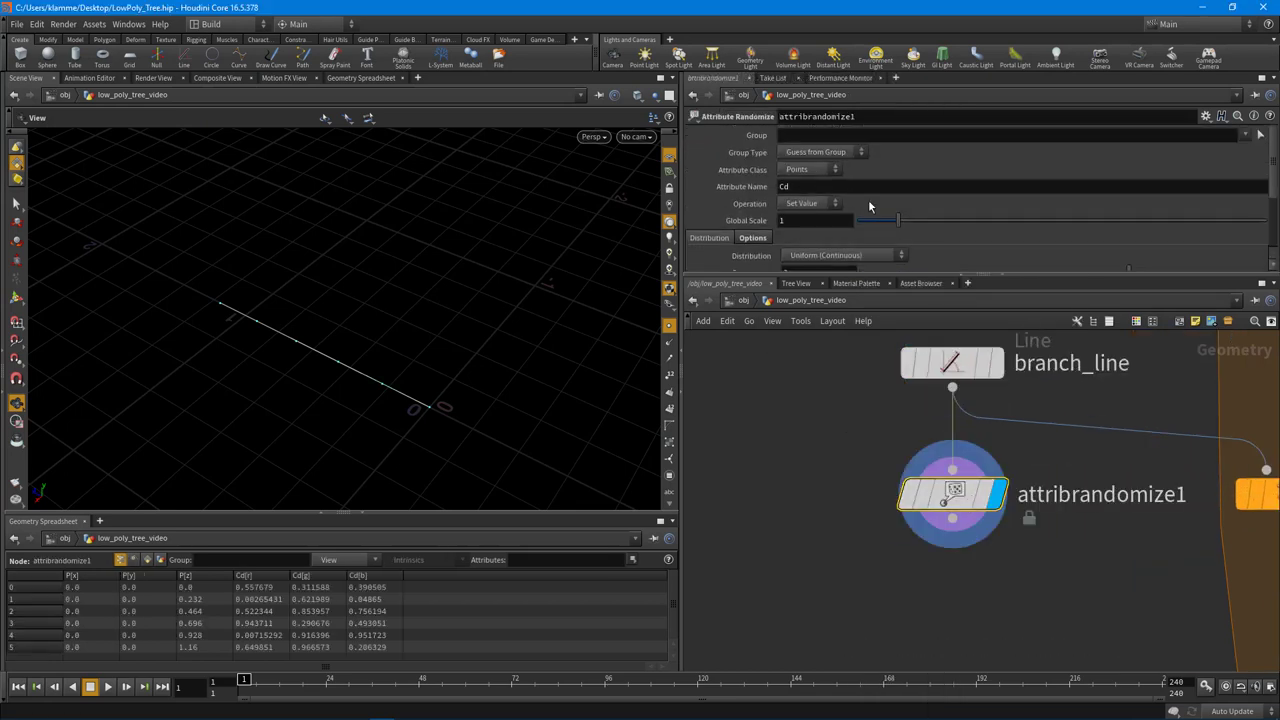
pyautogui.click(824, 187)
pyautogui.write('N')
pyautogui.press('Return')
# Set the first three minimum values of the Attribute Randomize node to -1
pyautogui.scroll(-4, 900, 200)
pyautogui.click(811, 209)
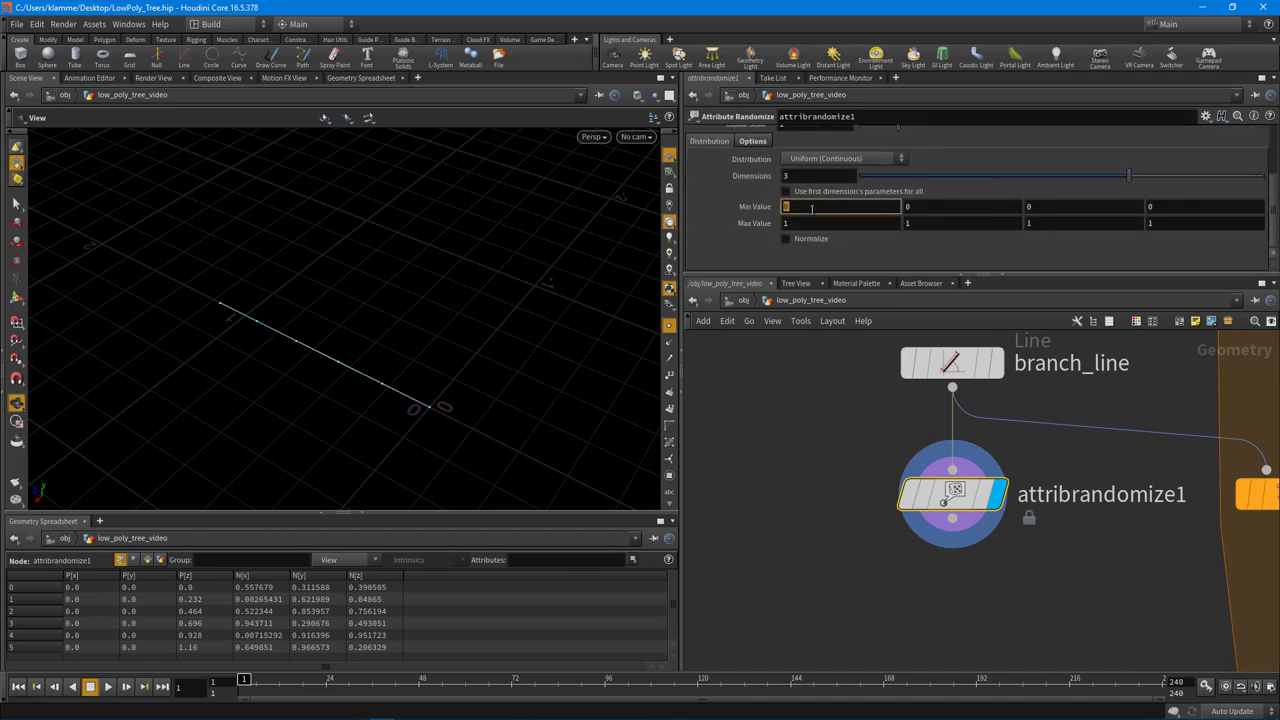
pyautogui.write('-1')
pyautogui.press('Tab')
pyautogui.write('-1')
pyautogui.press('Tab')
pyautogui.write('-1')
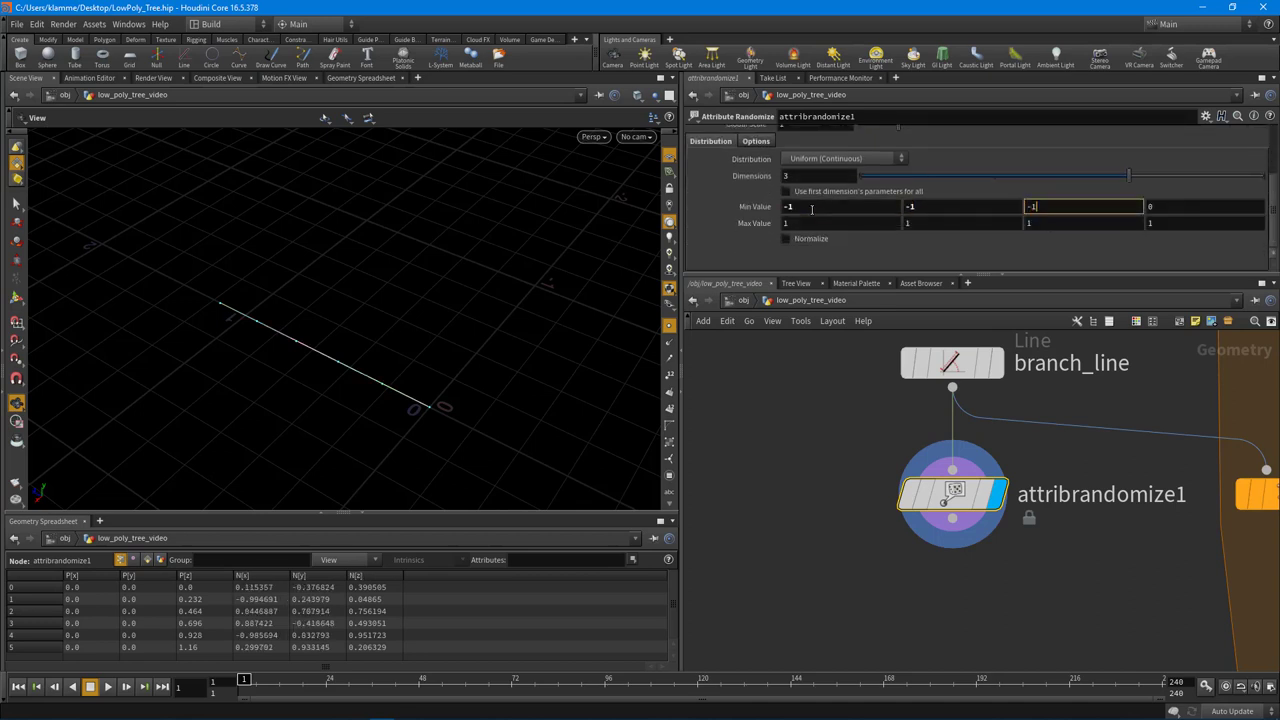
pyautogui.press('Return')
# Turn on point normal display and inspect the randomized normals along the branch line
pyautogui.moveTo(410, 350); pyautogui.dragTo(420, 302)
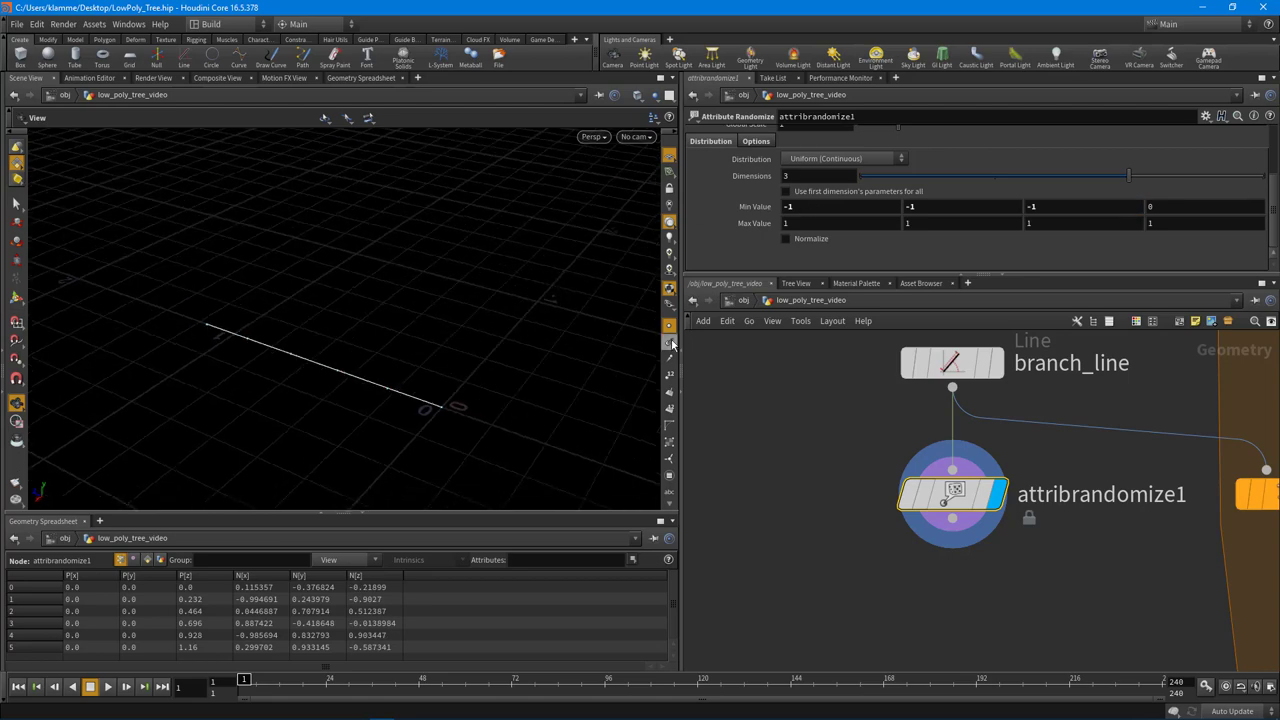
pyautogui.click(669, 342)
pyautogui.moveTo(437, 400); pyautogui.dragTo(347, 414)
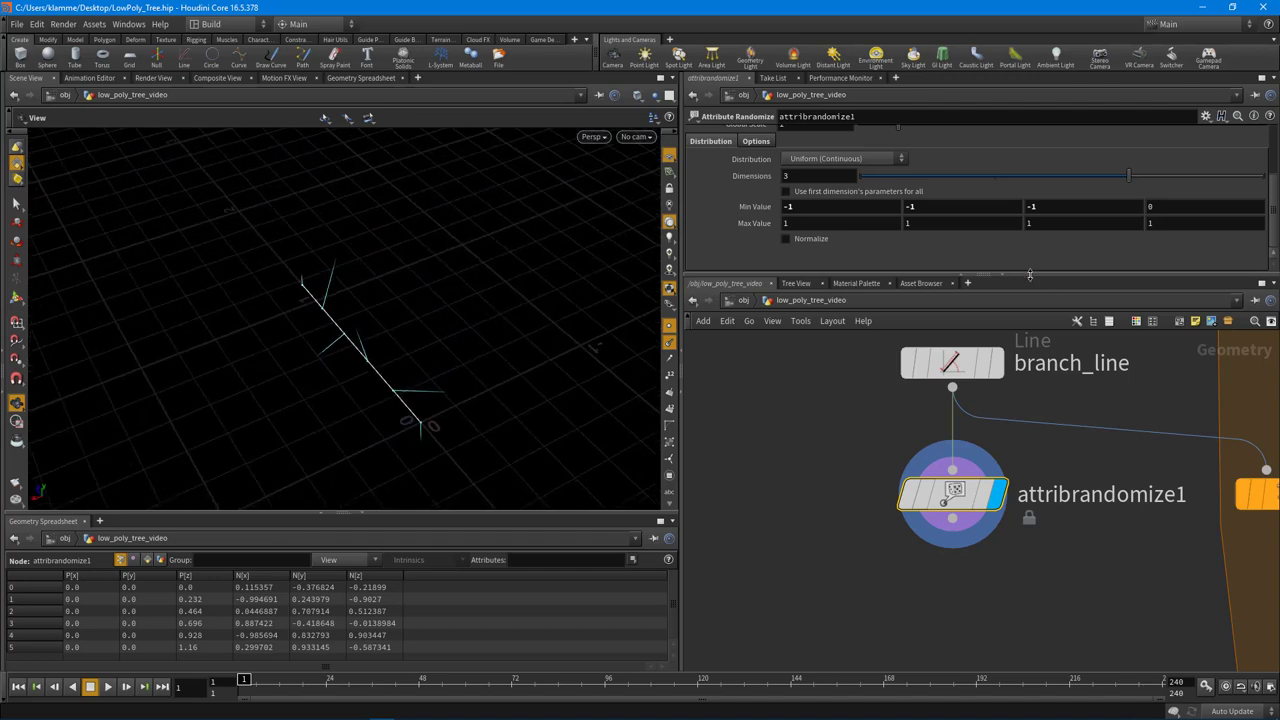
pyautogui.moveTo(1030, 274); pyautogui.dragTo(1018, 231)
pyautogui.moveTo(502, 377); pyautogui.dragTo(435, 378)
# Add an Attribute Wrangle node after attribrandomize1, wired to its output and displayed
pyautogui.moveTo(908, 501); pyautogui.dragTo(882, 458, button='middle')
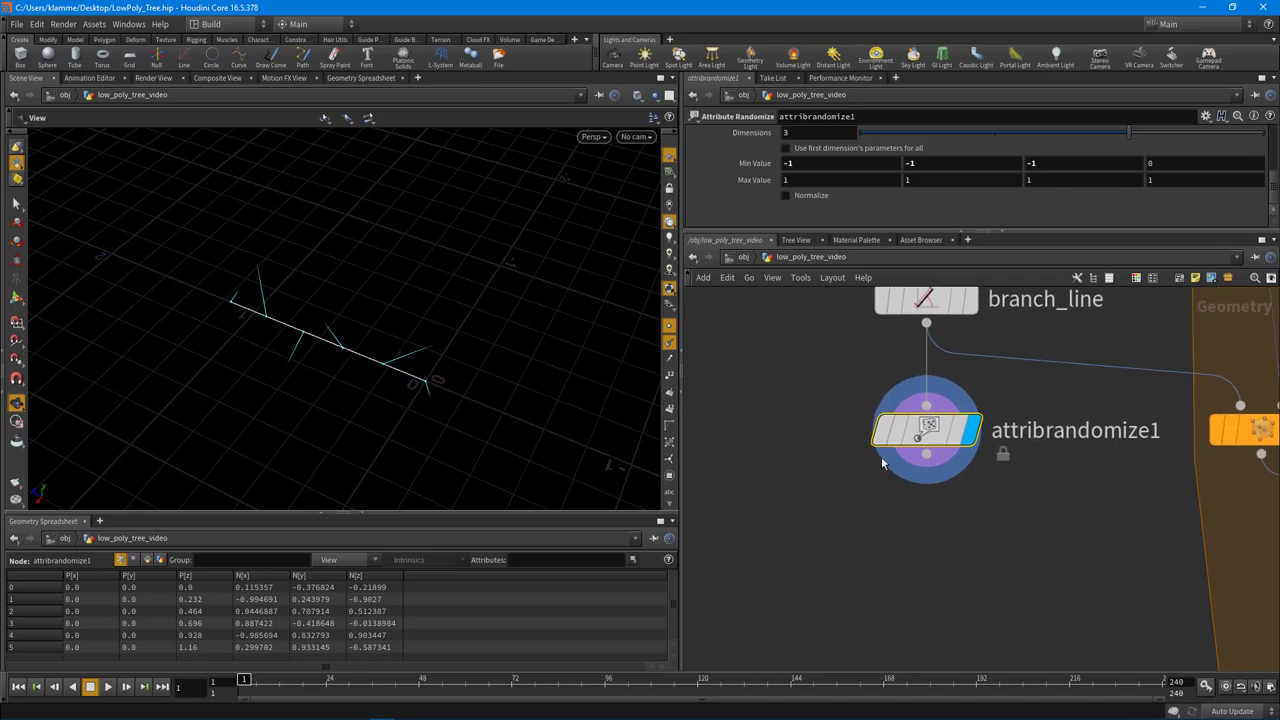
pyautogui.moveTo(915, 432); pyautogui.dragTo(914, 411)
pyautogui.press('Tab')
pyautogui.write('attr')
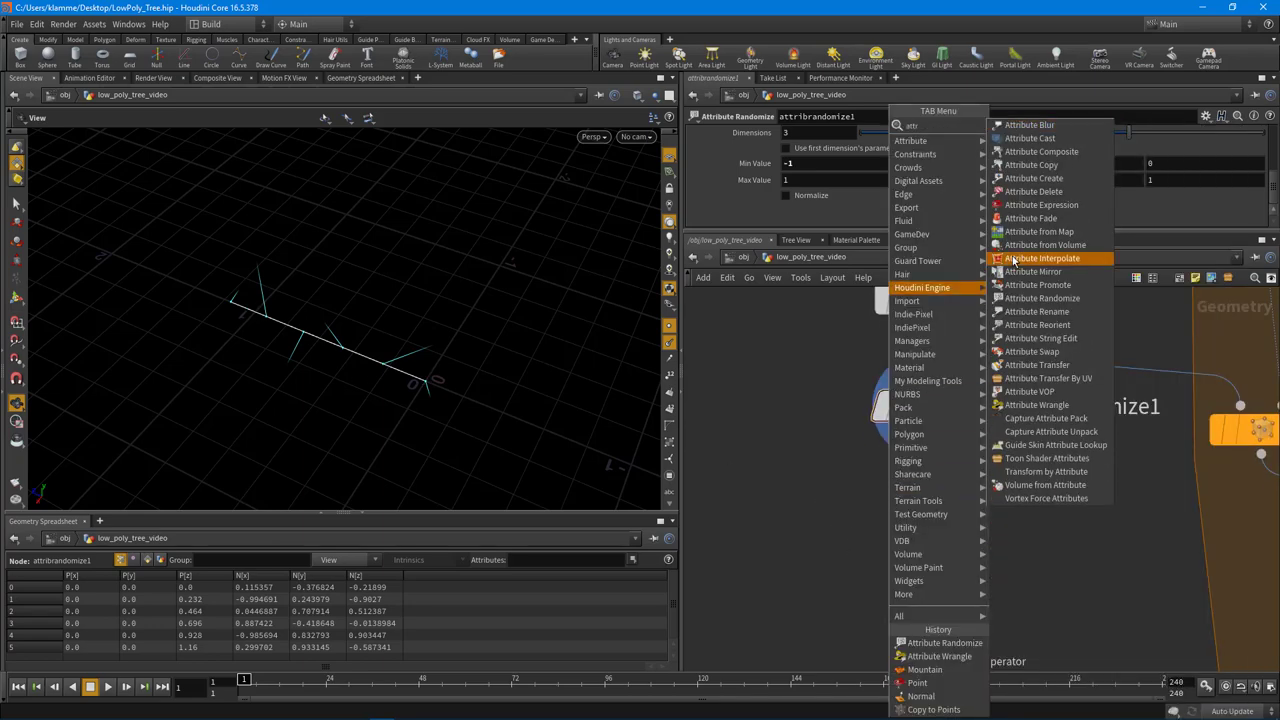
pyautogui.click(1045, 405)
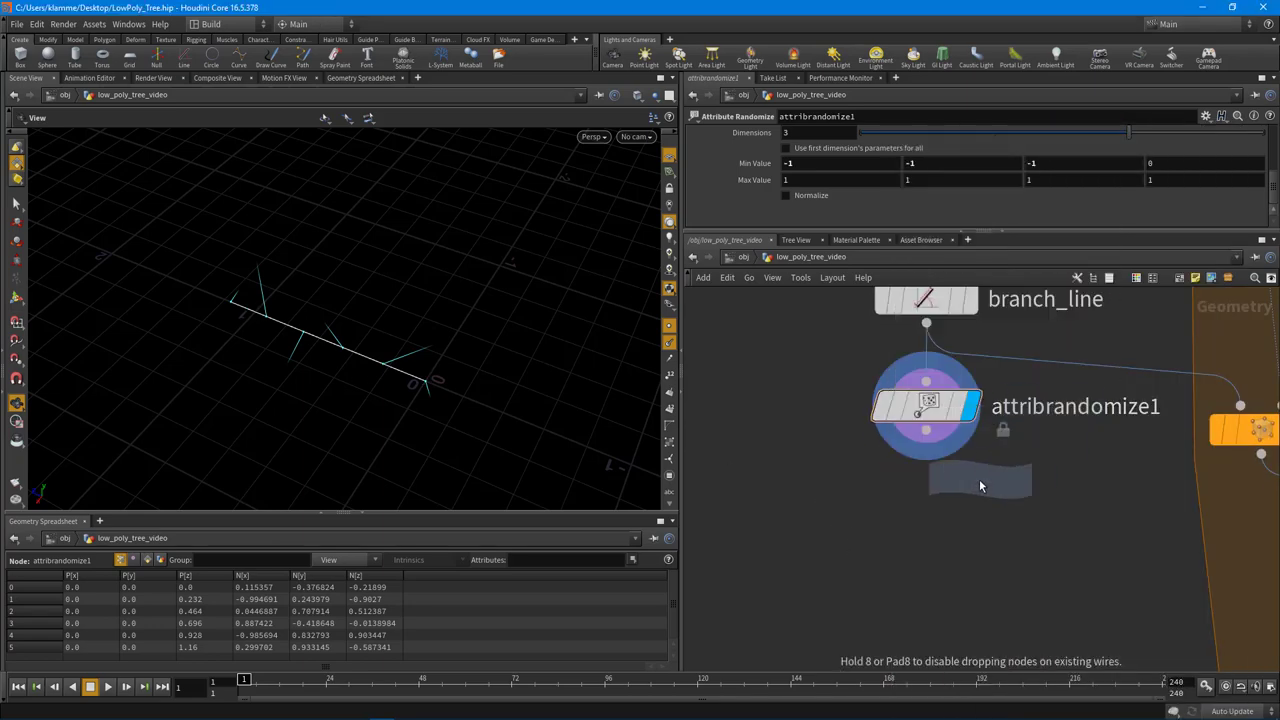
pyautogui.click(898, 512)
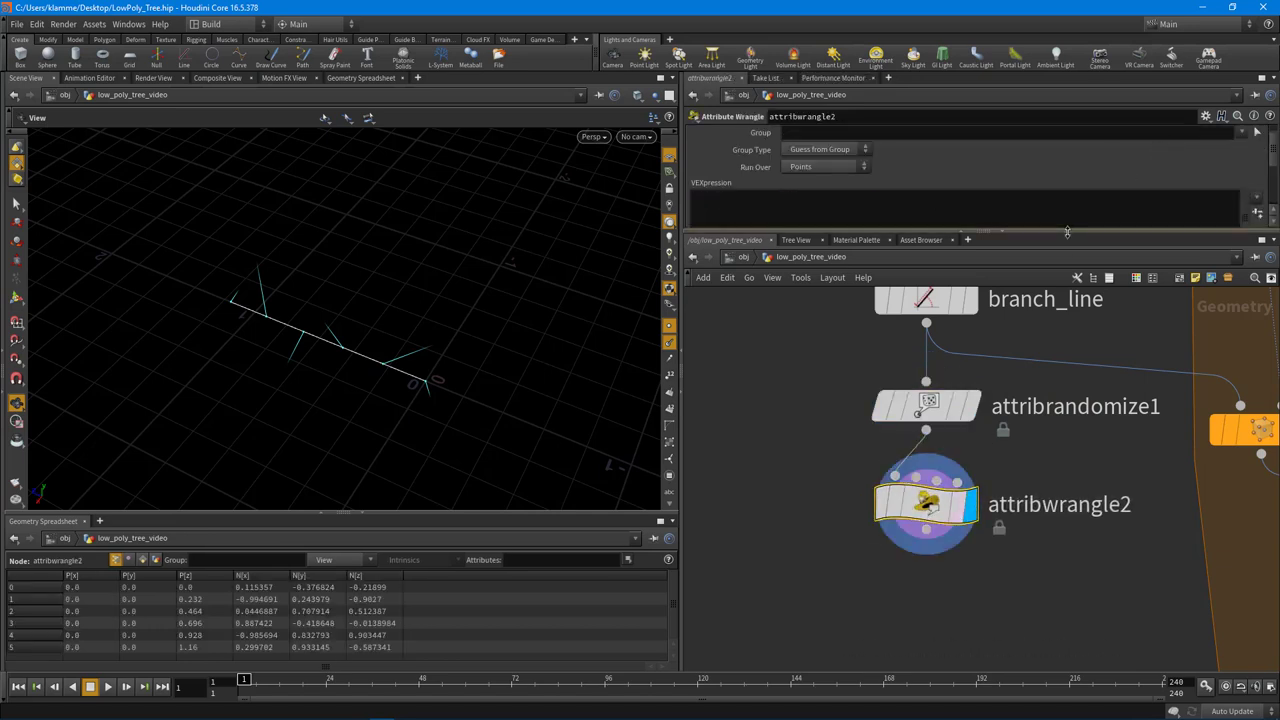
# Load the gradient preset into attribwrangle2 and change f@gradient to a local variable declared as float gradient
pyautogui.moveTo(1067, 229); pyautogui.dragTo(1067, 338)
pyautogui.click(1206, 116)
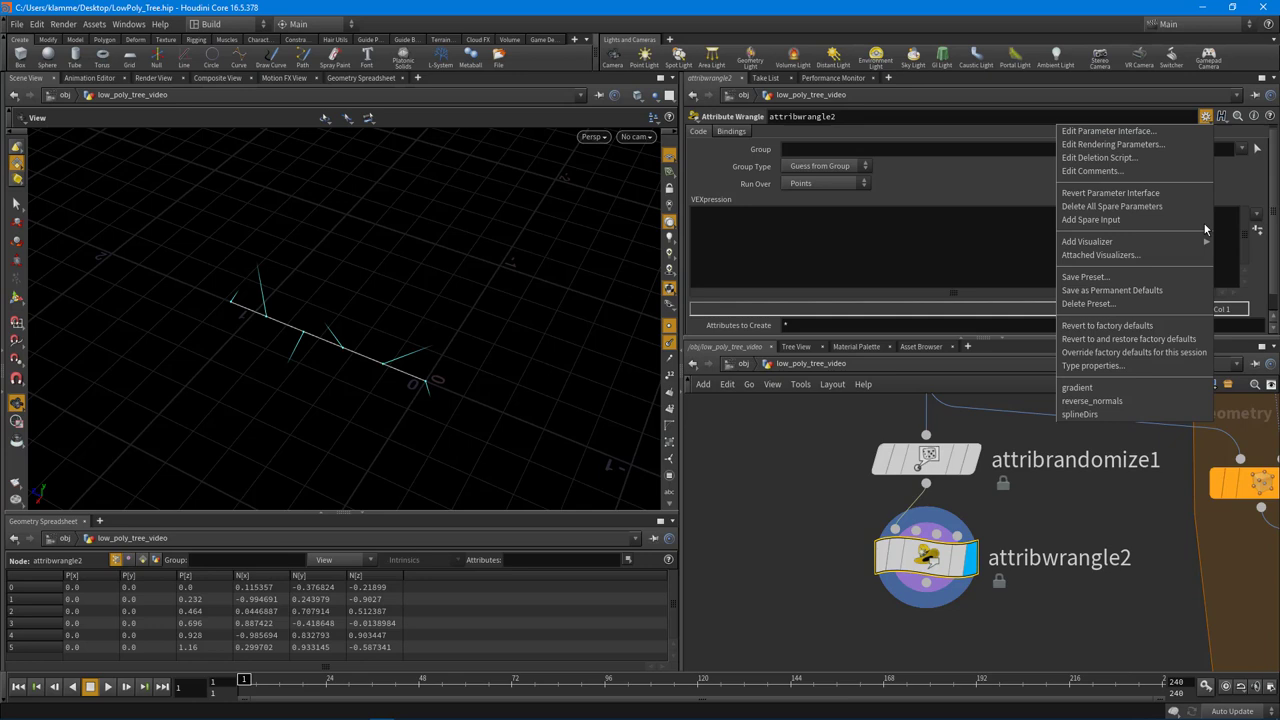
pyautogui.click(1147, 390)
pyautogui.click(700, 214)
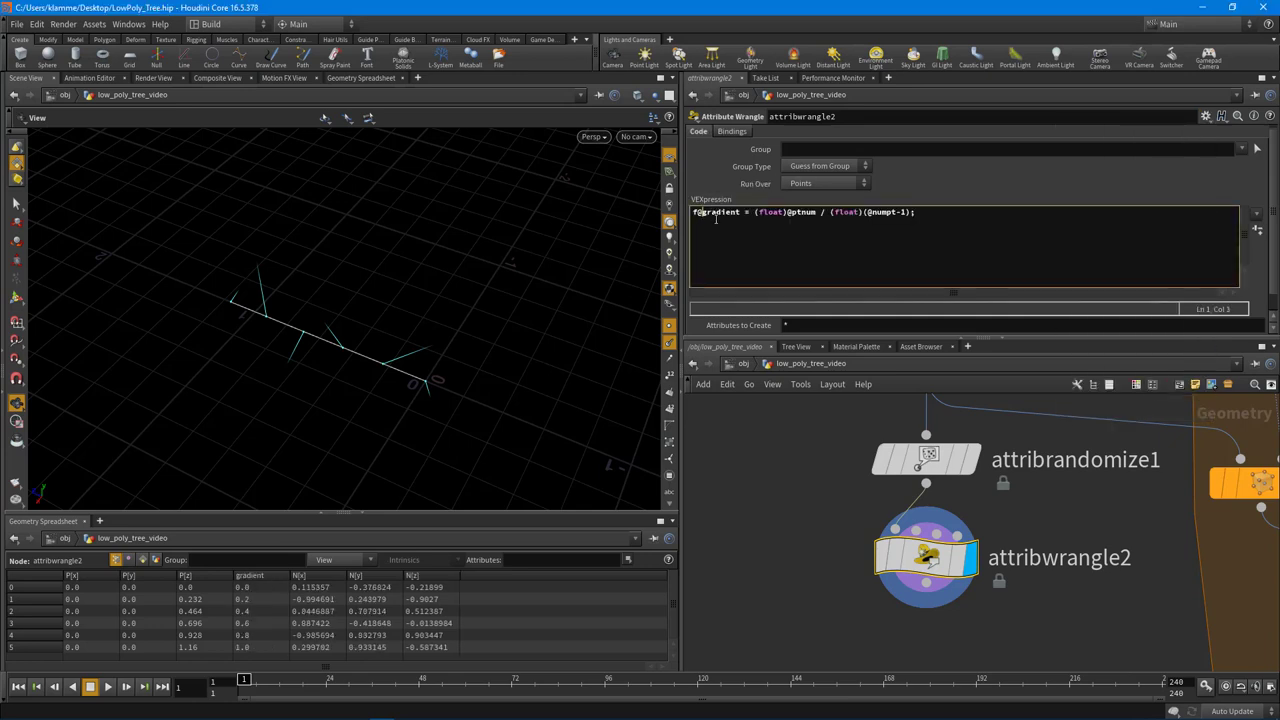
pyautogui.write('loat')
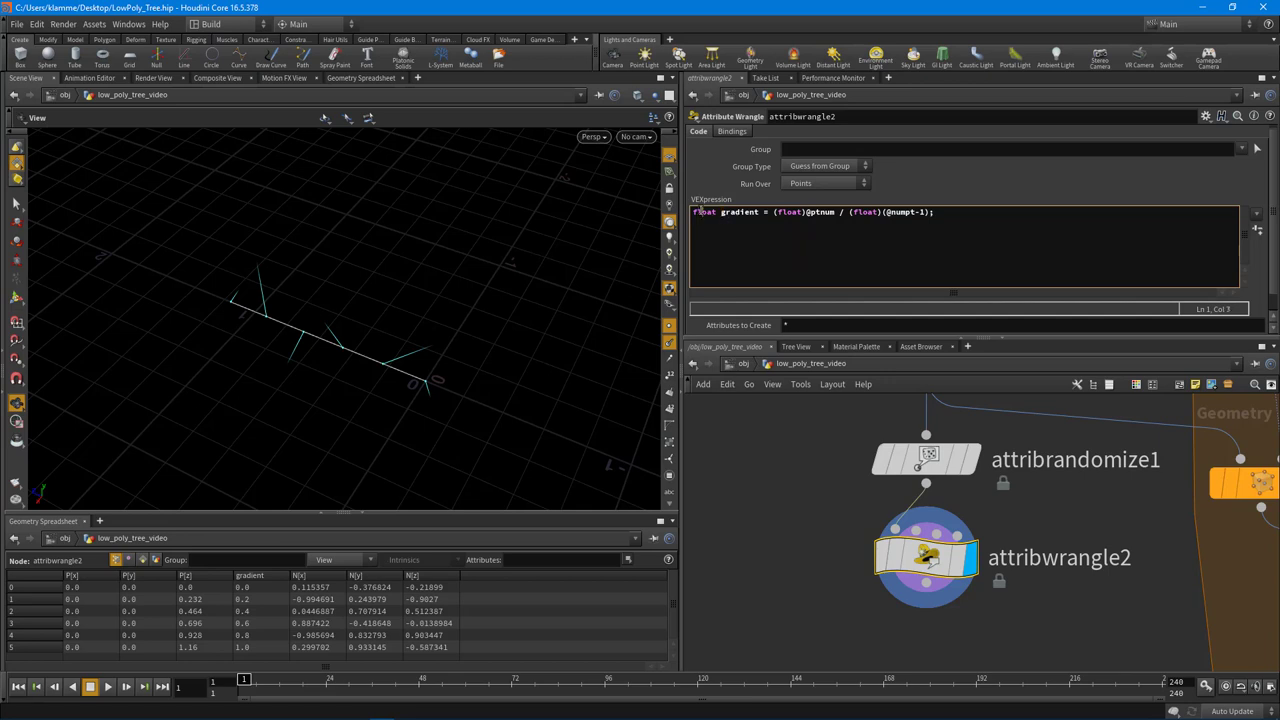
pyautogui.doubleClick(703, 212)
# Add the line "@N *= gradient;" to attribwrangle2's VEX code and check the scaled normals along the line
pyautogui.click(954, 215)
pyautogui.write('@N *= gradient;')
pyautogui.click(1023, 189)
pyautogui.moveTo(337, 317); pyautogui.dragTo(506, 406, button='right')
pyautogui.moveTo(506, 406); pyautogui.dragTo(451, 446)
pyautogui.moveTo(451, 446); pyautogui.dragTo(463, 404, button='middle')
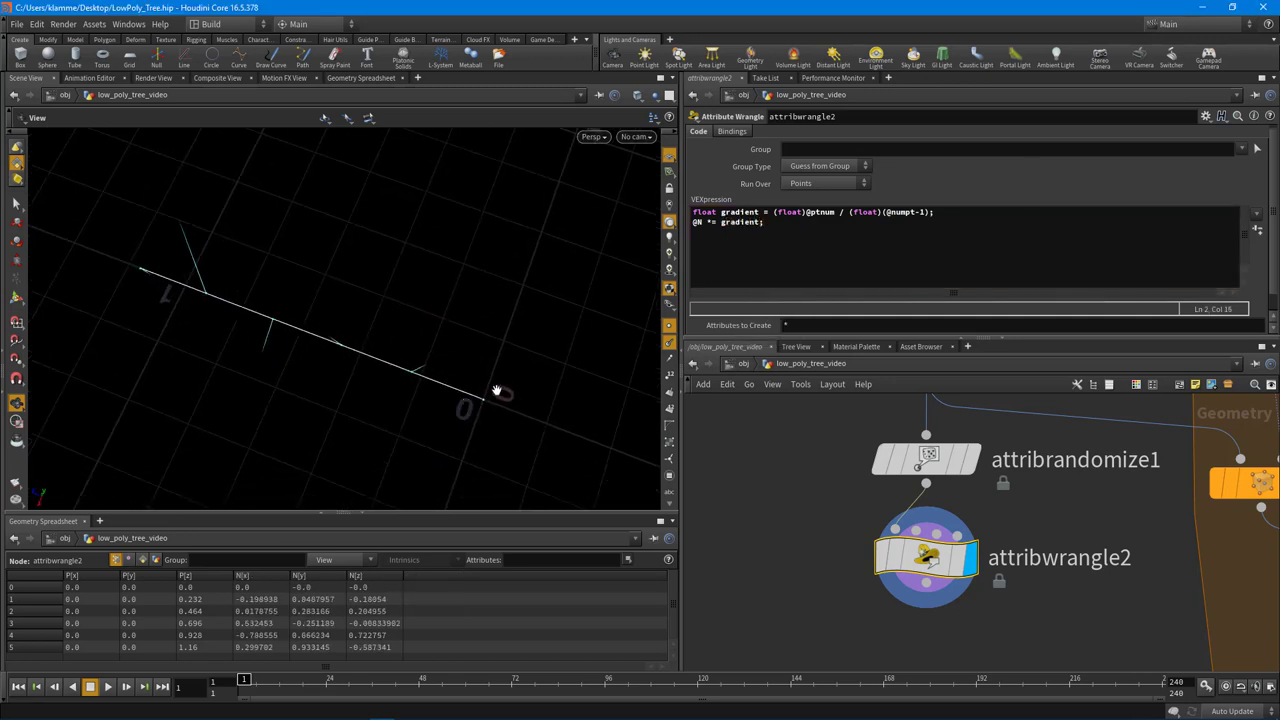
pyautogui.moveTo(497, 390); pyautogui.dragTo(485, 416)
pyautogui.moveTo(350, 397); pyautogui.dragTo(426, 383, button='middle')
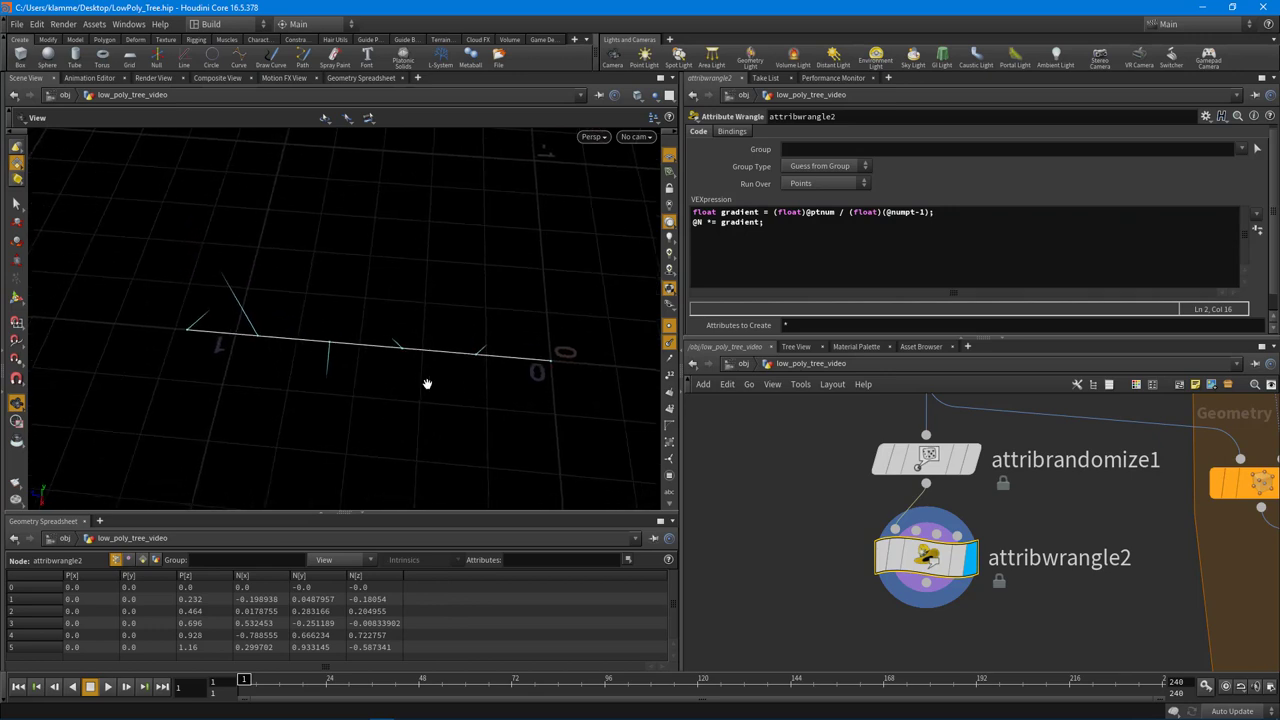
pyautogui.moveTo(426, 383); pyautogui.dragTo(419, 367)
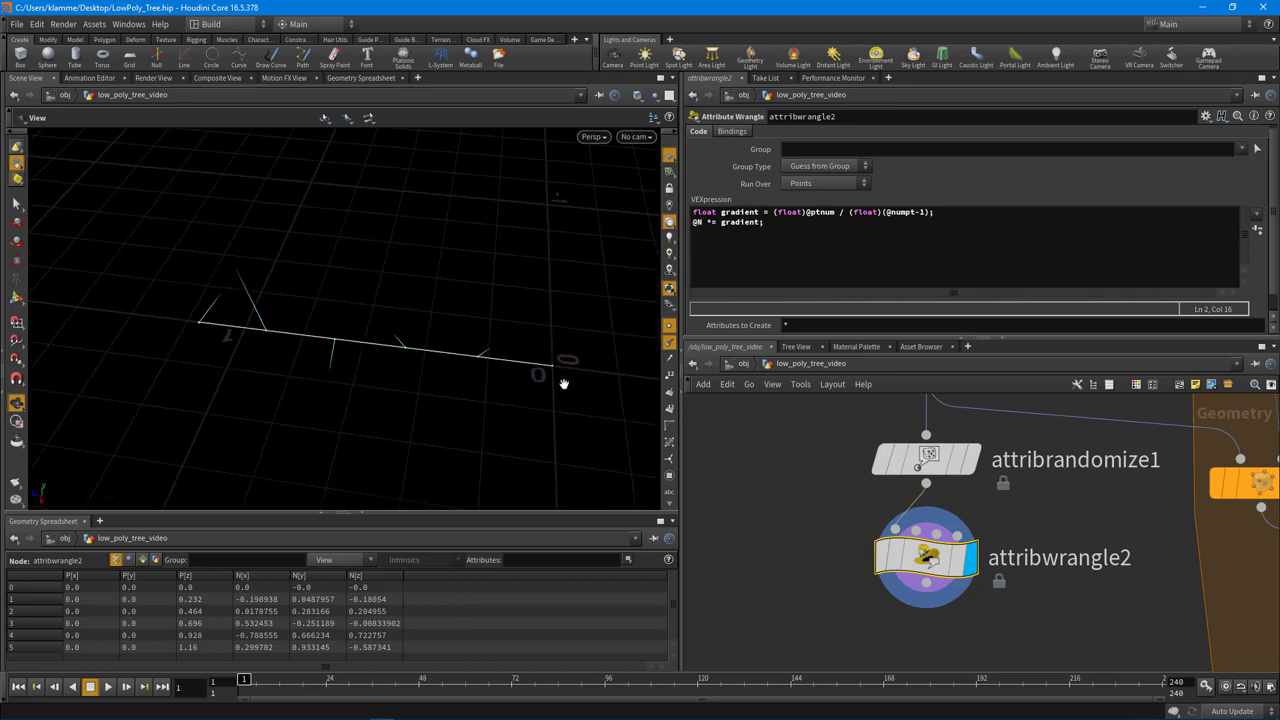
pyautogui.moveTo(373, 388); pyautogui.dragTo(391, 343)
# Add a Mountain node after attribwrangle2, wire it to the wrangle's output and display it
pyautogui.scroll(-2, 814, 541)
pyautogui.moveTo(845, 577); pyautogui.dragTo(848, 545, button='middle')
pyautogui.scroll(-1, 837, 522)
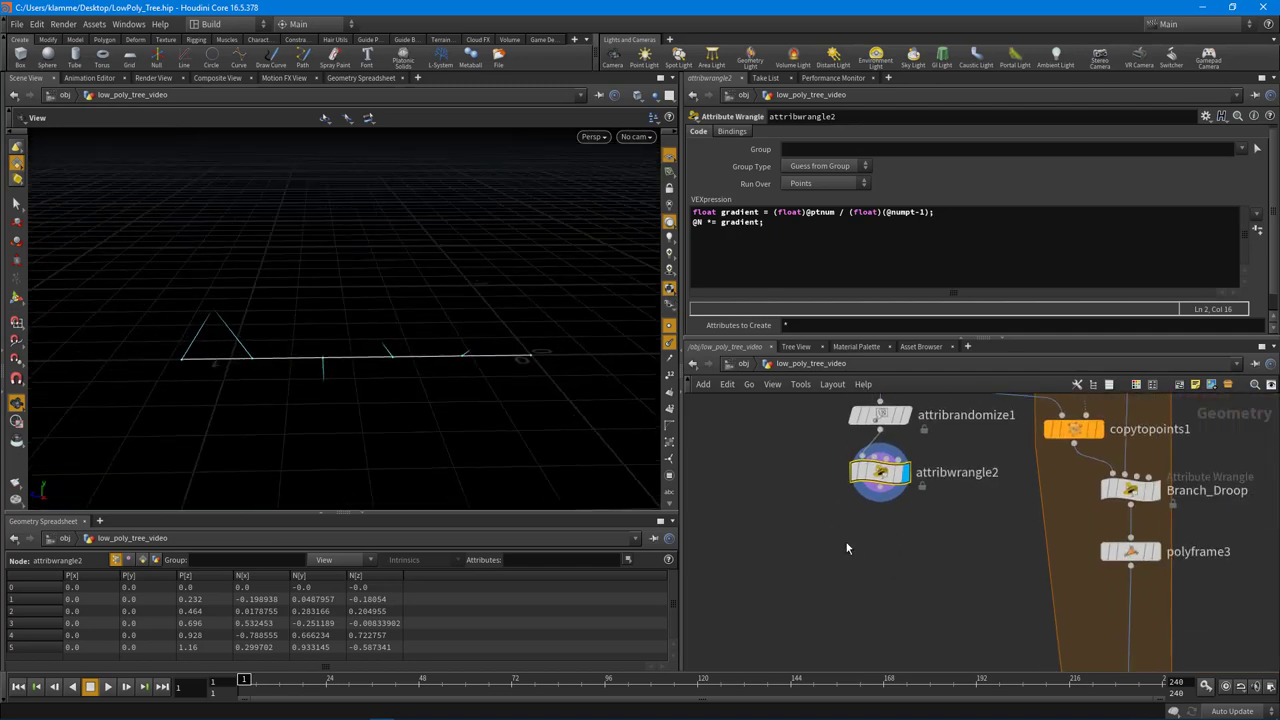
pyautogui.press('Tab')
pyautogui.write('mount')
pyautogui.press('Return')
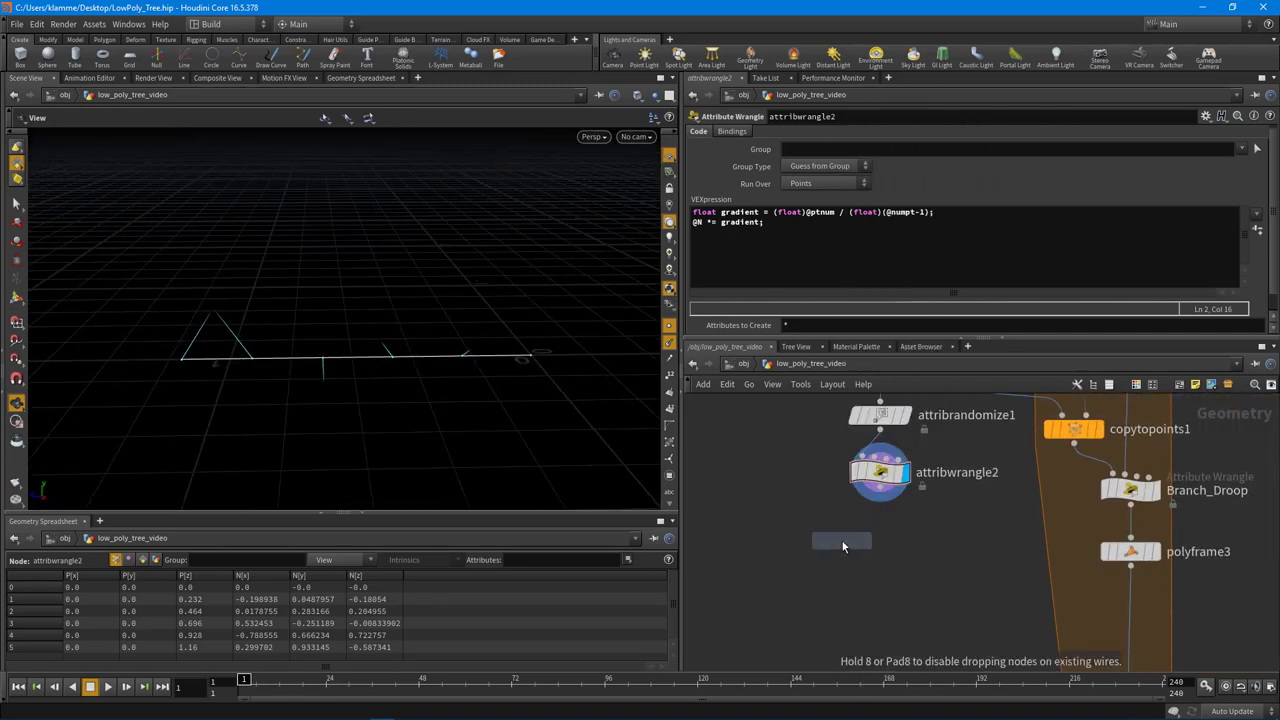
pyautogui.click(872, 543)
pyautogui.click(881, 487)
pyautogui.click(880, 525)
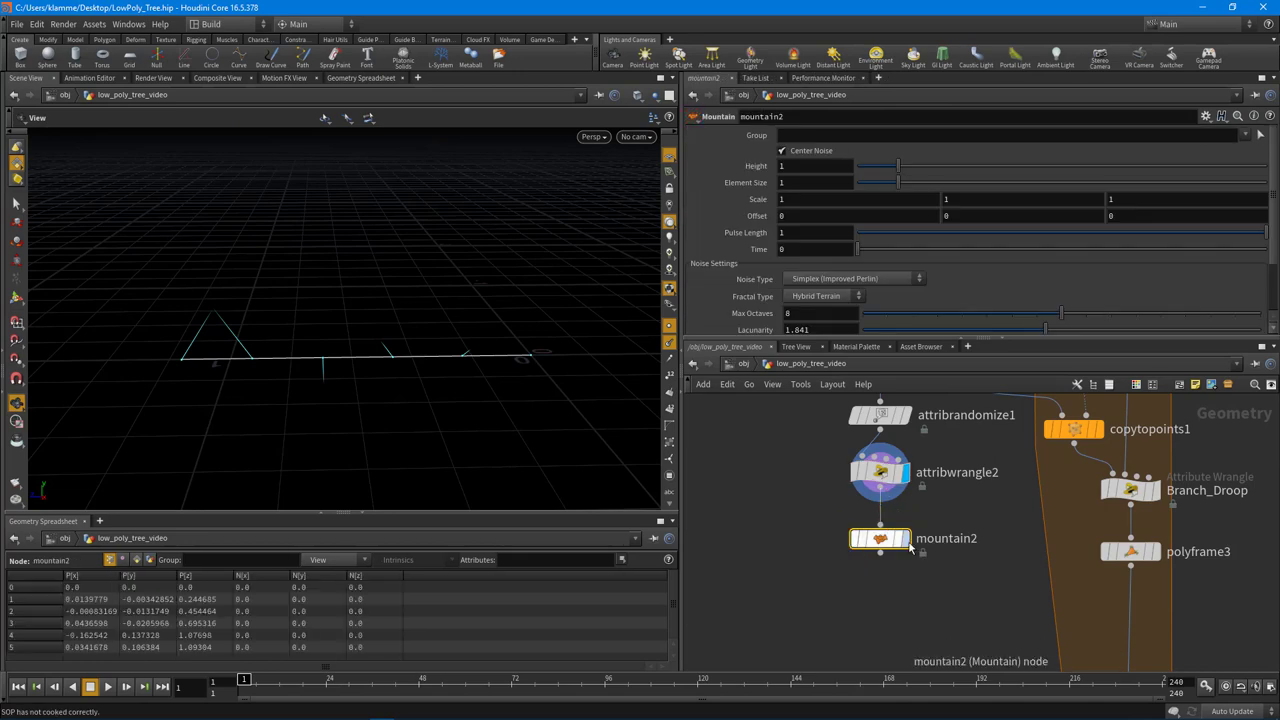
pyautogui.click(906, 539)
# Set the Mountain node's element size to 5.51 and its height to 0.34
pyautogui.moveTo(350, 398); pyautogui.dragTo(403, 386)
pyautogui.scroll(-3, 403, 386)
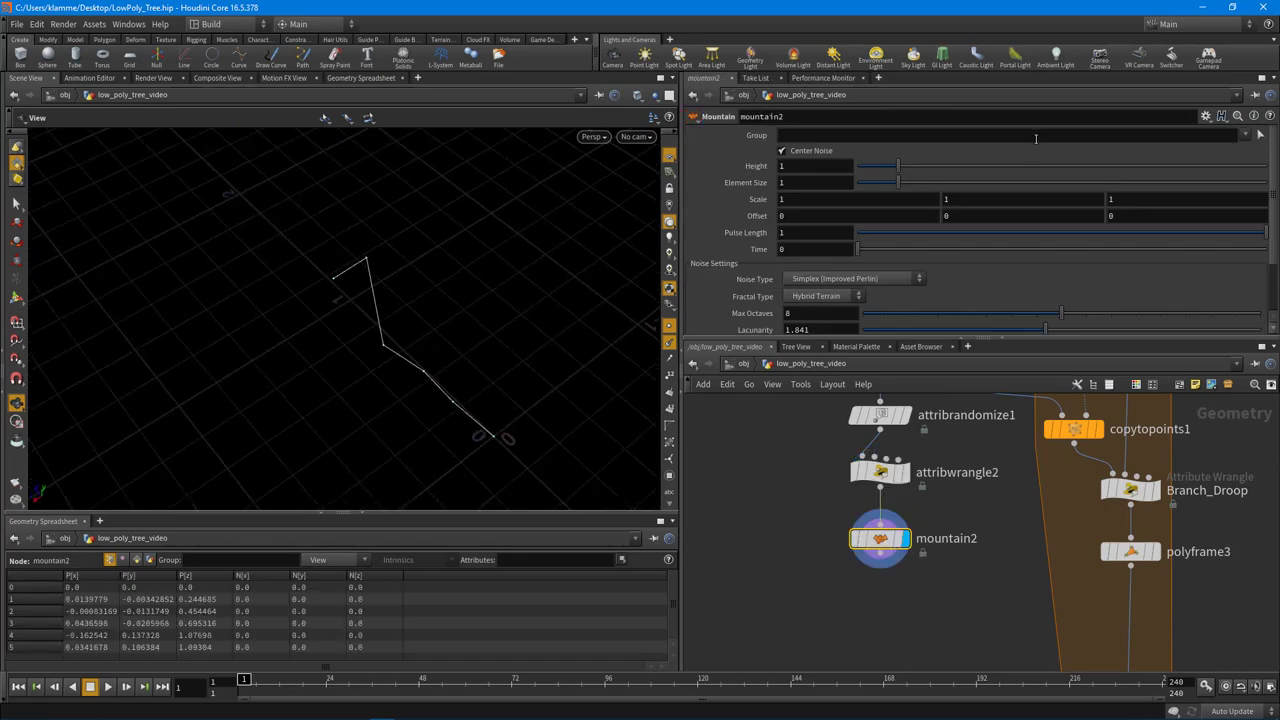
pyautogui.moveTo(904, 183); pyautogui.dragTo(1082, 190)
pyautogui.moveTo(899, 171); pyautogui.dragTo(877, 171)
pyautogui.keyDown('alt'); pyautogui.moveTo(270, 349); pyautogui.dragTo(482, 373); pyautogui.keyUp('alt')
pyautogui.moveTo(877, 171); pyautogui.dragTo(872, 172)
pyautogui.keyDown('alt'); pyautogui.moveTo(531, 334); pyautogui.dragTo(386, 366); pyautogui.keyUp('alt')
pyautogui.moveTo(386, 366); pyautogui.dragTo(362, 358, button='middle')
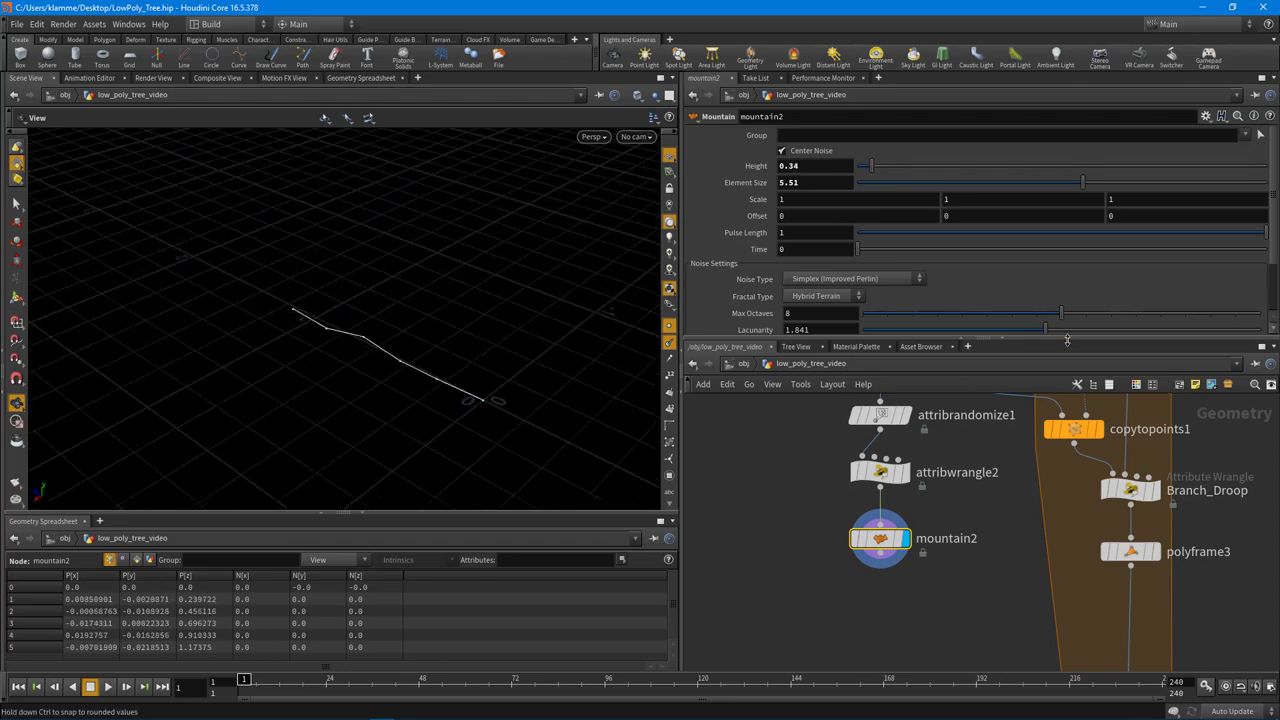
# Rewire the first input of copytopoints1 so that it comes from mountain2 instead of branch_line
pyautogui.moveTo(1062, 339); pyautogui.dragTo(1051, 245)
pyautogui.scroll(-3, 984, 536)
pyautogui.moveTo(997, 504); pyautogui.dragTo(990, 490, button='middle')
pyautogui.scroll(2, 994, 476)
pyautogui.moveTo(978, 408); pyautogui.dragTo(889, 391)
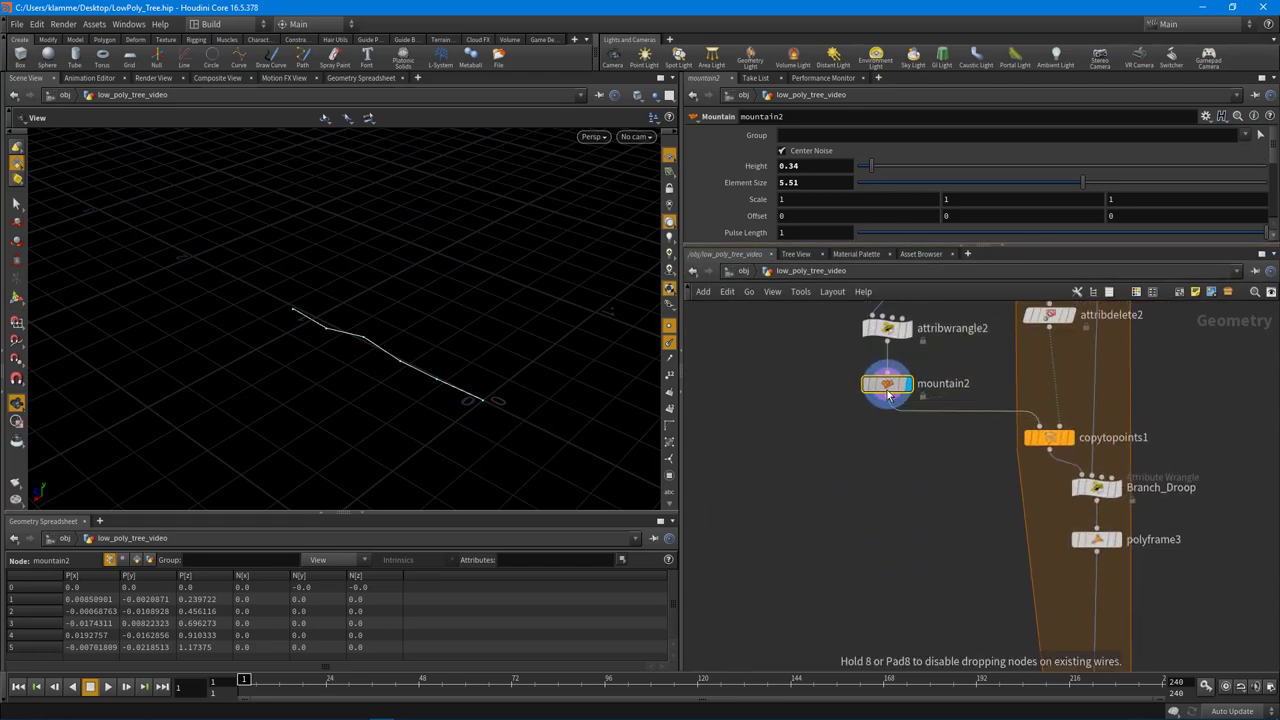
# Display the whole tree through the normal2 node and turn off point normal and point display
pyautogui.moveTo(890, 620); pyautogui.dragTo(873, 424, button='middle')
pyautogui.scroll(-3, 874, 554)
pyautogui.moveTo(833, 604); pyautogui.dragTo(1021, 494, button='middle')
pyautogui.scroll(4, 968, 564)
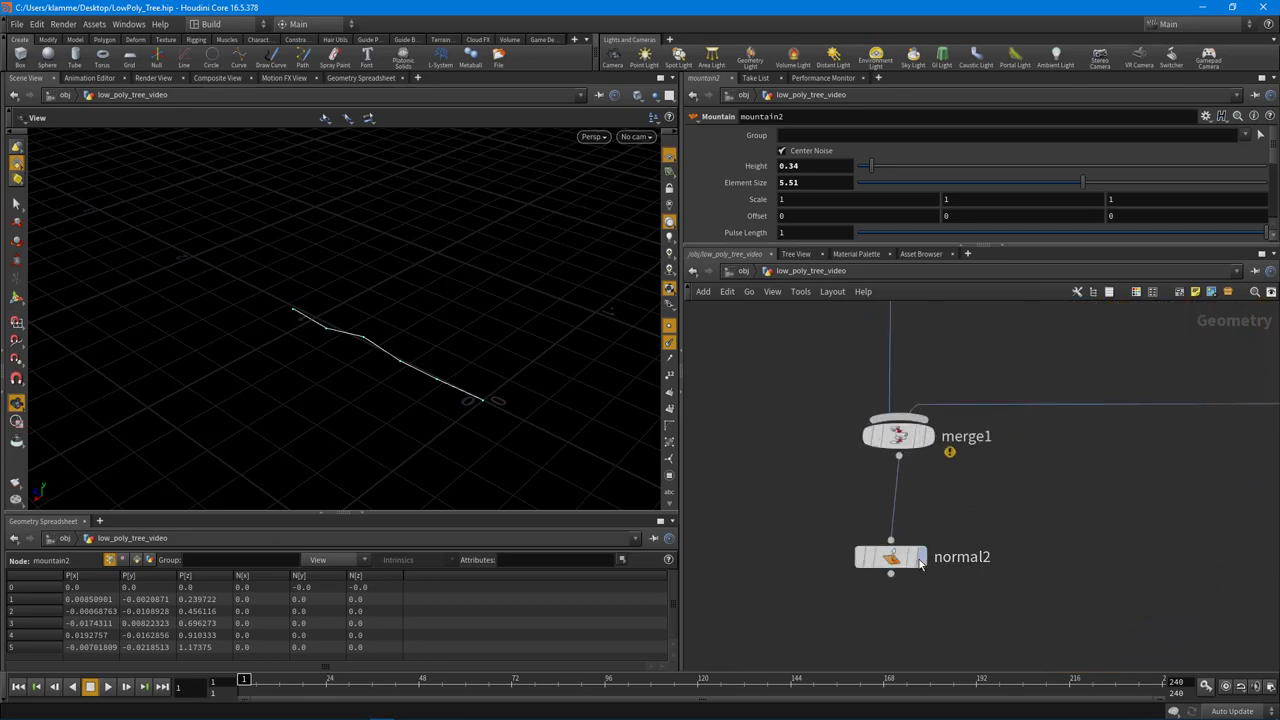
pyautogui.click(921, 557)
pyautogui.moveTo(530, 298); pyautogui.dragTo(341, 290, button='right')
pyautogui.moveTo(341, 290); pyautogui.dragTo(323, 371, button='middle')
pyautogui.moveTo(323, 371); pyautogui.dragTo(545, 318)
pyautogui.click(668, 346)
pyautogui.click(669, 328)
# Examine the tree's noise-bent branches from several angles and review the branch section of the node network
pyautogui.scroll(4, 597, 326)
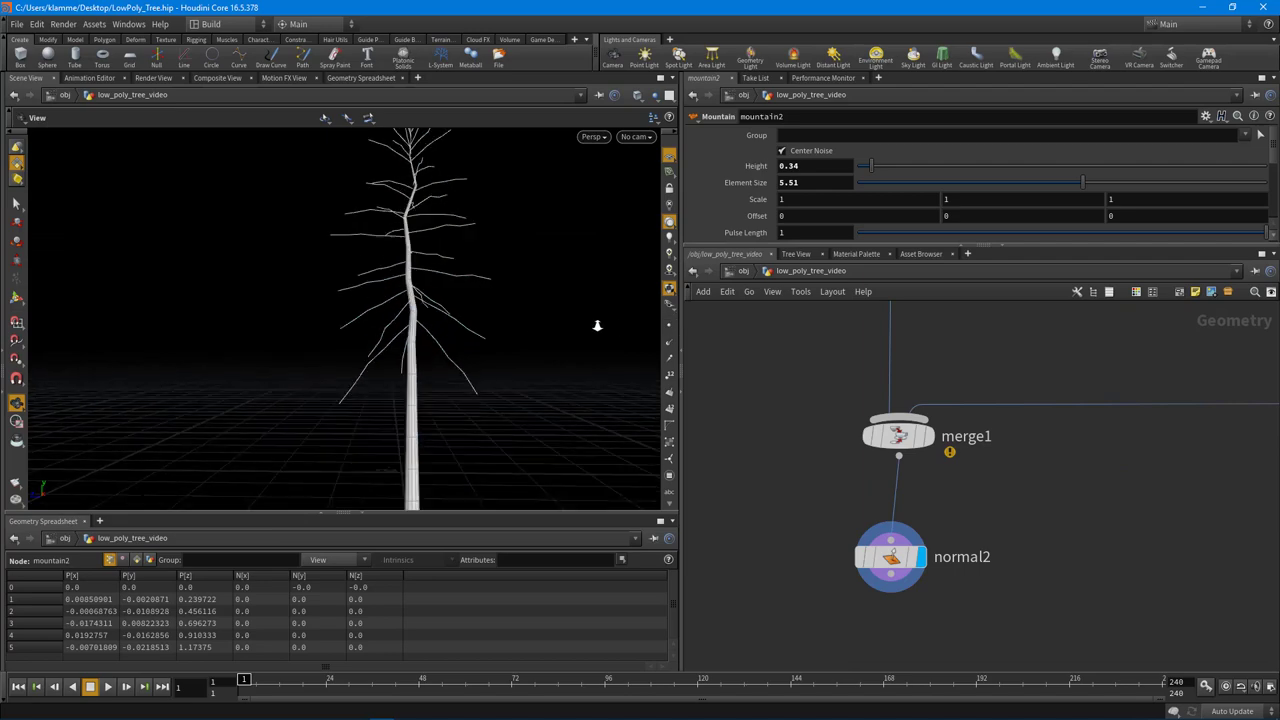
pyautogui.moveTo(373, 268); pyautogui.dragTo(438, 245)
pyautogui.moveTo(442, 371); pyautogui.dragTo(530, 394)
pyautogui.scroll(-3, 970, 468)
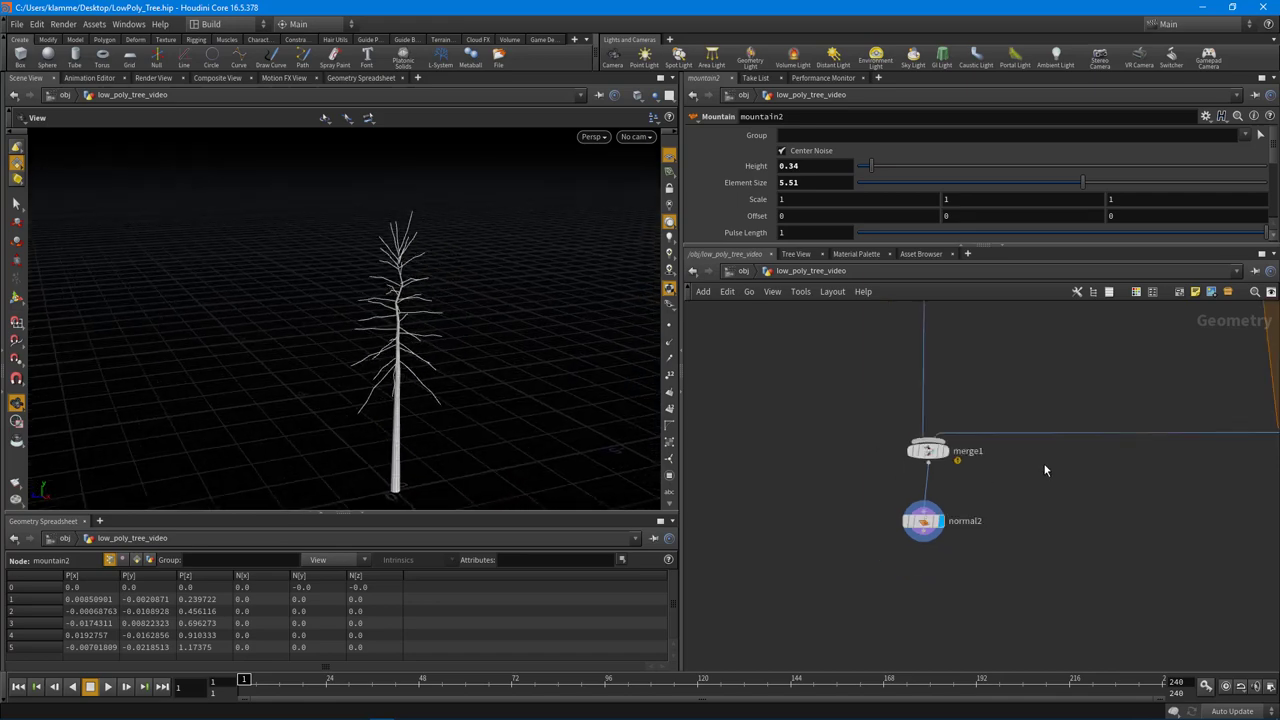
pyautogui.moveTo(1160, 412); pyautogui.dragTo(864, 600, button='middle')
pyautogui.scroll(-3, 872, 580)
pyautogui.moveTo(890, 488); pyautogui.dragTo(911, 552, button='middle')
pyautogui.scroll(2, 417, 369)
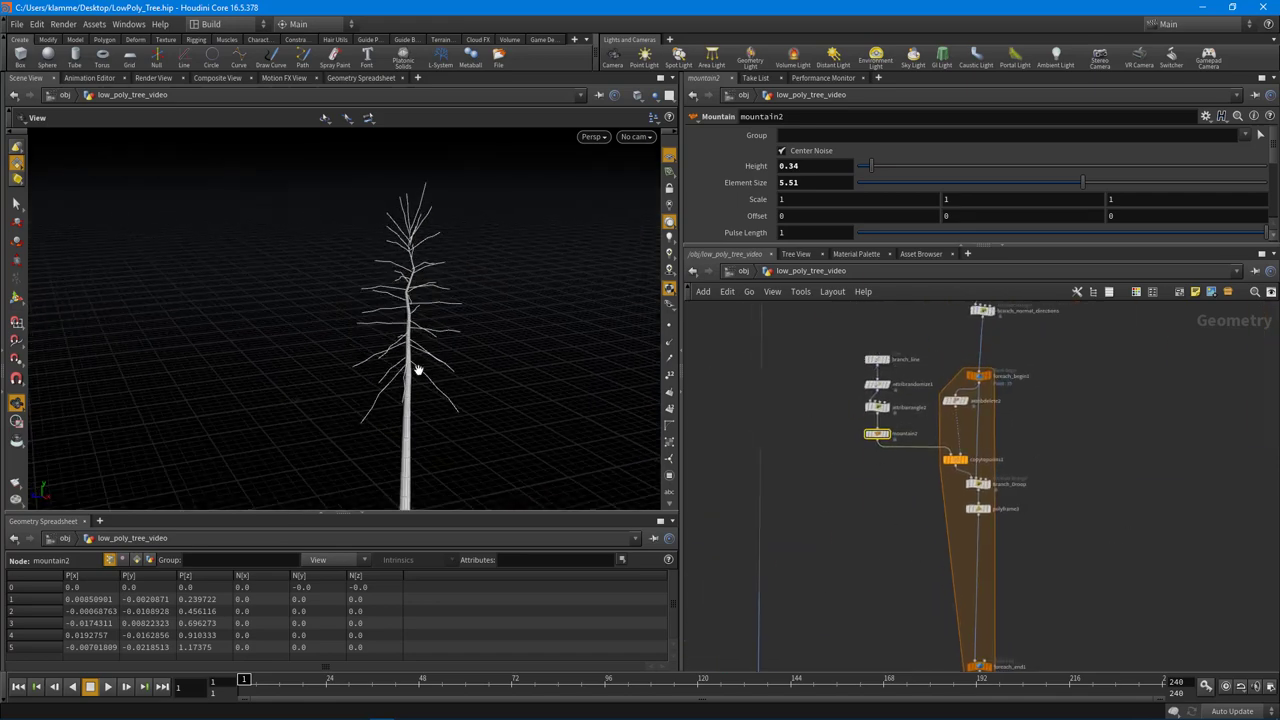
# Add a Sphere node to the node network beside mountain2
pyautogui.moveTo(417, 369)
pyautogui.mouseDown()
pyautogui.moveTo(394, 357)
pyautogui.moveTo(410, 359)
pyautogui.mouseUp()
pyautogui.scroll(5, 848, 408)
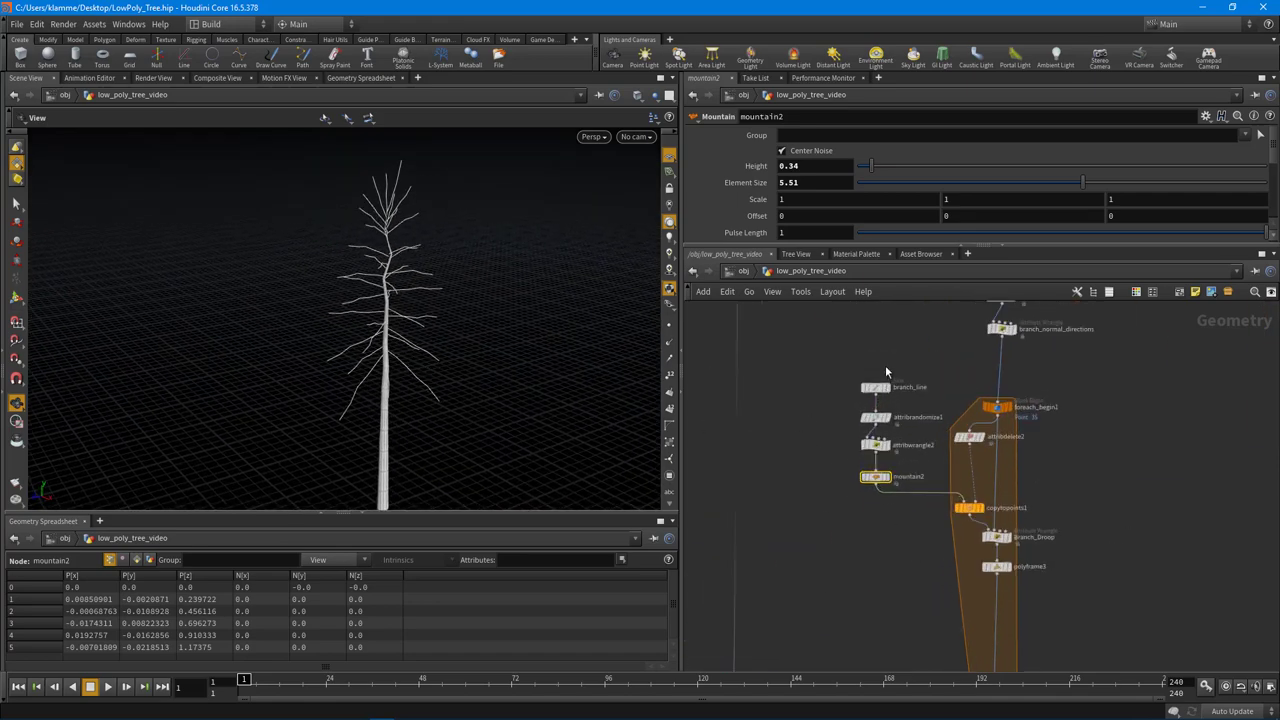
pyautogui.press('Tab')
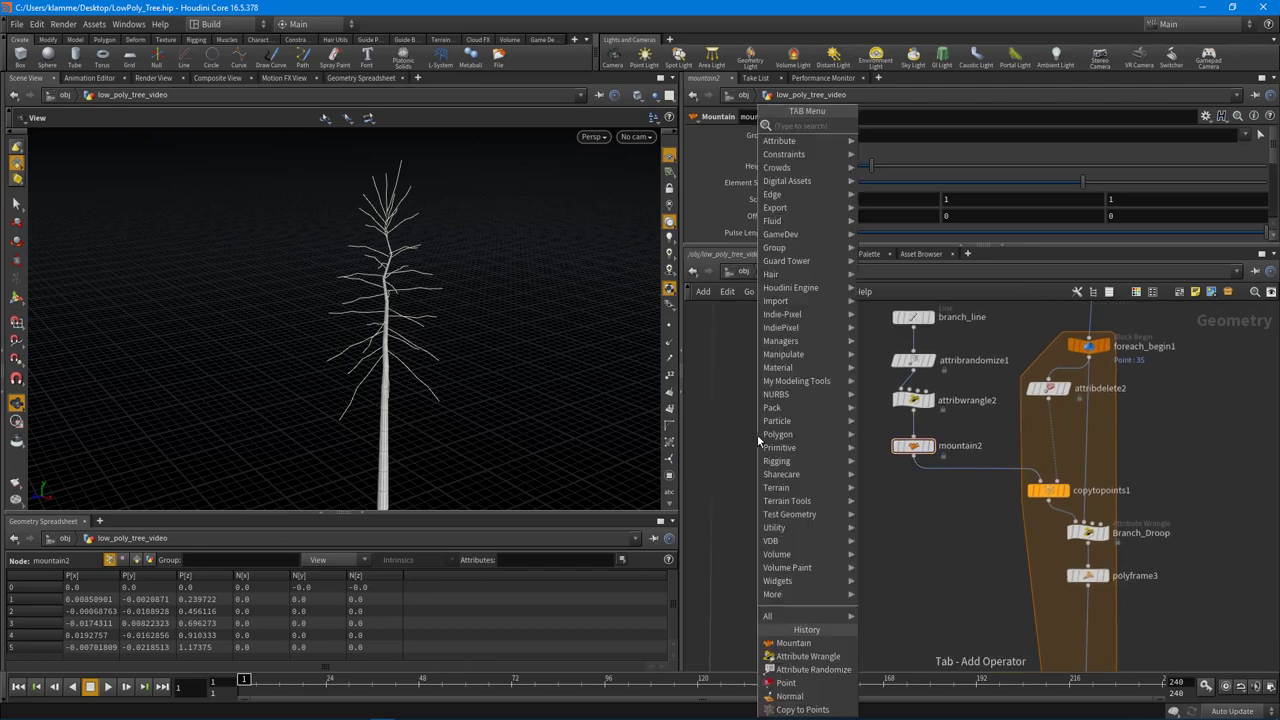
pyautogui.write('sphere')
pyautogui.press('Return')
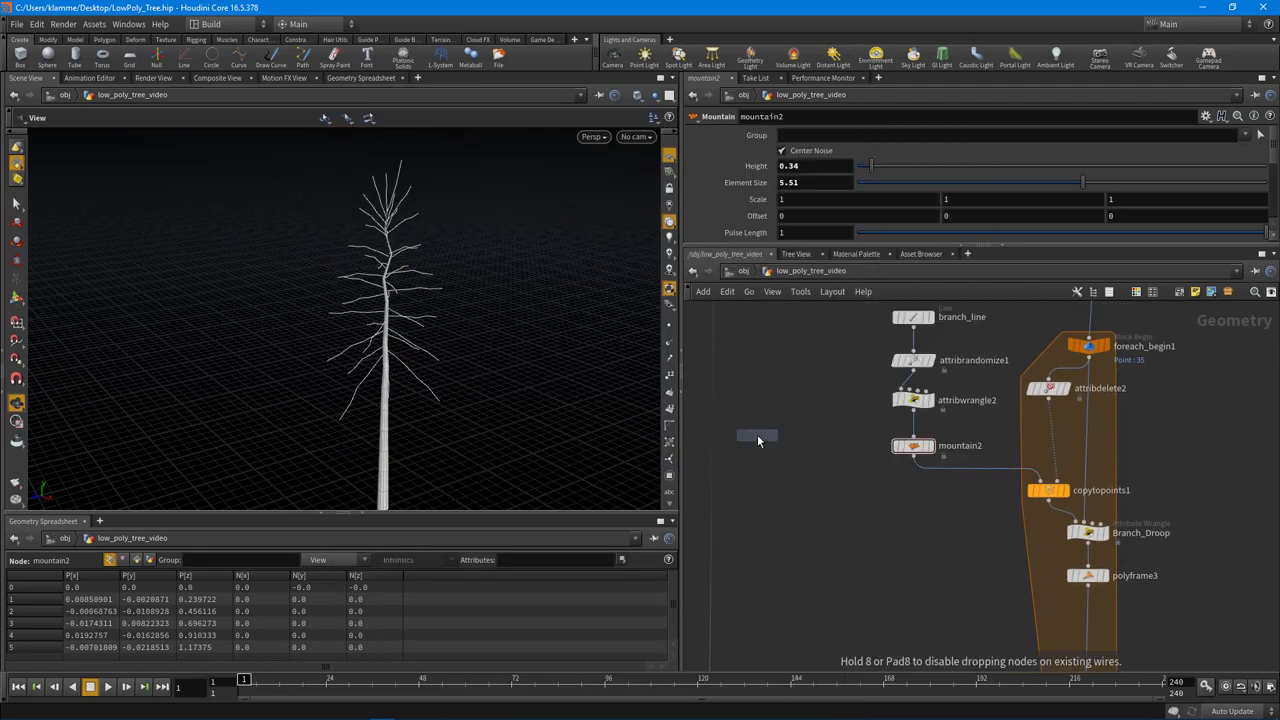
pyautogui.click(802, 447)
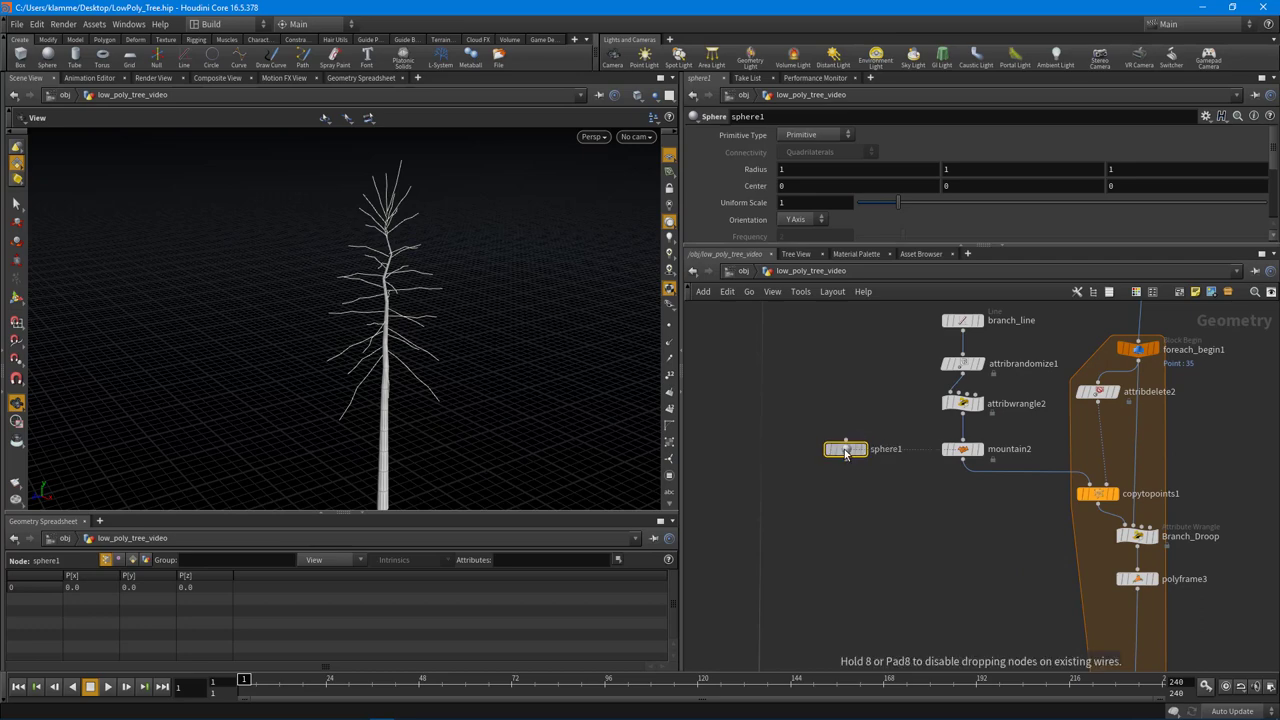
pyautogui.moveTo(878, 510); pyautogui.dragTo(876, 524, button='middle')
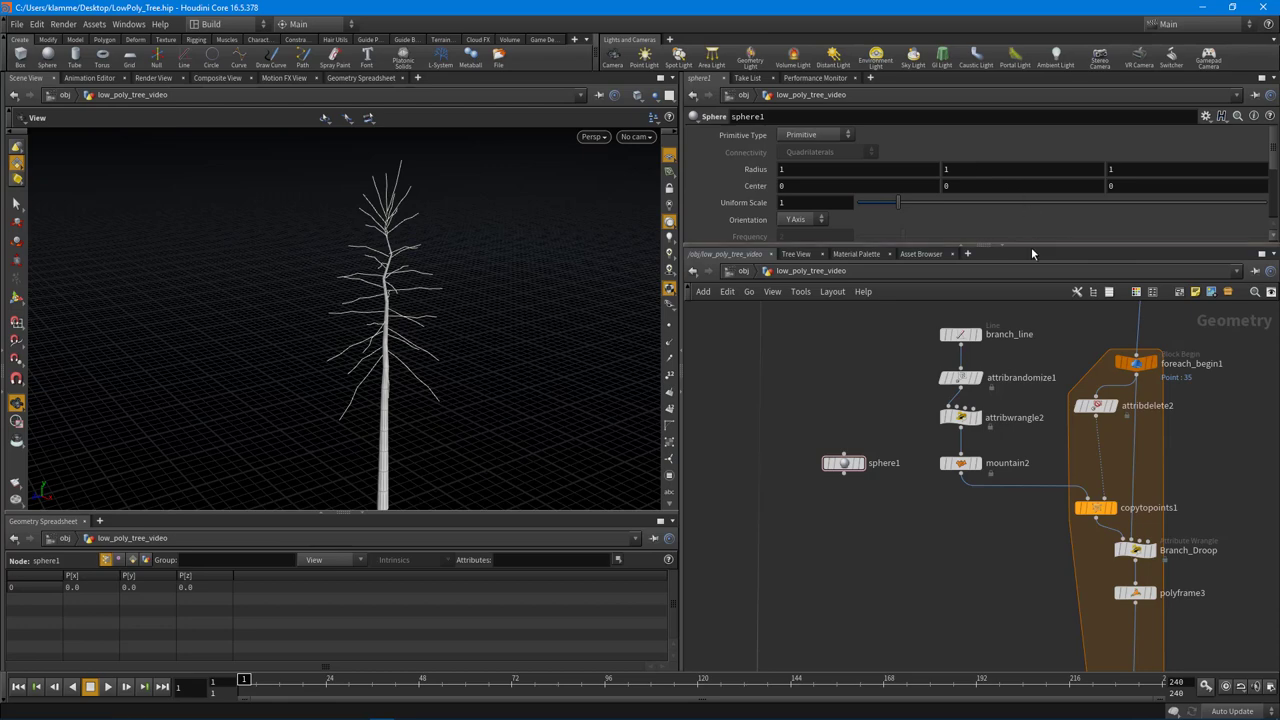
# Set the sphere's primitive type to Polygon Mesh and its orientation to Z Axis
pyautogui.moveTo(1031, 247); pyautogui.dragTo(1031, 272)
pyautogui.click(815, 137)
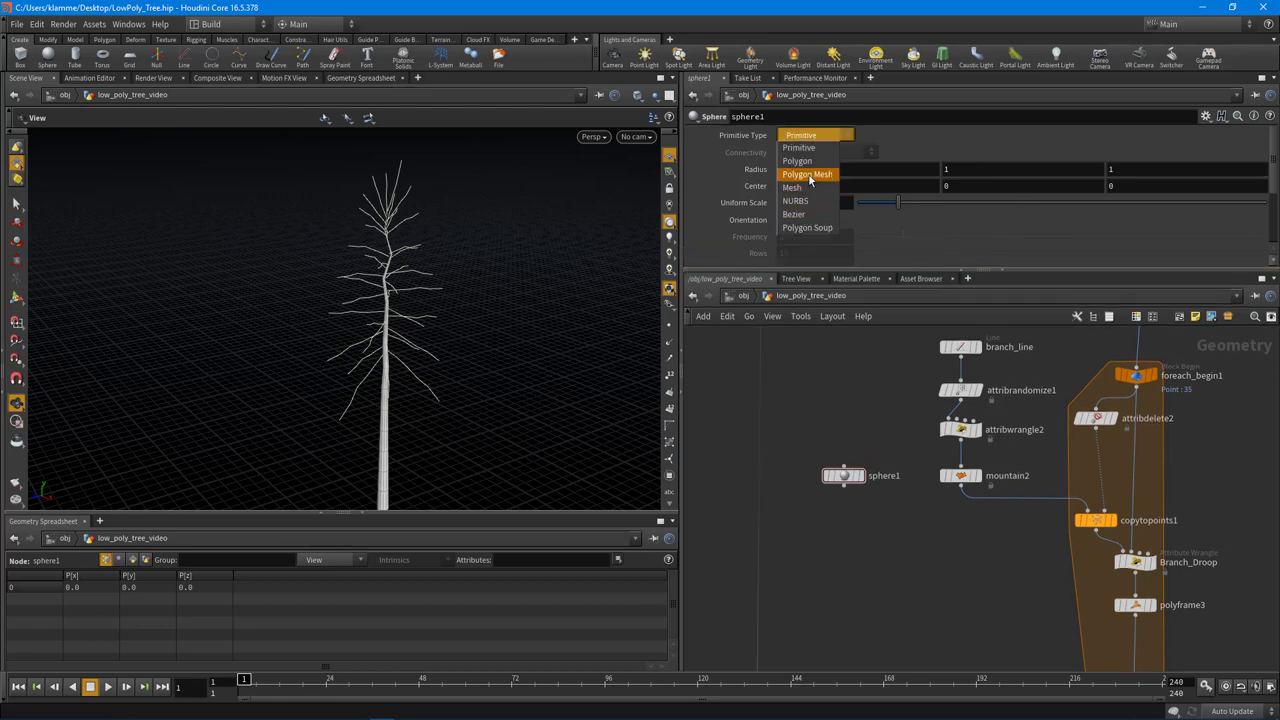
pyautogui.click(812, 171)
pyautogui.click(807, 222)
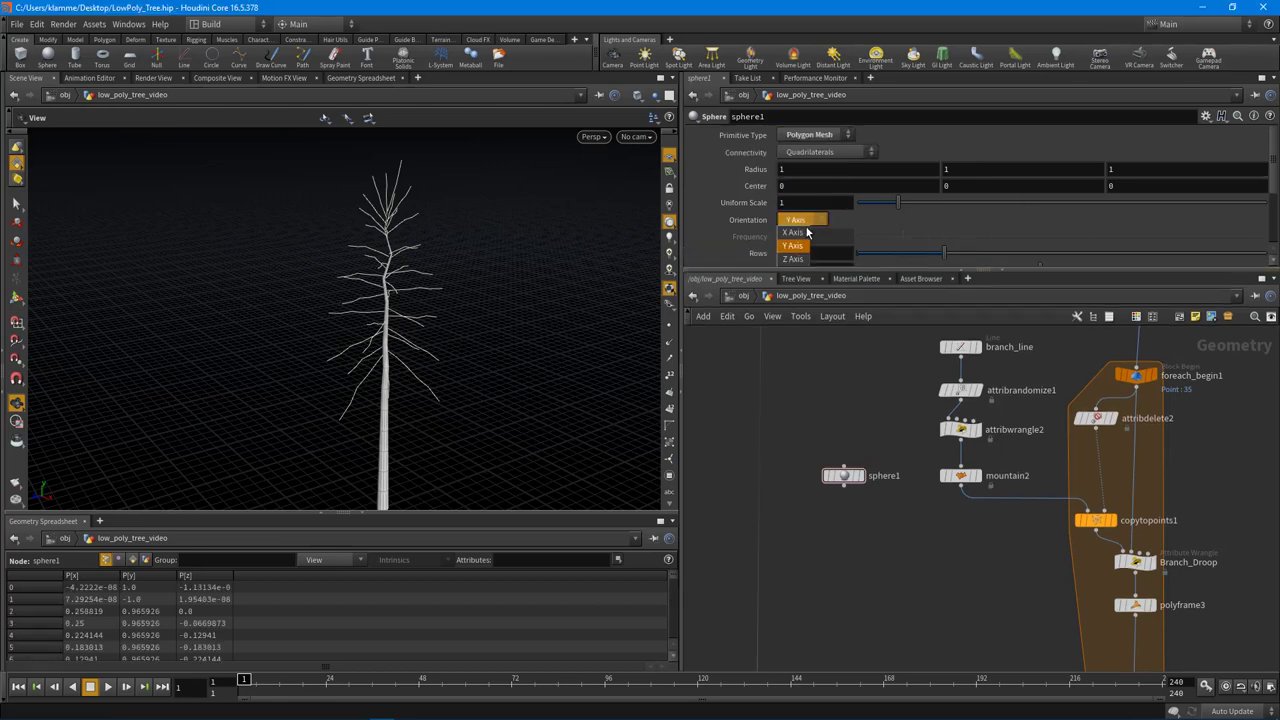
pyautogui.click(798, 265)
pyautogui.moveTo(265, 371); pyautogui.dragTo(414, 307)
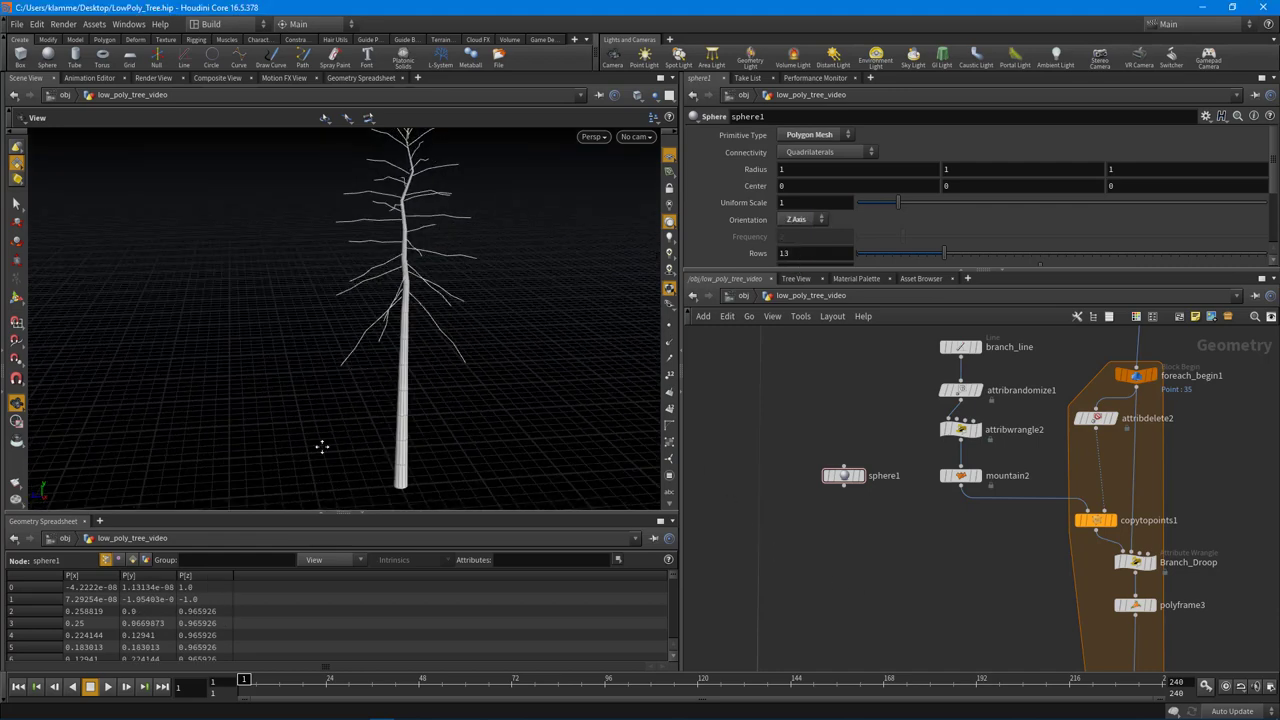
pyautogui.moveTo(322, 446); pyautogui.dragTo(325, 352)
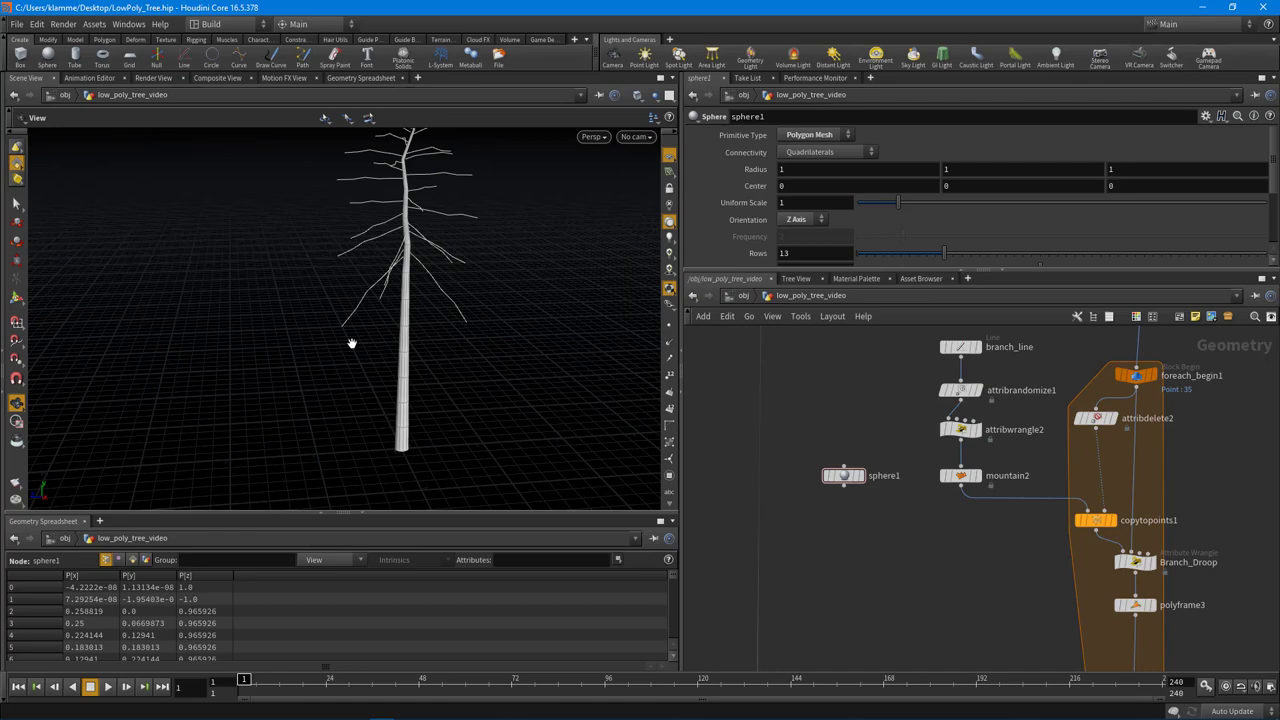
pyautogui.moveTo(894, 573); pyautogui.dragTo(855, 538, button='middle')
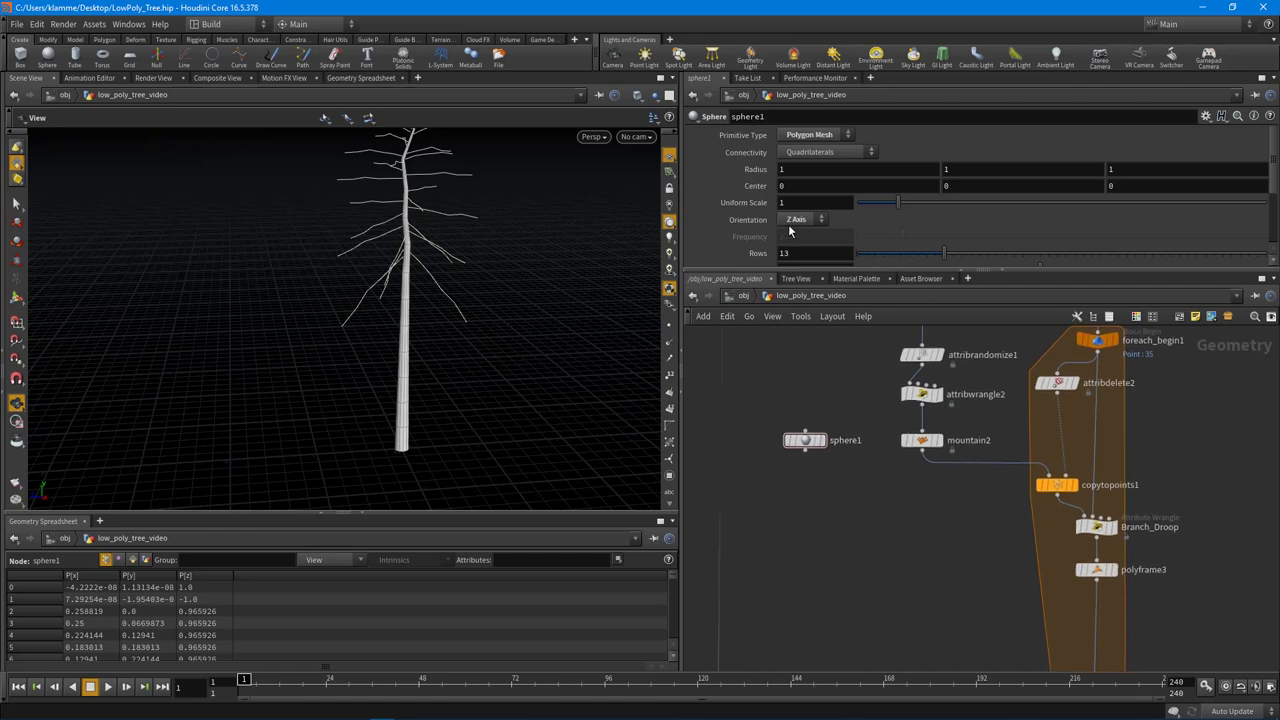
pyautogui.moveTo(442, 379); pyautogui.dragTo(394, 397)
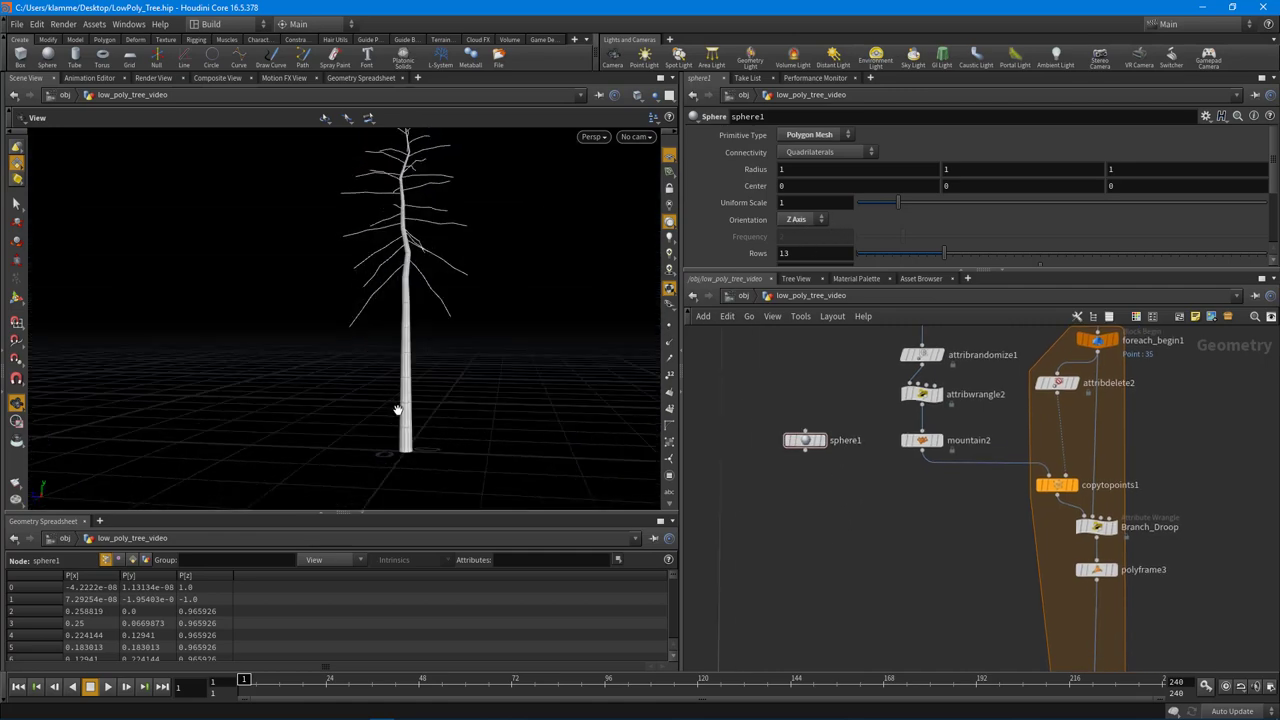
# Move the sphere1 node down the network so it sits near polyframe3
pyautogui.moveTo(880, 512); pyautogui.dragTo(877, 543, button='middle')
pyautogui.scroll(2, 891, 521)
pyautogui.click(962, 436)
pyautogui.scroll(-4, 880, 540)
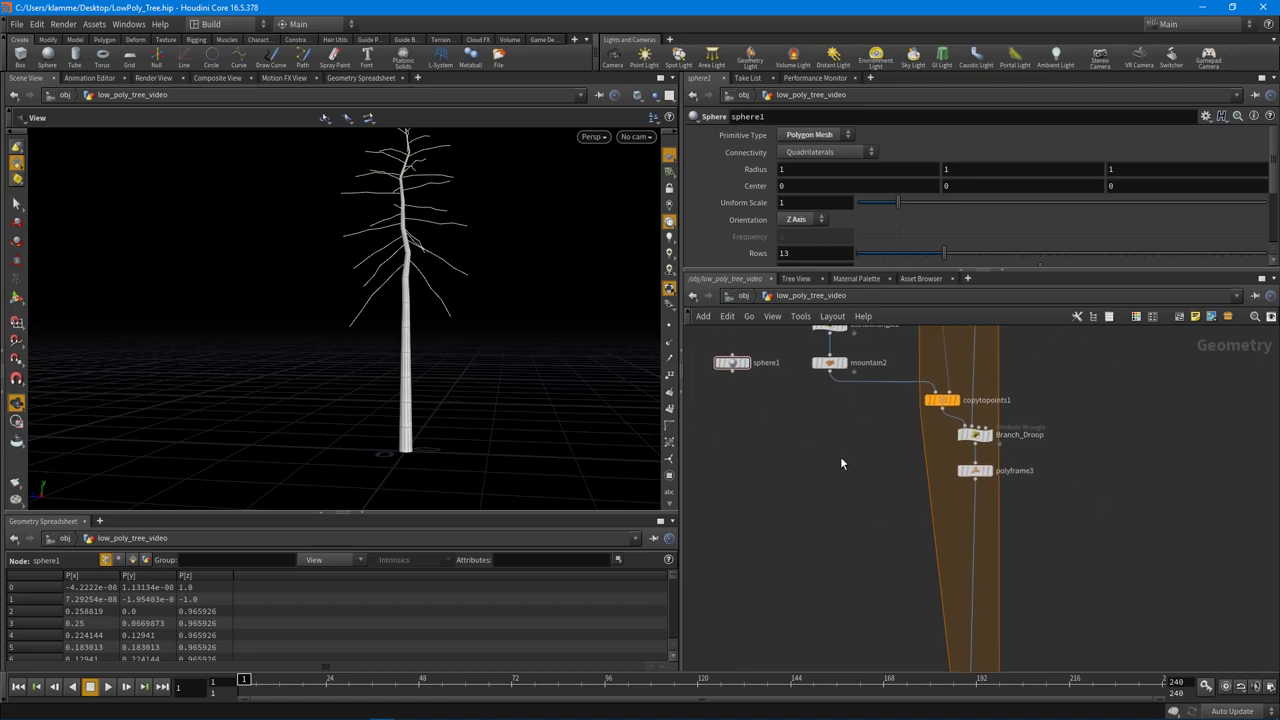
pyautogui.moveTo(731, 365); pyautogui.dragTo(796, 489)
pyautogui.scroll(5, 953, 502)
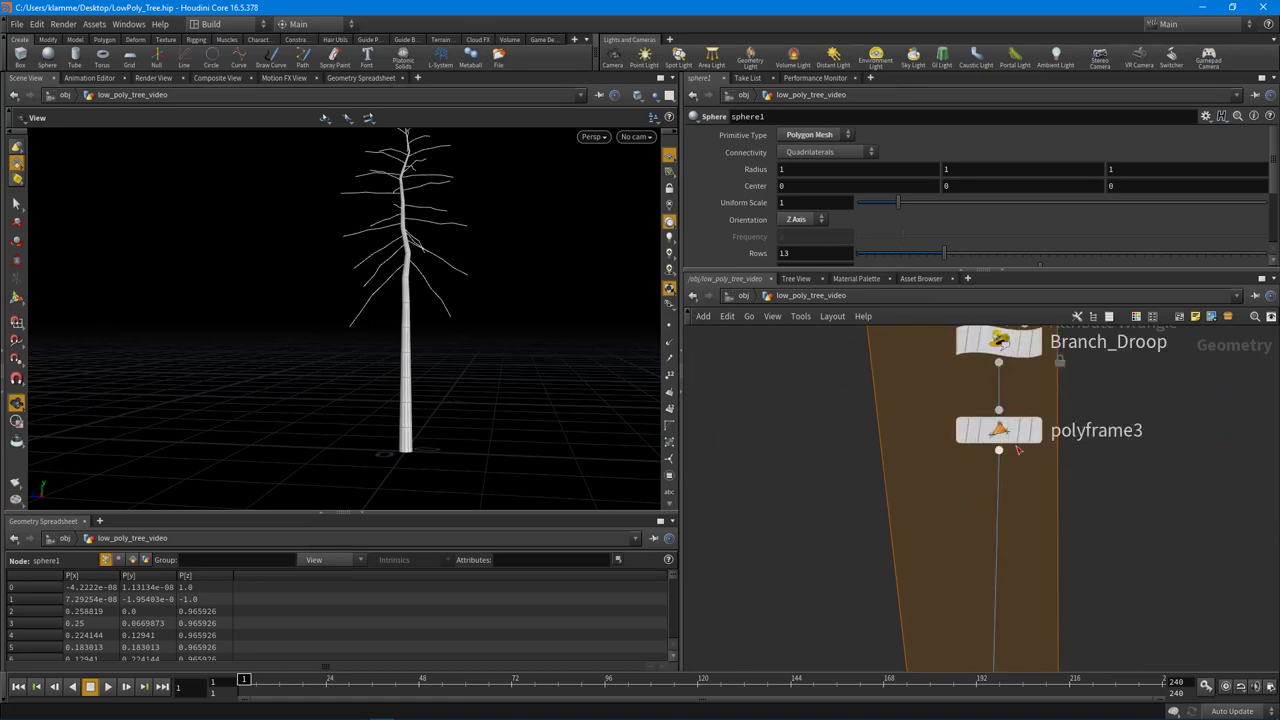
# Display the polyframe3 output, frame the single branch in the view, and turn on point and point normal display
pyautogui.moveTo(869, 512); pyautogui.dragTo(1013, 518, button='middle')
pyautogui.click(1183, 435)
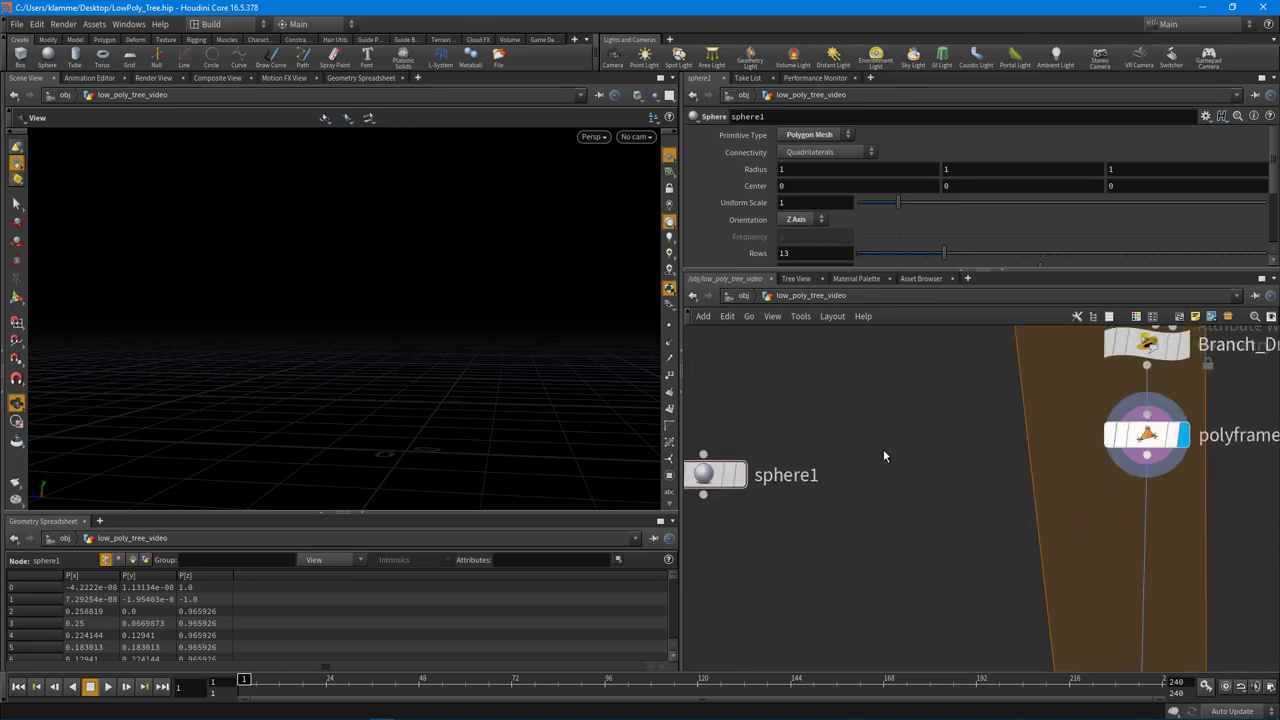
pyautogui.press('g')
pyautogui.moveTo(471, 377); pyautogui.dragTo(446, 340)
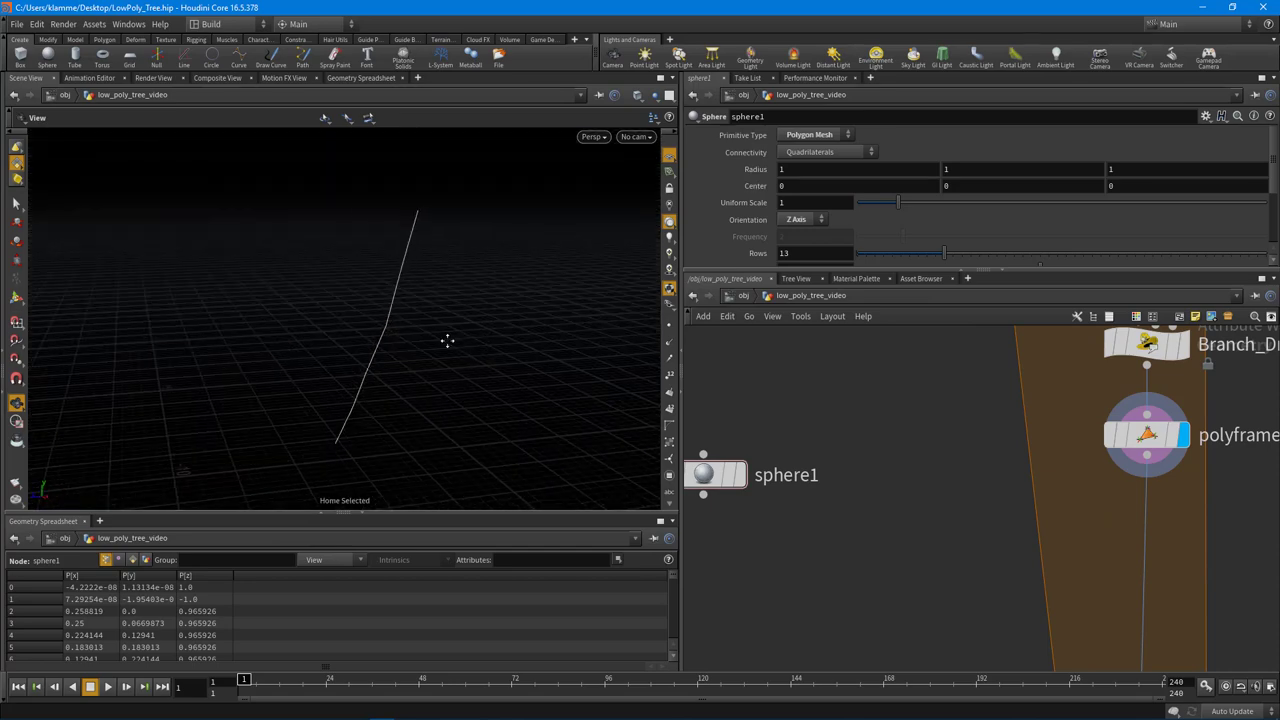
pyautogui.moveTo(446, 340); pyautogui.dragTo(387, 329, button='middle')
pyautogui.click(669, 326)
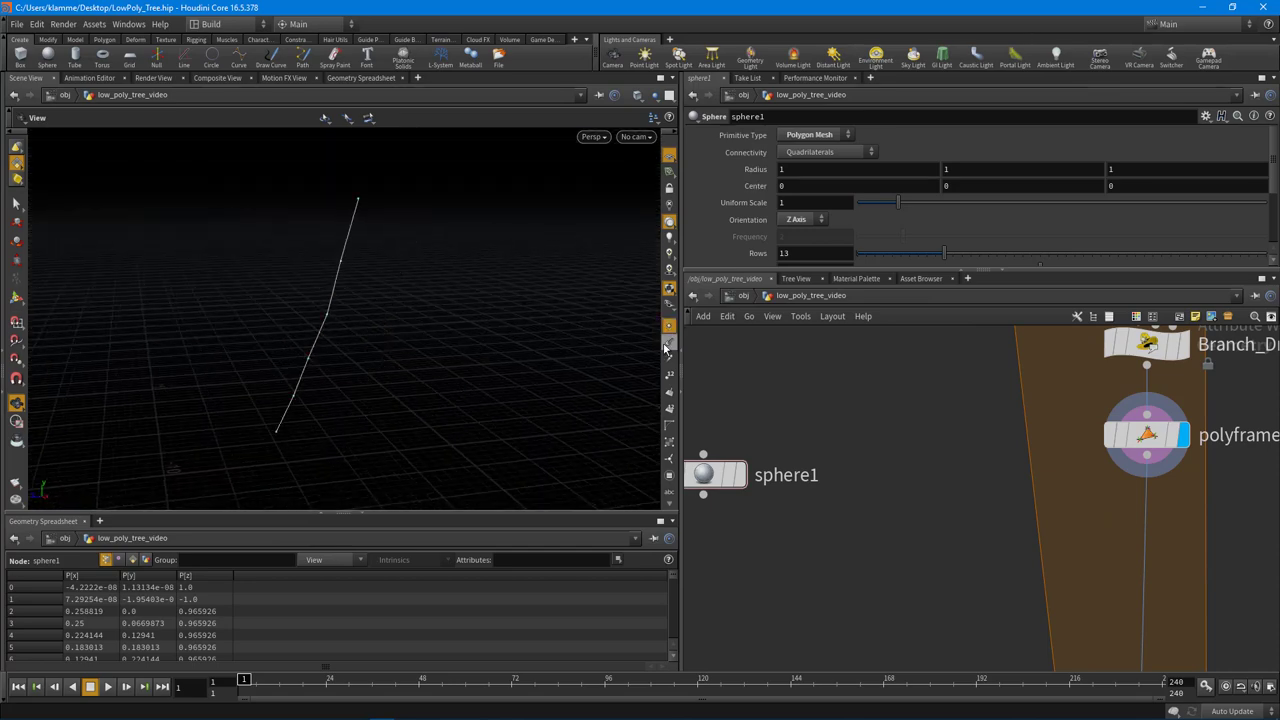
pyautogui.moveTo(546, 375); pyautogui.dragTo(307, 457)
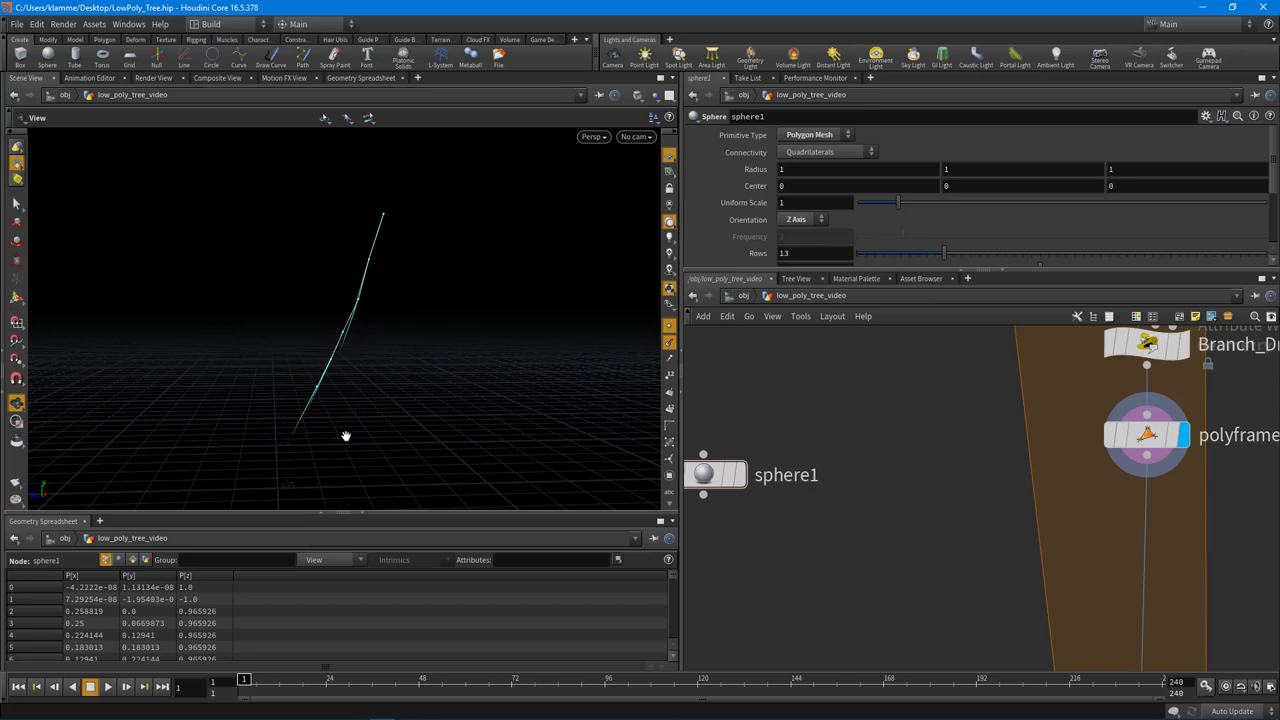
# Add a Point node, connect polyframe3's output to its first input, and display it
pyautogui.moveTo(910, 487); pyautogui.dragTo(924, 530, button='middle')
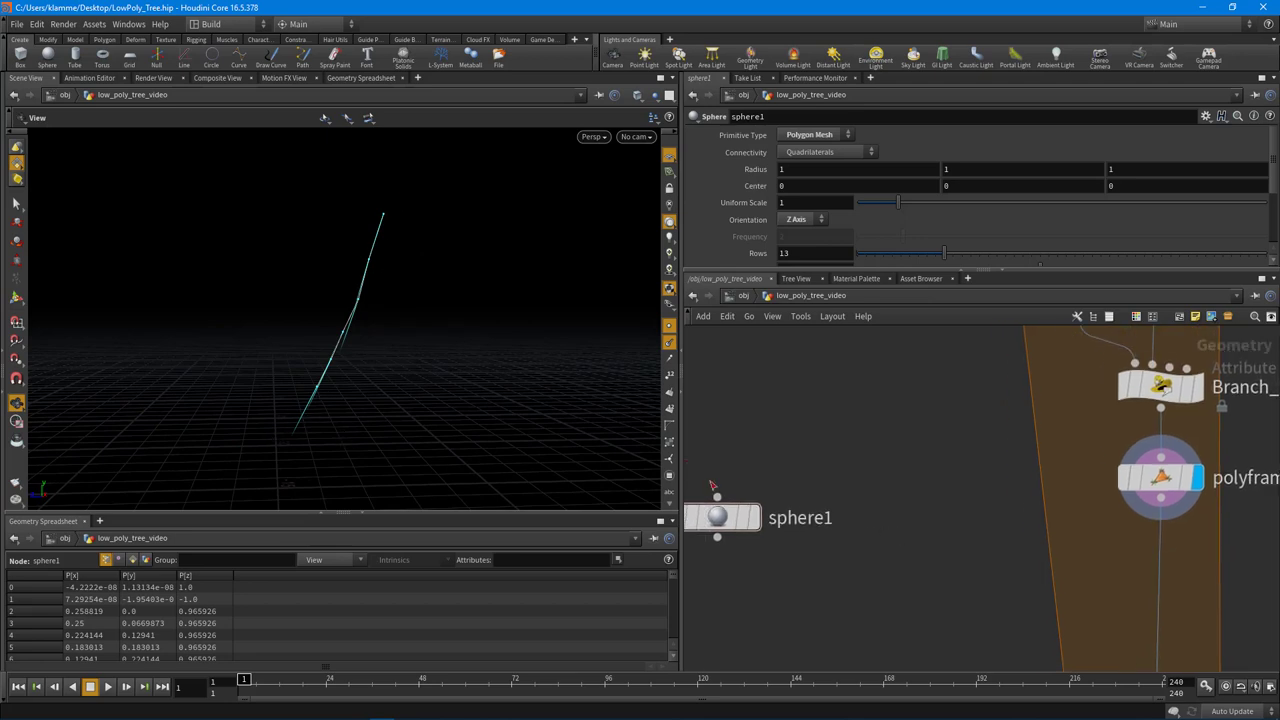
pyautogui.press('Tab')
pyautogui.write('poi')
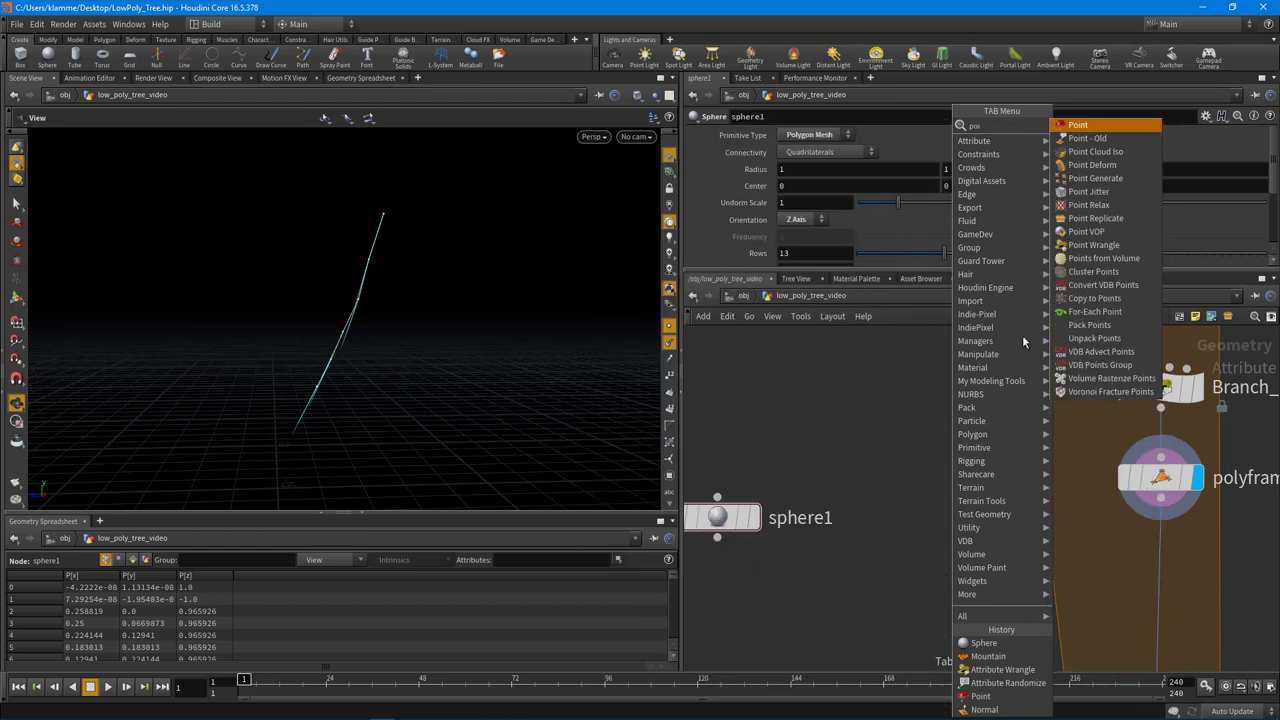
pyautogui.click(1092, 125)
pyautogui.click(940, 573)
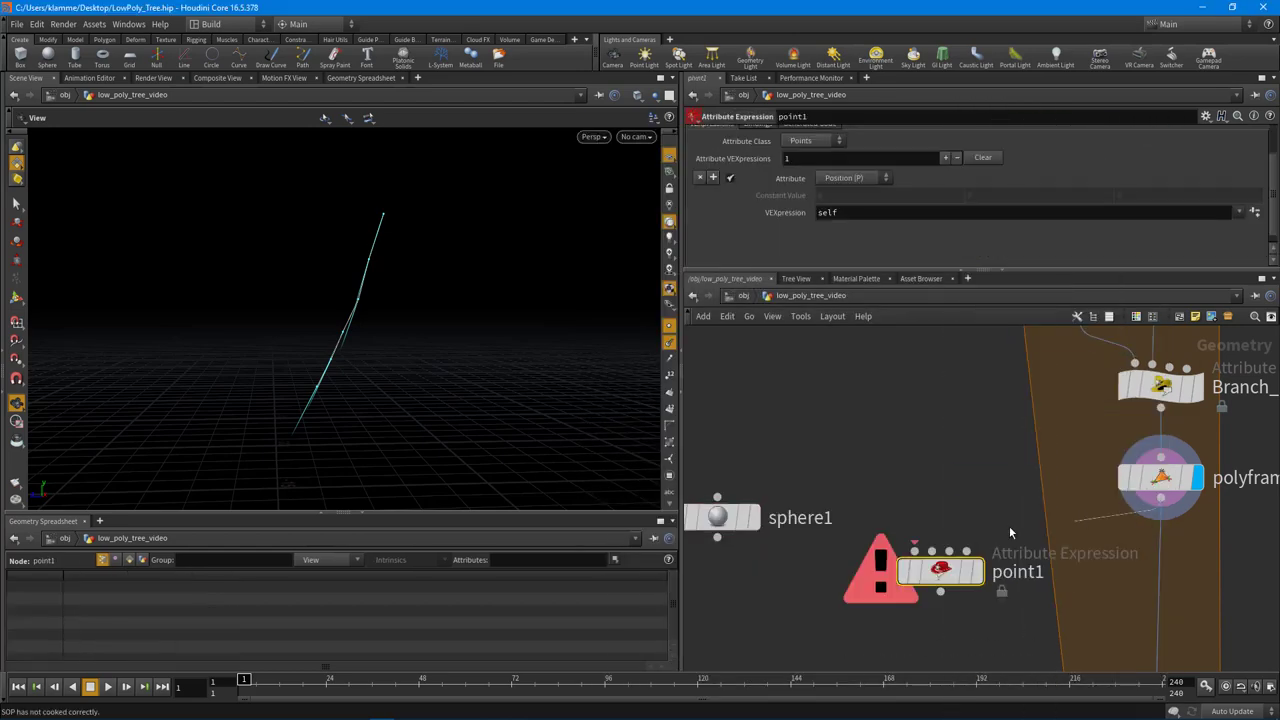
pyautogui.click(914, 551)
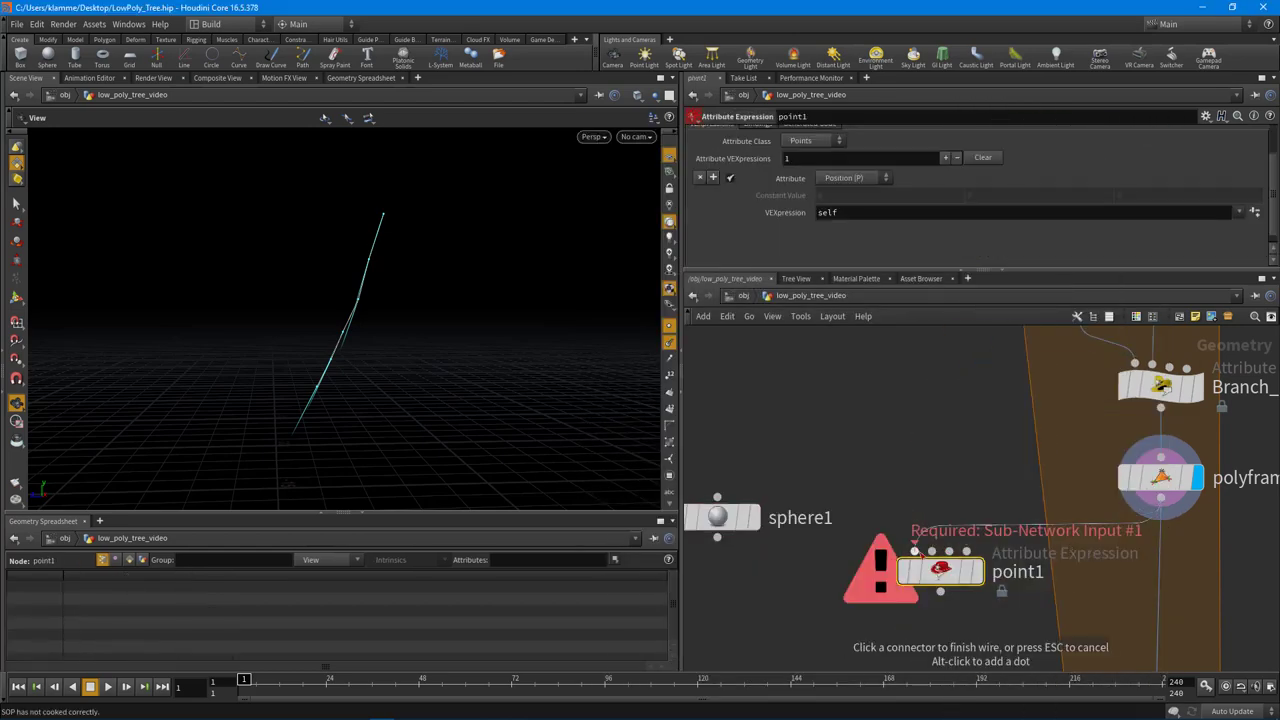
pyautogui.click(916, 553)
pyautogui.click(977, 571)
pyautogui.moveTo(943, 571); pyautogui.dragTo(966, 563)
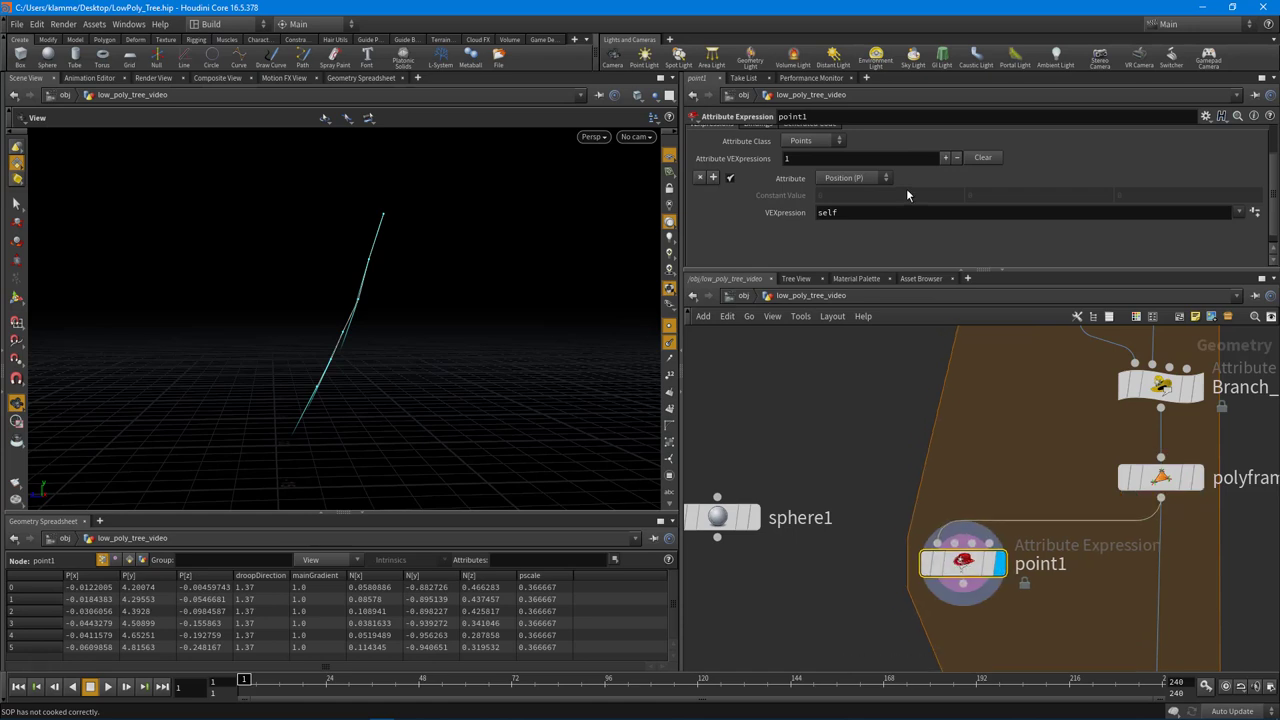
# Reverse the branch normals in point1 by setting the attribute to Normal (N) with the VEXpression -self
pyautogui.click(864, 179)
pyautogui.click(855, 273)
pyautogui.click(865, 218)
pyautogui.click(866, 215)
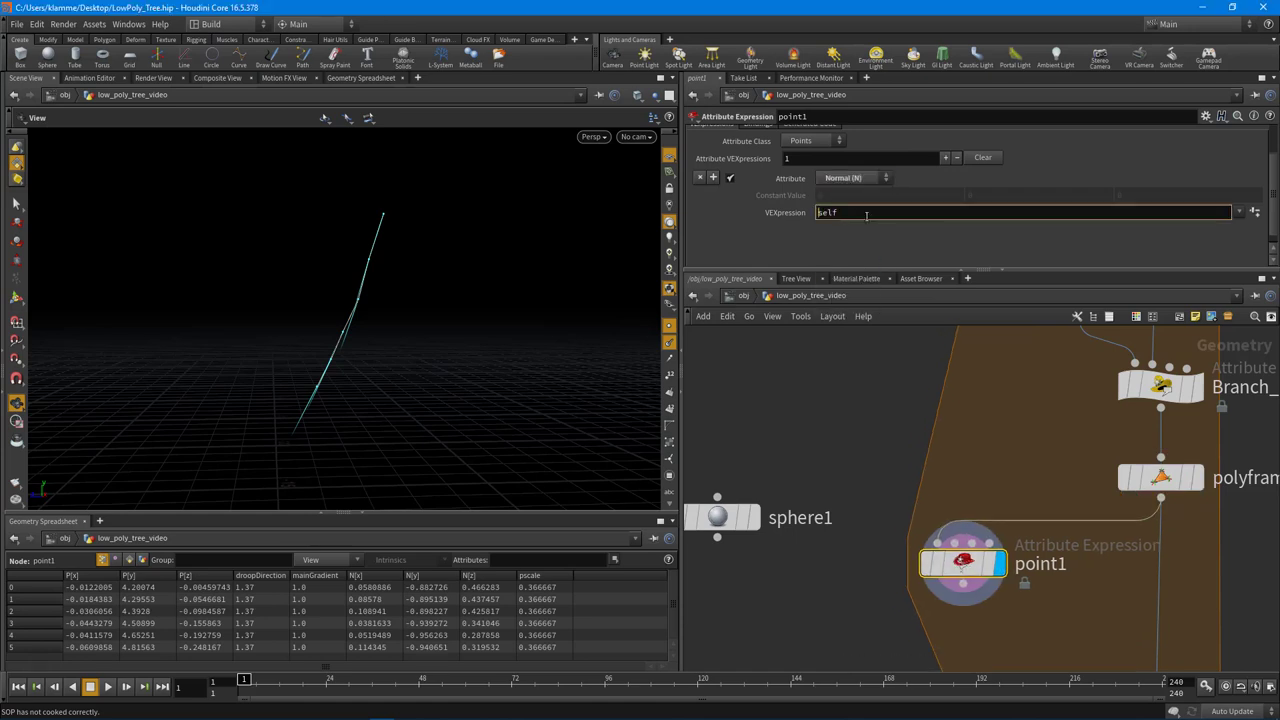
pyautogui.write('-')
pyautogui.press('Return')
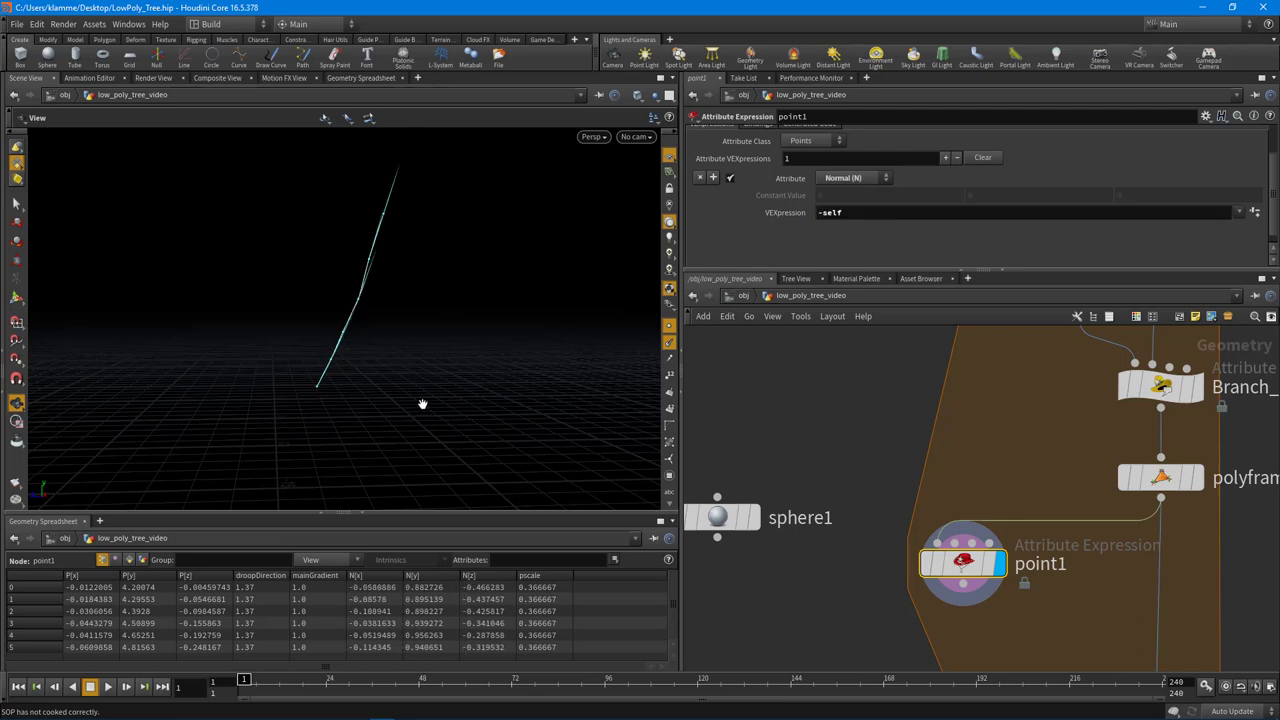
pyautogui.moveTo(427, 403); pyautogui.dragTo(448, 409)
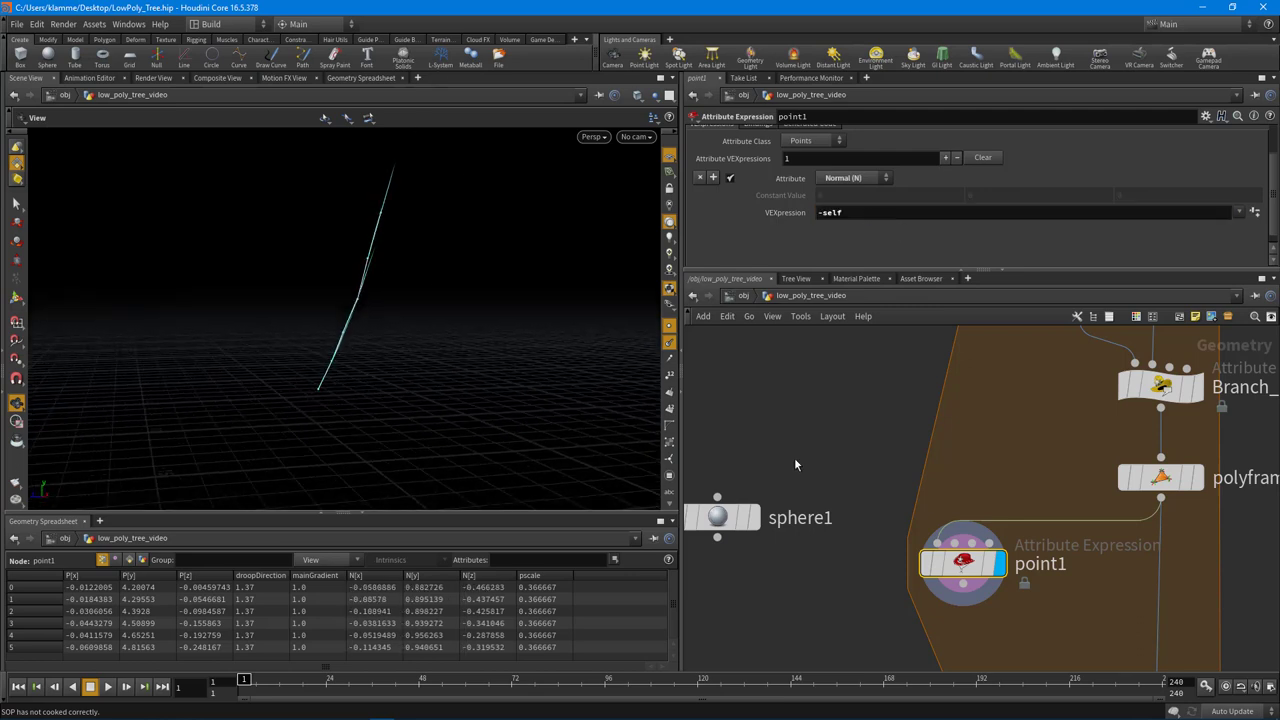
# Add a Group by Range node below point1, connect point1's output to its input, and display it
pyautogui.moveTo(794, 457); pyautogui.dragTo(866, 438, button='middle')
pyautogui.moveTo(777, 499); pyautogui.dragTo(759, 481)
pyautogui.moveTo(854, 572); pyautogui.dragTo(853, 458, button='middle')
pyautogui.press('Tab')
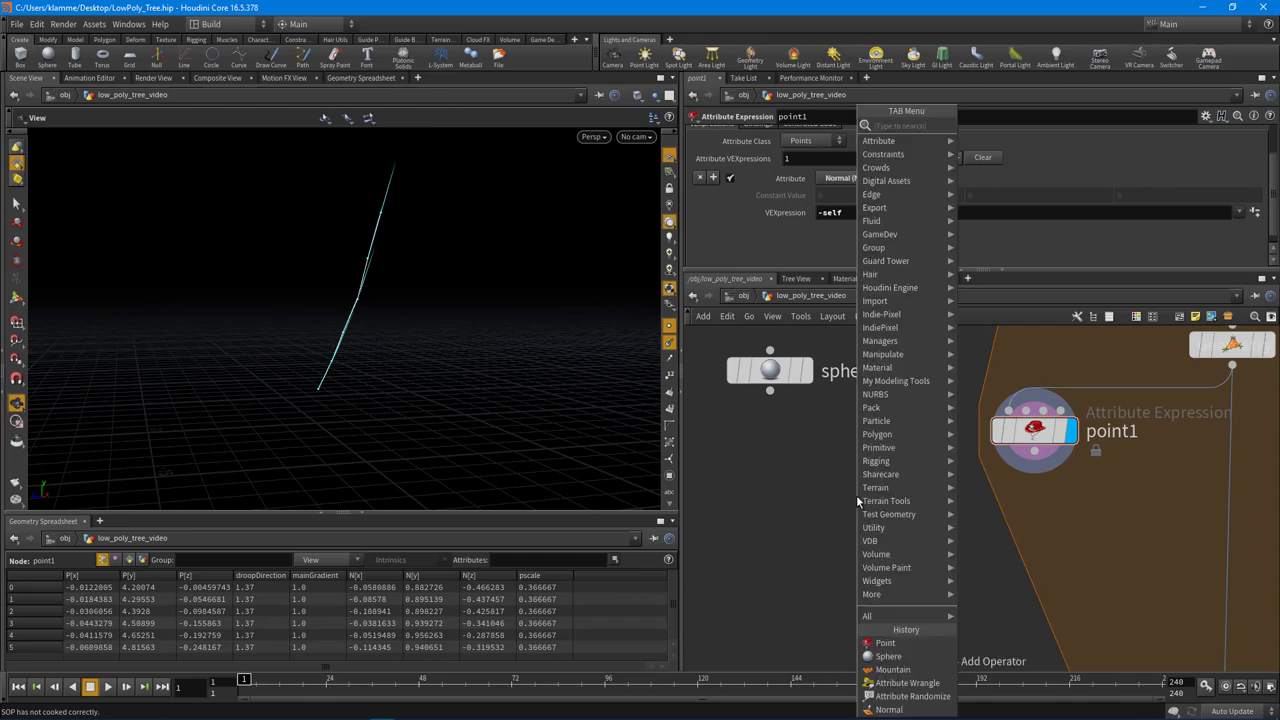
pyautogui.write('gr')
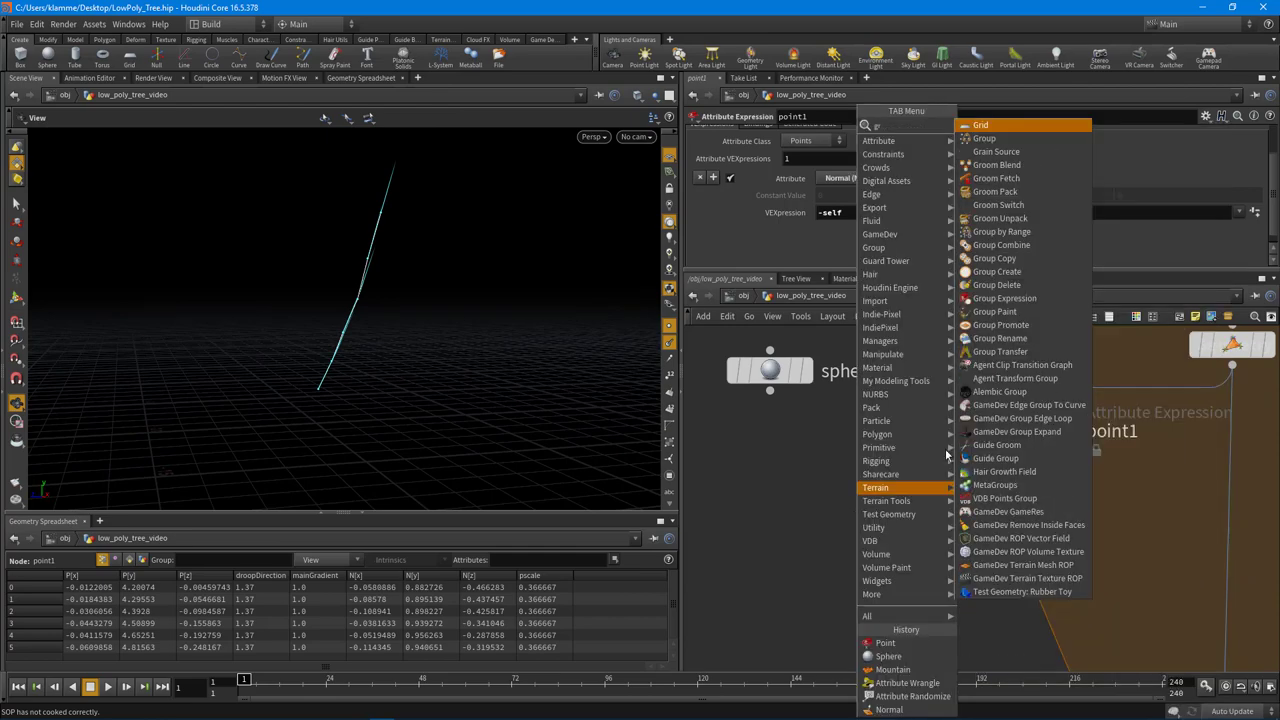
pyautogui.click(1017, 235)
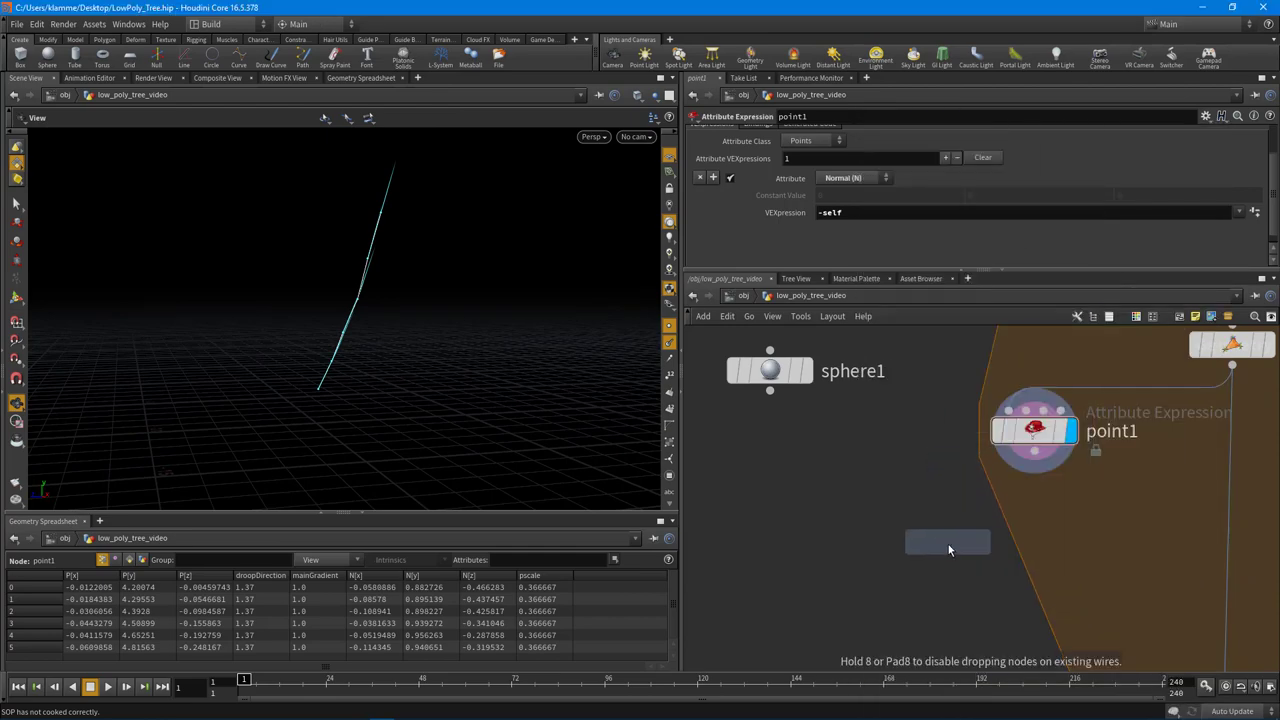
pyautogui.click(948, 539)
pyautogui.click(1034, 451)
pyautogui.click(947, 515)
# Rename the Group by Range node last_point and name its group lastpnt
pyautogui.doubleClick(1049, 536)
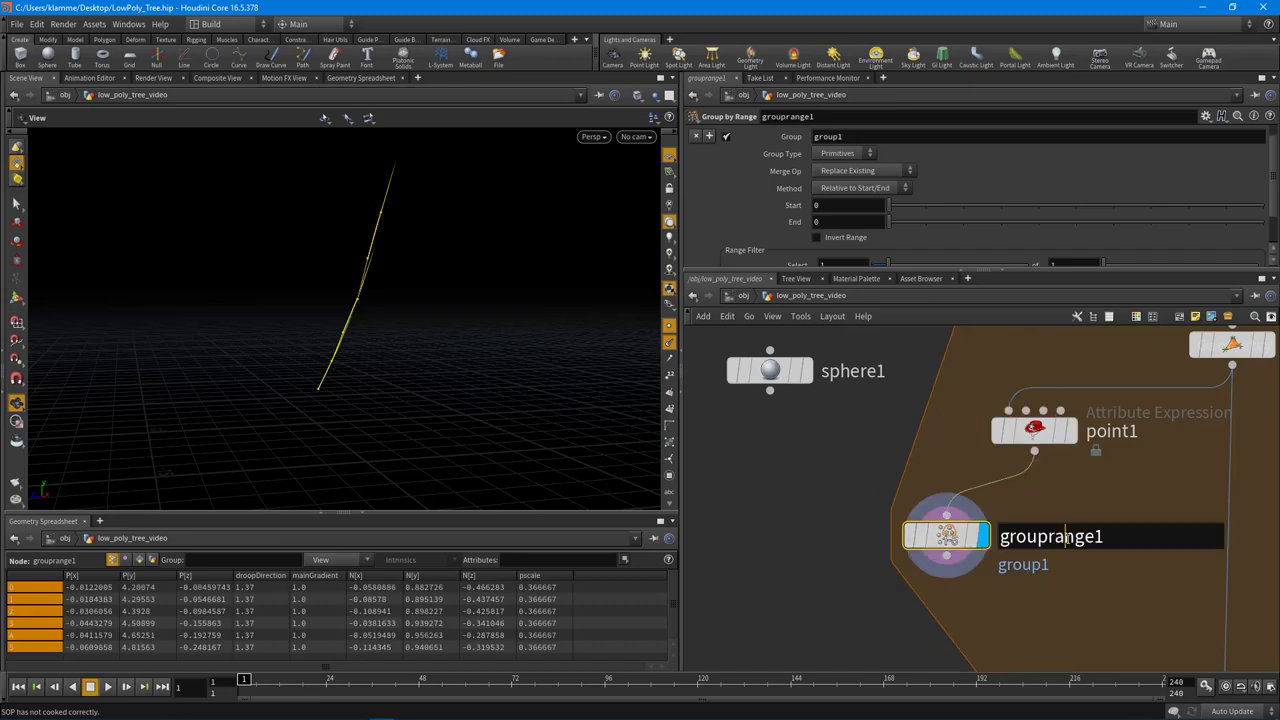
pyautogui.write('last_po')
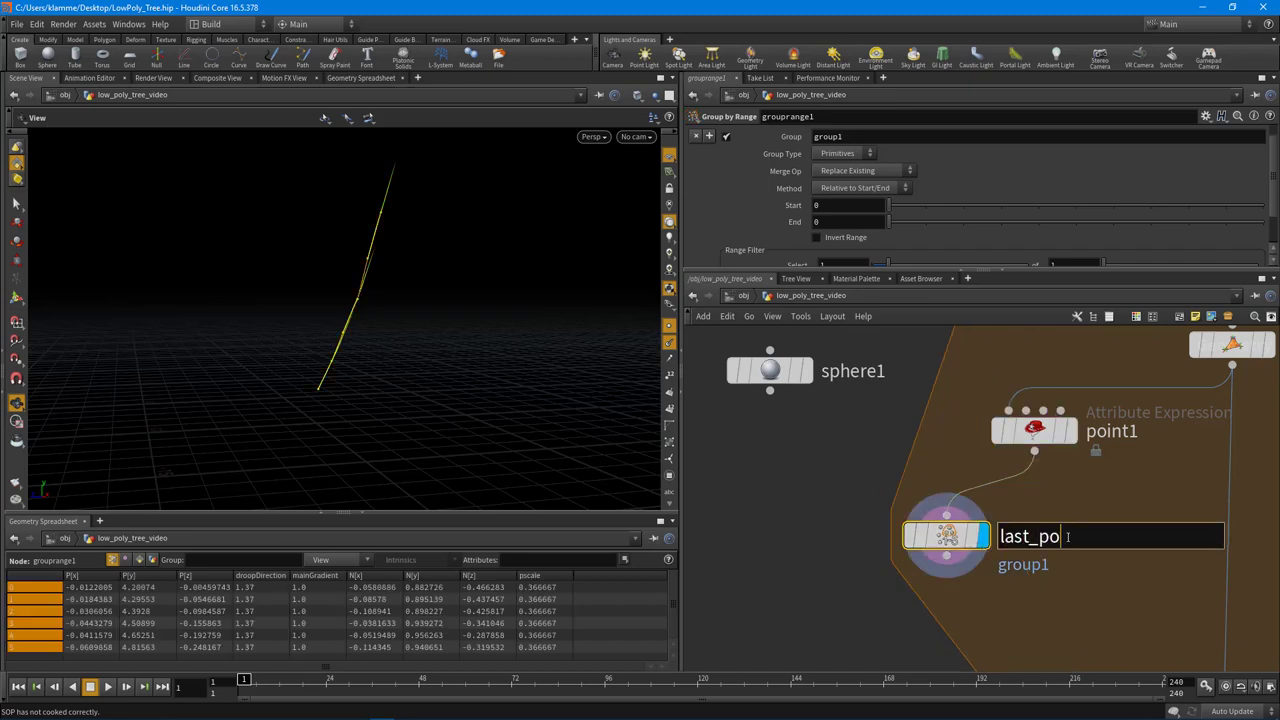
pyautogui.write('int')
pyautogui.press('Return')
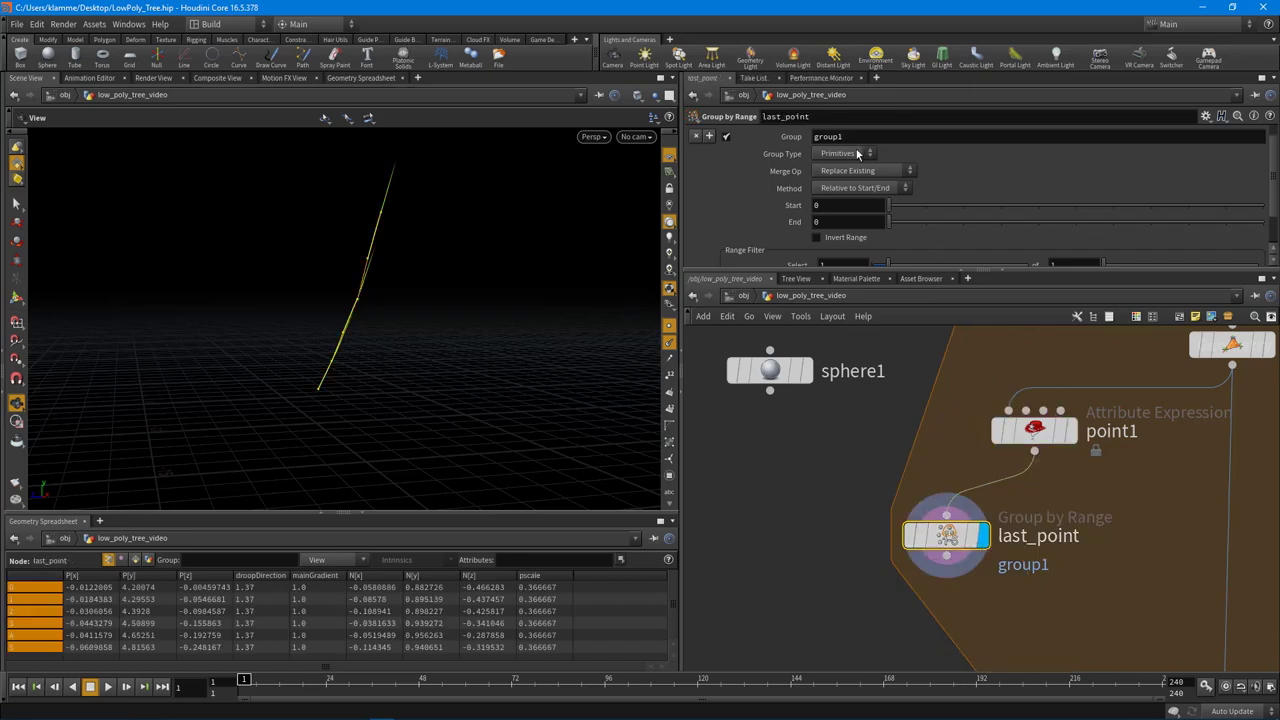
pyautogui.doubleClick(861, 137)
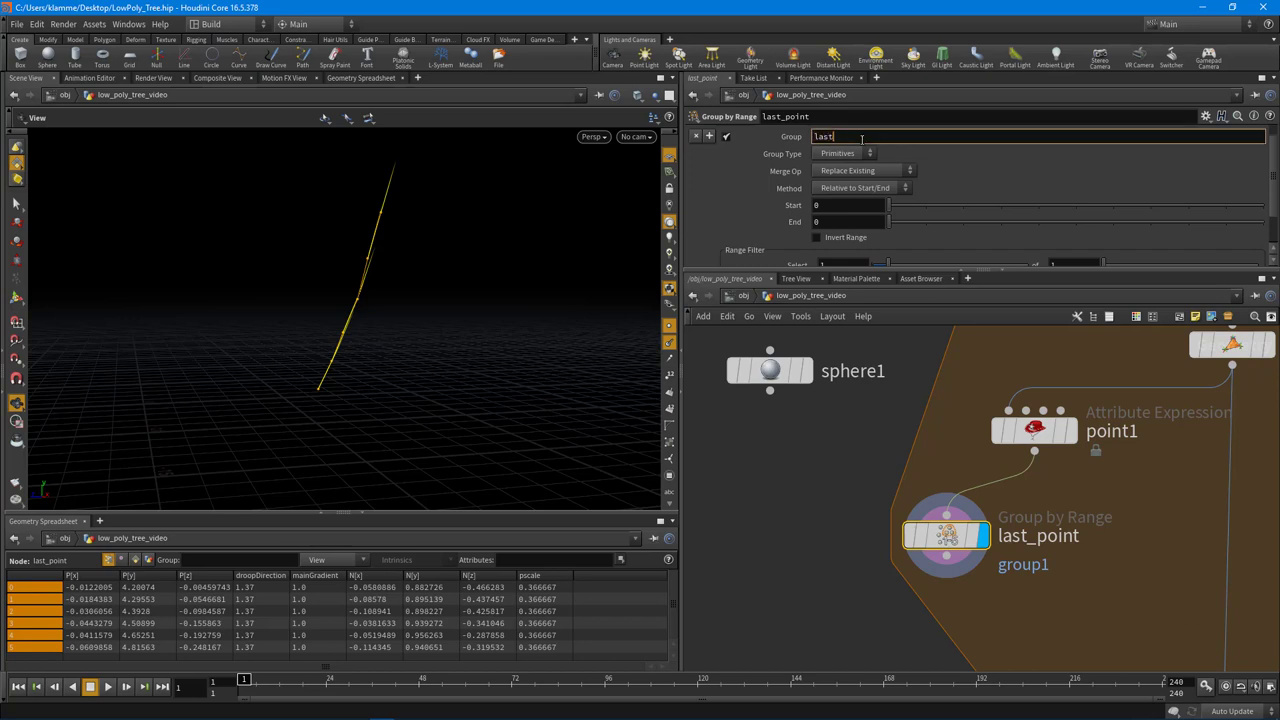
pyautogui.press('Return')
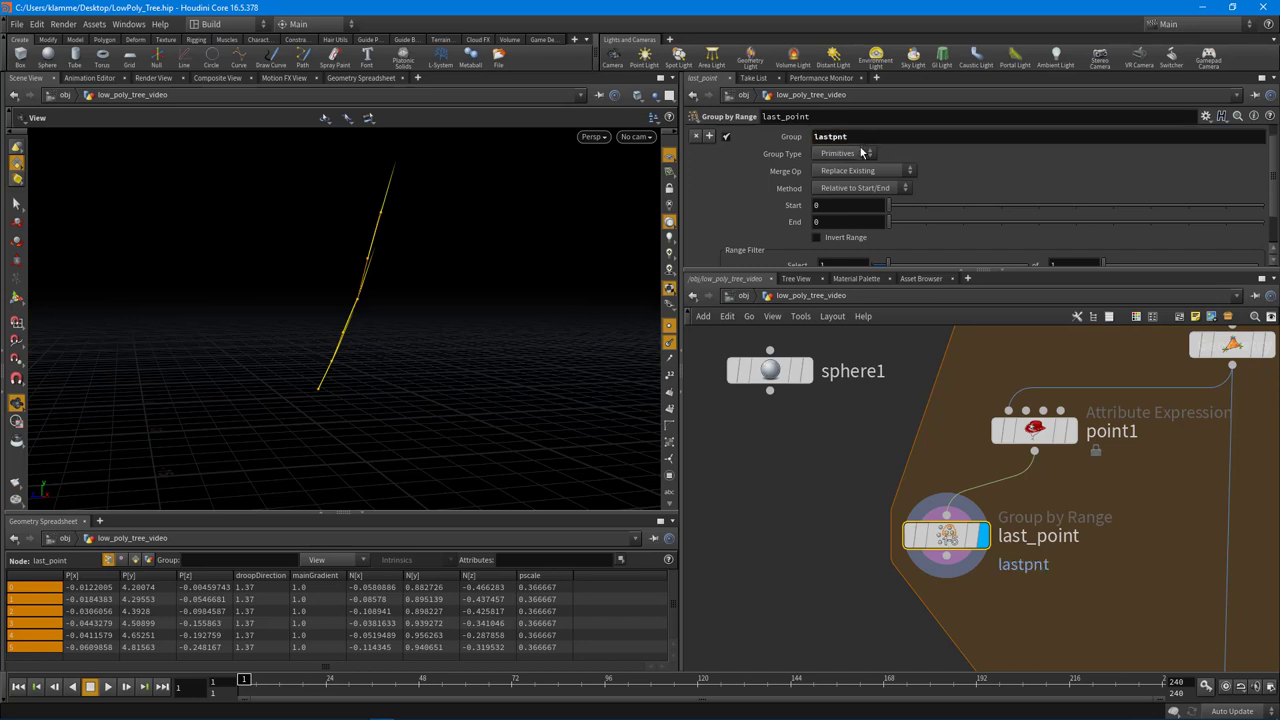
# Set the lastpnt group type to Points and the range End to 1, and turn off point normal display
pyautogui.click(830, 166)
pyautogui.moveTo(409, 228); pyautogui.dragTo(397, 252)
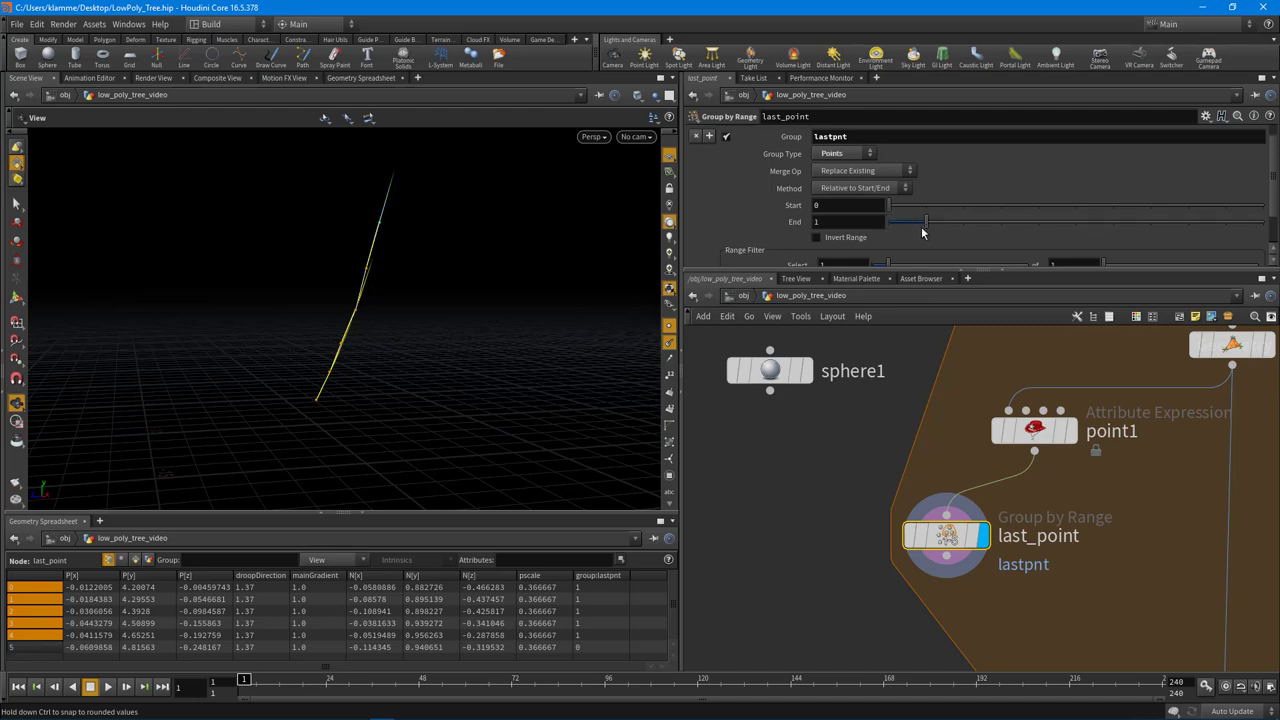
pyautogui.click(668, 342)
pyautogui.moveTo(447, 237); pyautogui.dragTo(437, 231)
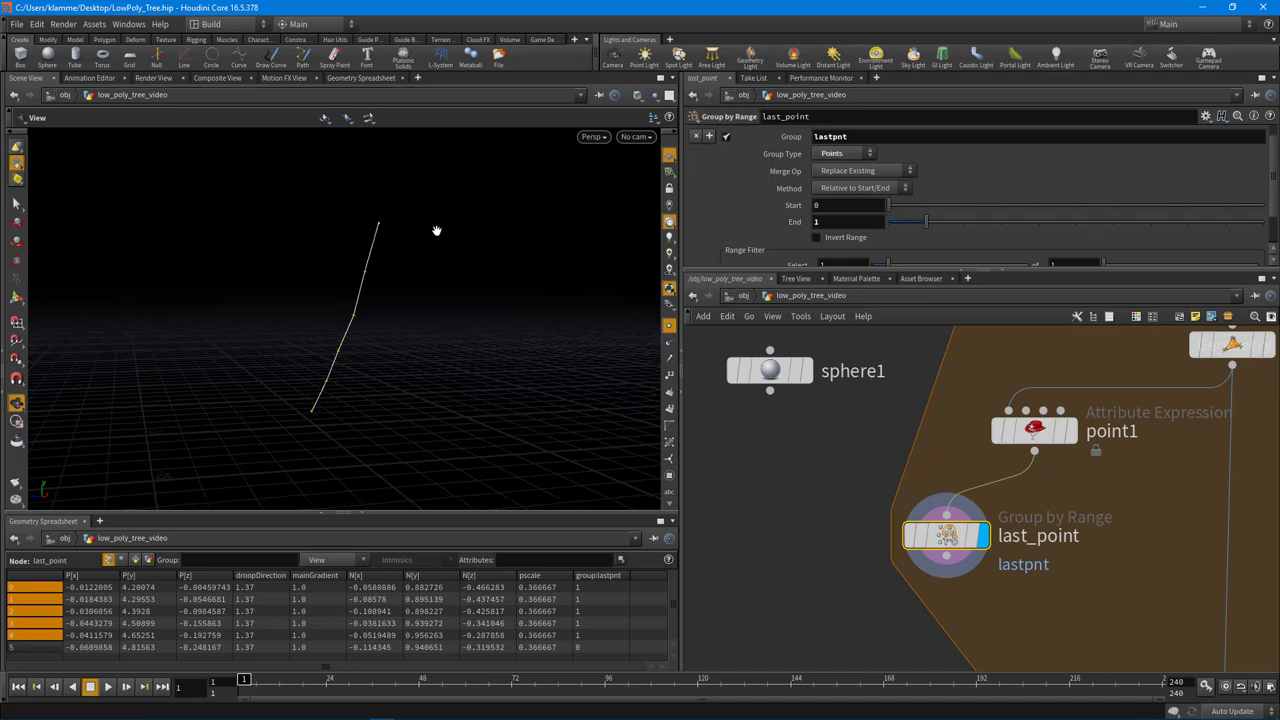
# Invert the range of the lastpnt group and reposition sphere1 in the network
pyautogui.click(834, 236)
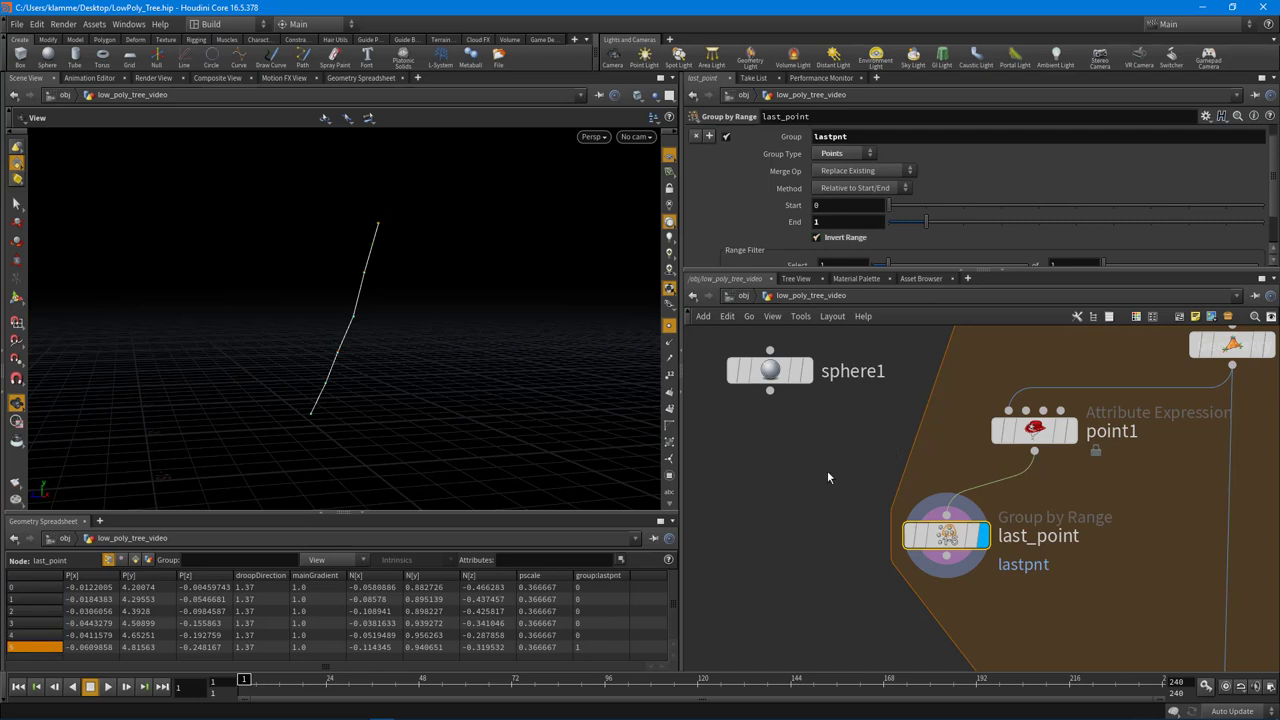
pyautogui.moveTo(803, 474); pyautogui.dragTo(921, 468, button='middle')
pyautogui.scroll(-3, 921, 466)
pyautogui.moveTo(903, 394); pyautogui.dragTo(834, 428)
pyautogui.moveTo(877, 570); pyautogui.dragTo(868, 548, button='middle')
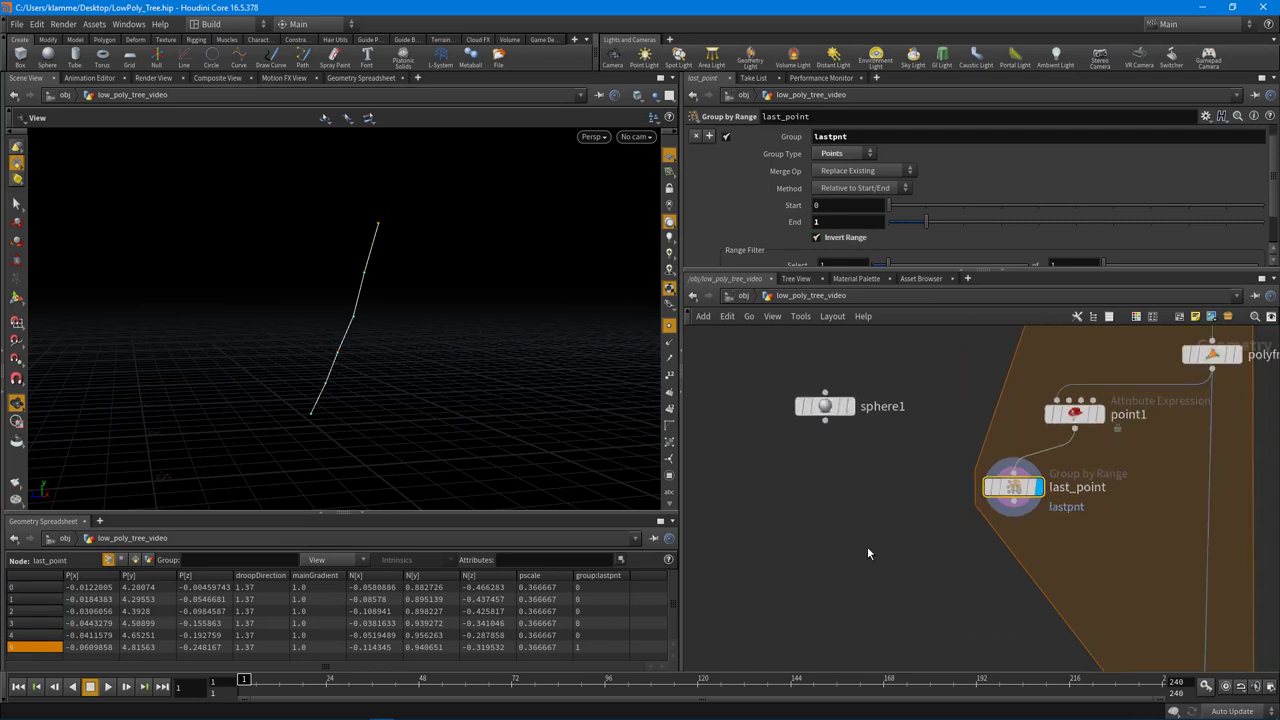
# Add a Blast node below last_point, connect last_point's output to its input, and display it
pyautogui.click(868, 549)
pyautogui.press('Tab')
pyautogui.write('blast')
pyautogui.press('Return')
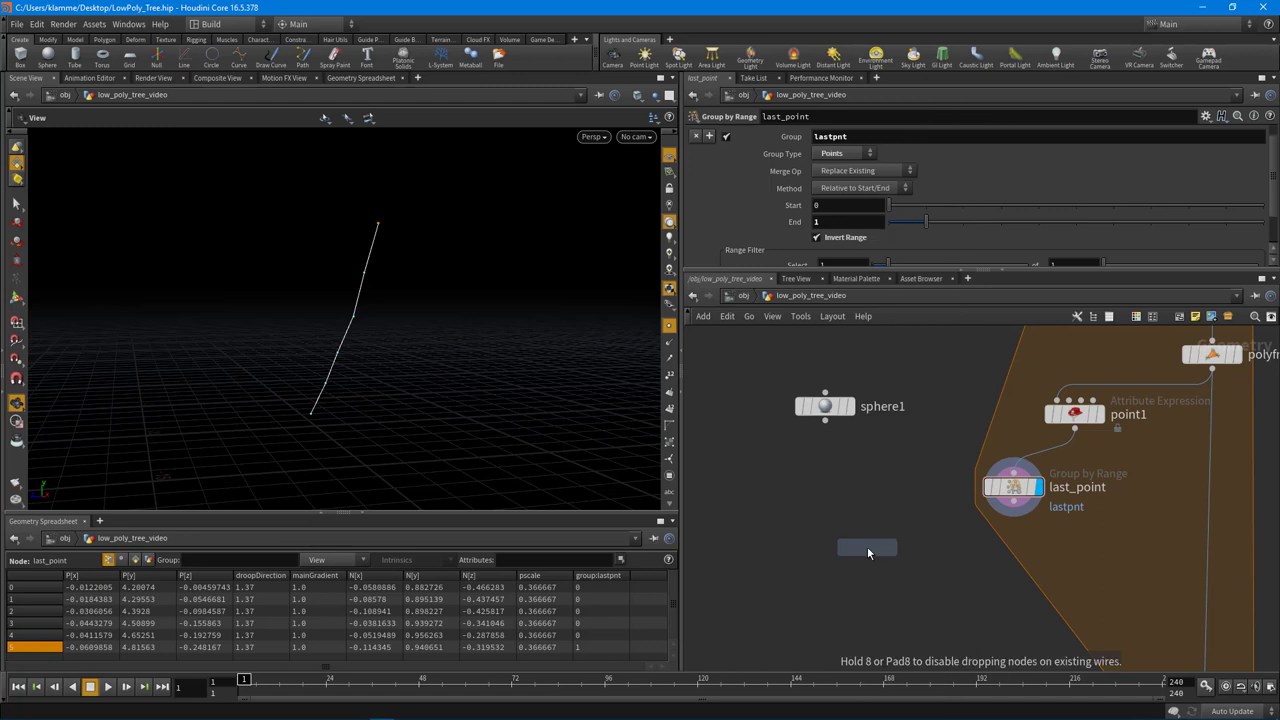
pyautogui.click(867, 546)
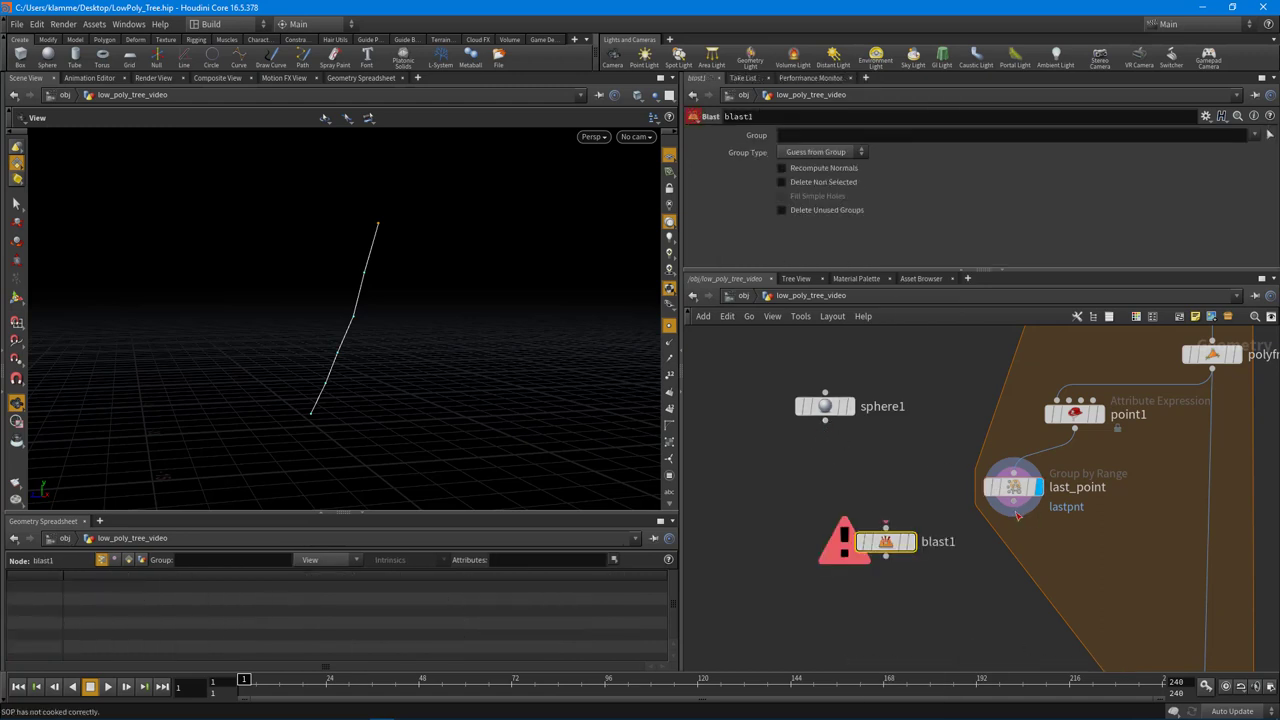
pyautogui.moveTo(1014, 502); pyautogui.dragTo(966, 533)
pyautogui.click(981, 534)
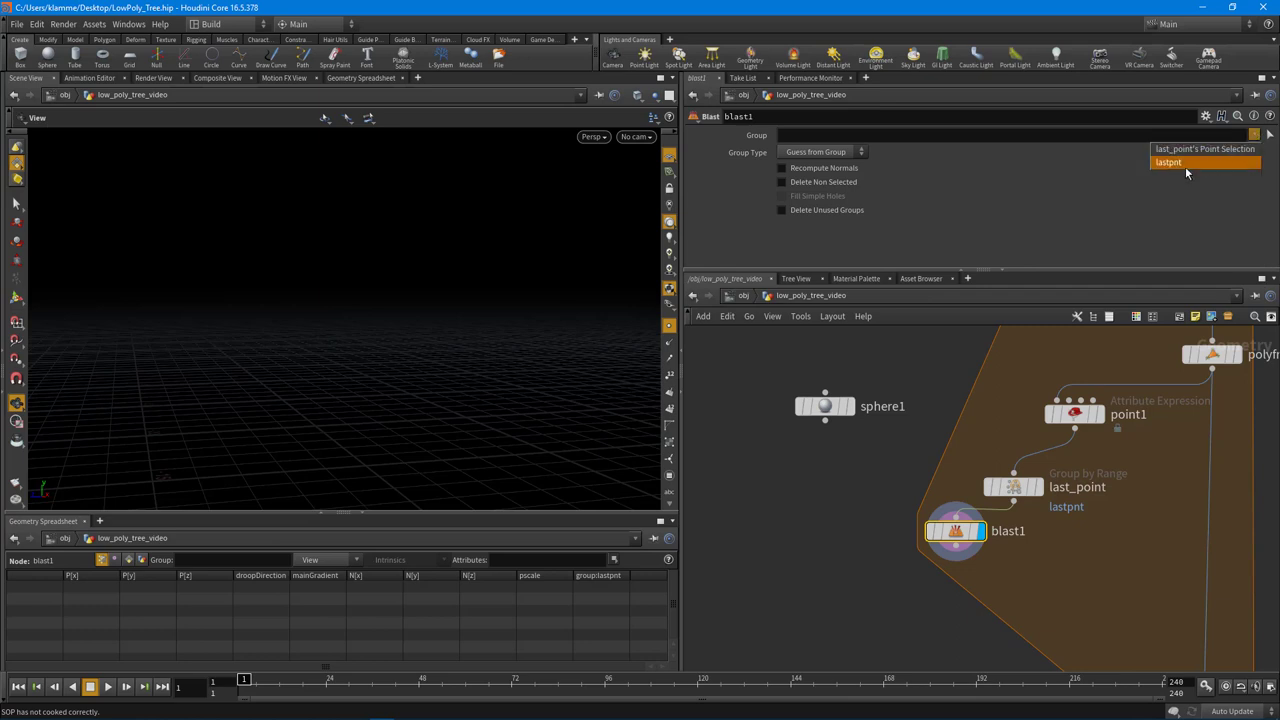
# Set the blast1 group to lastpnt with Delete Non Selected enabled, and turn on point normal display
pyautogui.click(1185, 163)
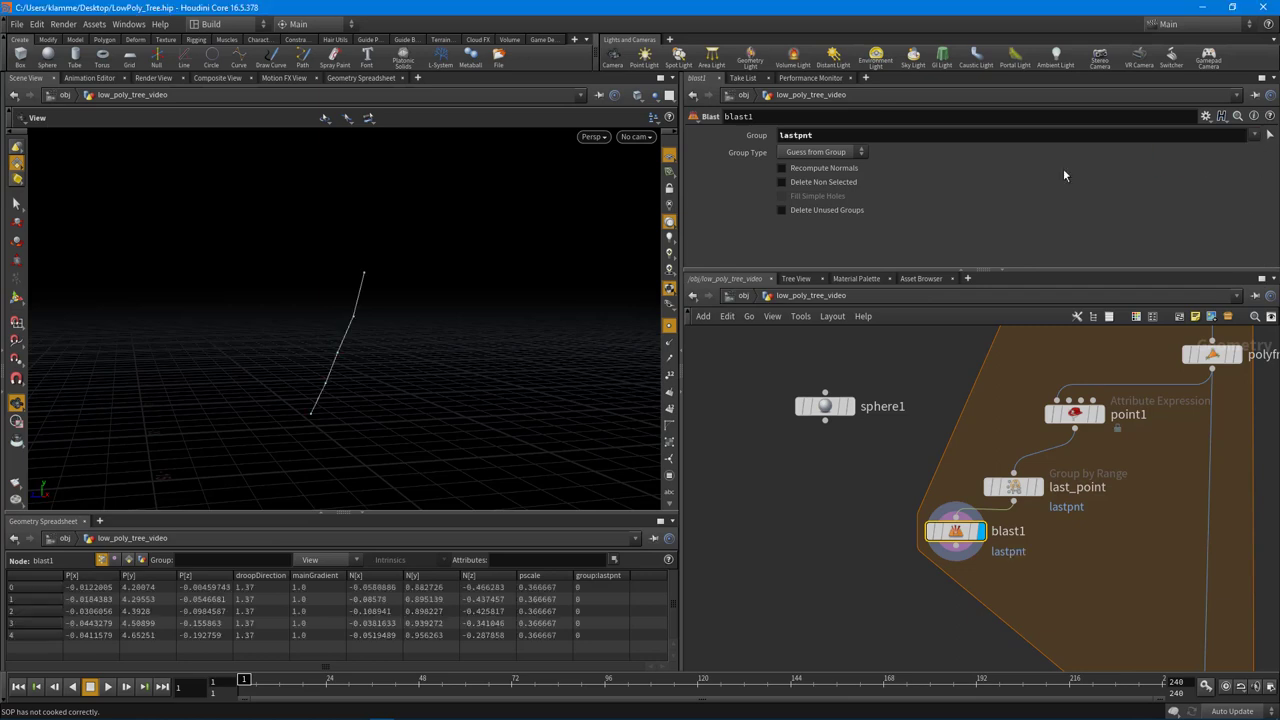
pyautogui.click(814, 181)
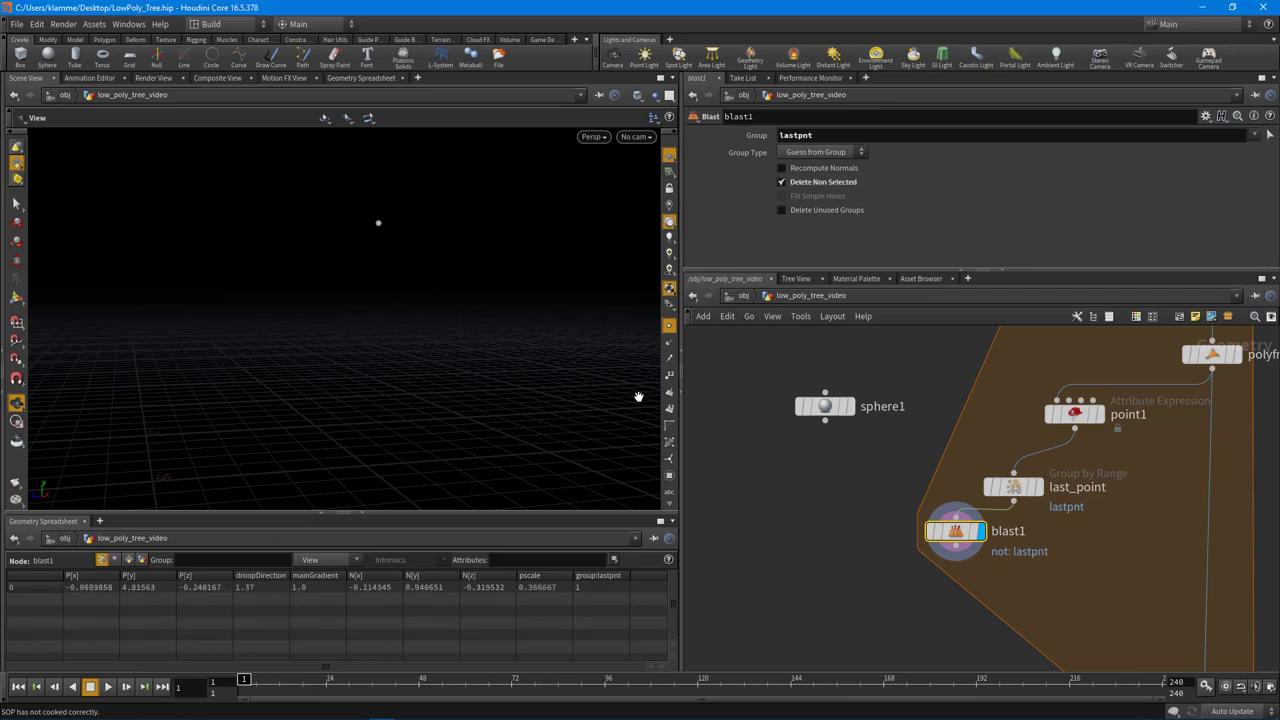
pyautogui.moveTo(409, 215); pyautogui.dragTo(399, 266, button='middle')
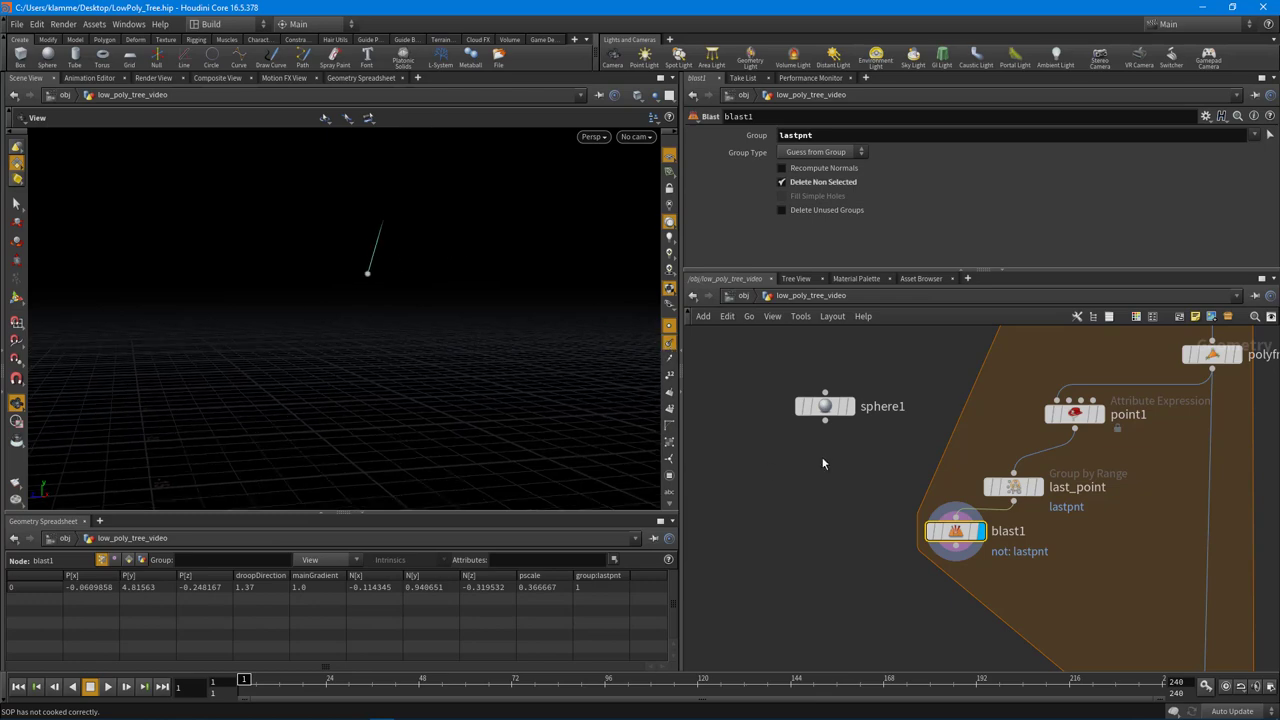
# Add a Copy to Points node with sphere1 as the source geometry and blast1 as the target points, and display it
pyautogui.moveTo(830, 411); pyautogui.dragTo(779, 527)
pyautogui.moveTo(836, 634); pyautogui.dragTo(876, 559, button='middle')
pyautogui.press('Tab')
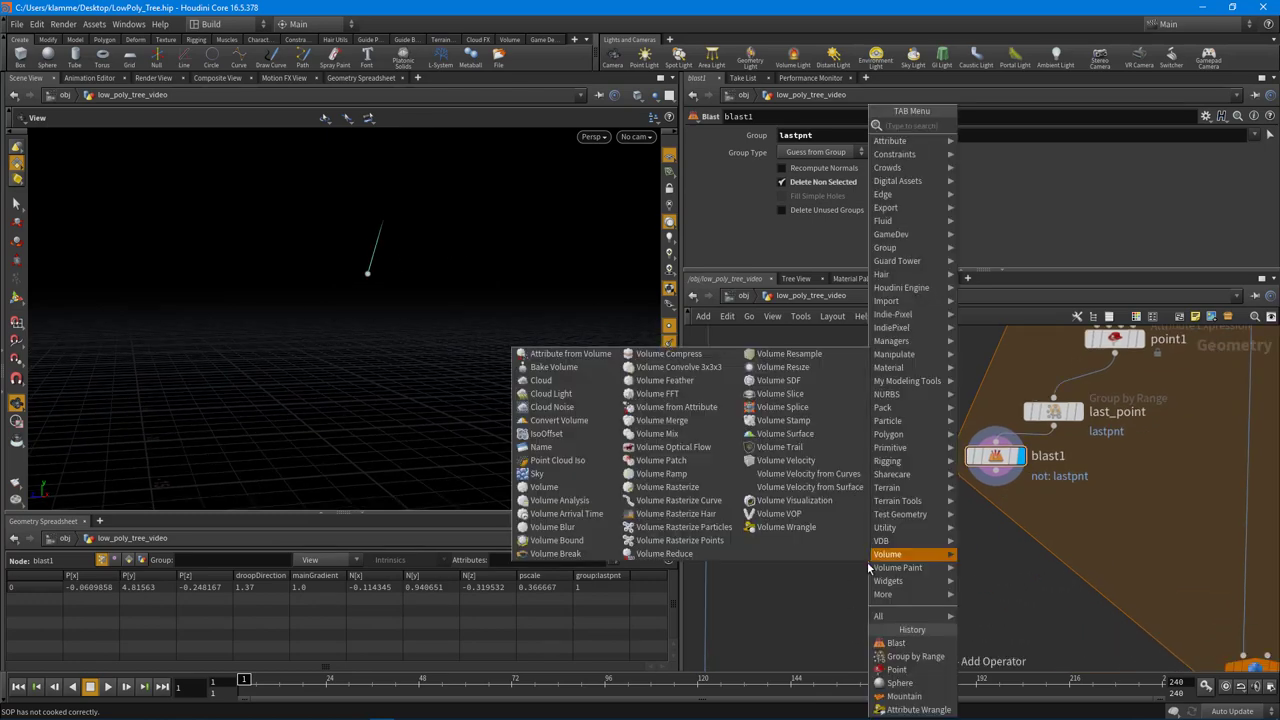
pyautogui.write('copy')
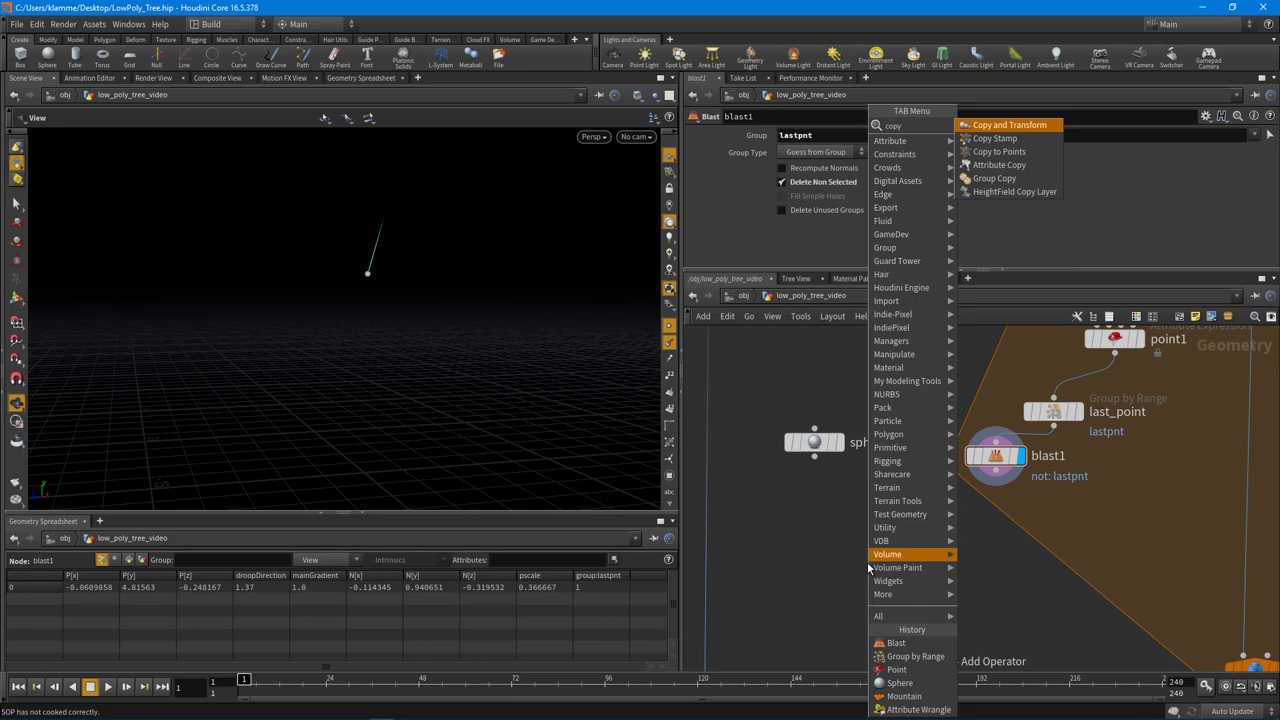
pyautogui.click(1009, 152)
pyautogui.click(908, 539)
pyautogui.scroll(2, 933, 513)
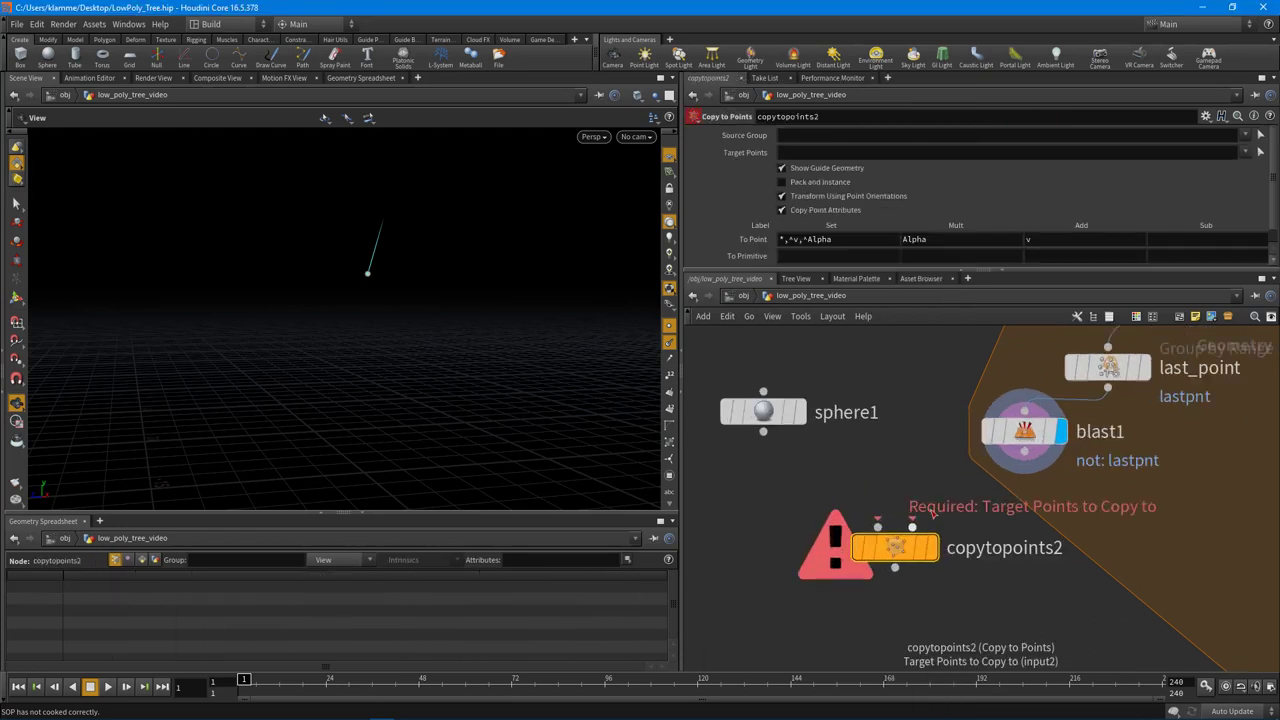
pyautogui.moveTo(913, 527); pyautogui.dragTo(1024, 452)
pyautogui.moveTo(853, 511); pyautogui.dragTo(877, 527)
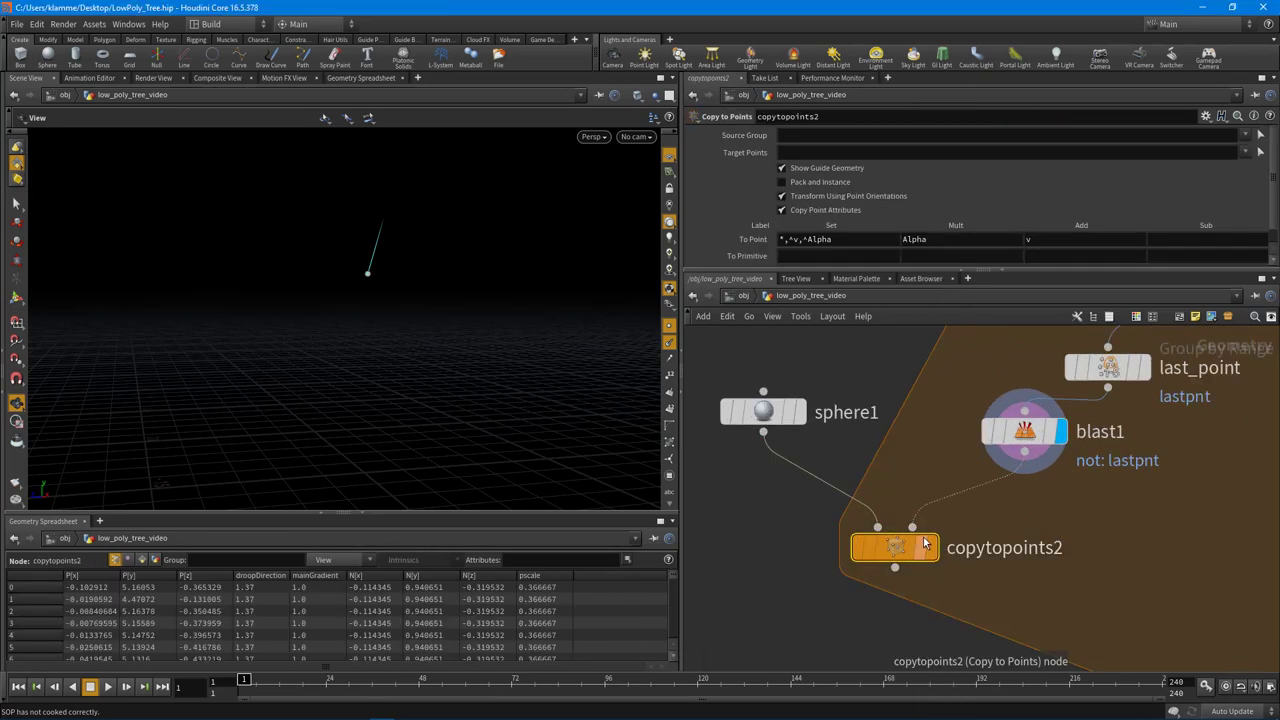
pyautogui.click(932, 547)
pyautogui.moveTo(496, 342); pyautogui.dragTo(401, 310)
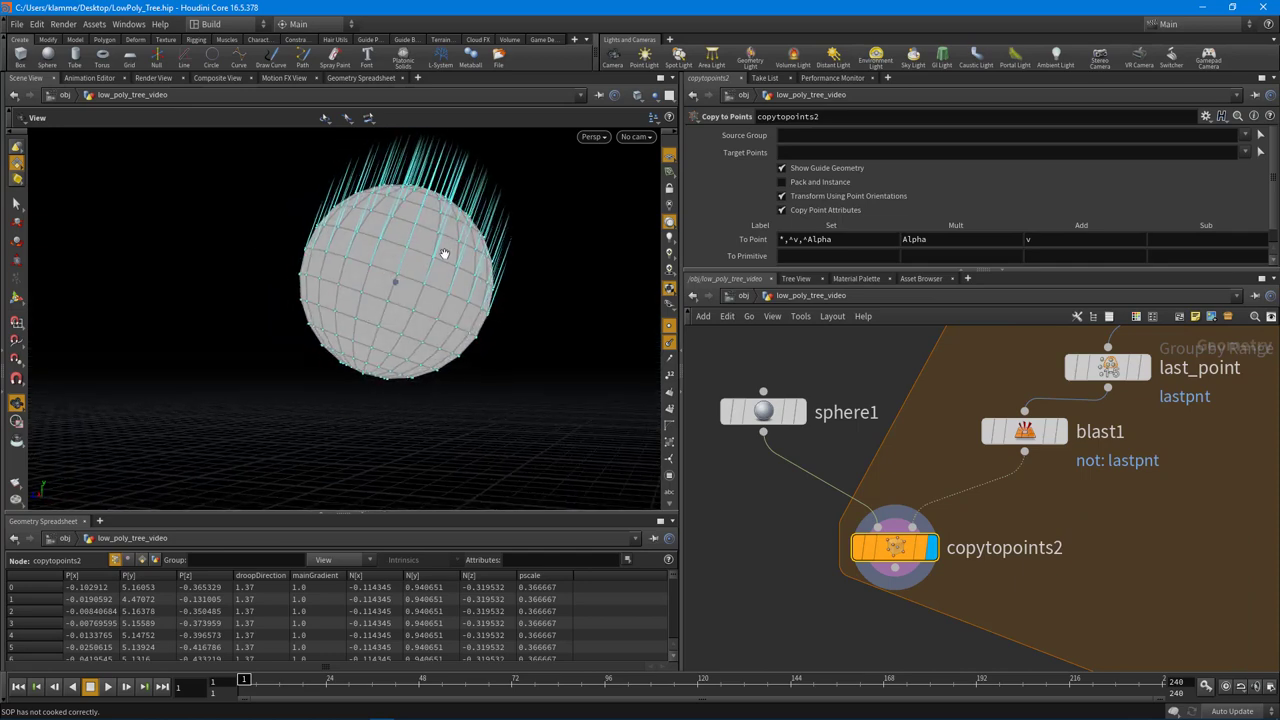
# Set sphere1 to 6 rows and 9 columns, and reposition the node in the network
pyautogui.moveTo(799, 516); pyautogui.dragTo(881, 532, button='middle')
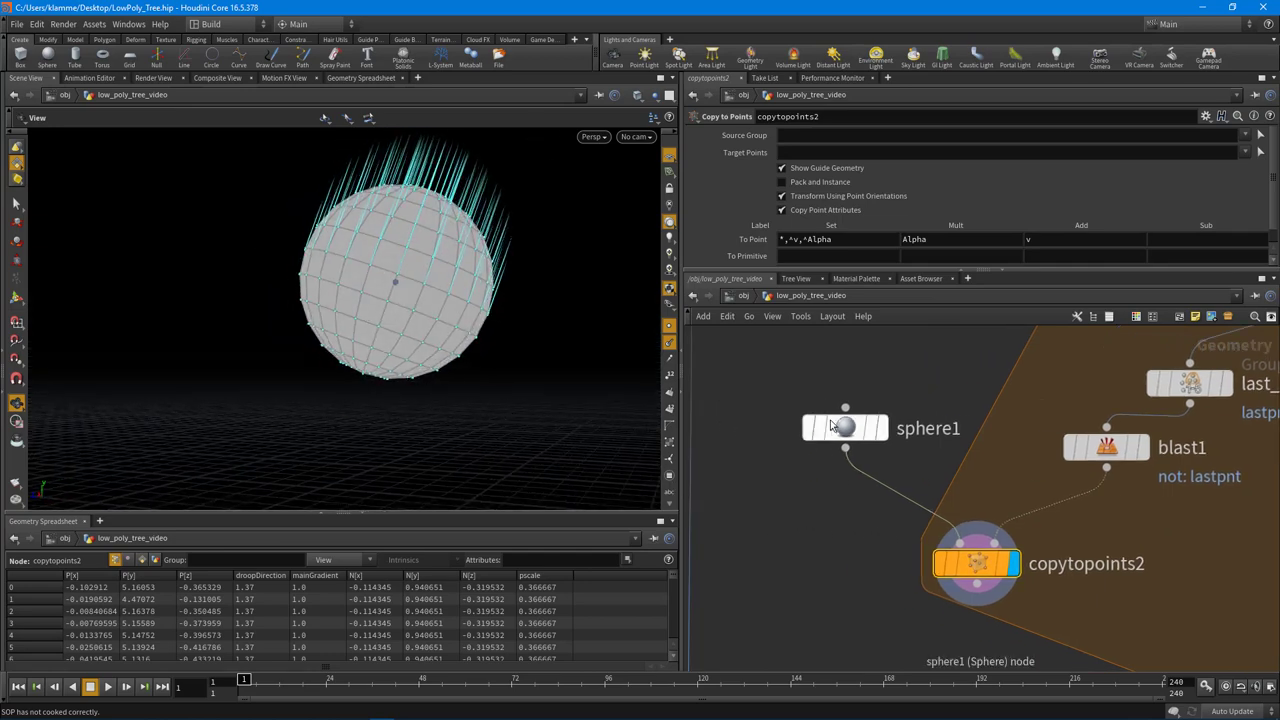
pyautogui.moveTo(832, 421); pyautogui.dragTo(819, 467)
pyautogui.moveTo(379, 335)
pyautogui.mouseDown()
pyautogui.moveTo(529, 340)
pyautogui.moveTo(346, 353)
pyautogui.mouseUp()
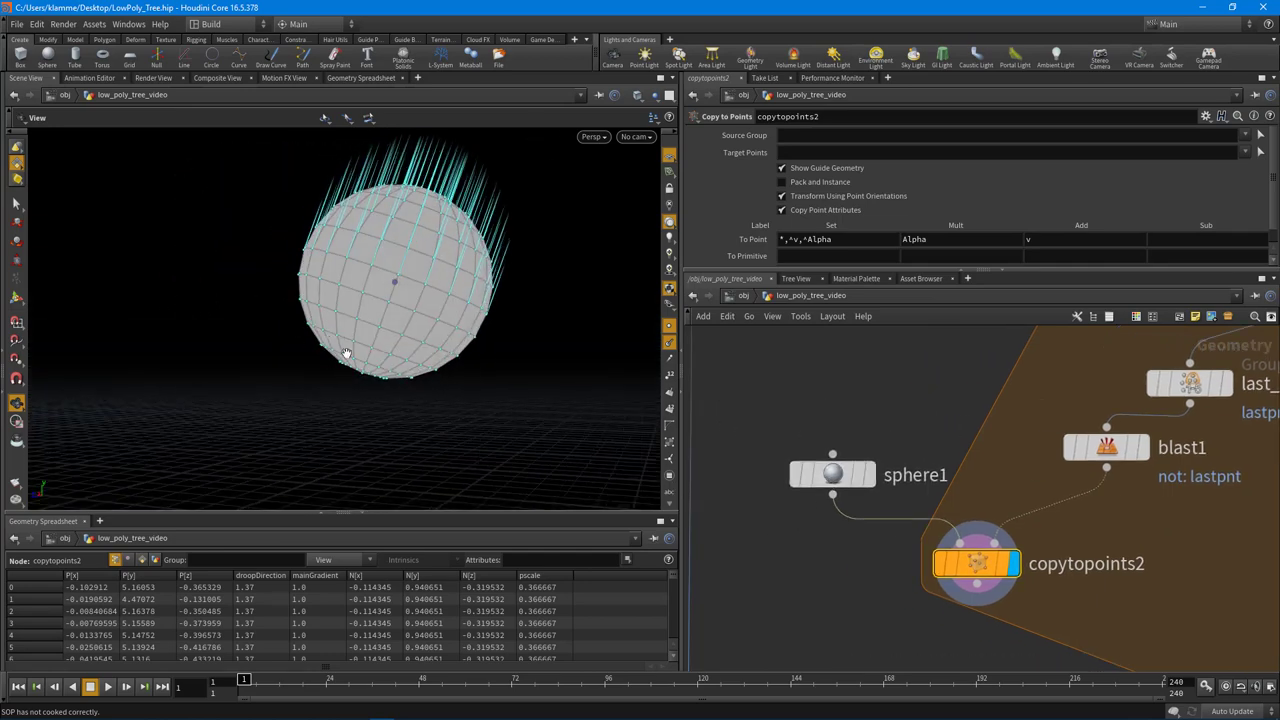
pyautogui.moveTo(469, 179); pyautogui.dragTo(359, 372)
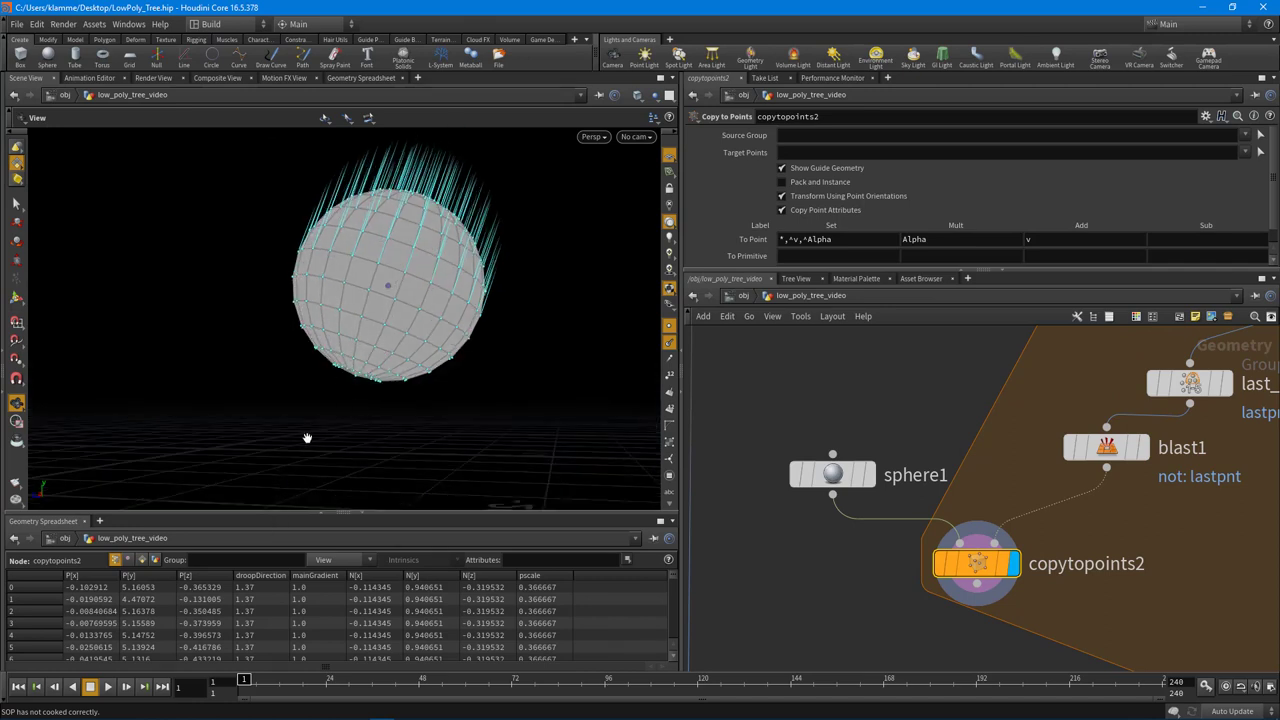
pyautogui.click(797, 484)
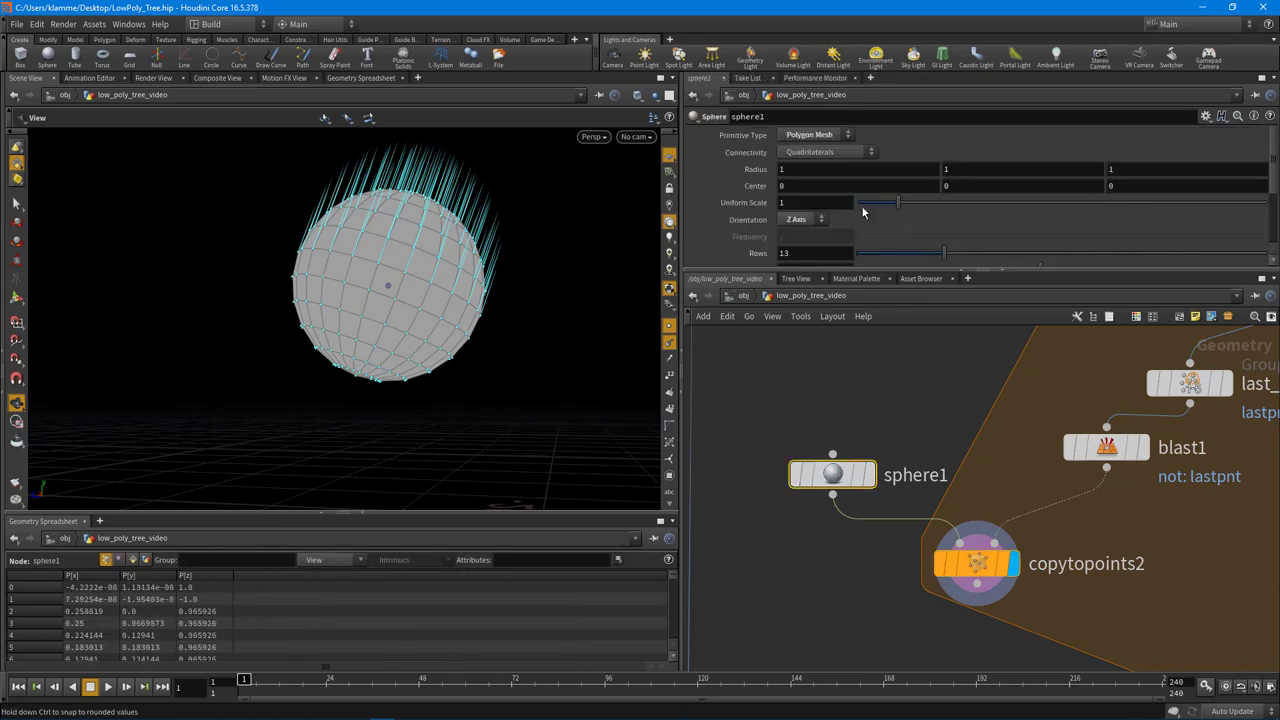
pyautogui.scroll(-1, 923, 228)
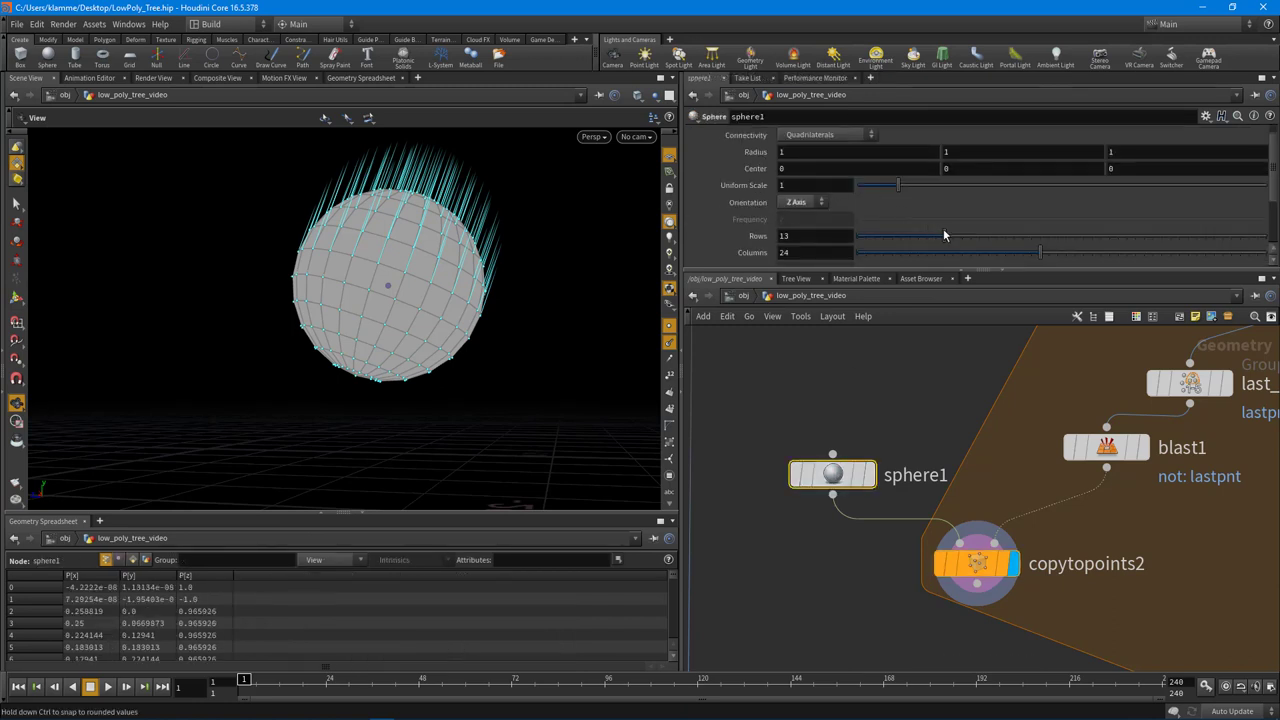
pyautogui.moveTo(943, 236); pyautogui.dragTo(909, 236)
pyautogui.moveTo(1040, 255); pyautogui.dragTo(909, 253)
pyautogui.moveTo(389, 336); pyautogui.dragTo(493, 339)
pyautogui.moveTo(909, 239); pyautogui.dragTo(886, 242)
pyautogui.moveTo(490, 290); pyautogui.dragTo(297, 290)
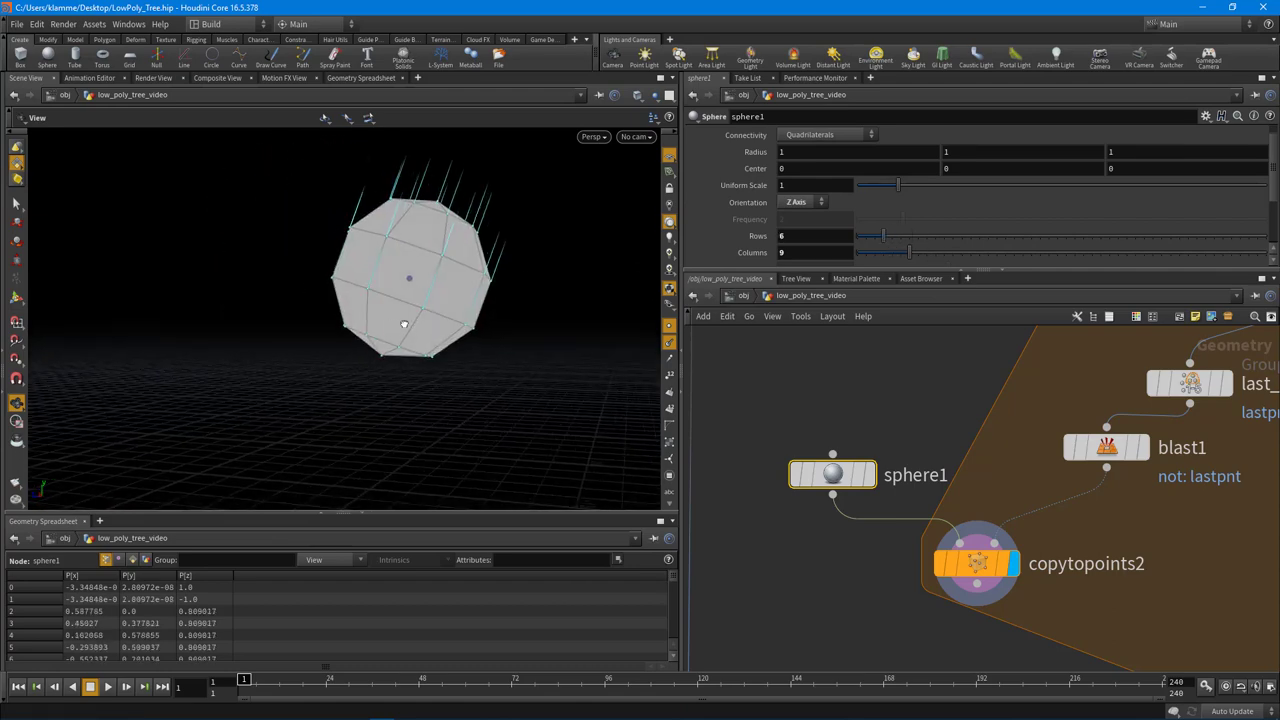
pyautogui.moveTo(404, 324); pyautogui.dragTo(416, 329)
# Set sphere1's Y radius to 1.3 and Z radius to 1.4, and move the node up to make room below it
pyautogui.moveTo(844, 389); pyautogui.dragTo(880, 356, button='middle')
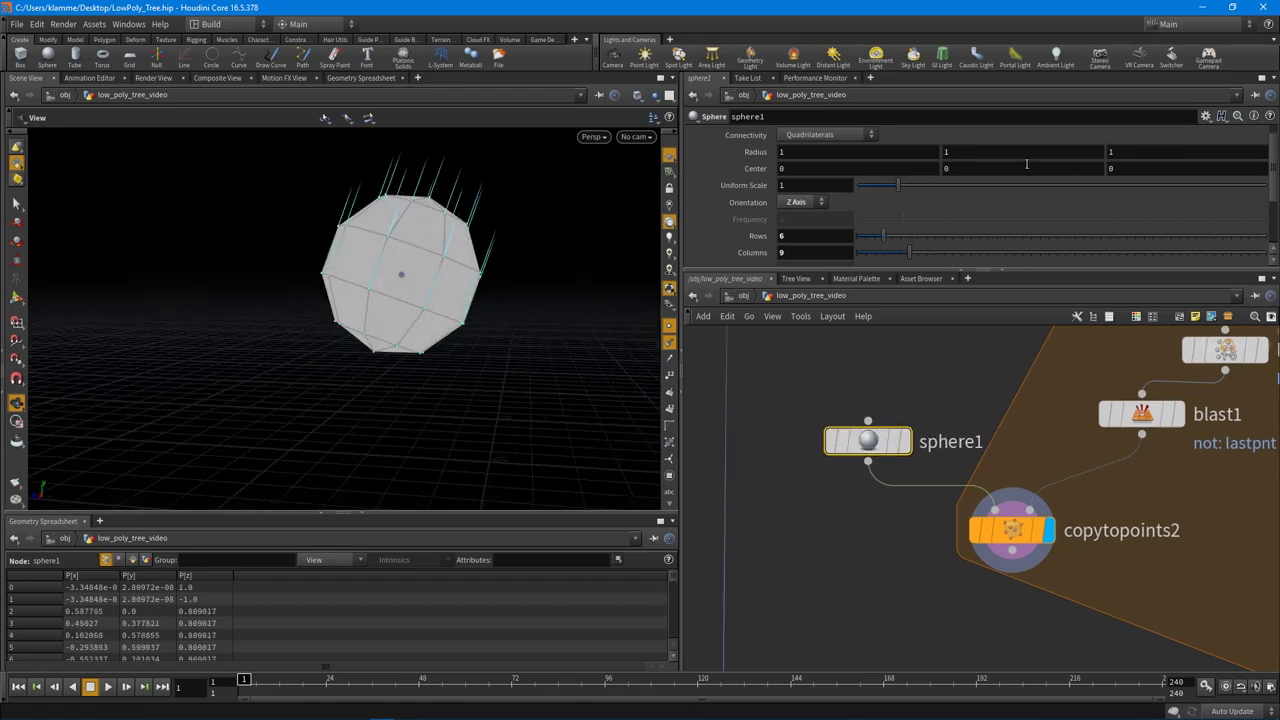
pyautogui.moveTo(996, 155); pyautogui.dragTo(1030, 157, button='middle')
pyautogui.moveTo(1123, 155); pyautogui.dragTo(1158, 156, button='middle')
pyautogui.moveTo(399, 331)
pyautogui.mouseDown()
pyautogui.moveTo(418, 314)
pyautogui.moveTo(325, 323)
pyautogui.moveTo(414, 326)
pyautogui.moveTo(398, 322)
pyautogui.mouseUp()
pyautogui.moveTo(821, 525); pyautogui.dragTo(873, 588, button='middle')
pyautogui.moveTo(921, 506); pyautogui.dragTo(917, 416)
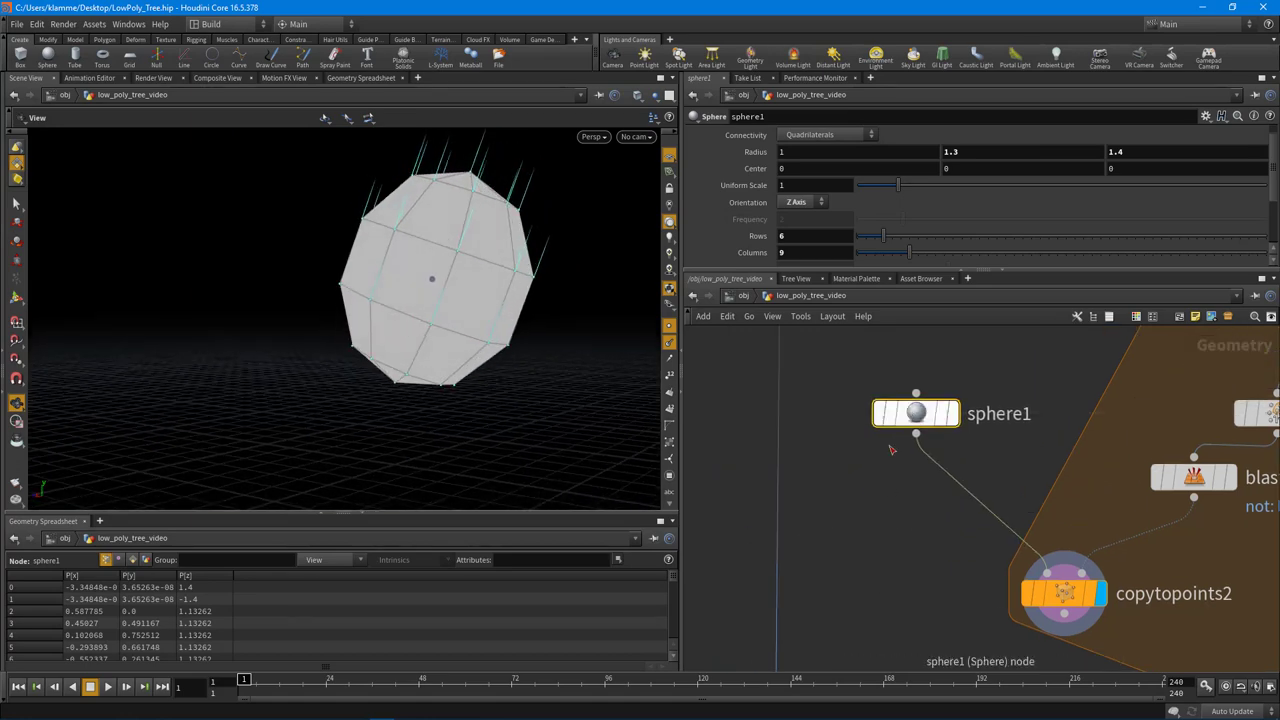
pyautogui.click(891, 496)
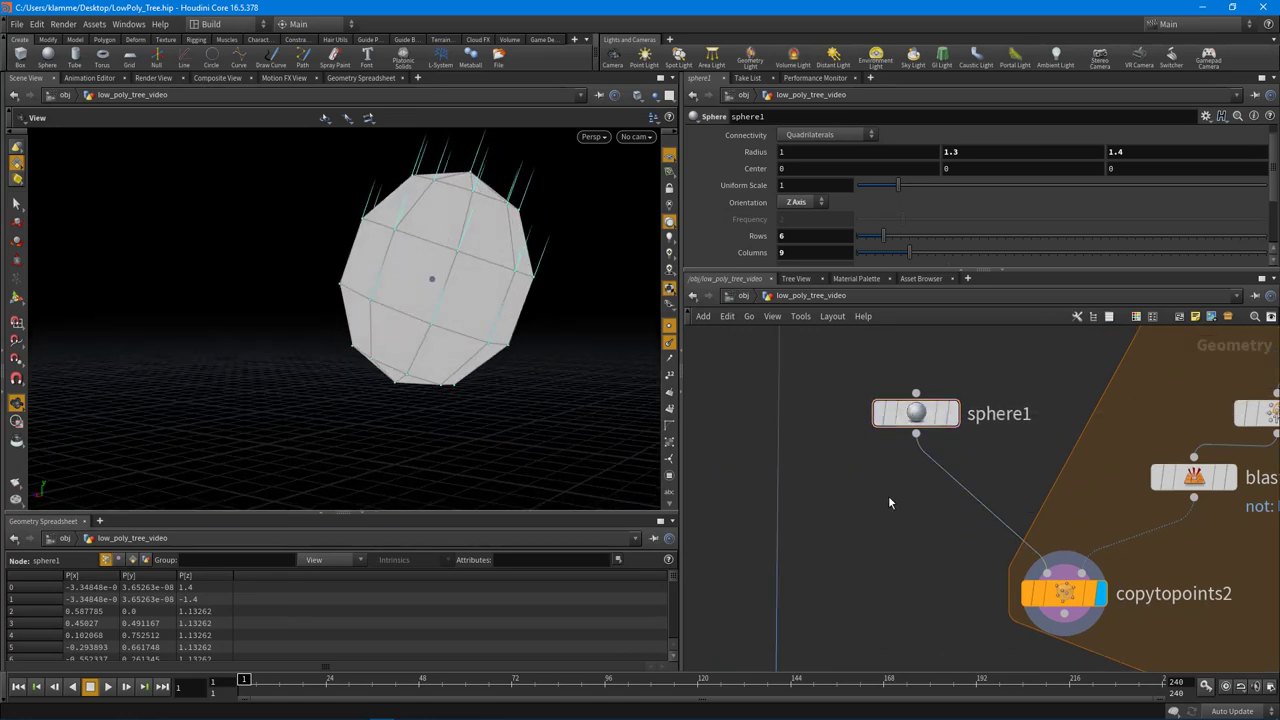
pyautogui.press('Tab')
pyautogui.write('o')
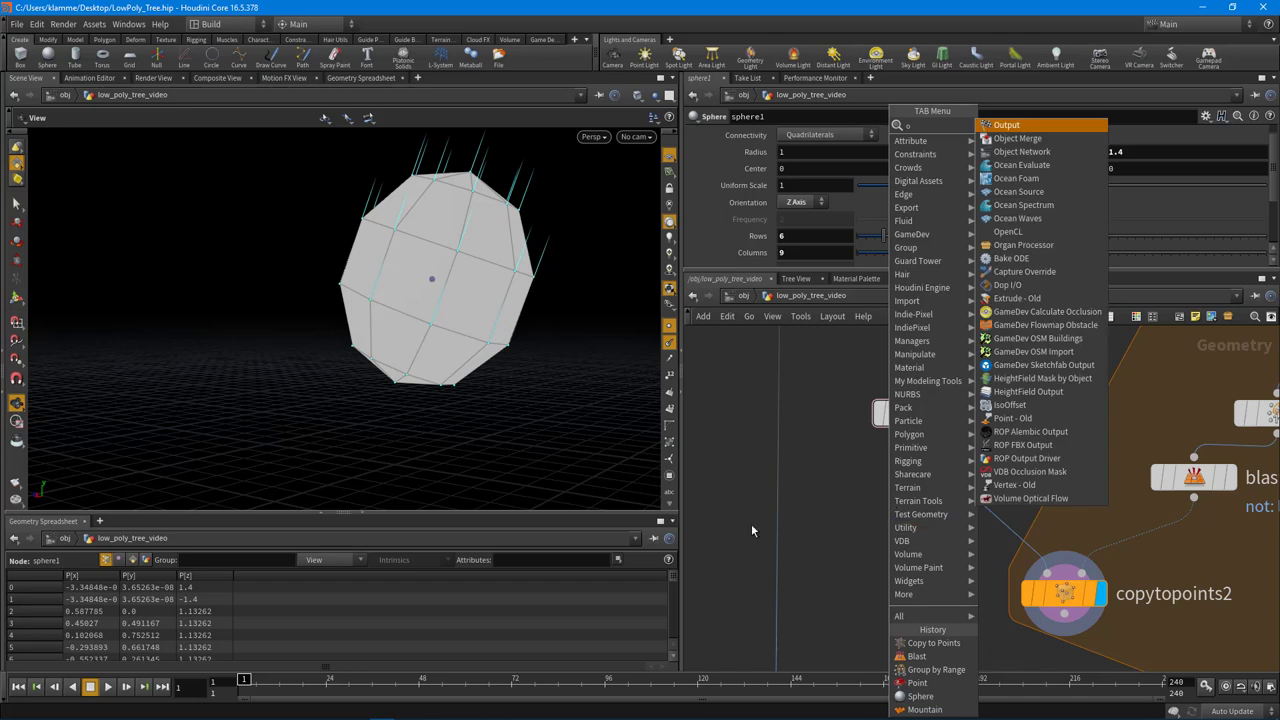
pyautogui.click(751, 526)
# Insert a Normal node between sphere1 and copytopoints2, display it, and align it below the sphere
pyautogui.moveTo(877, 523); pyautogui.dragTo(816, 360, button='middle')
pyautogui.press('Tab')
pyautogui.write('nor')
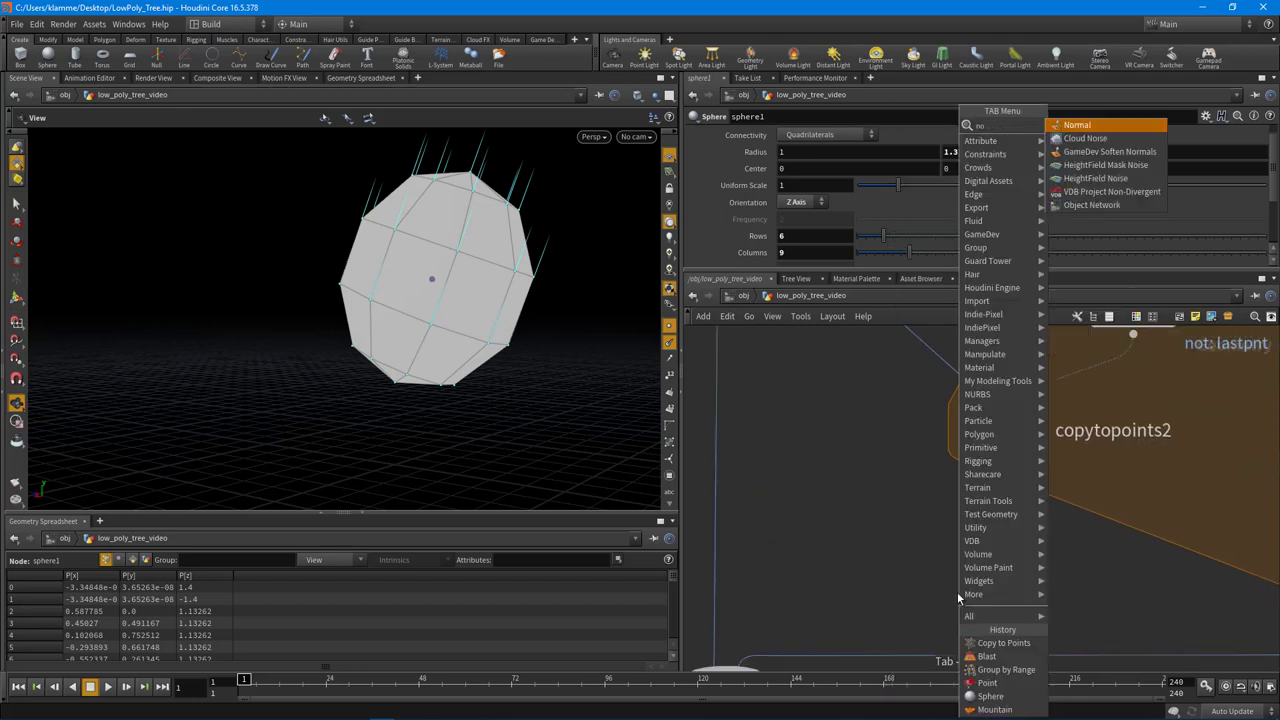
pyautogui.press('Return')
pyautogui.click(992, 530)
pyautogui.moveTo(999, 499); pyautogui.dragTo(909, 346)
pyautogui.click(1030, 531)
pyautogui.moveTo(870, 424); pyautogui.dragTo(895, 517, button='middle')
pyautogui.moveTo(940, 448); pyautogui.dragTo(879, 401)
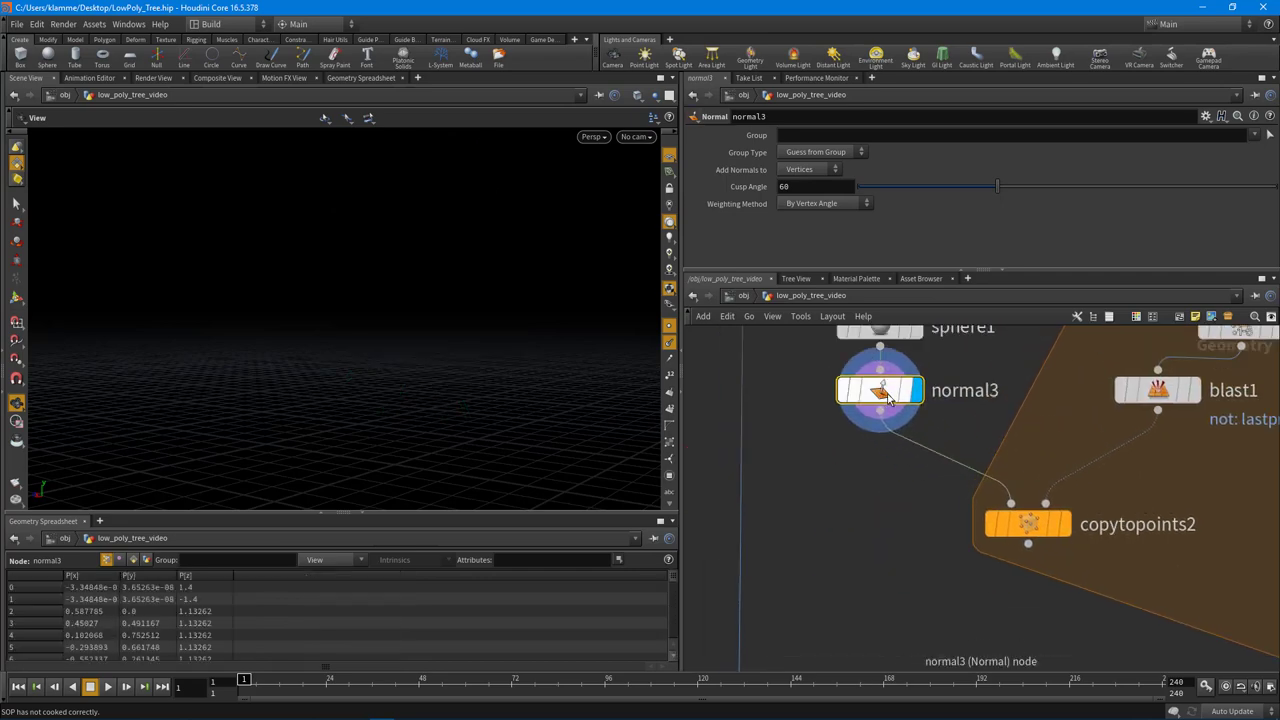
# Frame the sphere in the viewport and set normal3 to add normals to Points
pyautogui.press('g')
pyautogui.moveTo(510, 406); pyautogui.dragTo(590, 396)
pyautogui.moveTo(837, 469); pyautogui.dragTo(854, 485, button='middle')
pyautogui.moveTo(462, 322); pyautogui.dragTo(508, 355)
pyautogui.click(828, 171)
pyautogui.click(814, 184)
pyautogui.moveTo(981, 352); pyautogui.dragTo(985, 368, button='middle')
# Insert a Mountain node between normal3 and copytopoints2 and display it
pyautogui.click(874, 518)
pyautogui.press('Tab')
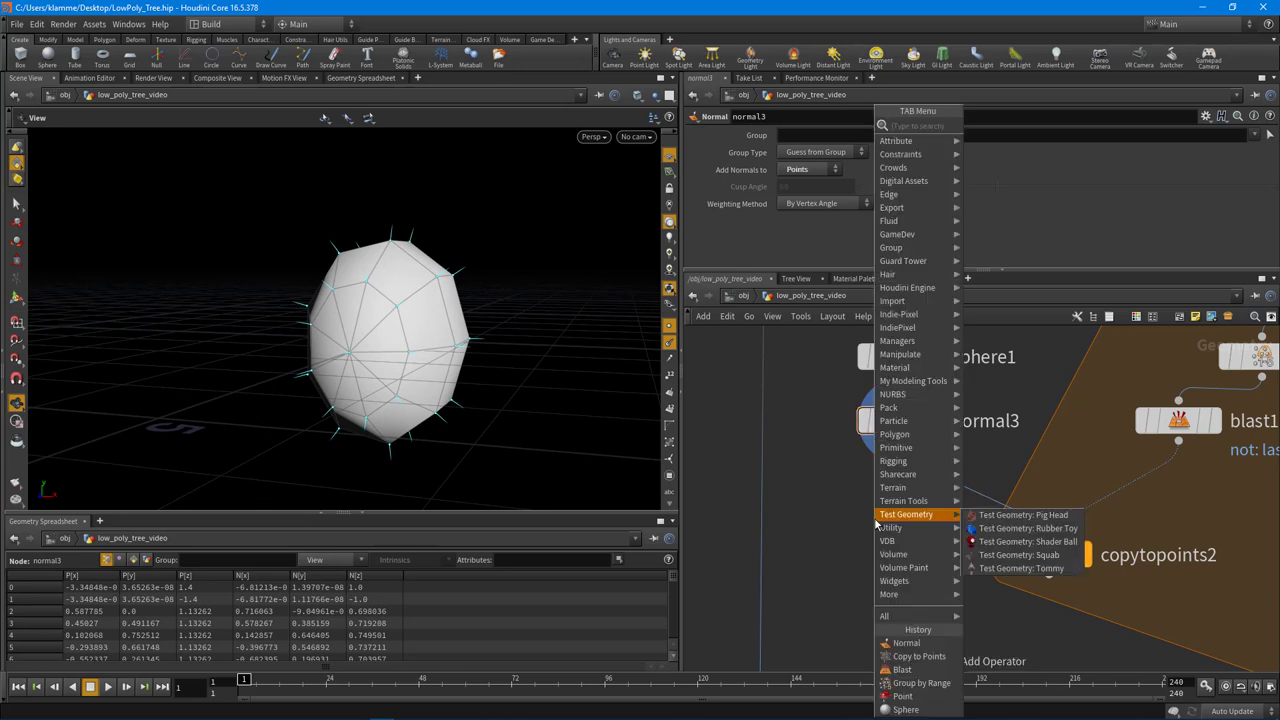
pyautogui.write('moun')
pyautogui.press('Return')
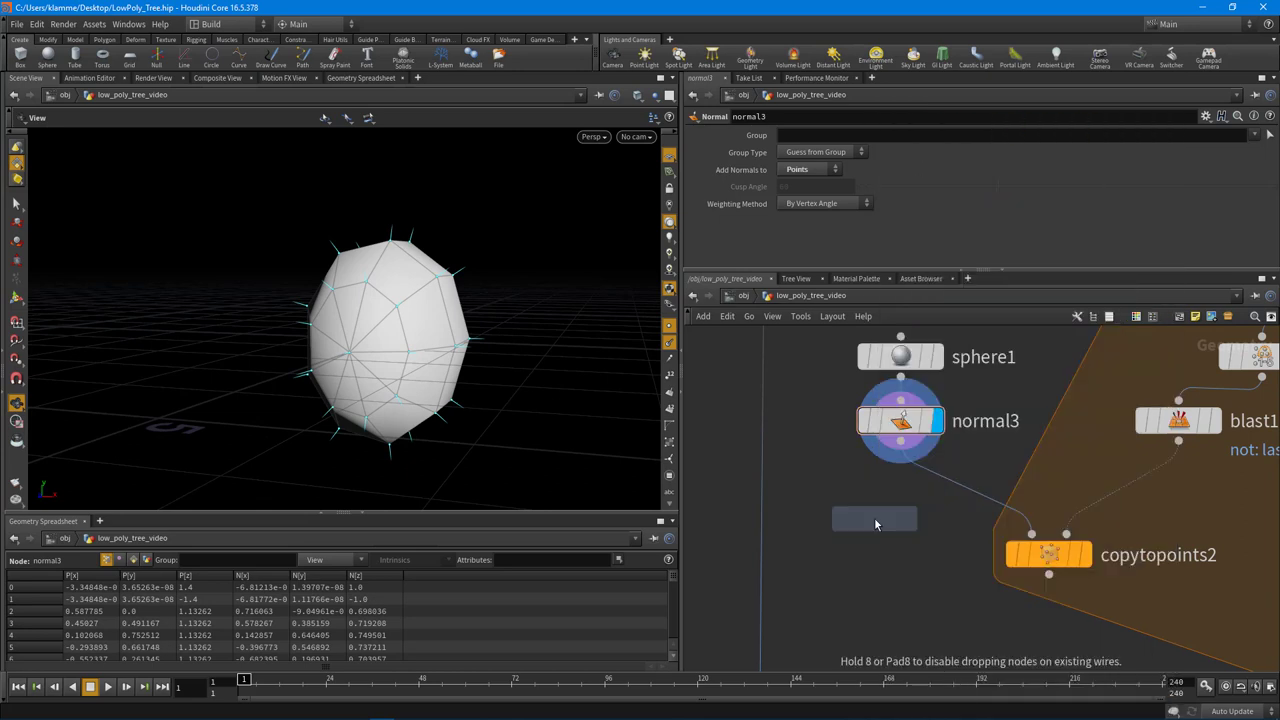
pyautogui.click(908, 498)
pyautogui.moveTo(932, 498); pyautogui.dragTo(893, 498)
pyautogui.click(937, 500)
# Set mountain3's noise type to Sparse Convolution, height to 0.72 and element size to 2.22
pyautogui.moveTo(341, 310); pyautogui.dragTo(394, 318)
pyautogui.moveTo(899, 184)
pyautogui.mouseDown()
pyautogui.moveTo(1122, 188)
pyautogui.moveTo(934, 184)
pyautogui.moveTo(923, 169)
pyautogui.moveTo(984, 172)
pyautogui.moveTo(915, 169)
pyautogui.mouseUp()
pyautogui.scroll(-3, 917, 220)
pyautogui.click(873, 151)
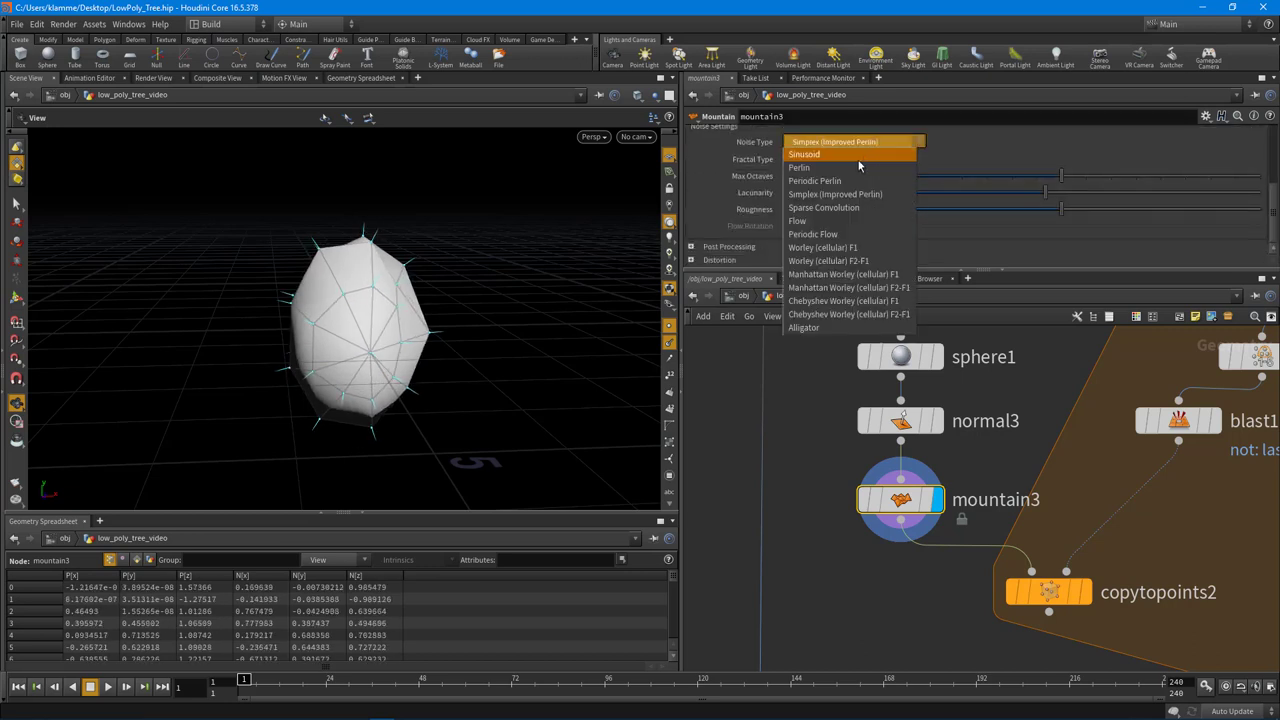
pyautogui.click(840, 211)
pyautogui.scroll(3, 933, 217)
pyautogui.scroll(2, 933, 213)
pyautogui.moveTo(907, 170); pyautogui.dragTo(948, 187)
pyautogui.scroll(-2, 1170, 546)
# Display copytopoints2 and frame the copied foliage sphere in the viewport
pyautogui.click(1111, 578)
pyautogui.moveTo(1089, 581); pyautogui.dragTo(1167, 567)
pyautogui.moveTo(1011, 579); pyautogui.dragTo(997, 578, button='middle')
pyautogui.scroll(-3, 997, 577)
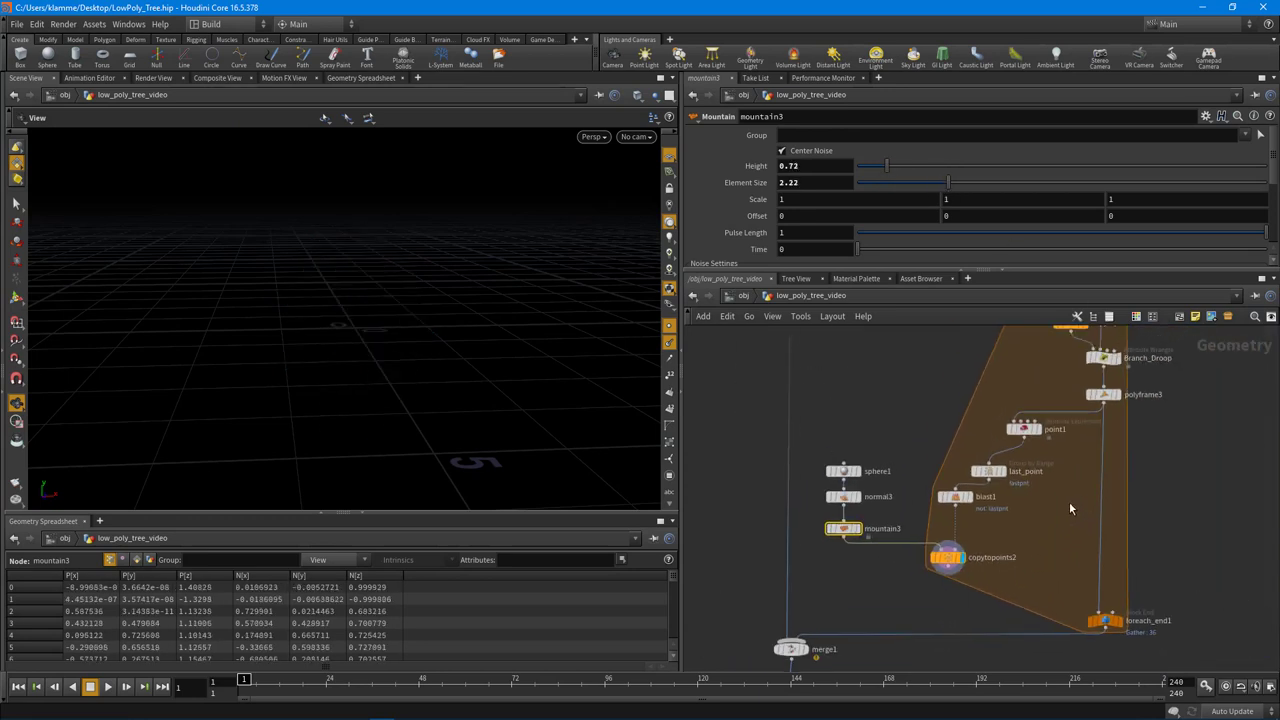
pyautogui.moveTo(510, 401); pyautogui.dragTo(619, 455, button='right')
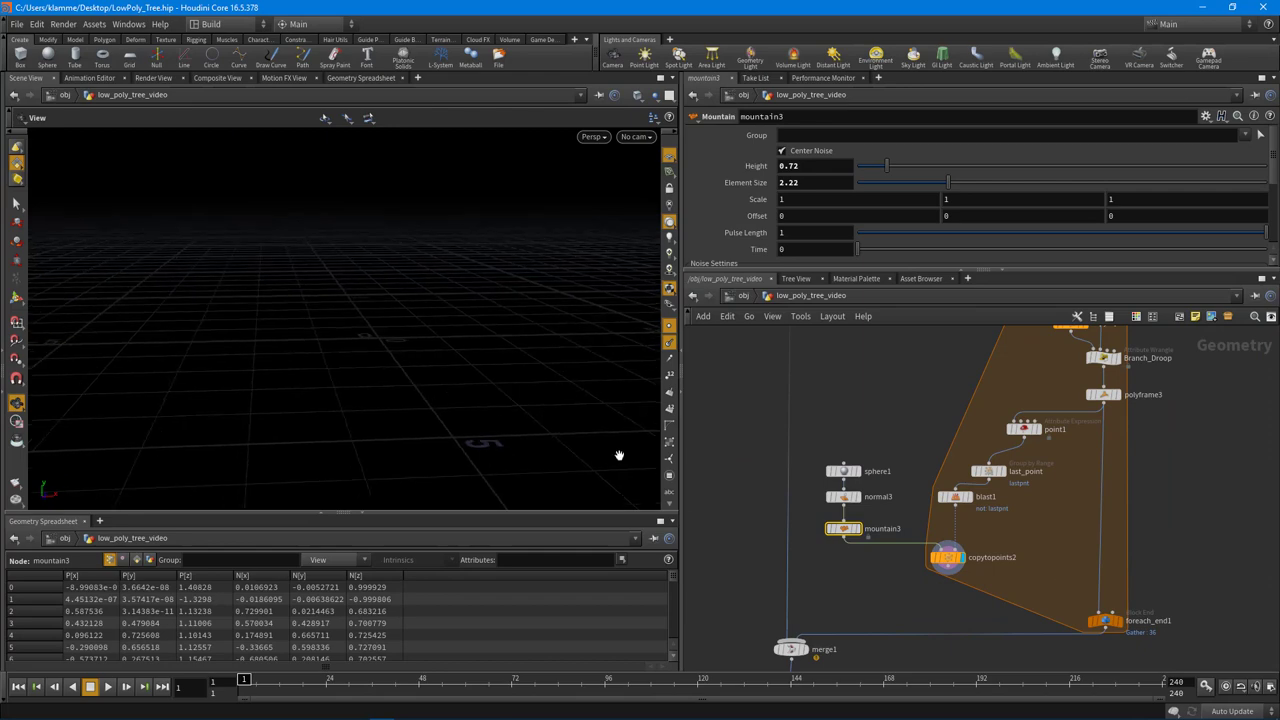
pyautogui.hotkey('space', 'g')
pyautogui.moveTo(557, 426); pyautogui.dragTo(366, 350)
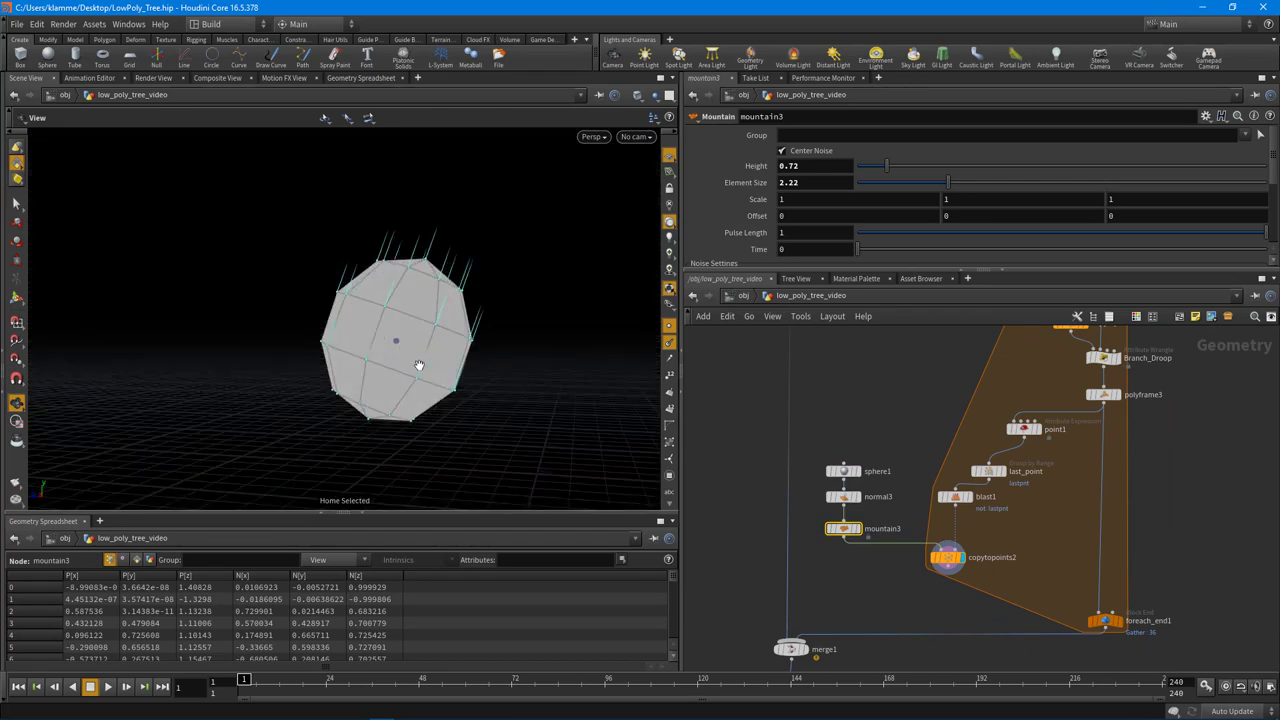
# Insert point1 directly below polyframe3 on the main wire to foreach_end1 and display it
pyautogui.moveTo(1041, 555); pyautogui.dragTo(926, 554, button='middle')
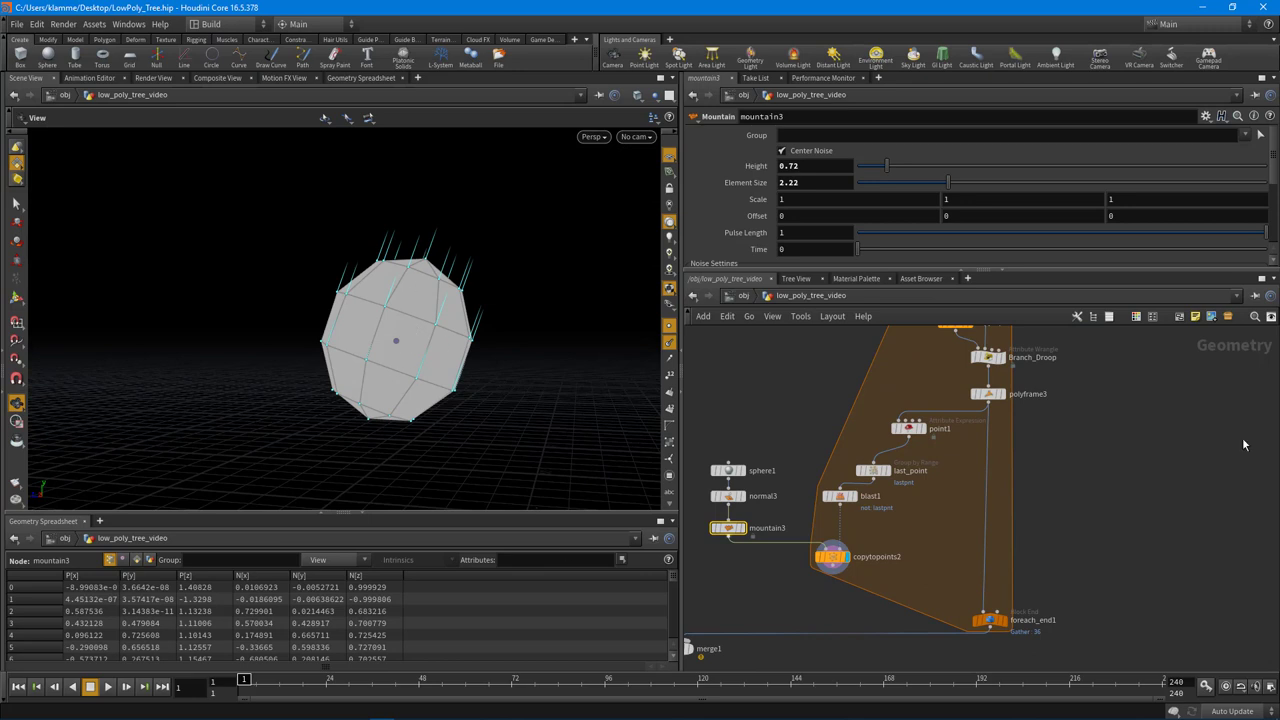
pyautogui.scroll(3, 1017, 384)
pyautogui.click(994, 403)
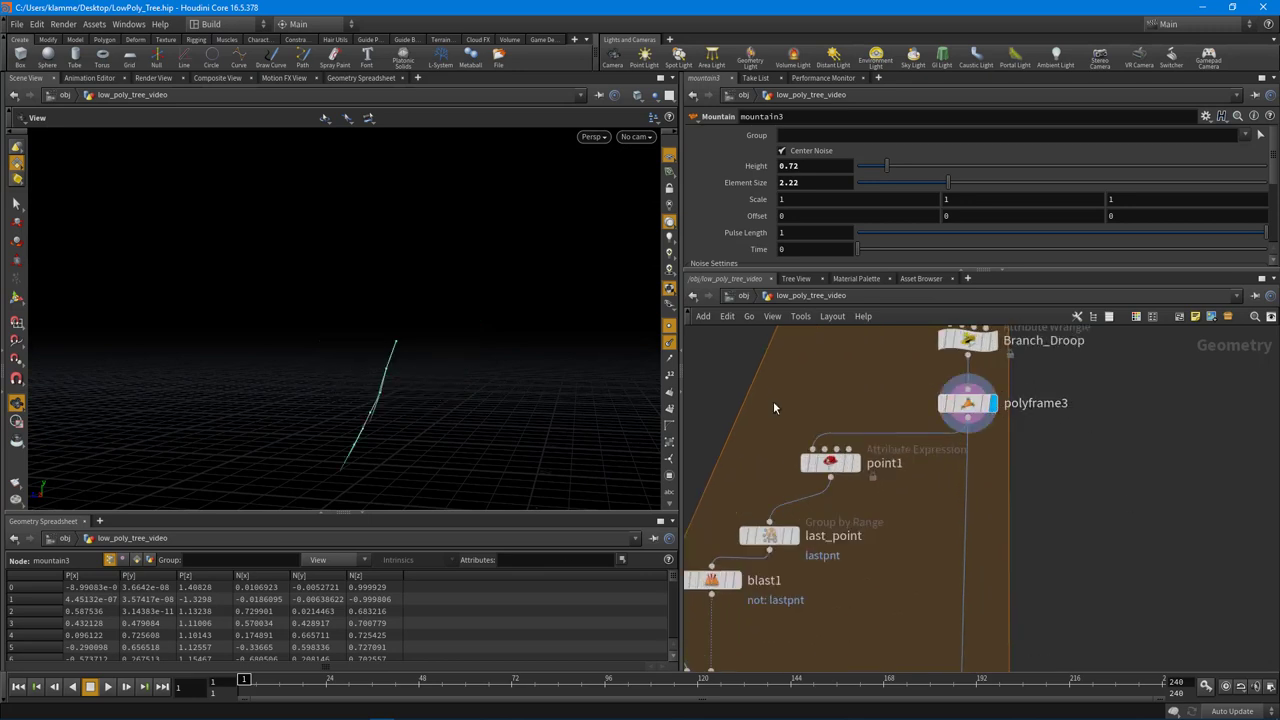
pyautogui.moveTo(830, 462); pyautogui.dragTo(981, 476)
pyautogui.click(994, 475)
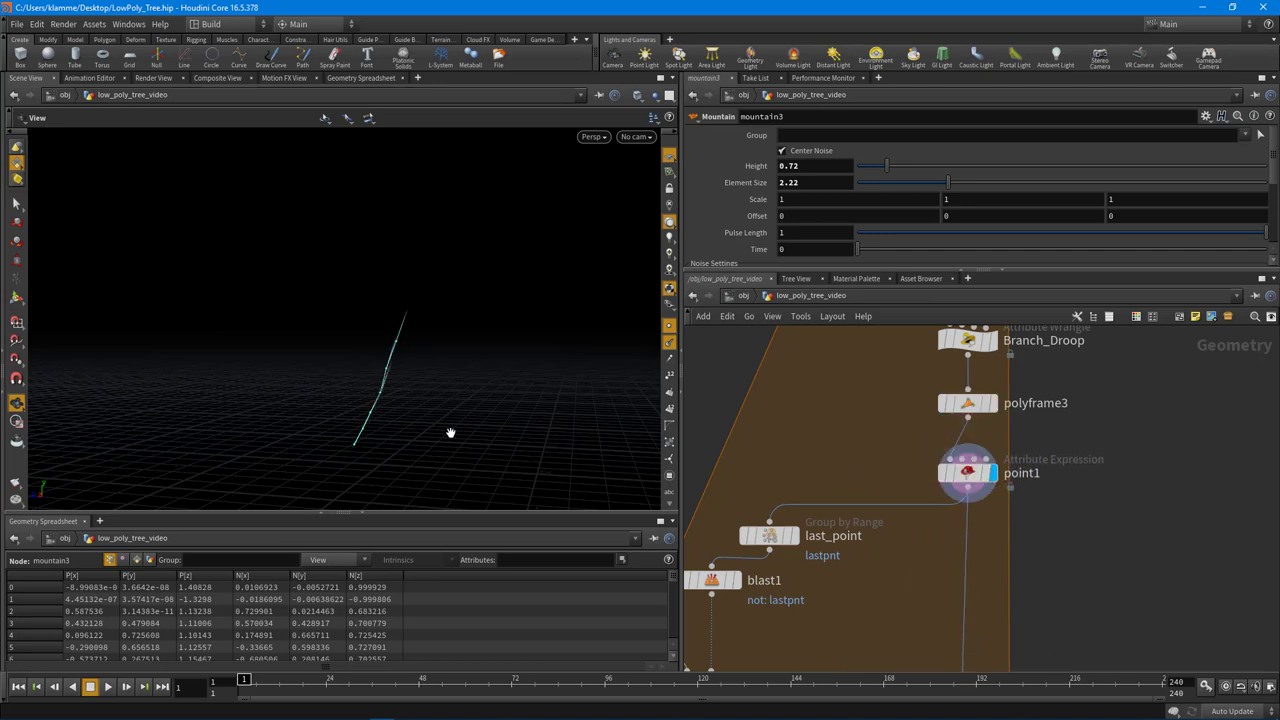
pyautogui.moveTo(454, 433); pyautogui.dragTo(517, 448)
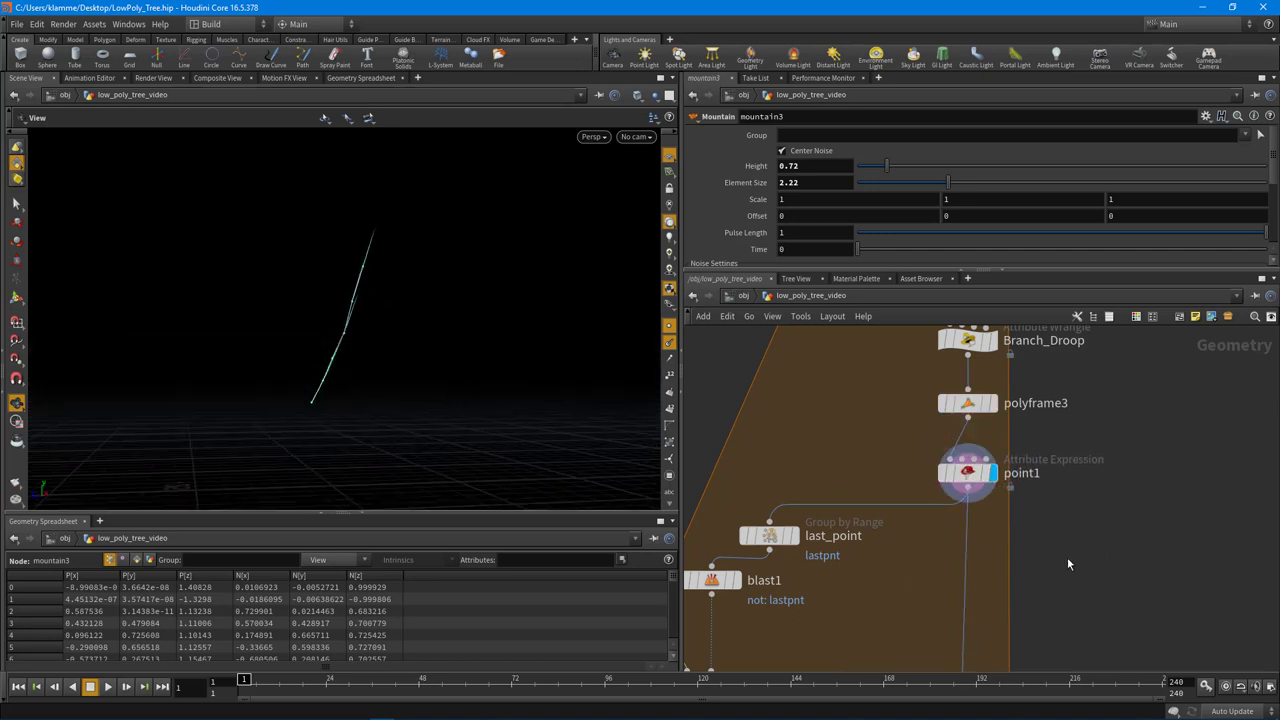
# Add a Circle node to the network beside point1
pyautogui.moveTo(1051, 547); pyautogui.dragTo(1036, 491, button='middle')
pyautogui.press('Tab')
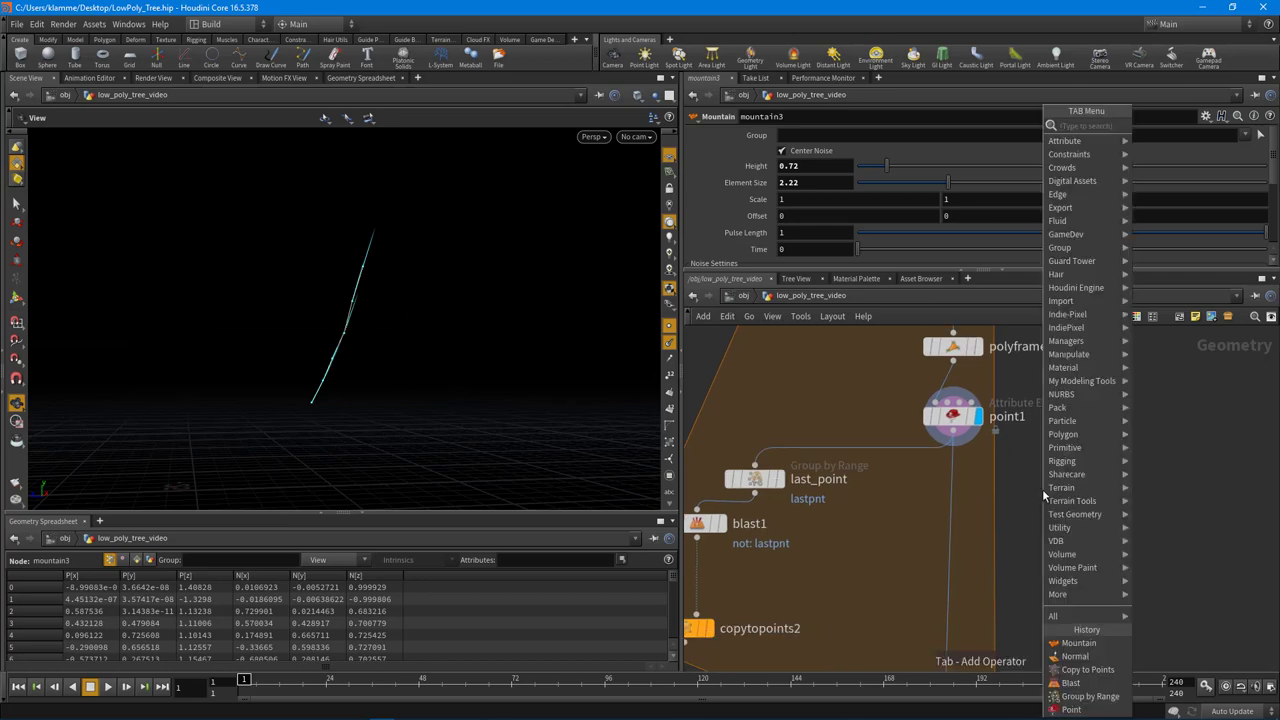
pyautogui.write('sw')
pyautogui.press('Return')
pyautogui.click(1087, 480)
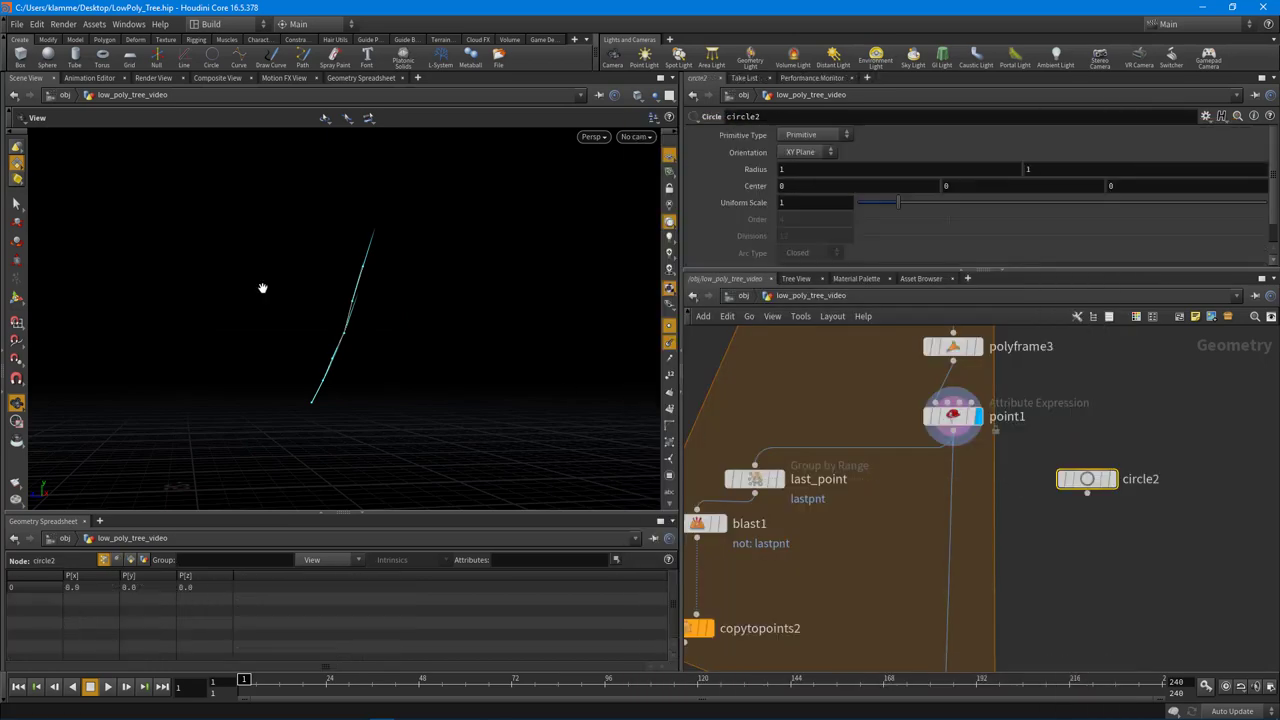
pyautogui.moveTo(287, 437); pyautogui.dragTo(382, 376, button='right')
pyautogui.moveTo(1084, 569); pyautogui.dragTo(1030, 571, button='middle')
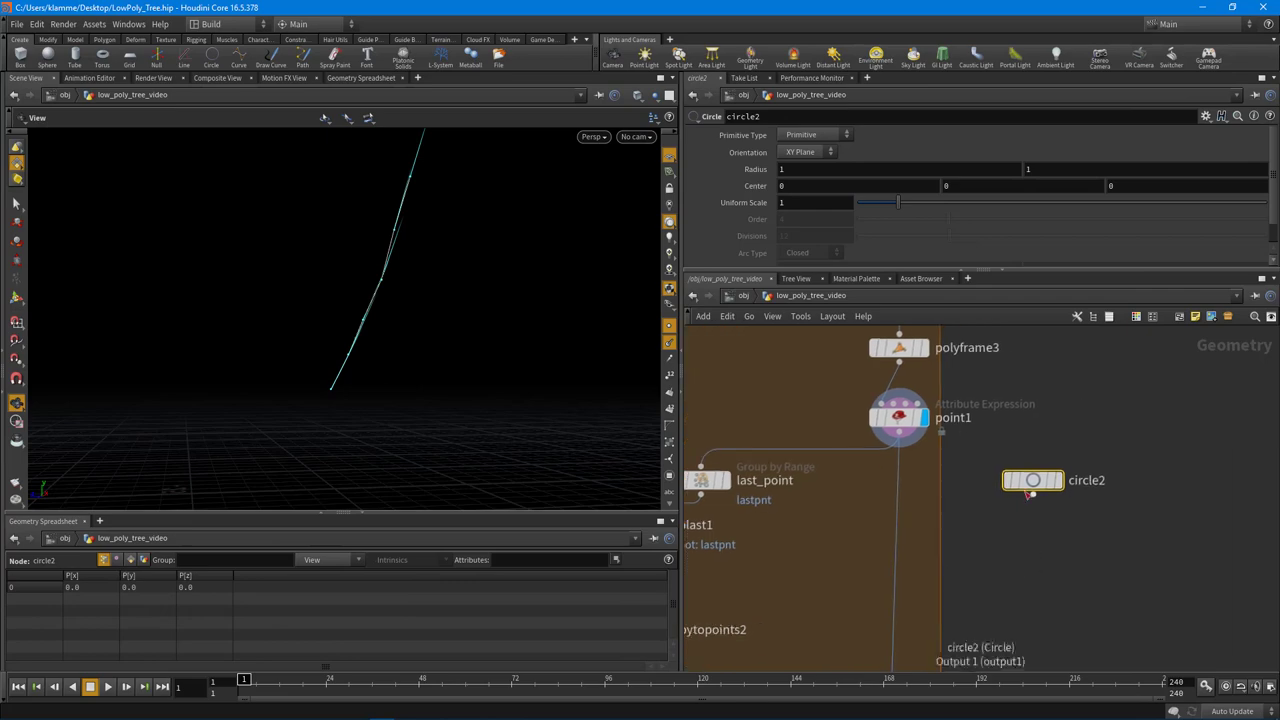
pyautogui.moveTo(1034, 485); pyautogui.dragTo(1064, 450)
# Add a Sweep node below point1 and circle2
pyautogui.click(963, 531)
pyautogui.press('Tab')
pyautogui.write('s')
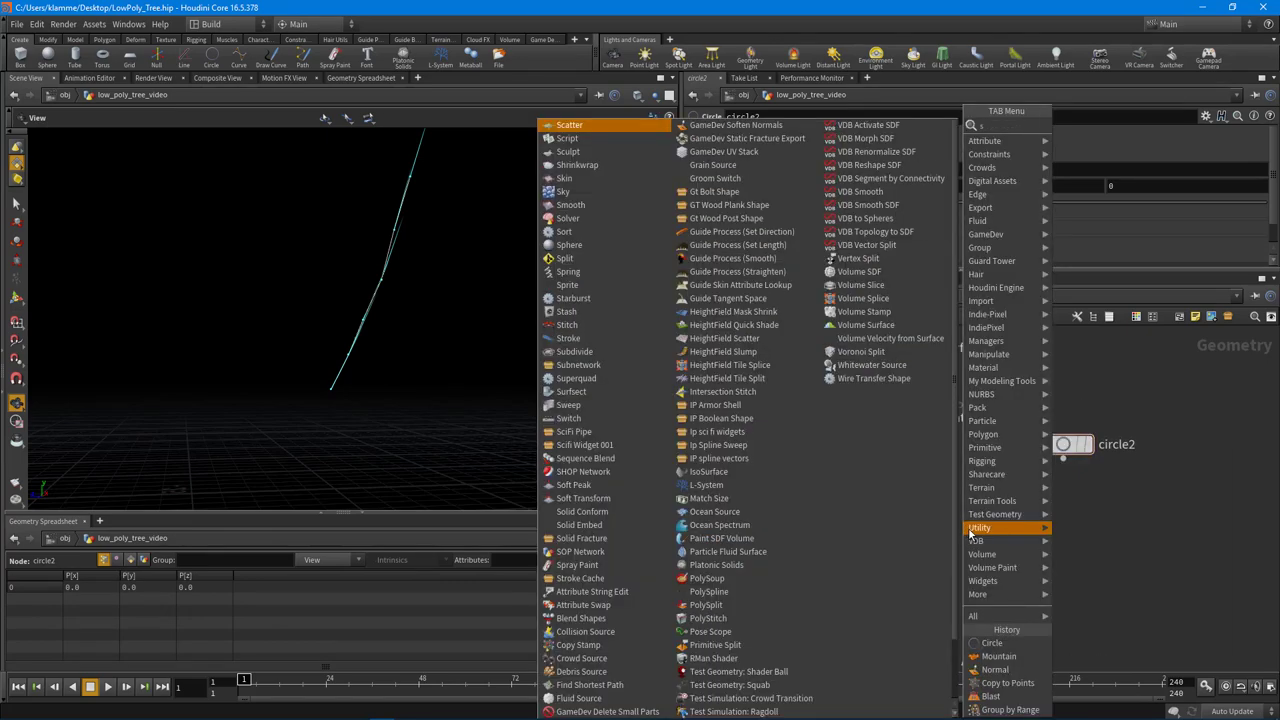
pyautogui.write('wee')
pyautogui.press('Return')
pyautogui.click(970, 532)
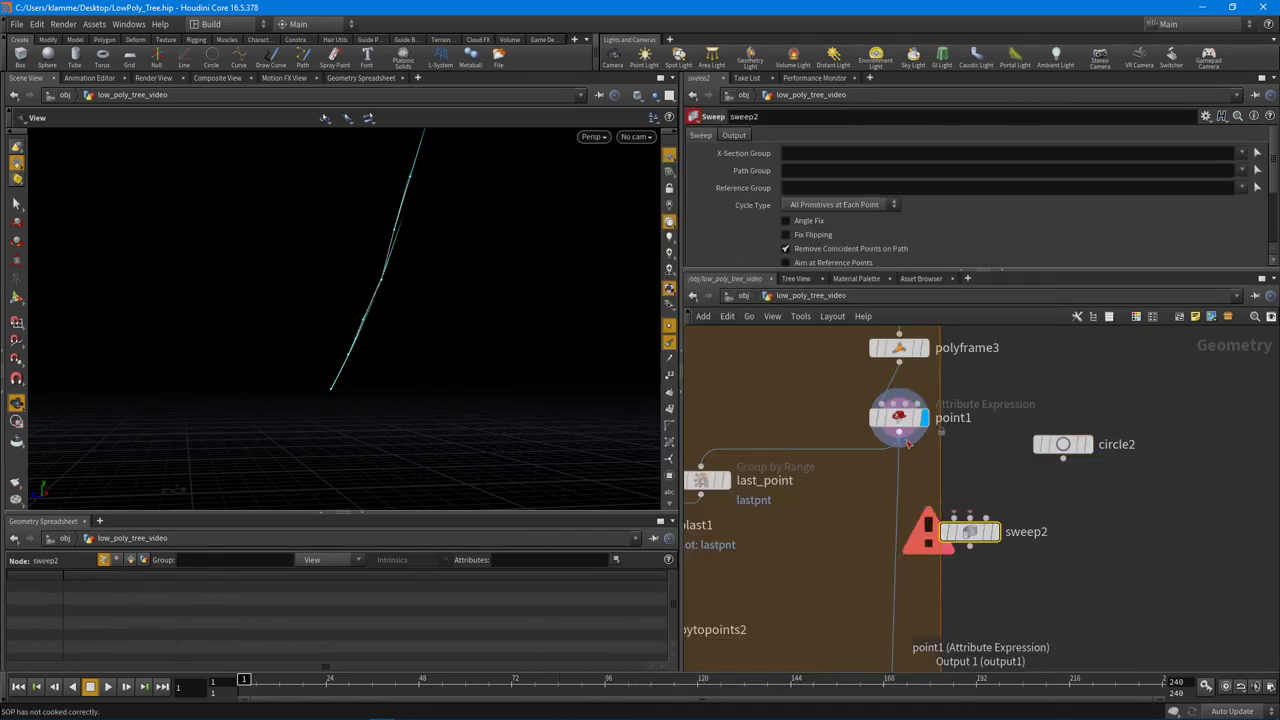
# Wire point1 into sweep2 as the path and circle2 as its cross-section
pyautogui.click(899, 432)
pyautogui.click(970, 518)
pyautogui.click(1063, 459)
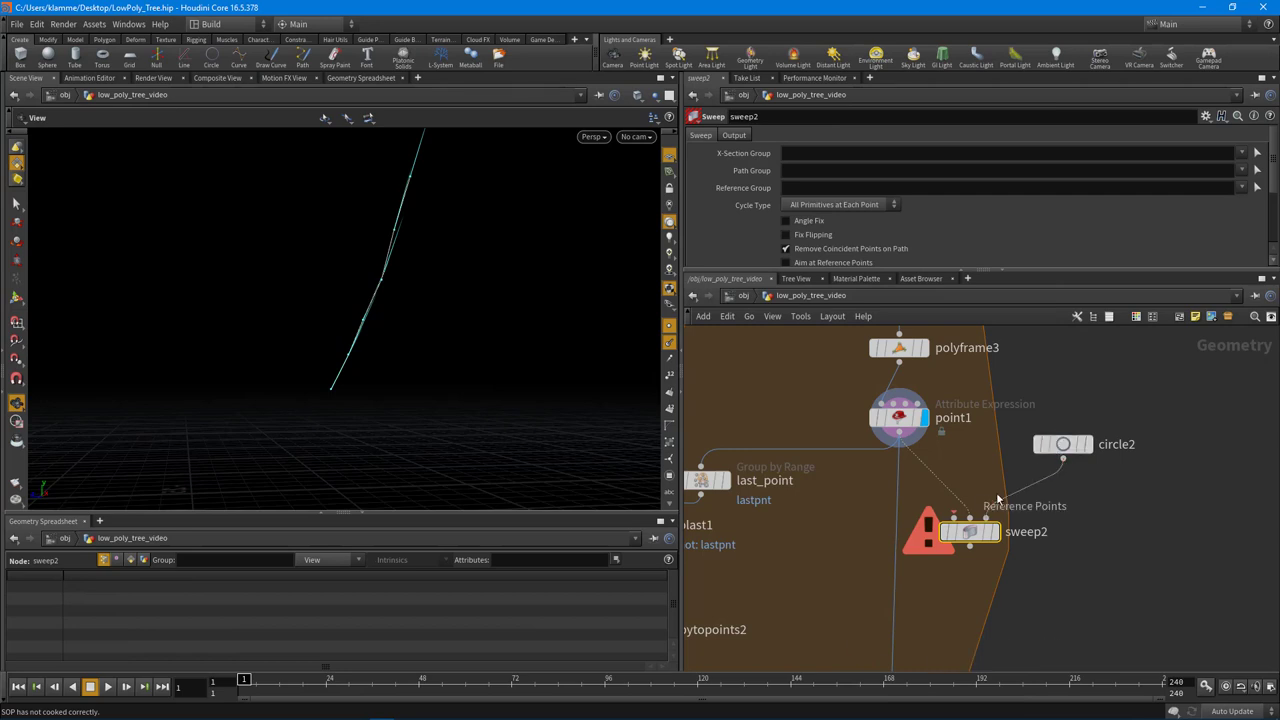
pyautogui.click(954, 517)
# Arrange sweep2 below point1 and move circle2 next to it inside the for-each block
pyautogui.moveTo(970, 528); pyautogui.dragTo(853, 543)
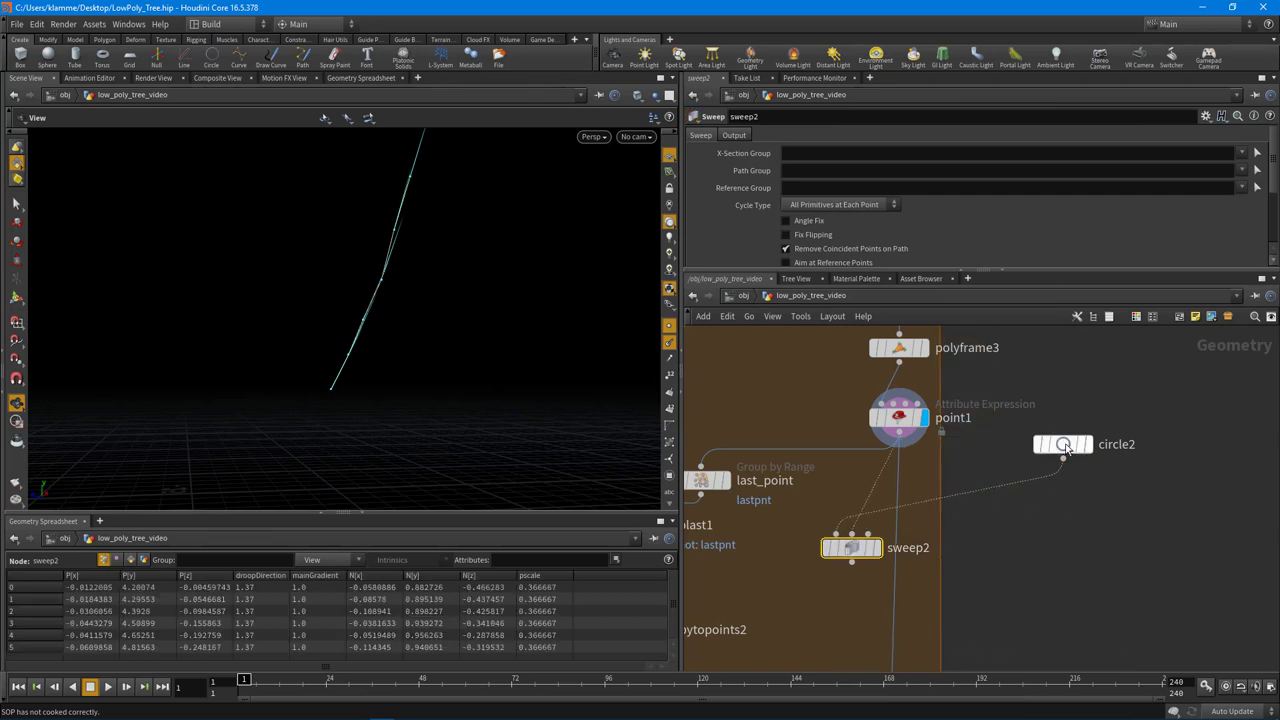
pyautogui.moveTo(1063, 499); pyautogui.dragTo(1157, 456, button='middle')
pyautogui.scroll(-3, 1274, 471)
pyautogui.moveTo(1168, 434); pyautogui.dragTo(987, 465)
# Shift the foliage nodes, from sphere3 and last_point through copytopoints2, away from circle2 to make room
pyautogui.moveTo(716, 400); pyautogui.dragTo(775, 399, button='middle')
pyautogui.moveTo(775, 394); pyautogui.dragTo(911, 545)
pyautogui.moveTo(874, 594); pyautogui.dragTo(886, 601, button='middle')
pyautogui.scroll(-2, 887, 601)
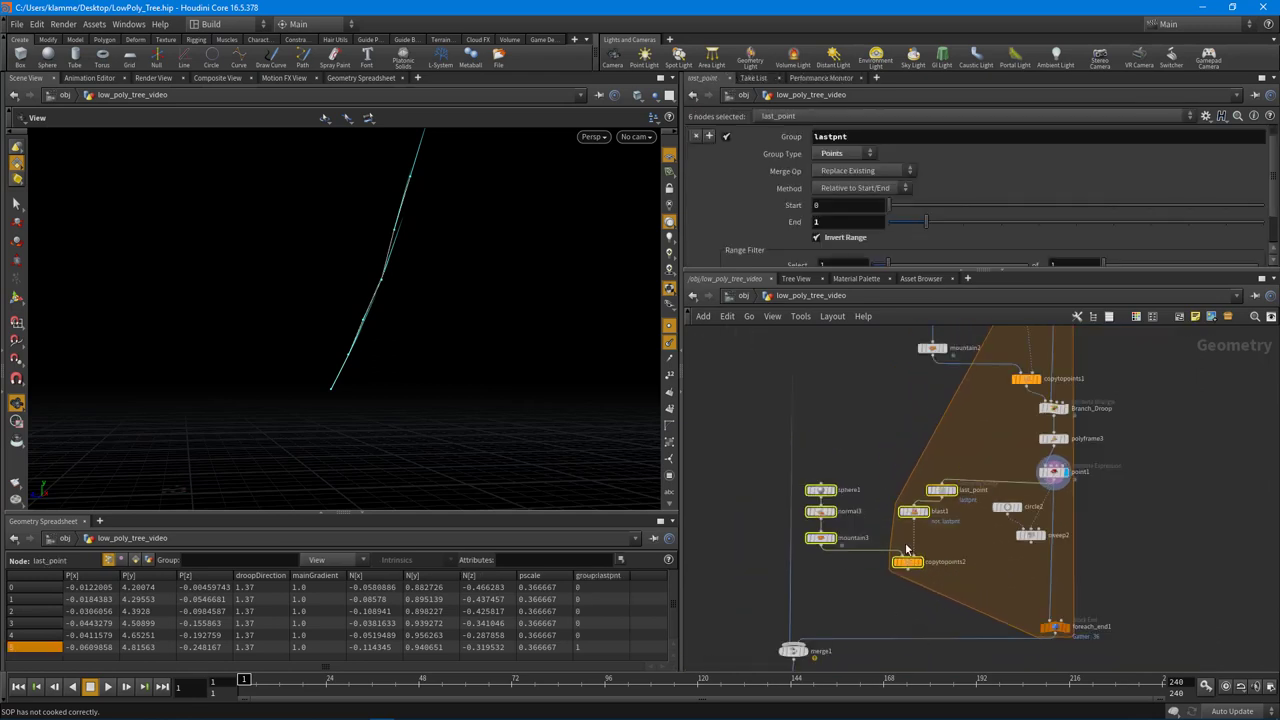
pyautogui.scroll(4, 925, 484)
pyautogui.click(950, 473)
pyautogui.moveTo(920, 497); pyautogui.dragTo(892, 493)
# Display sweep2 and frame the swept circles along the branch in the viewport
pyautogui.moveTo(1197, 609); pyautogui.dragTo(1033, 501, button='middle')
pyautogui.scroll(-2, 1033, 501)
pyautogui.scroll(3, 1013, 489)
pyautogui.click(1004, 488)
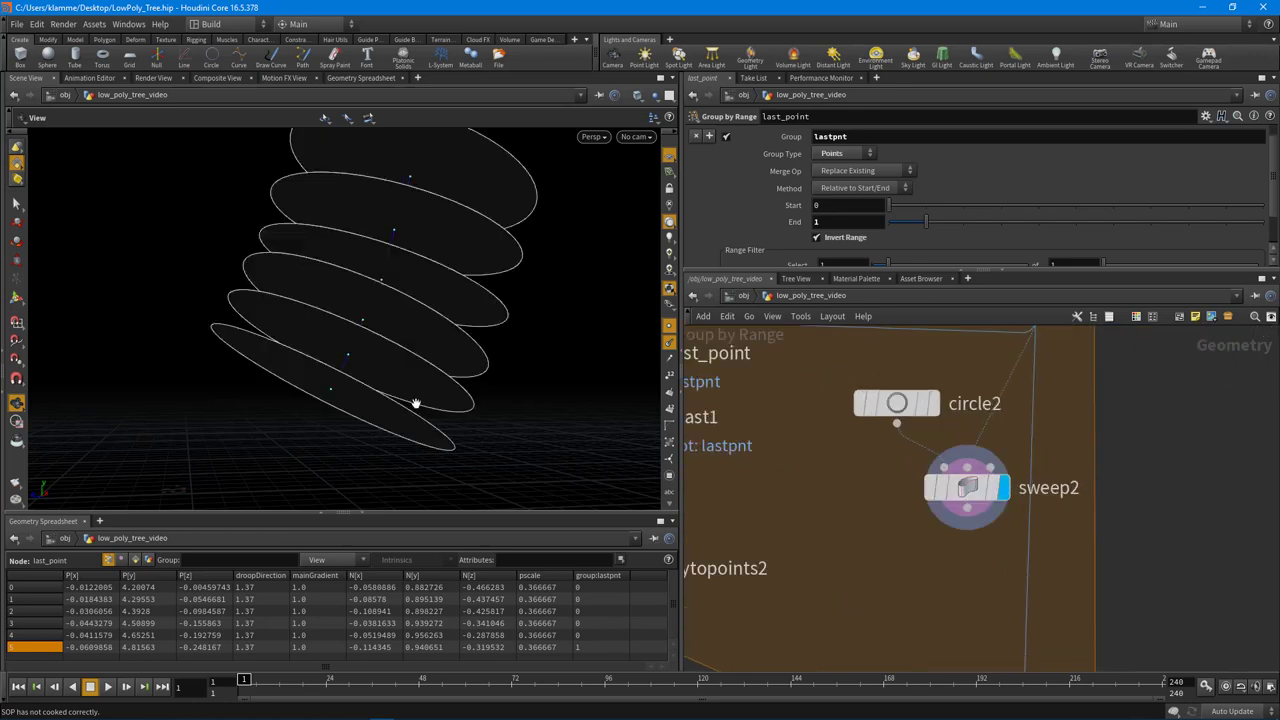
pyautogui.moveTo(556, 259); pyautogui.dragTo(460, 369, button='middle')
pyautogui.scroll(-3, 460, 369)
pyautogui.moveTo(460, 369); pyautogui.dragTo(594, 429)
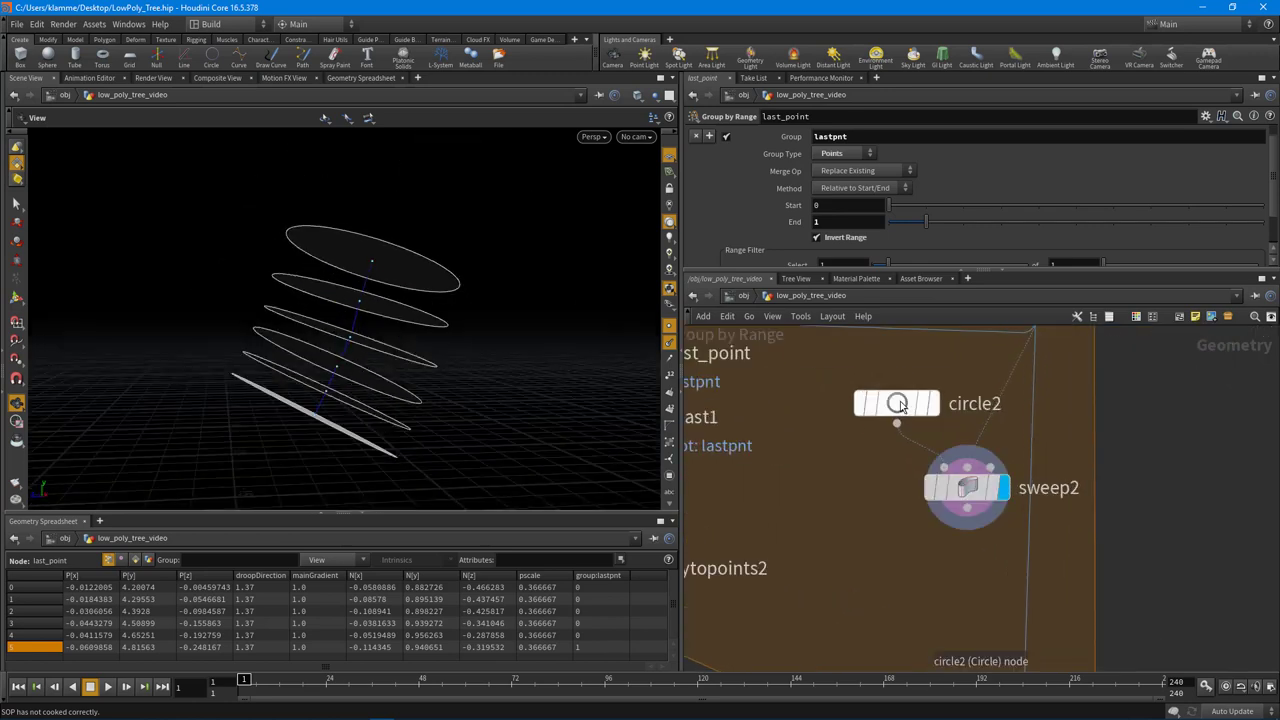
# Set circle2's primitive type to Polygon with 5 divisions and a uniform scale of about 0.13
pyautogui.click(905, 403)
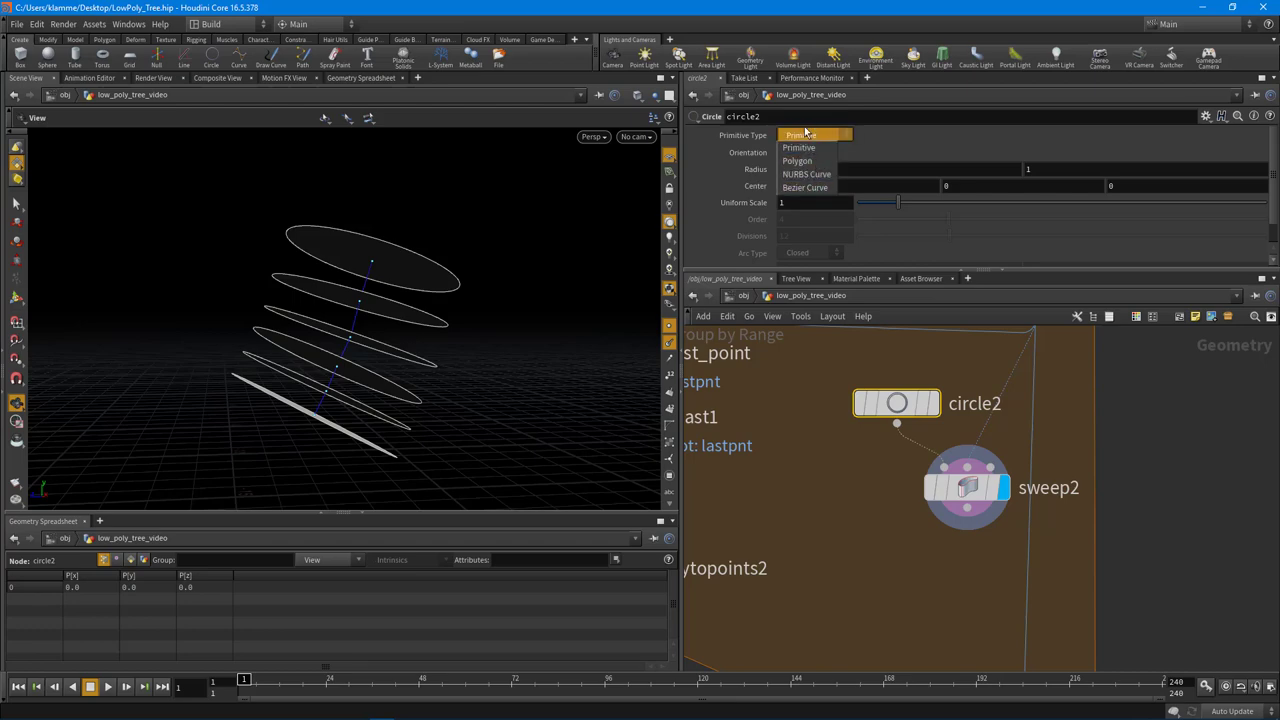
pyautogui.click(801, 163)
pyautogui.moveTo(396, 300); pyautogui.dragTo(422, 381)
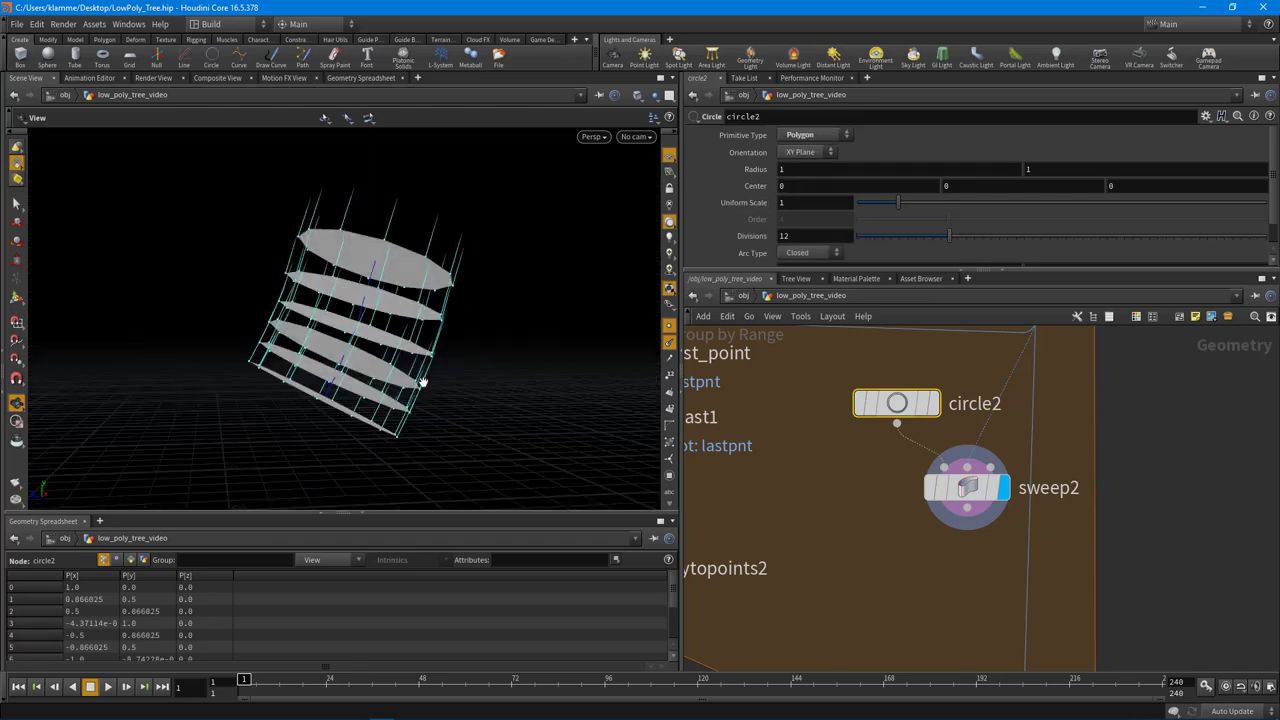
pyautogui.moveTo(906, 406); pyautogui.dragTo(897, 415)
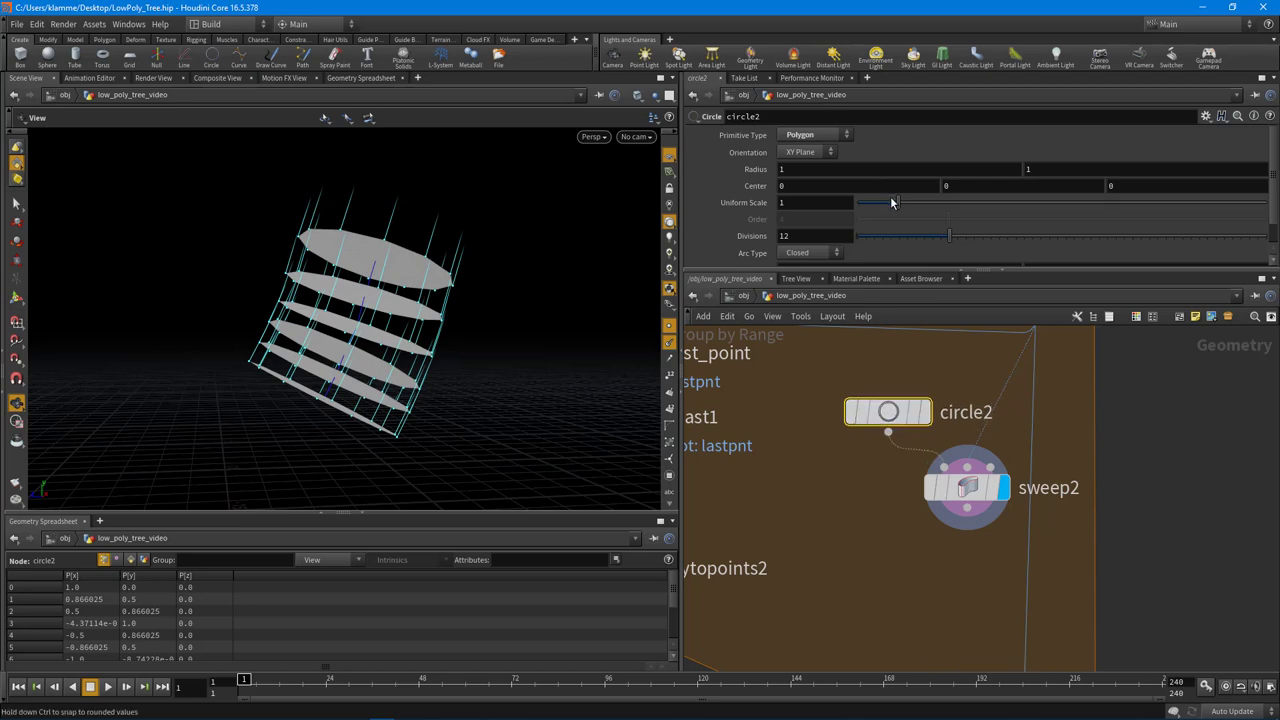
pyautogui.moveTo(893, 202); pyautogui.dragTo(898, 237)
pyautogui.moveTo(446, 304); pyautogui.dragTo(362, 372)
# Set sweep2's skin output to Skin with Auto Closure and inspect the branch from another angle
pyautogui.click(960, 488)
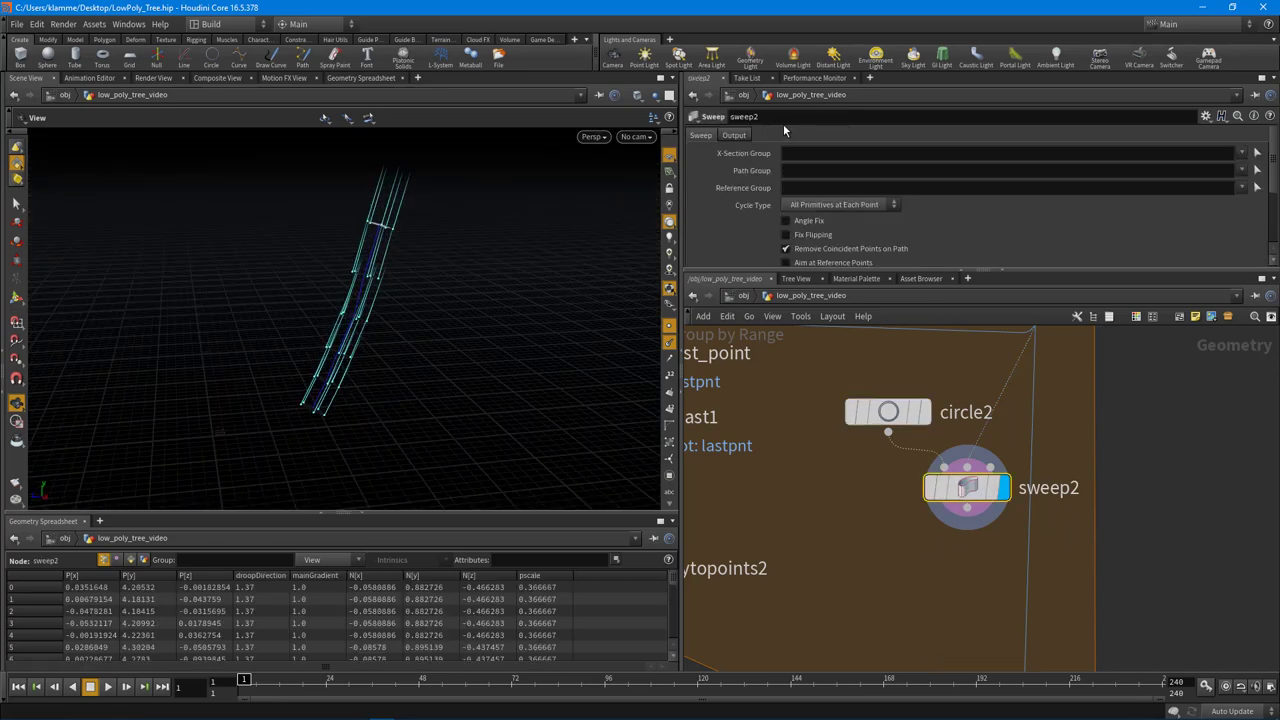
pyautogui.click(734, 135)
pyautogui.click(800, 200)
pyautogui.click(840, 243)
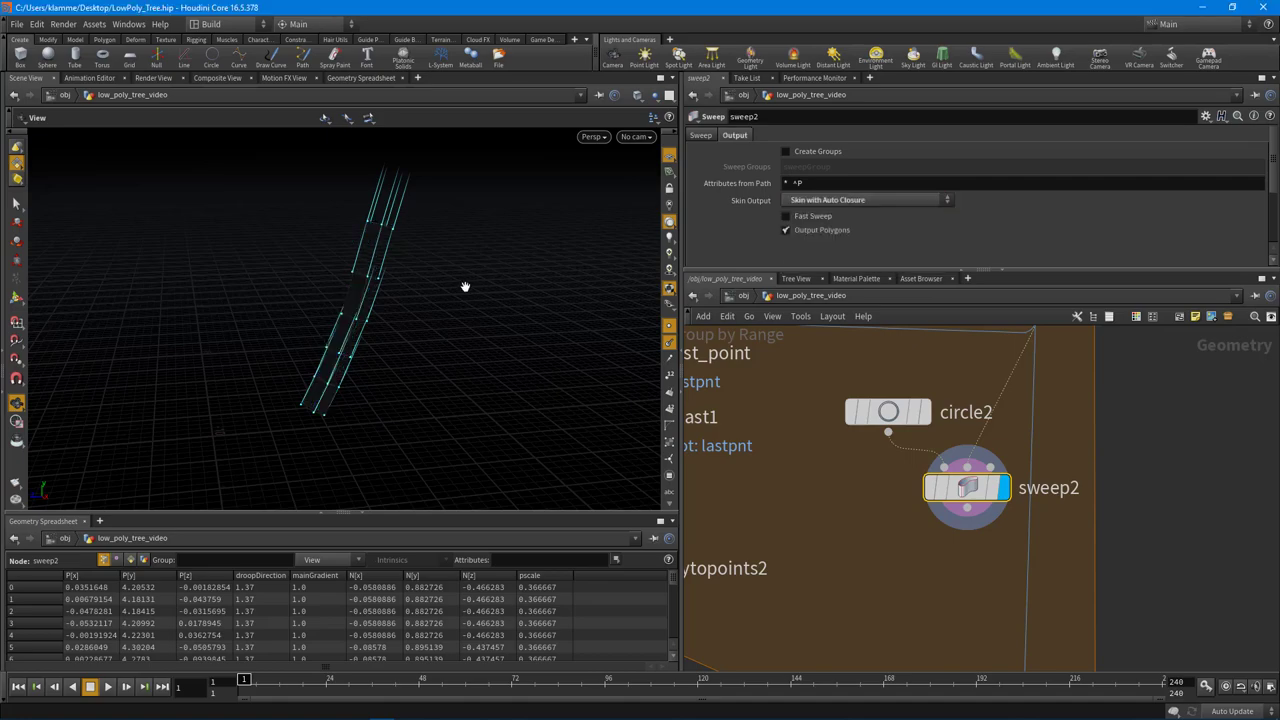
pyautogui.moveTo(463, 286); pyautogui.dragTo(428, 168)
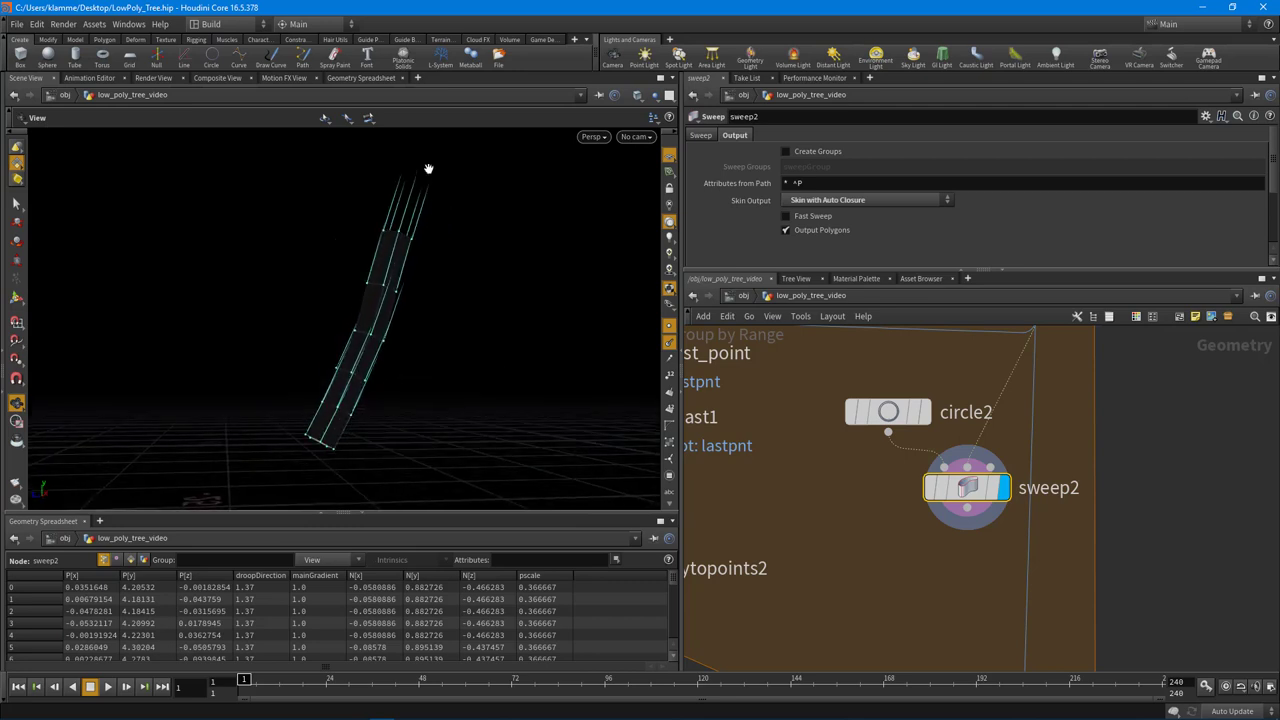
# Insert an Attribute Wrangle on the wire between point1 and sweep2
pyautogui.scroll(-3, 936, 563)
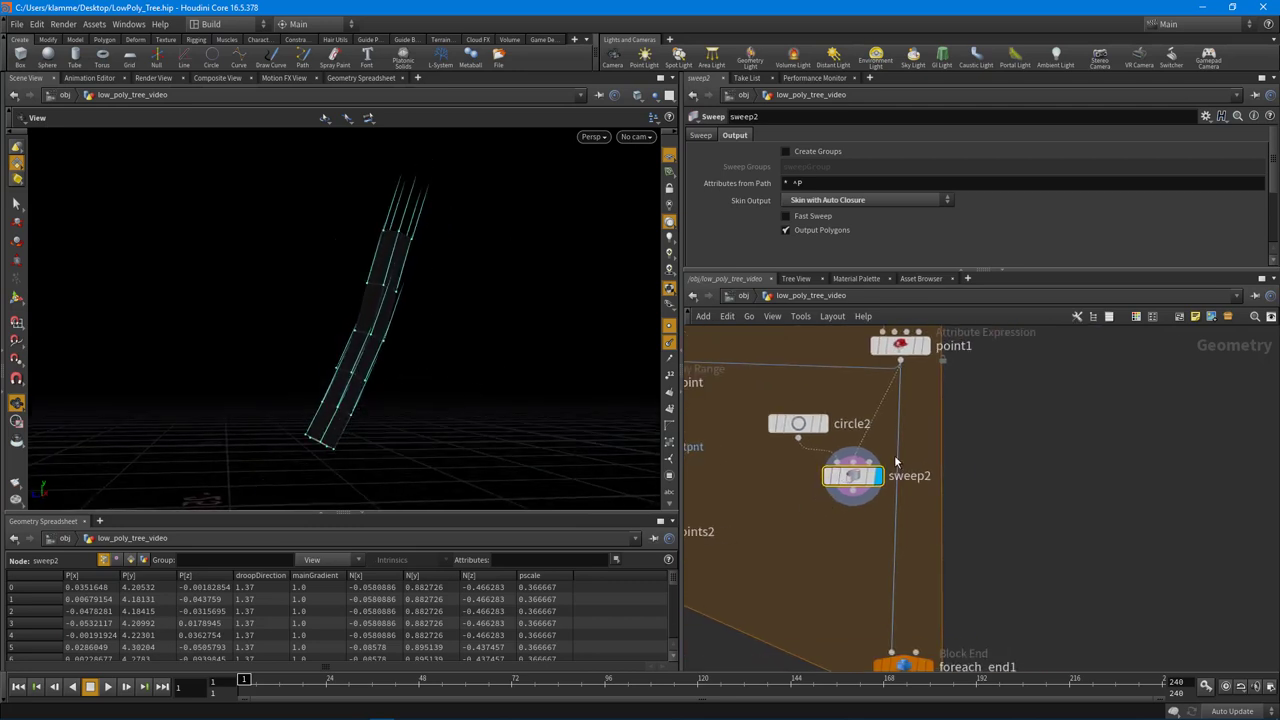
pyautogui.moveTo(896, 461); pyautogui.dragTo(899, 505, button='middle')
pyautogui.press('Tab')
pyautogui.write('attr')
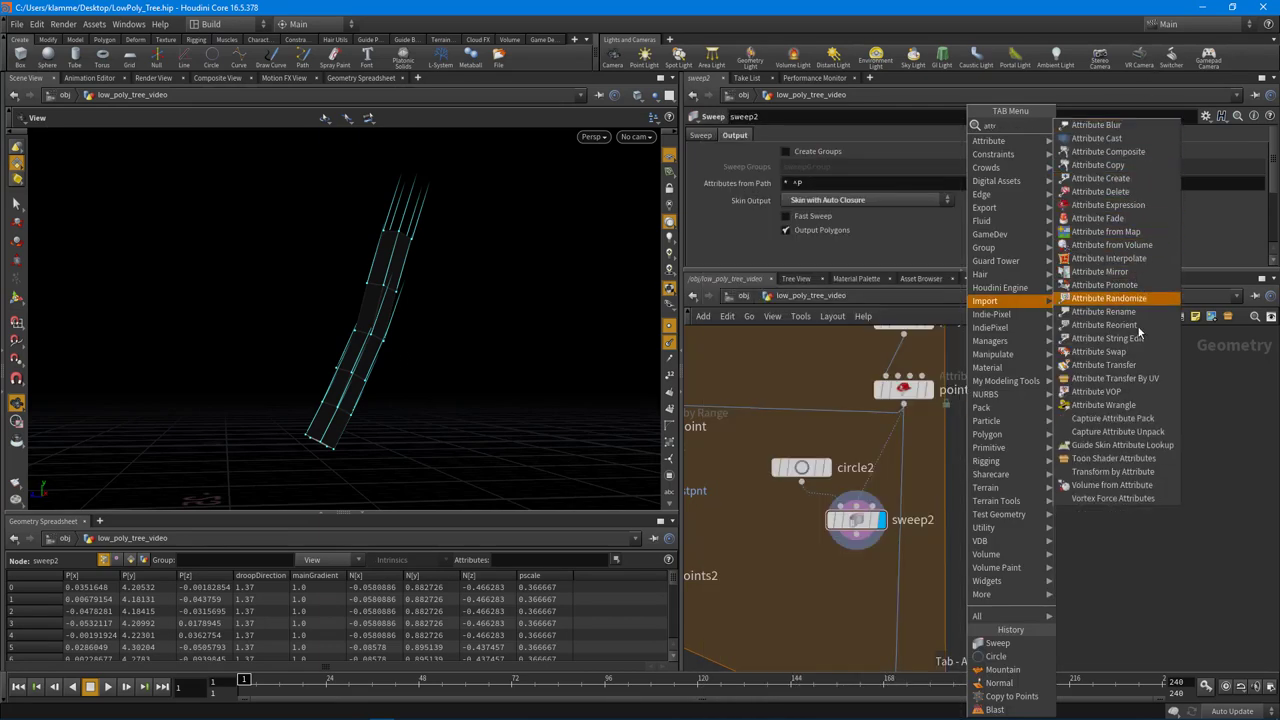
pyautogui.click(1100, 404)
pyautogui.click(988, 483)
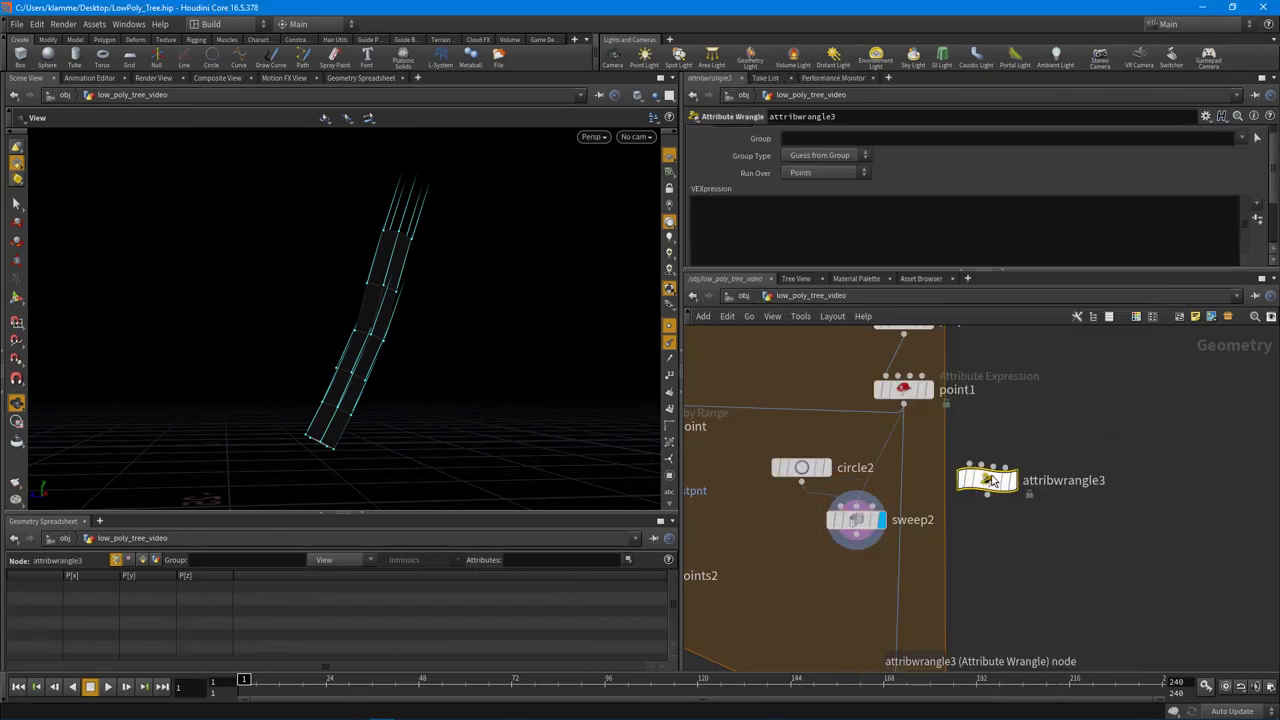
pyautogui.moveTo(990, 481); pyautogui.dragTo(876, 469)
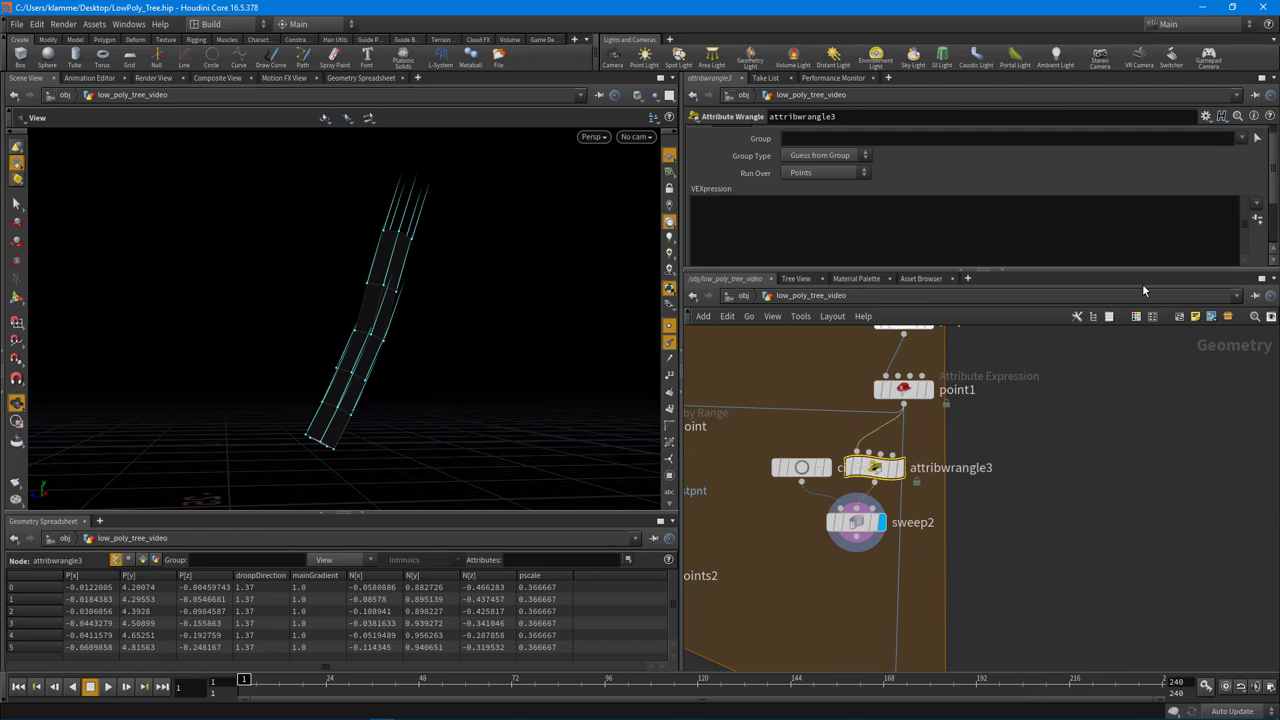
pyautogui.click(1207, 117)
pyautogui.click(1112, 380)
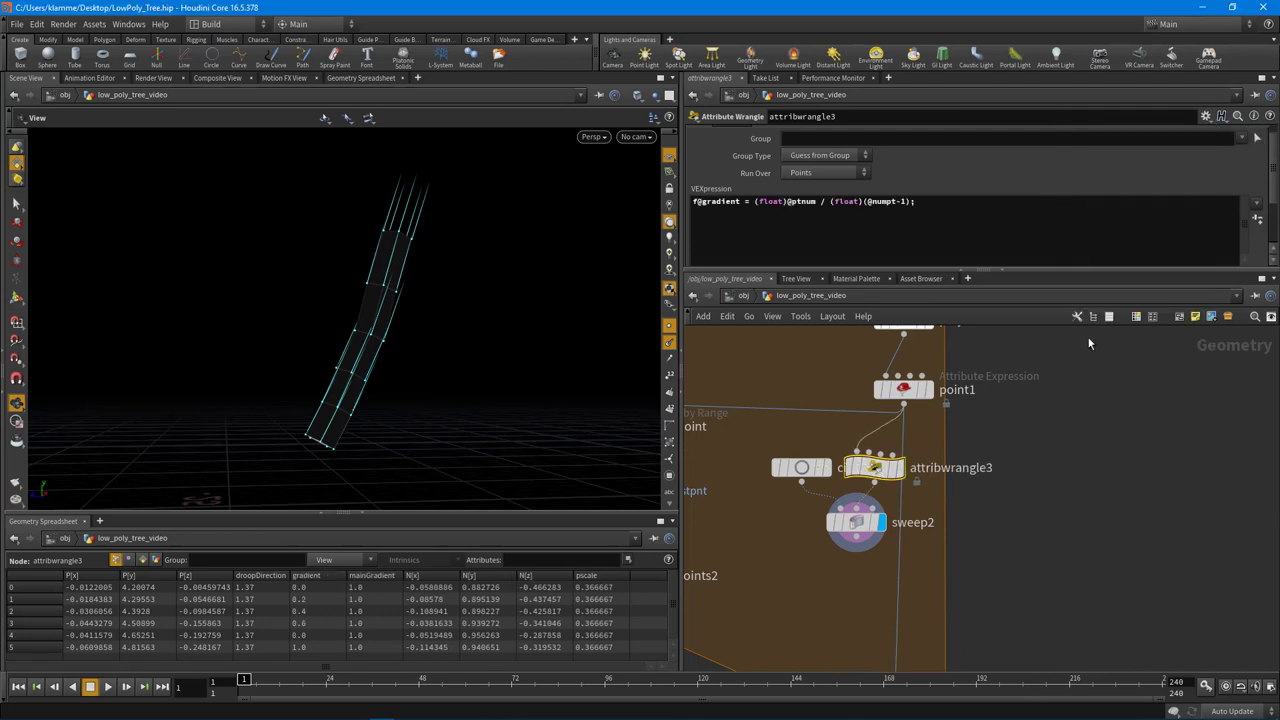
pyautogui.moveTo(1052, 269); pyautogui.dragTo(1050, 345)
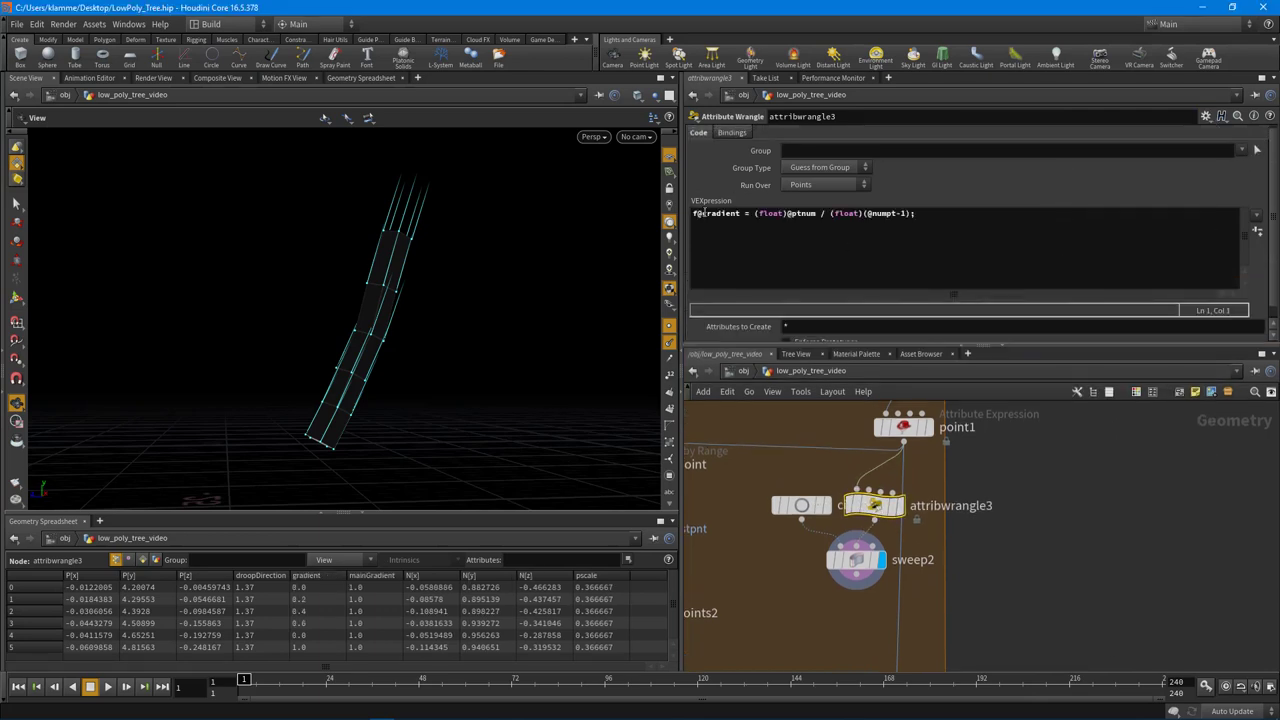
pyautogui.press('BackSpace')
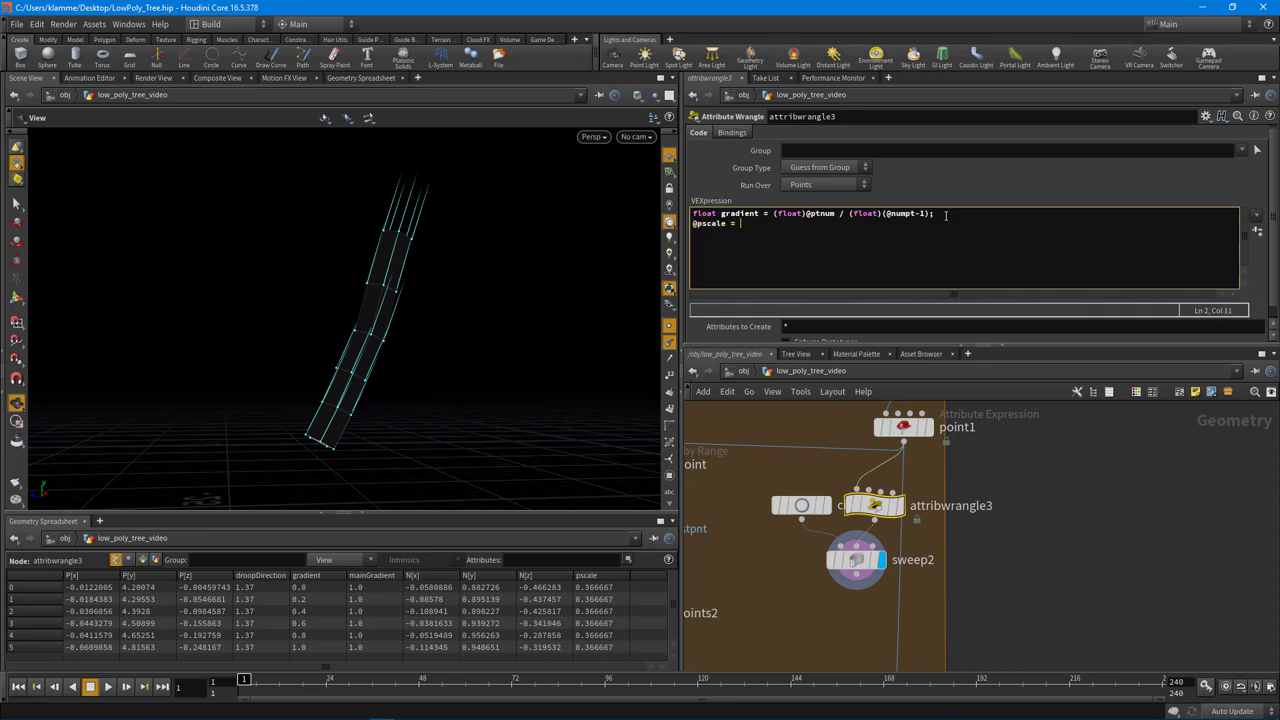
pyautogui.write('gradient;')
pyautogui.click(1023, 183)
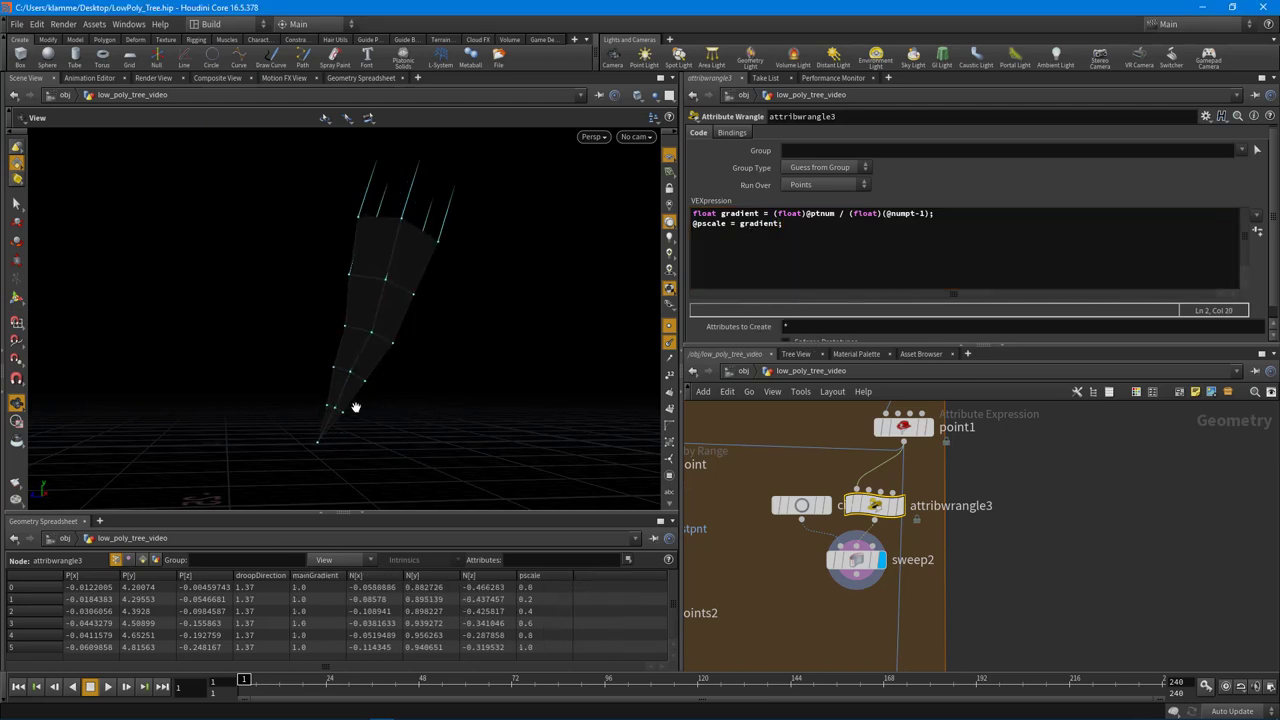
pyautogui.click(737, 224)
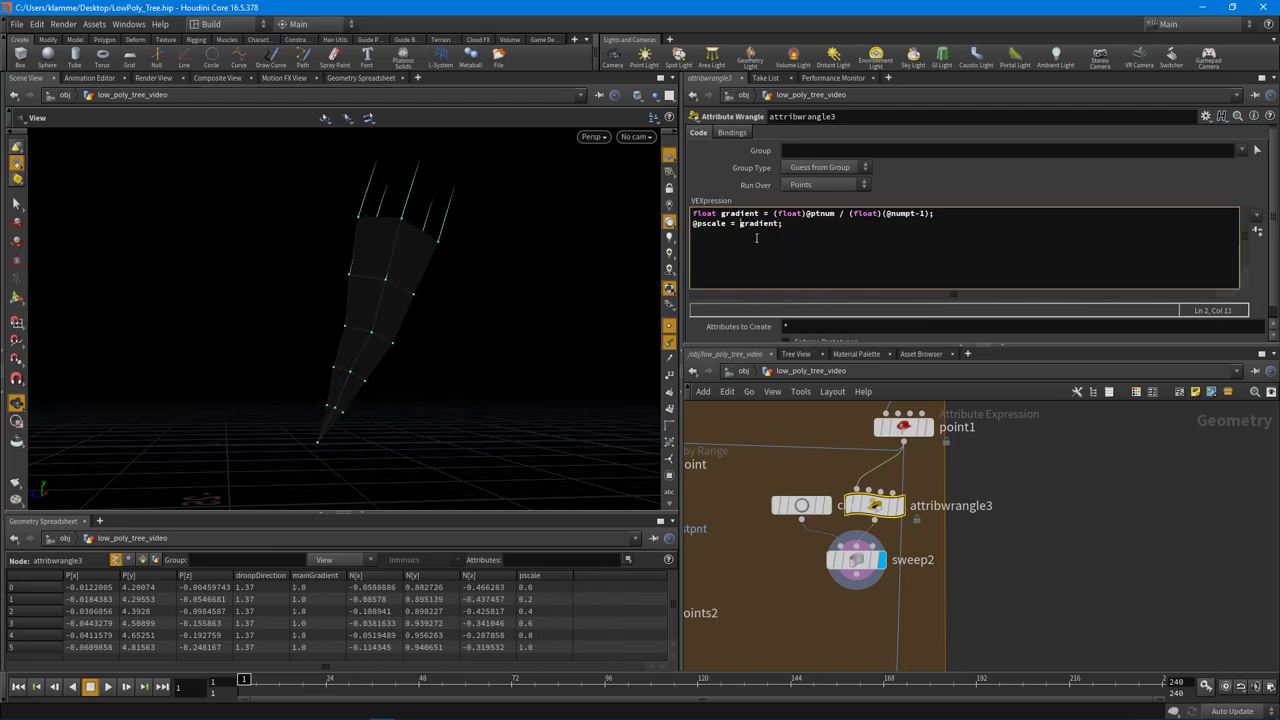
pyautogui.click(1008, 203)
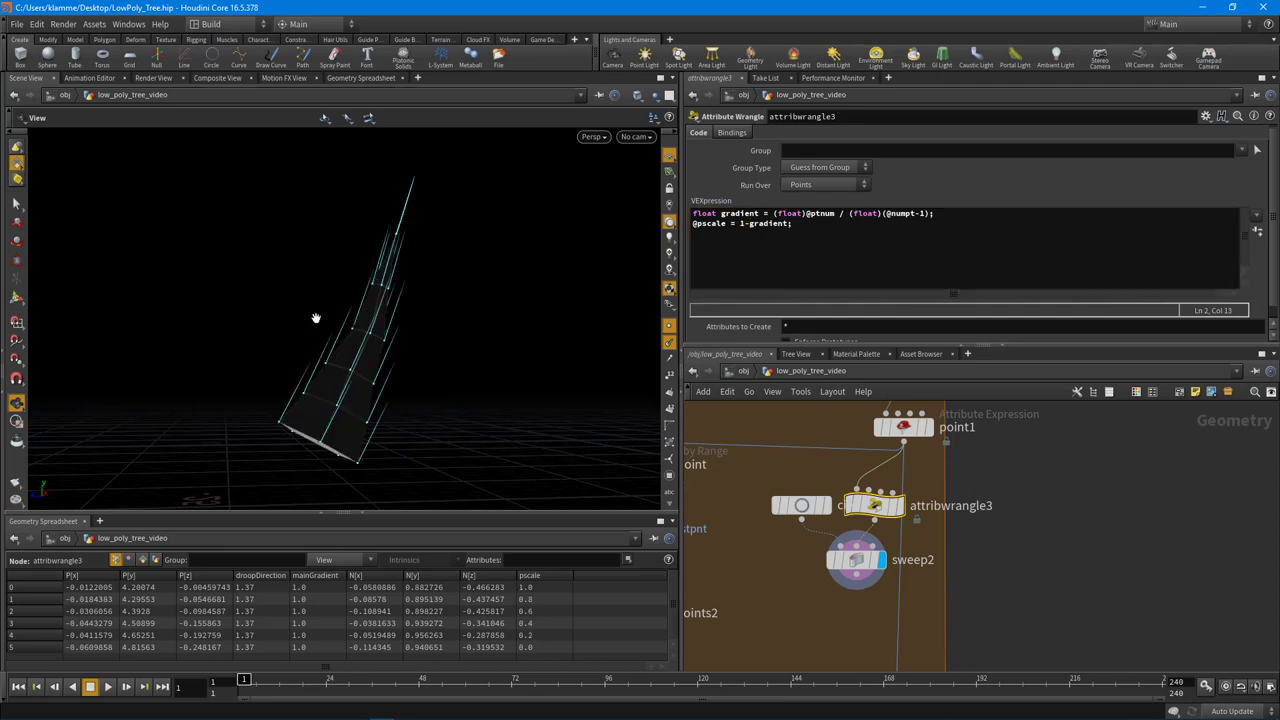
pyautogui.moveTo(367, 360)
pyautogui.mouseDown()
pyautogui.moveTo(324, 374)
pyautogui.moveTo(361, 363)
pyautogui.mouseUp()
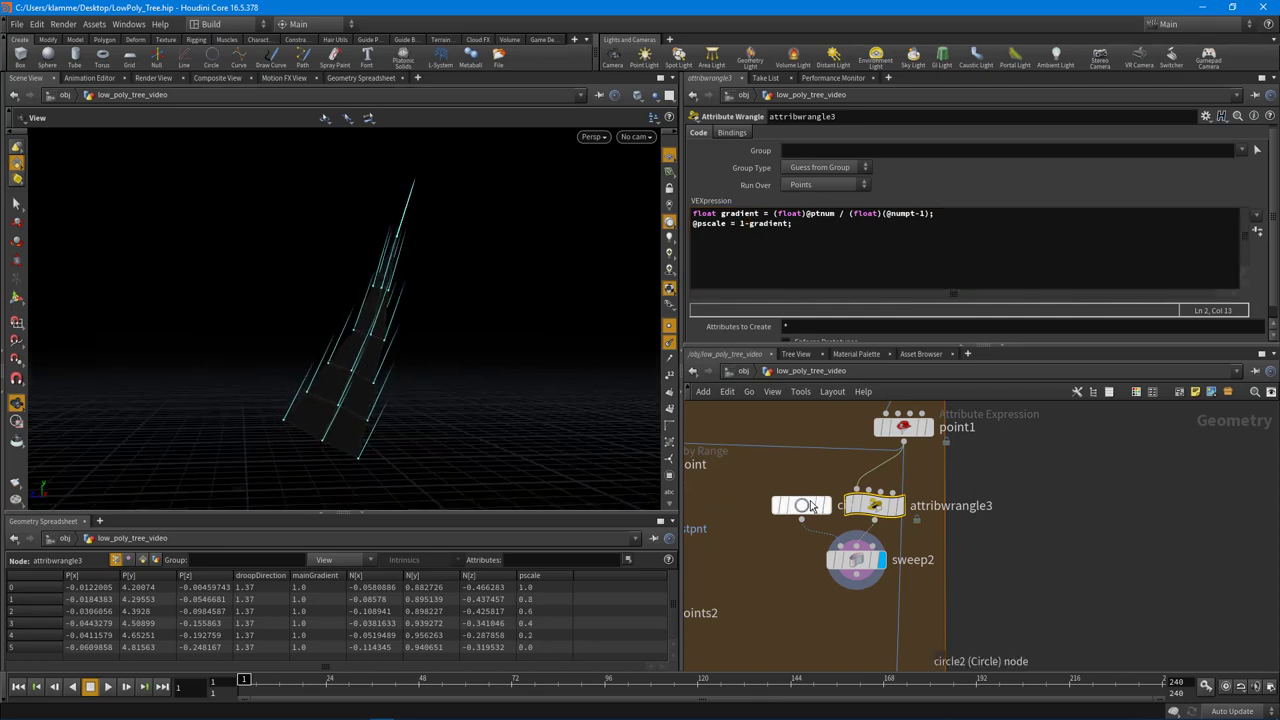
# Set circle2's uniform scale to 0.027 and hide the point and normal markers in the viewport
pyautogui.click(801, 505)
pyautogui.moveTo(832, 235); pyautogui.dragTo(832, 236, button='middle')
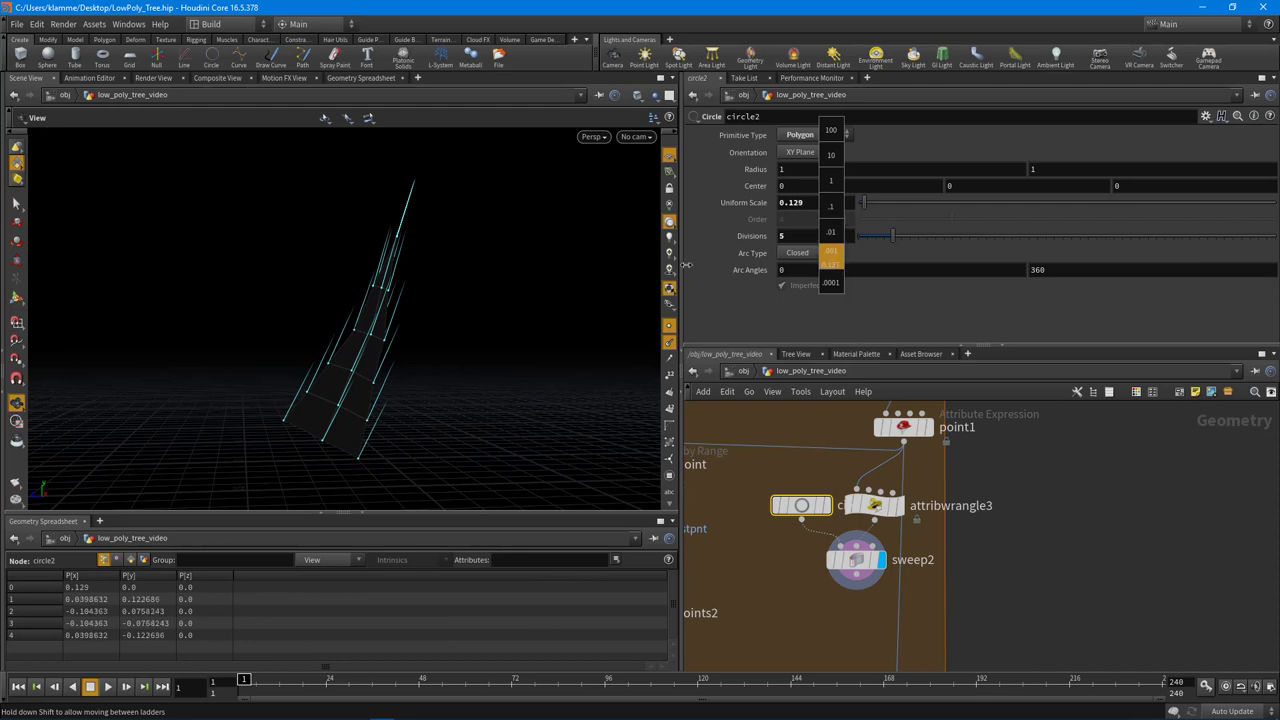
pyautogui.moveTo(687, 264); pyautogui.dragTo(242, 293, button='middle')
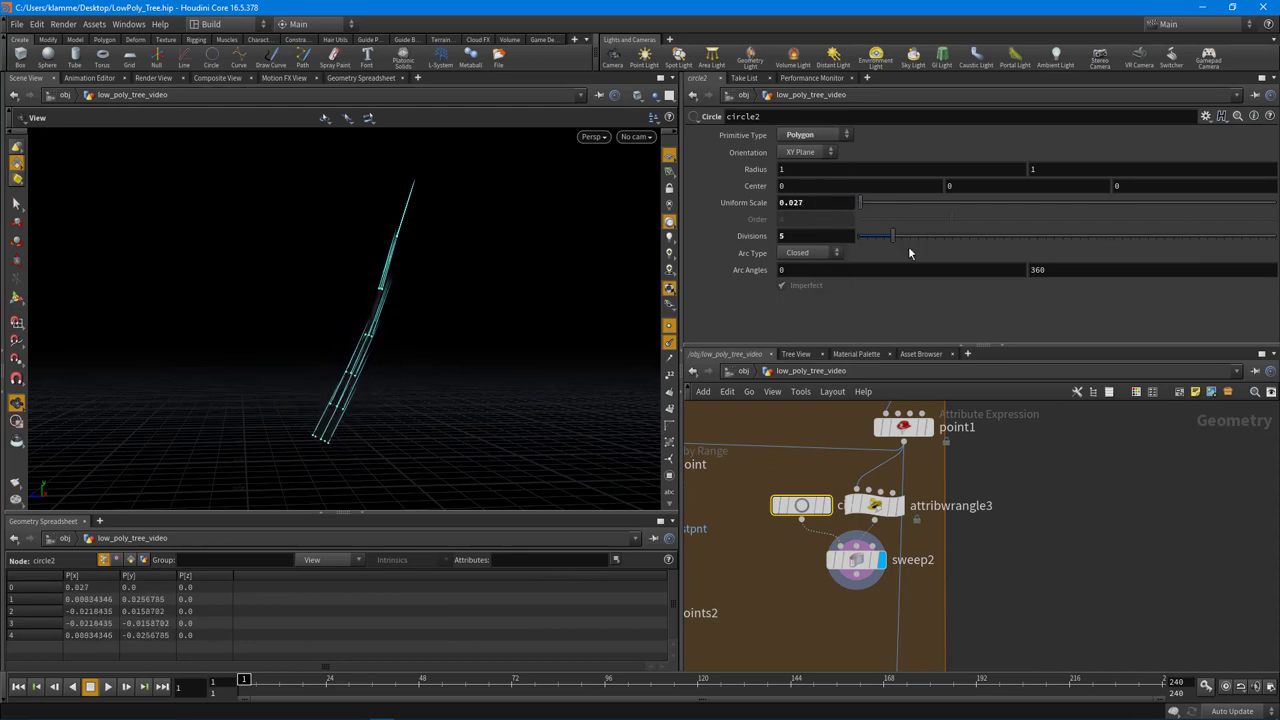
pyautogui.click(671, 346)
pyautogui.moveTo(443, 443); pyautogui.dragTo(478, 373)
# Add a Normal node below sweep2 and display it to check the shaded branch
pyautogui.moveTo(871, 554); pyautogui.dragTo(920, 457, button='middle')
pyautogui.click(886, 534)
pyautogui.press('Tab')
pyautogui.write('no')
pyautogui.press('Return')
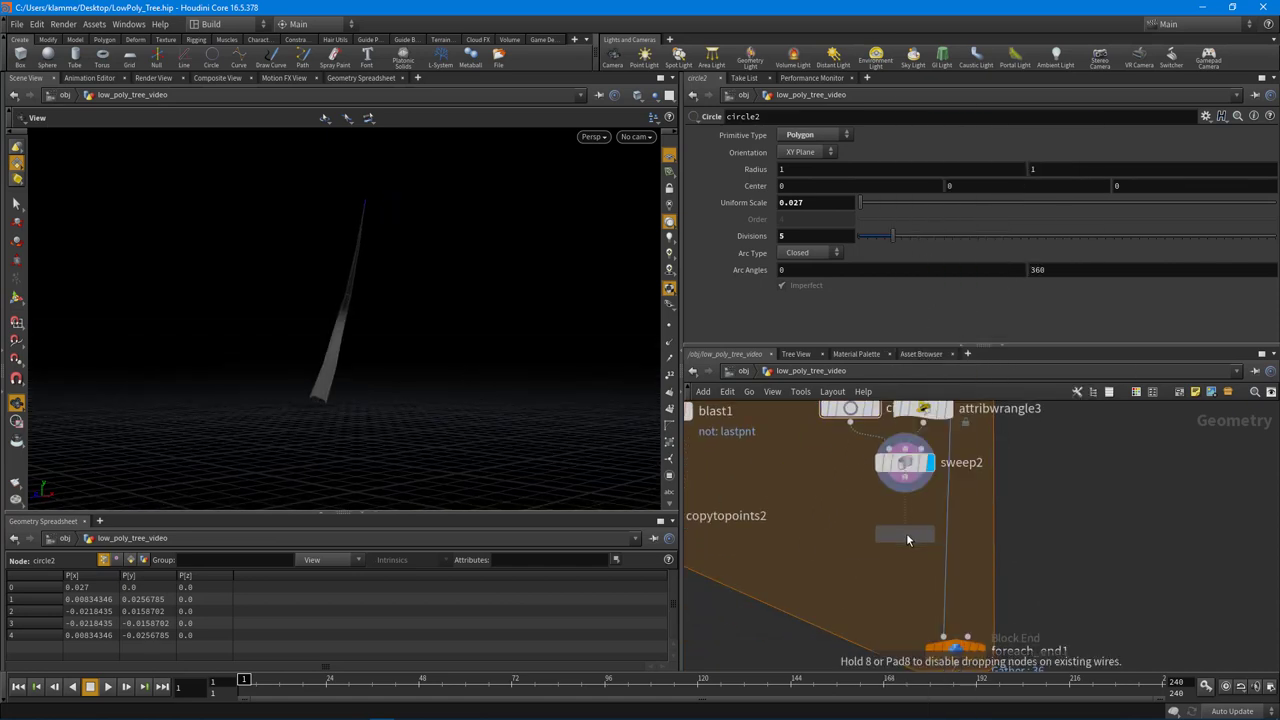
pyautogui.click(907, 540)
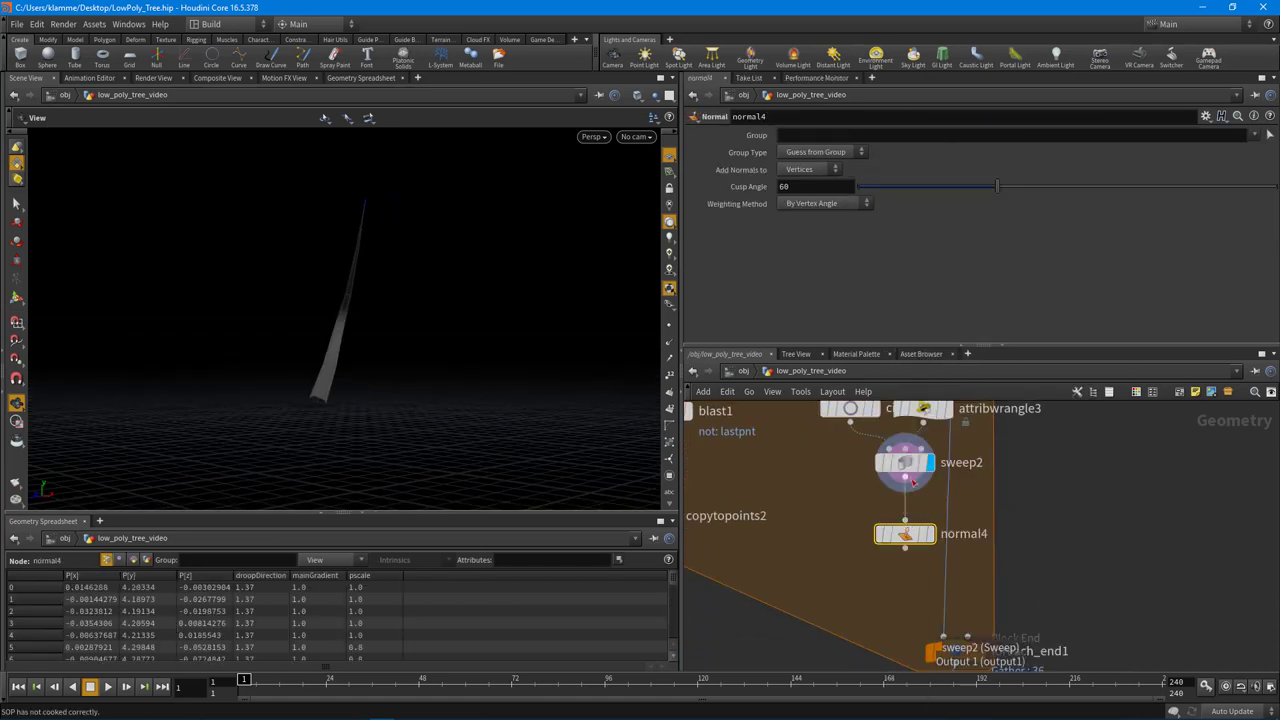
pyautogui.click(930, 534)
pyautogui.moveTo(251, 343); pyautogui.dragTo(355, 369)
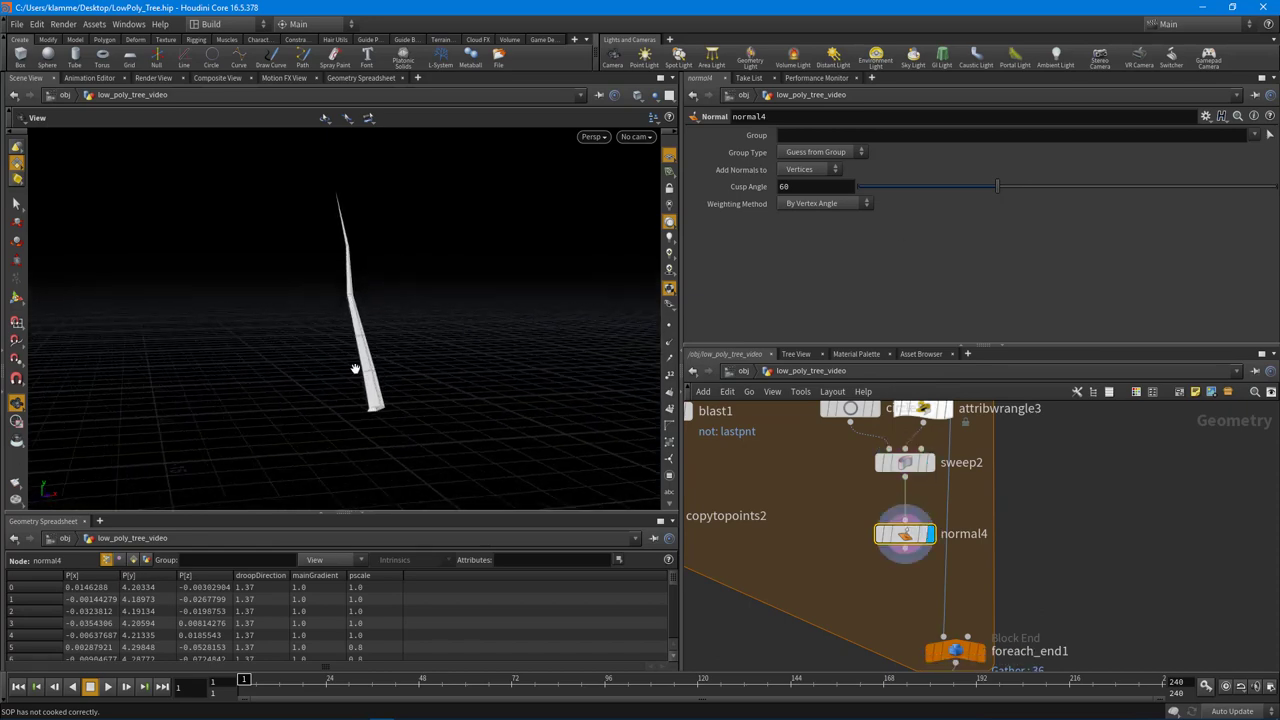
# Align normal2 under merge1 and display it to show the whole tree
pyautogui.scroll(-2, 780, 603)
pyautogui.moveTo(700, 622); pyautogui.dragTo(1024, 553, button='middle')
pyautogui.moveTo(938, 668); pyautogui.dragTo(940, 541, button='middle')
pyautogui.scroll(3, 884, 548)
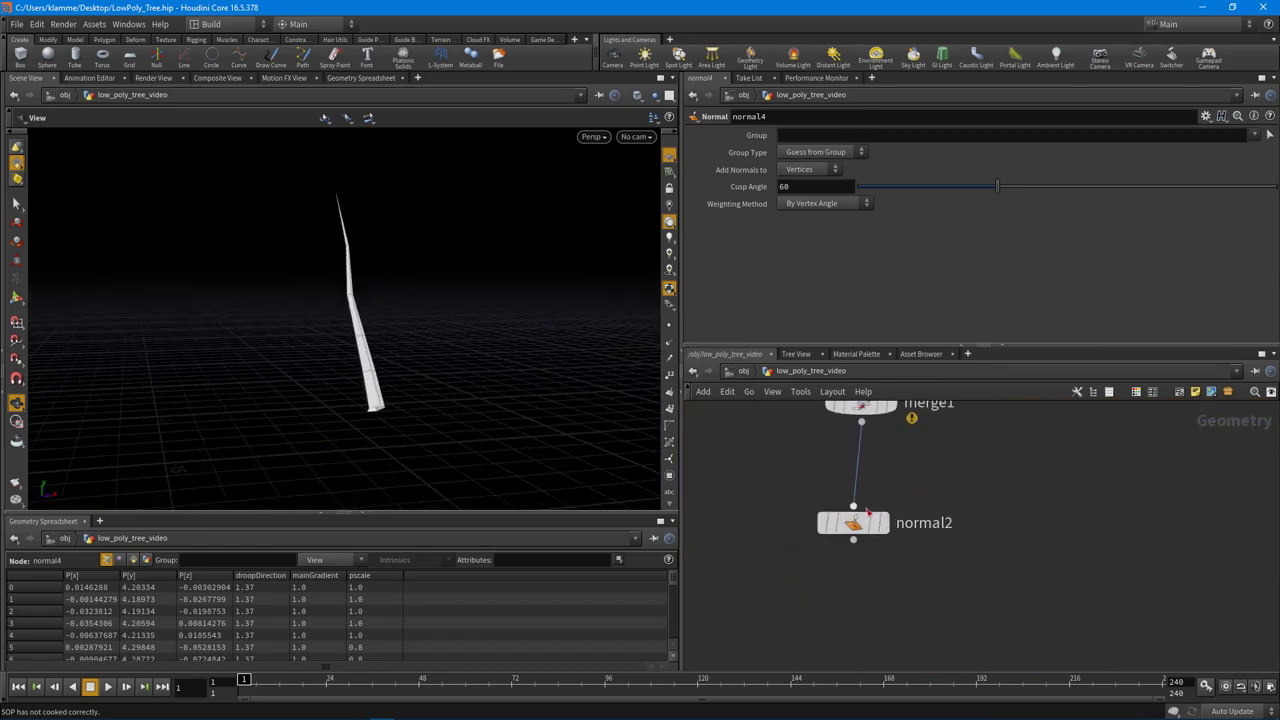
pyautogui.moveTo(856, 529); pyautogui.dragTo(862, 540)
pyautogui.click(891, 534)
pyautogui.scroll(-3, 502, 386)
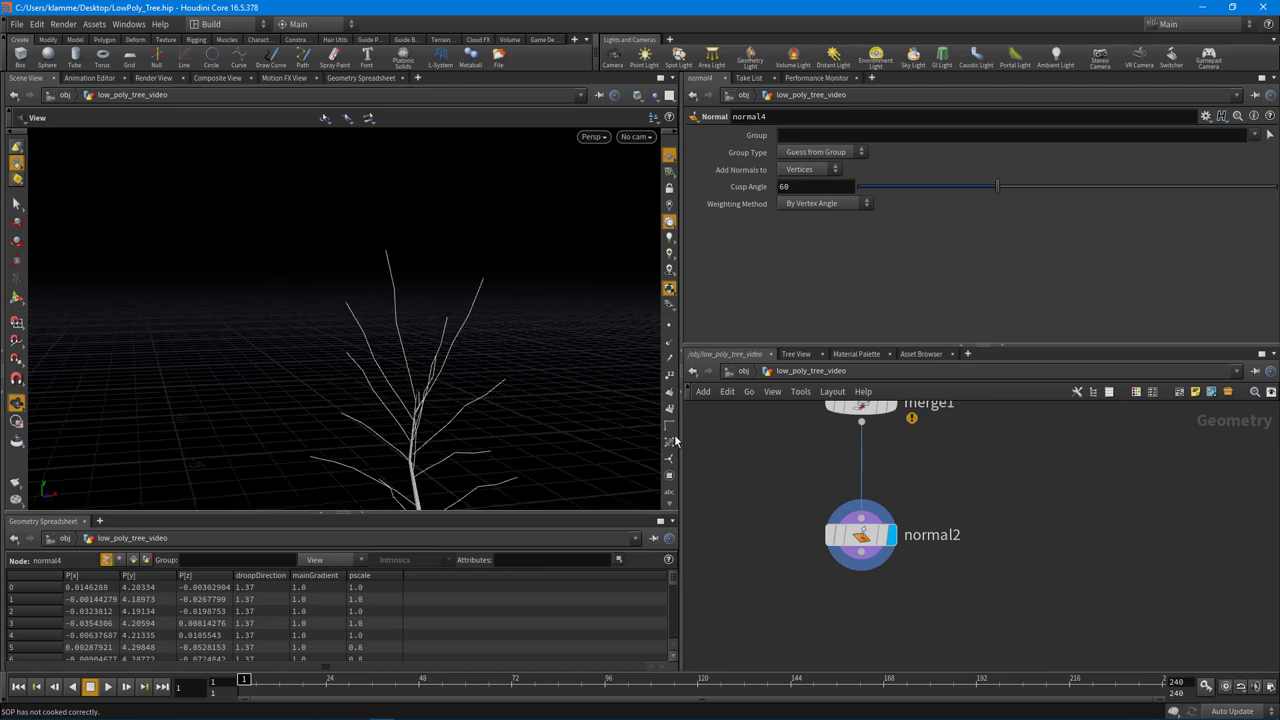
pyautogui.moveTo(1034, 506); pyautogui.dragTo(924, 610, button='middle')
pyautogui.scroll(-3, 1019, 543)
pyautogui.moveTo(1019, 543); pyautogui.dragTo(964, 579, button='middle')
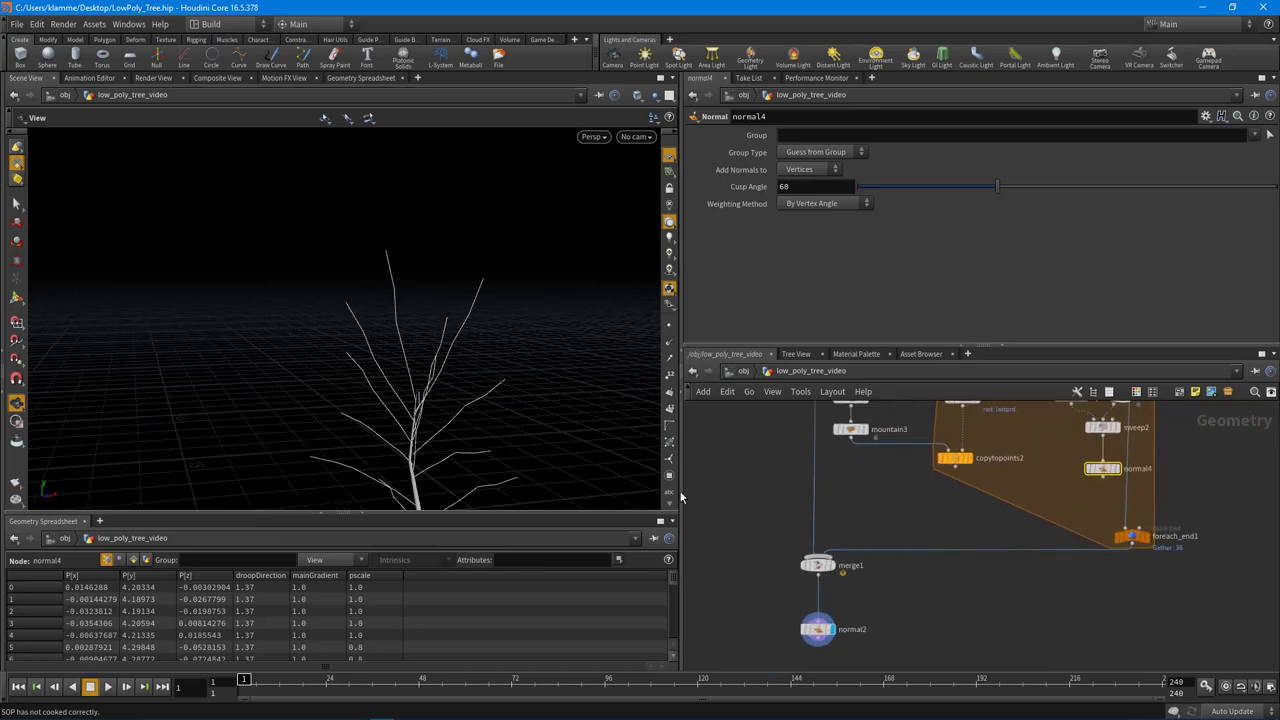
# Delete normal4 and insert sweep2 into the wire feeding foreach_end1
pyautogui.moveTo(986, 515); pyautogui.dragTo(859, 590, button='middle')
pyautogui.scroll(3, 900, 540)
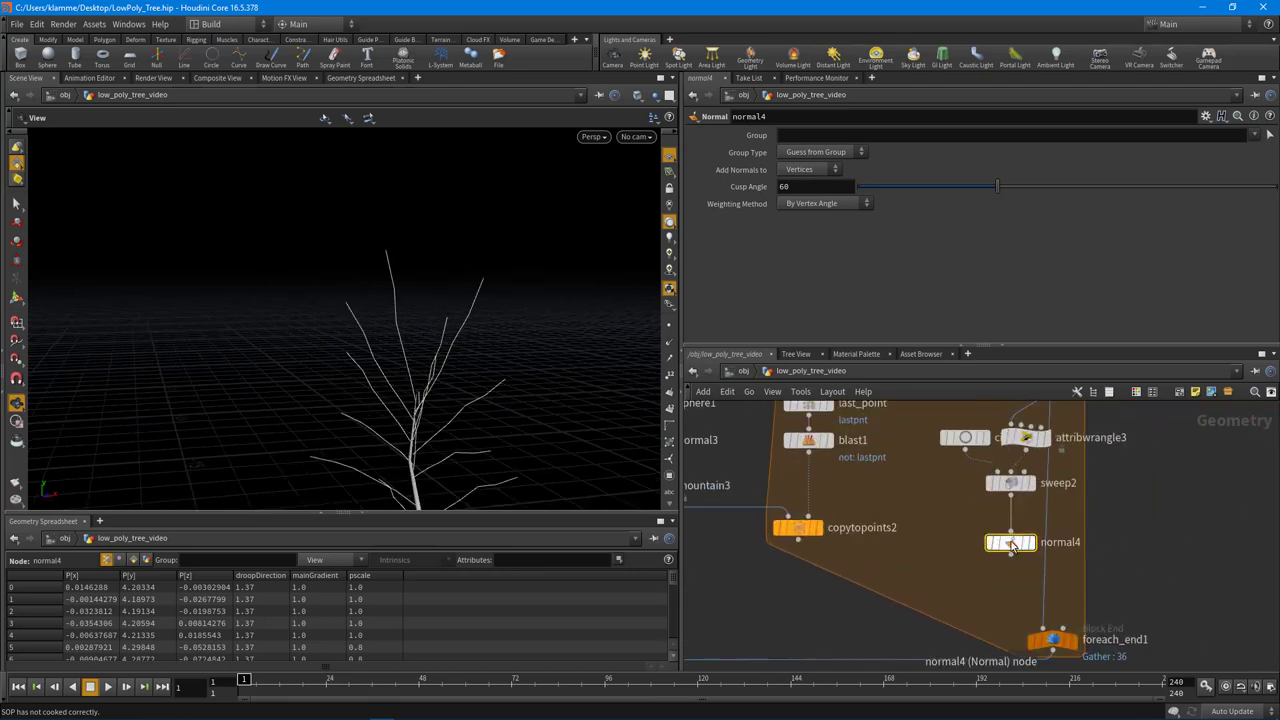
pyautogui.press('Delete')
pyautogui.scroll(1, 1022, 510)
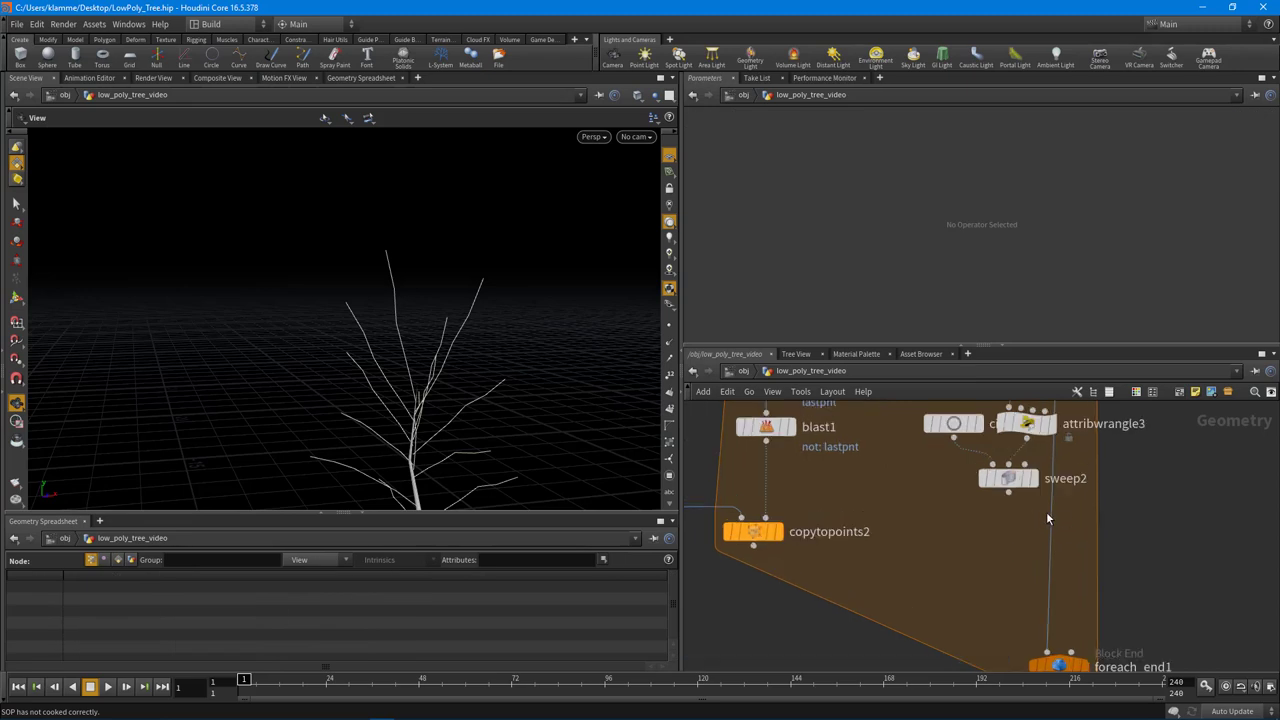
pyautogui.moveTo(1049, 515); pyautogui.dragTo(1037, 488)
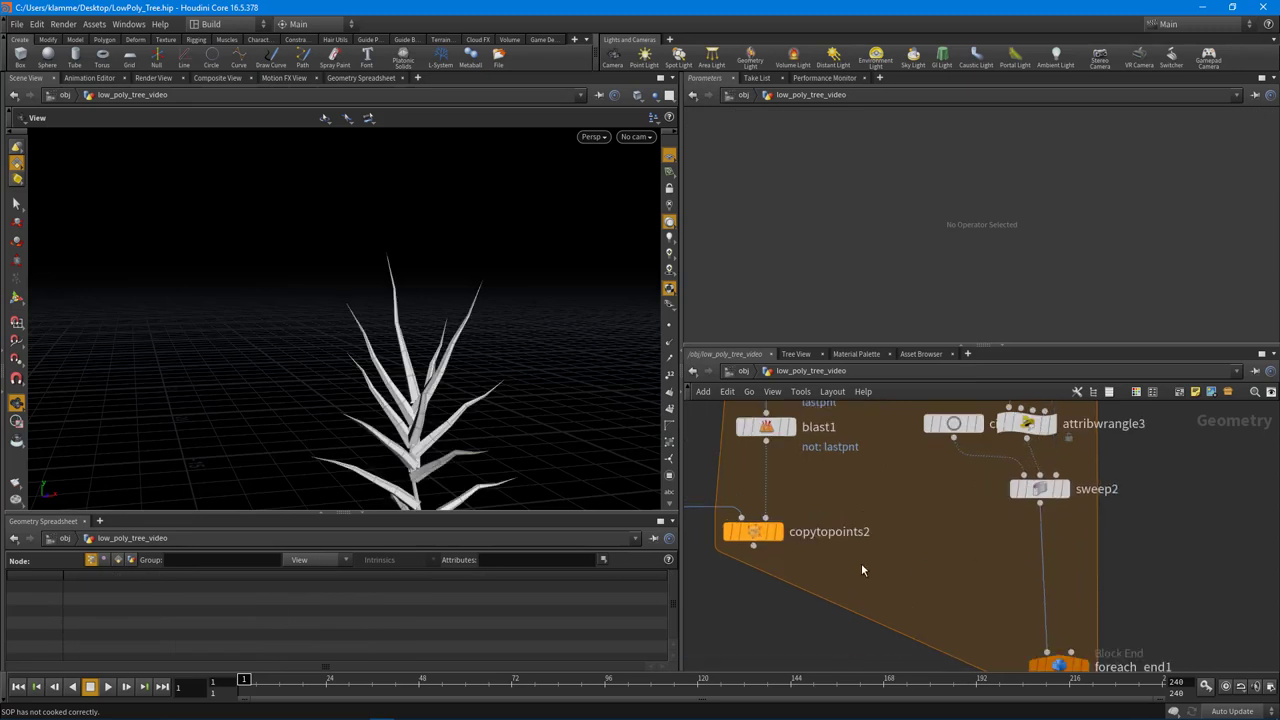
# Add a Merge node inside the loop that combines the outputs of copytopoints2 and sweep2
pyautogui.moveTo(862, 570); pyautogui.dragTo(923, 502, button='middle')
pyautogui.press('Tab')
pyautogui.write('merge')
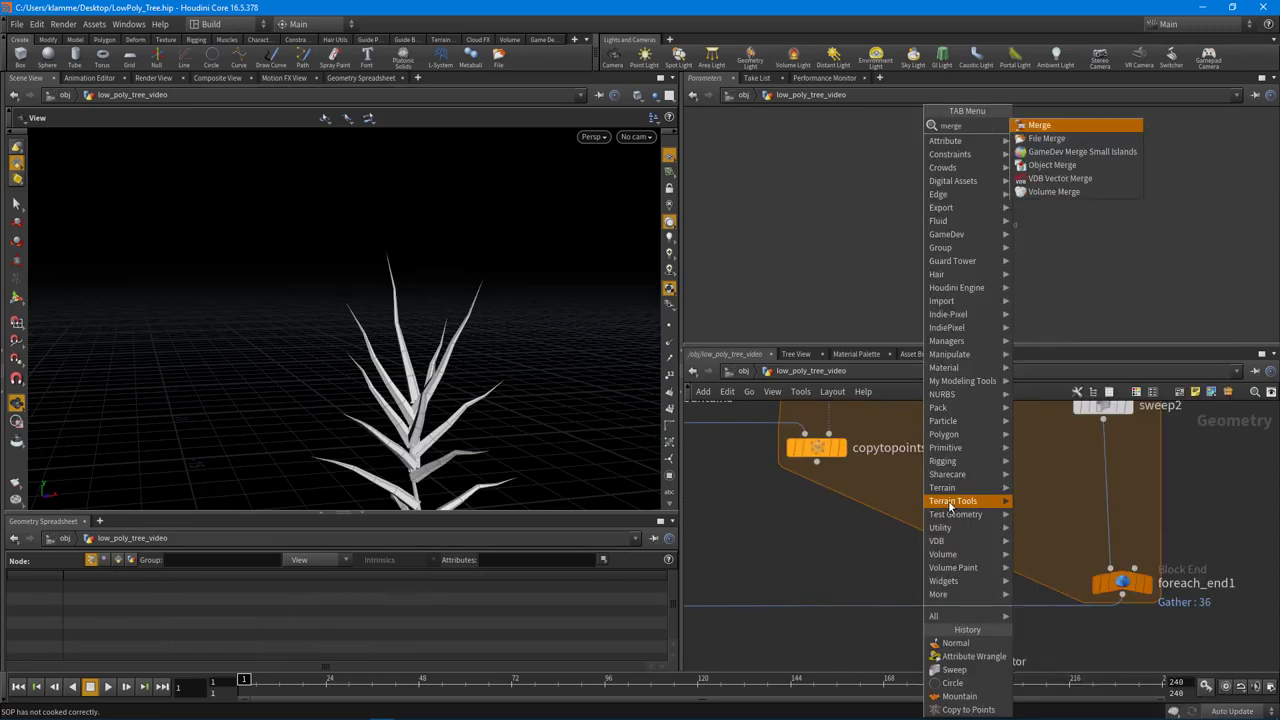
pyautogui.press('Return')
pyautogui.click(974, 521)
pyautogui.scroll(1, 833, 468)
pyautogui.click(814, 467)
pyautogui.click(1002, 512)
pyautogui.moveTo(1084, 446); pyautogui.dragTo(1046, 491, button='middle')
pyautogui.click(1121, 458)
pyautogui.click(982, 551)
pyautogui.moveTo(998, 583); pyautogui.dragTo(997, 576)
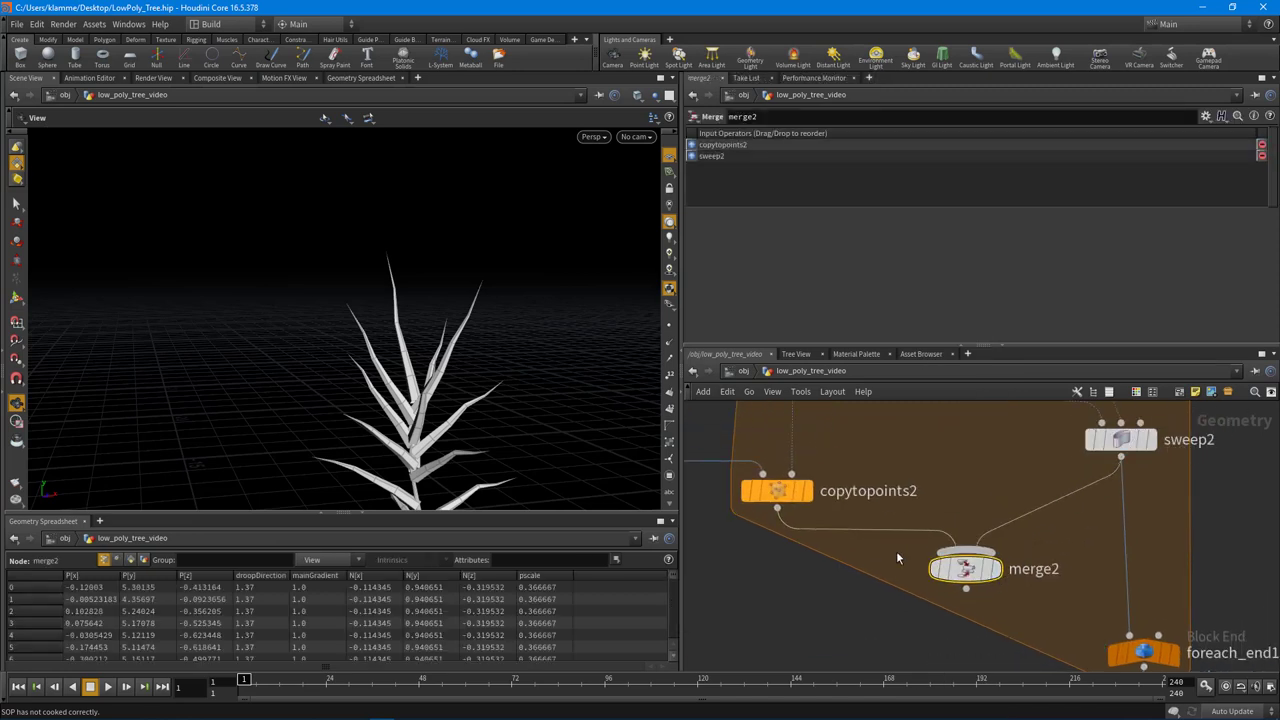
# Display merge2 to check one branch with its foliage and connect its output to foreach_end1
pyautogui.click(997, 575)
pyautogui.moveTo(525, 336); pyautogui.dragTo(474, 340, button='right')
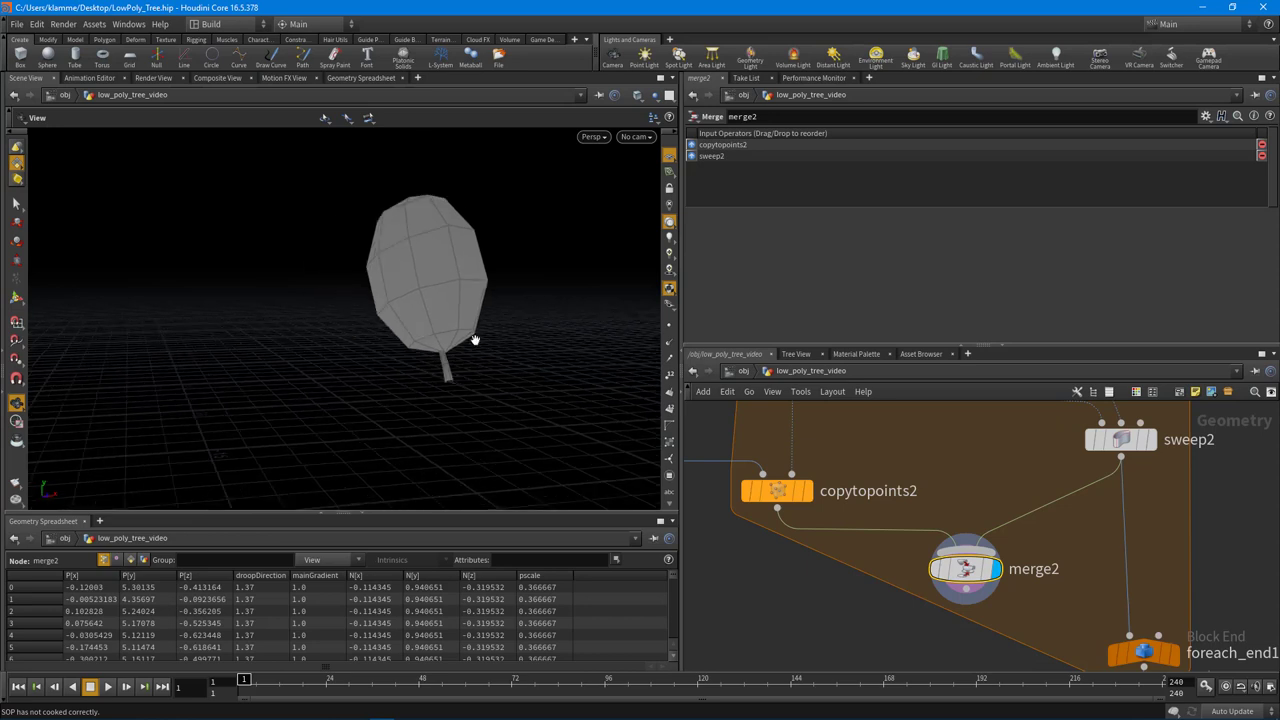
pyautogui.moveTo(474, 340); pyautogui.dragTo(545, 328)
pyautogui.moveTo(1133, 568); pyautogui.dragTo(1082, 498, button='middle')
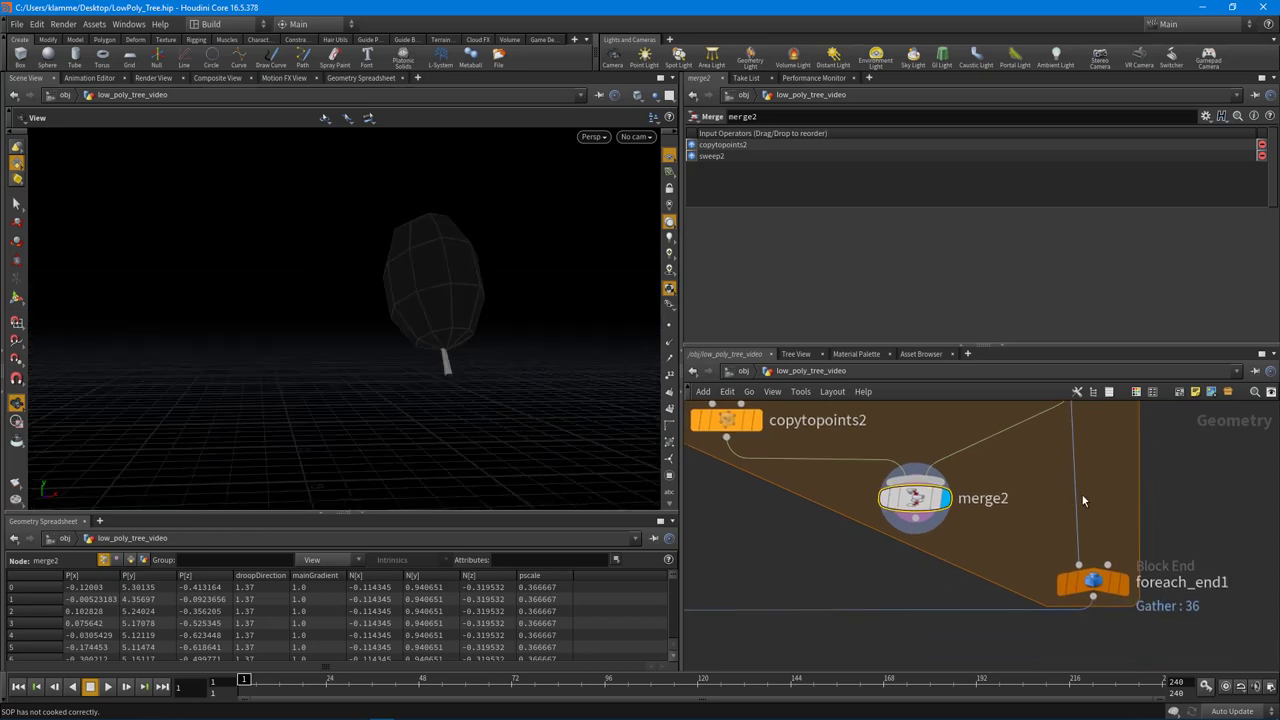
pyautogui.click(915, 531)
pyautogui.click(1103, 580)
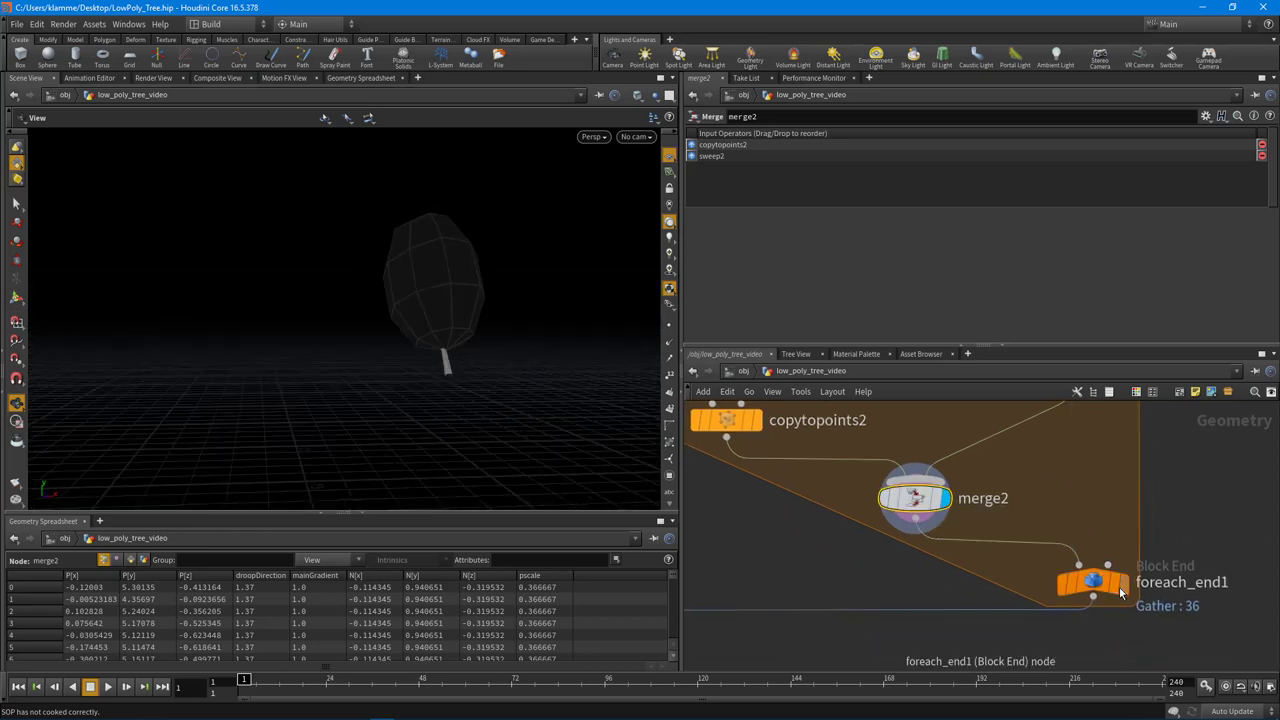
# Display foreach_end1 to check all the foliage, and switch the display to normal2 to inspect the complete tree with its trunk
pyautogui.click(1123, 591)
pyautogui.moveTo(514, 383); pyautogui.dragTo(320, 326, button='right')
pyautogui.moveTo(320, 326); pyautogui.dragTo(554, 340)
pyautogui.moveTo(1024, 347); pyautogui.dragTo(1031, 213)
pyautogui.moveTo(752, 528); pyautogui.dragTo(1063, 415, button='middle')
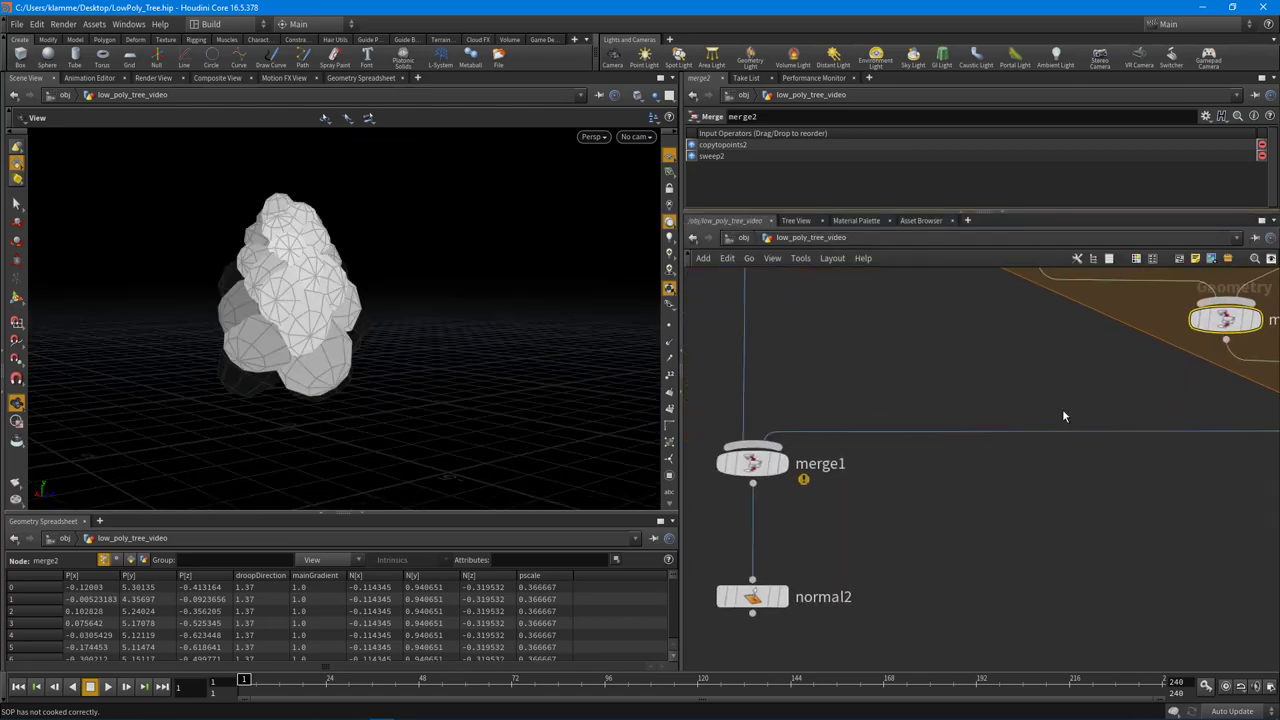
pyautogui.scroll(-2, 1063, 415)
pyautogui.scroll(2, 858, 553)
pyautogui.click(851, 542)
pyautogui.moveTo(252, 305); pyautogui.dragTo(527, 363)
pyautogui.moveTo(353, 390); pyautogui.dragTo(362, 431, button='middle')
# Reduce sphere1's uniform scale to 0.38 and check the foliage from several sides
pyautogui.moveTo(1063, 332); pyautogui.dragTo(949, 654, button='middle')
pyautogui.click(796, 327)
pyautogui.scroll(2, 1142, 167)
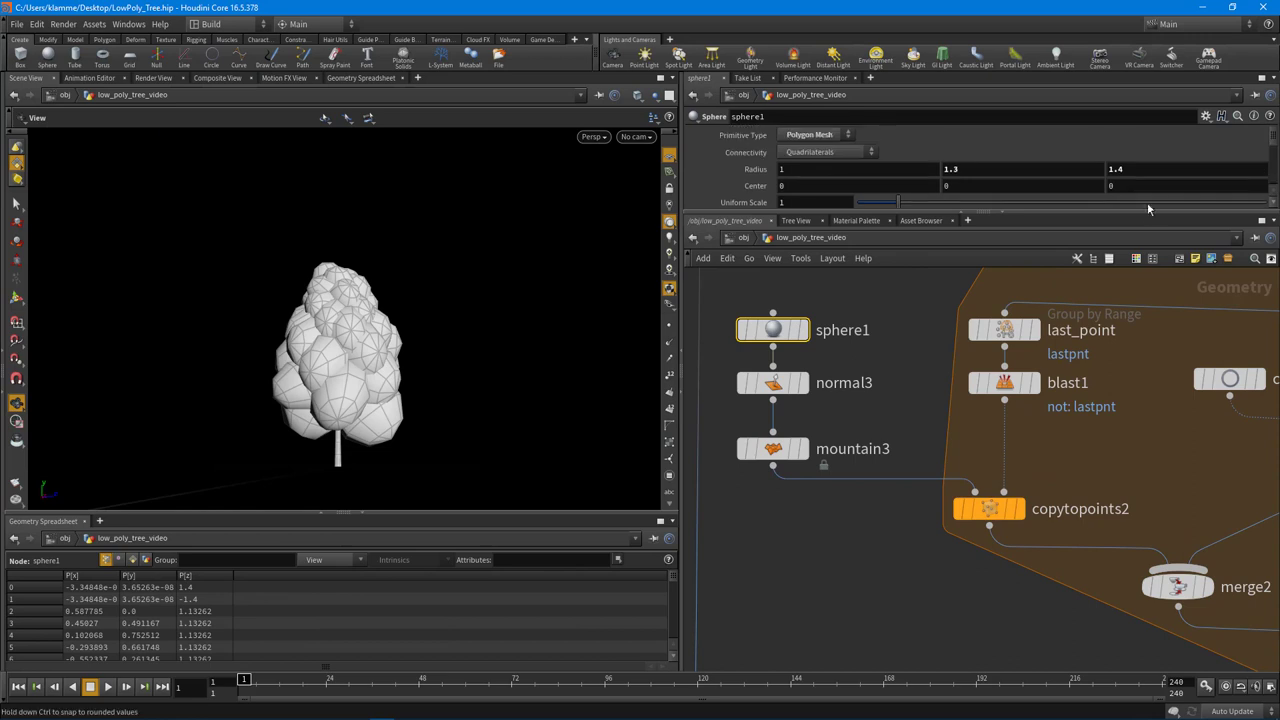
pyautogui.moveTo(1135, 210); pyautogui.dragTo(1130, 369)
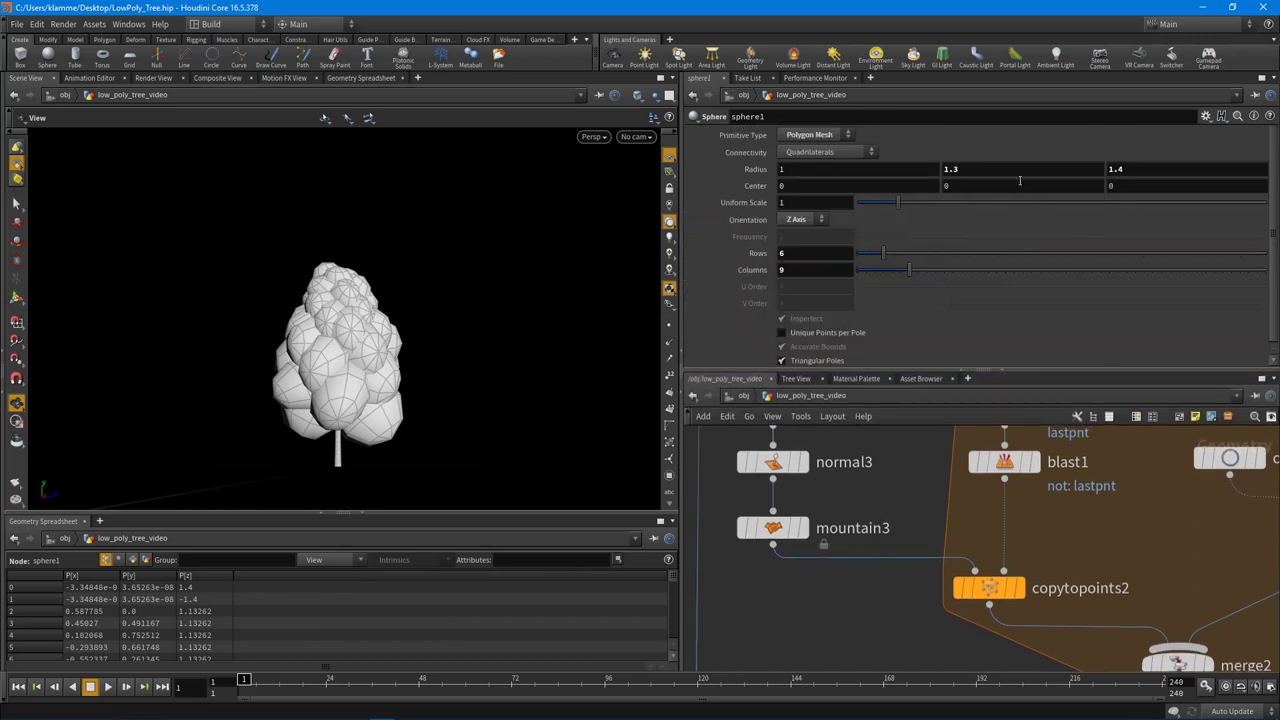
pyautogui.moveTo(897, 203); pyautogui.dragTo(872, 208)
pyautogui.moveTo(390, 302); pyautogui.dragTo(383, 337)
pyautogui.moveTo(383, 337); pyautogui.dragTo(514, 349, button='right')
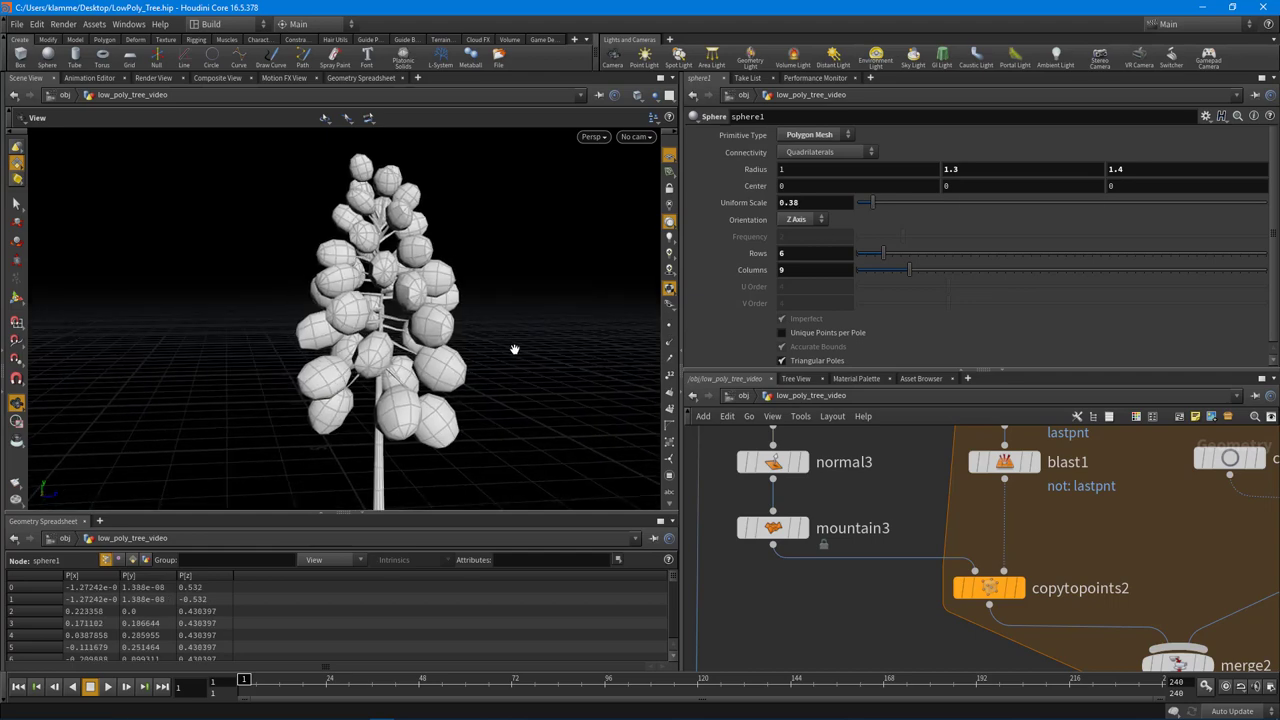
pyautogui.moveTo(514, 349); pyautogui.dragTo(344, 271)
pyautogui.moveTo(344, 271); pyautogui.dragTo(300, 312, button='right')
pyautogui.moveTo(300, 312); pyautogui.dragTo(407, 371)
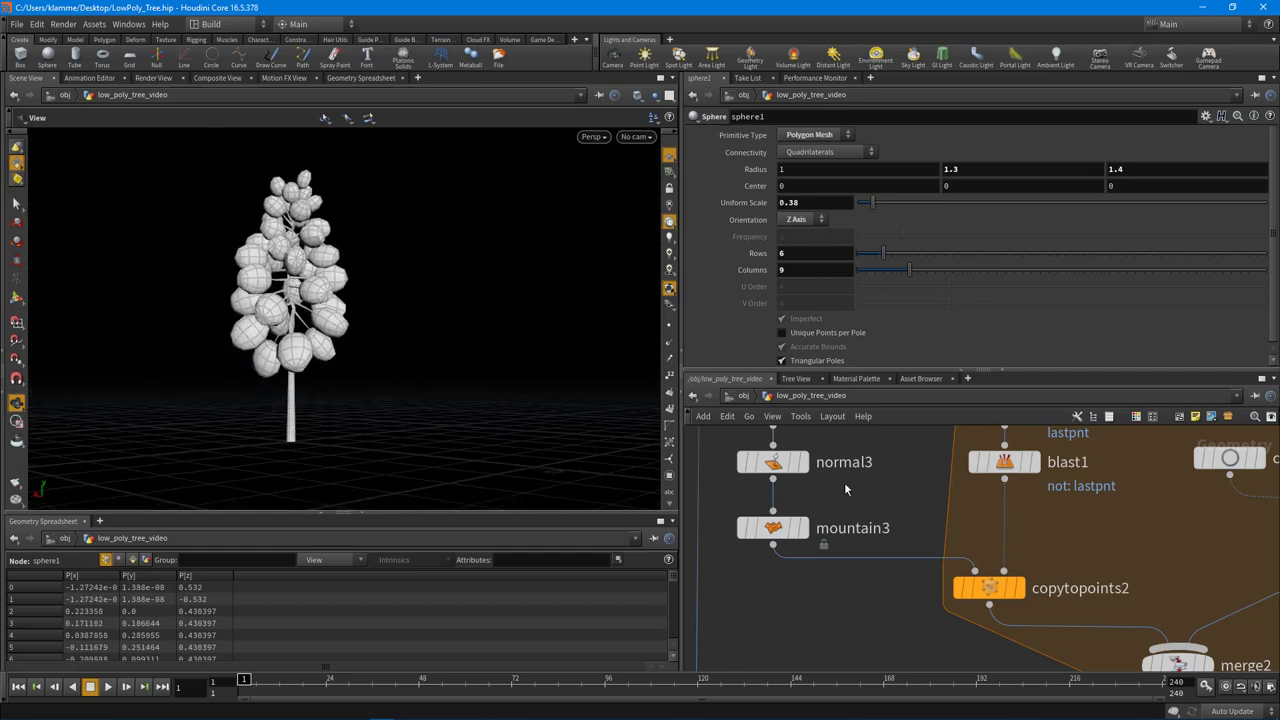
# Set mountain3's noise type to Perlin, its height to 0.41 and its element size to 2.68
pyautogui.moveTo(837, 428); pyautogui.dragTo(901, 556, button='middle')
pyautogui.moveTo(838, 514); pyautogui.dragTo(838, 501)
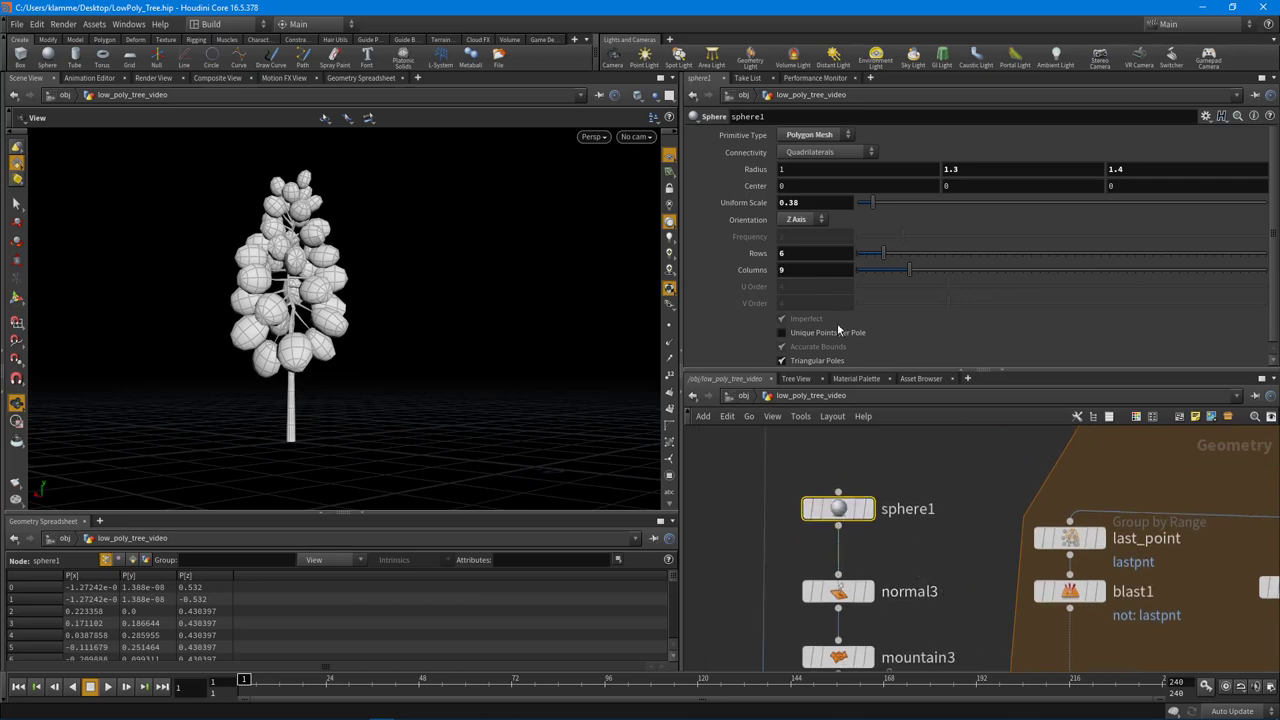
pyautogui.moveTo(973, 566); pyautogui.dragTo(966, 485, button='middle')
pyautogui.click(836, 577)
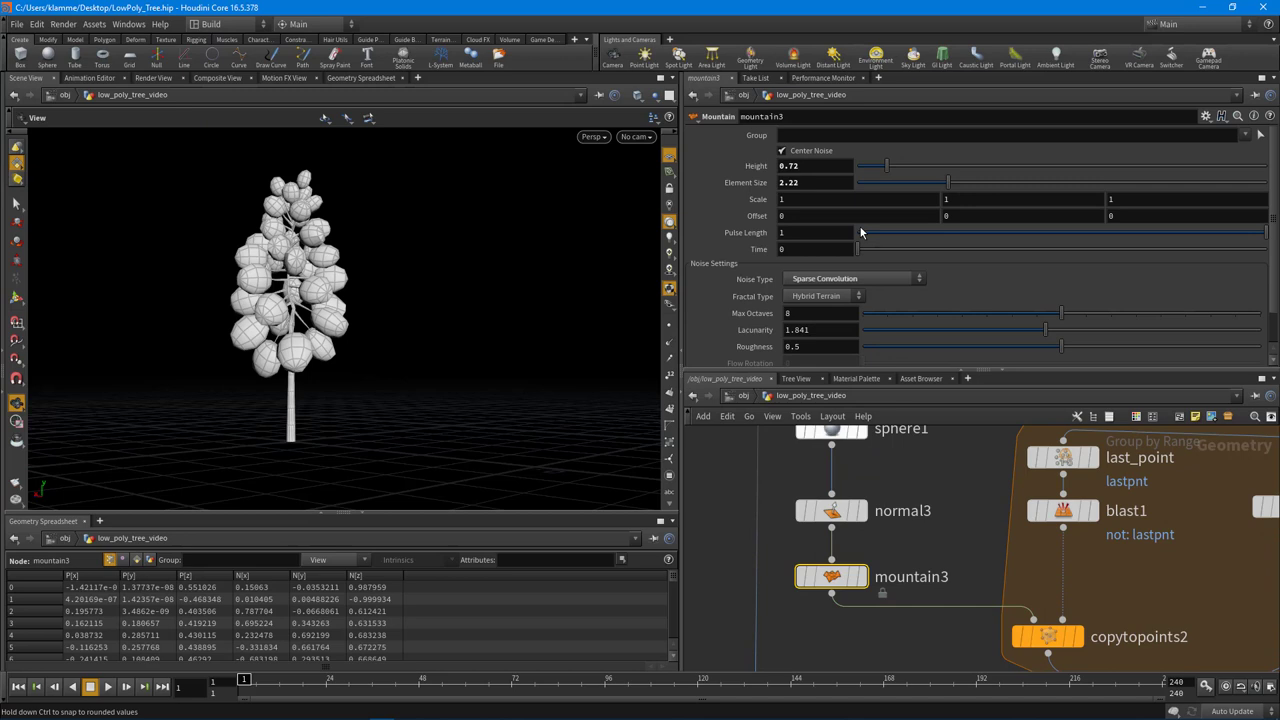
pyautogui.click(863, 280)
pyautogui.click(938, 146)
pyautogui.click(858, 280)
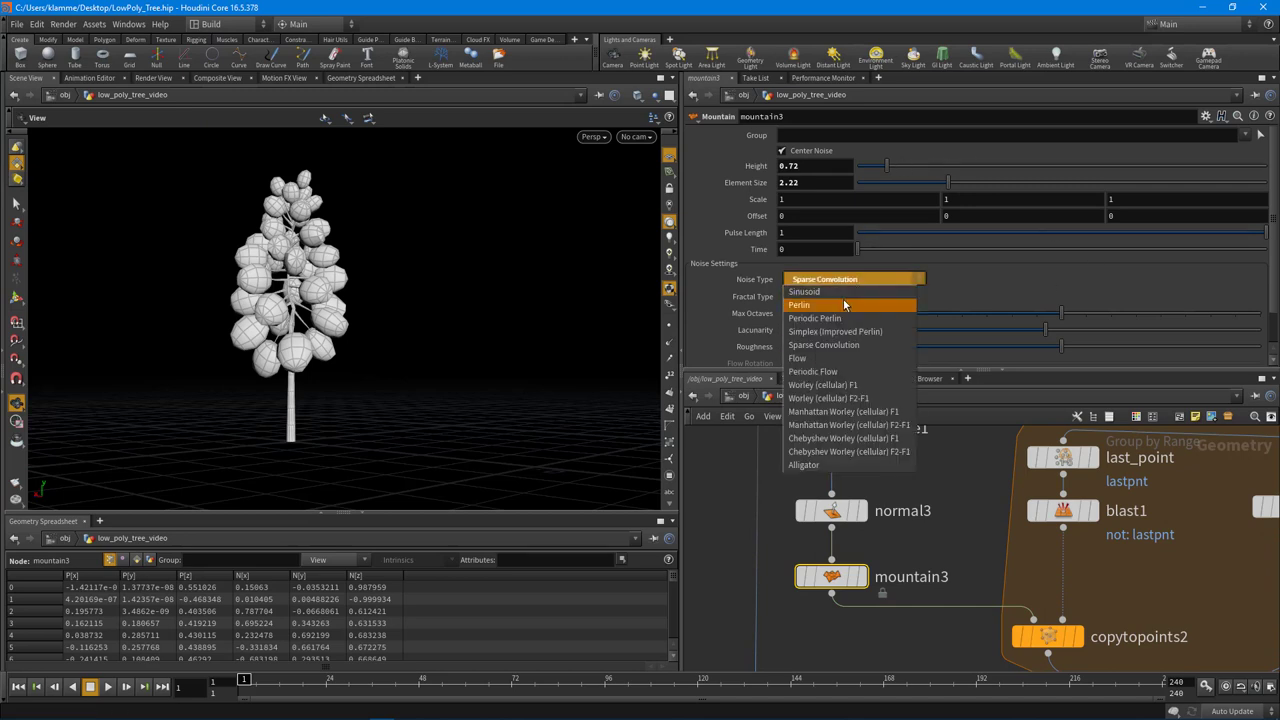
pyautogui.click(847, 302)
pyautogui.moveTo(889, 165)
pyautogui.mouseDown()
pyautogui.moveTo(980, 169)
pyautogui.moveTo(831, 169)
pyautogui.moveTo(874, 172)
pyautogui.mouseUp()
pyautogui.moveTo(997, 191); pyautogui.dragTo(971, 197)
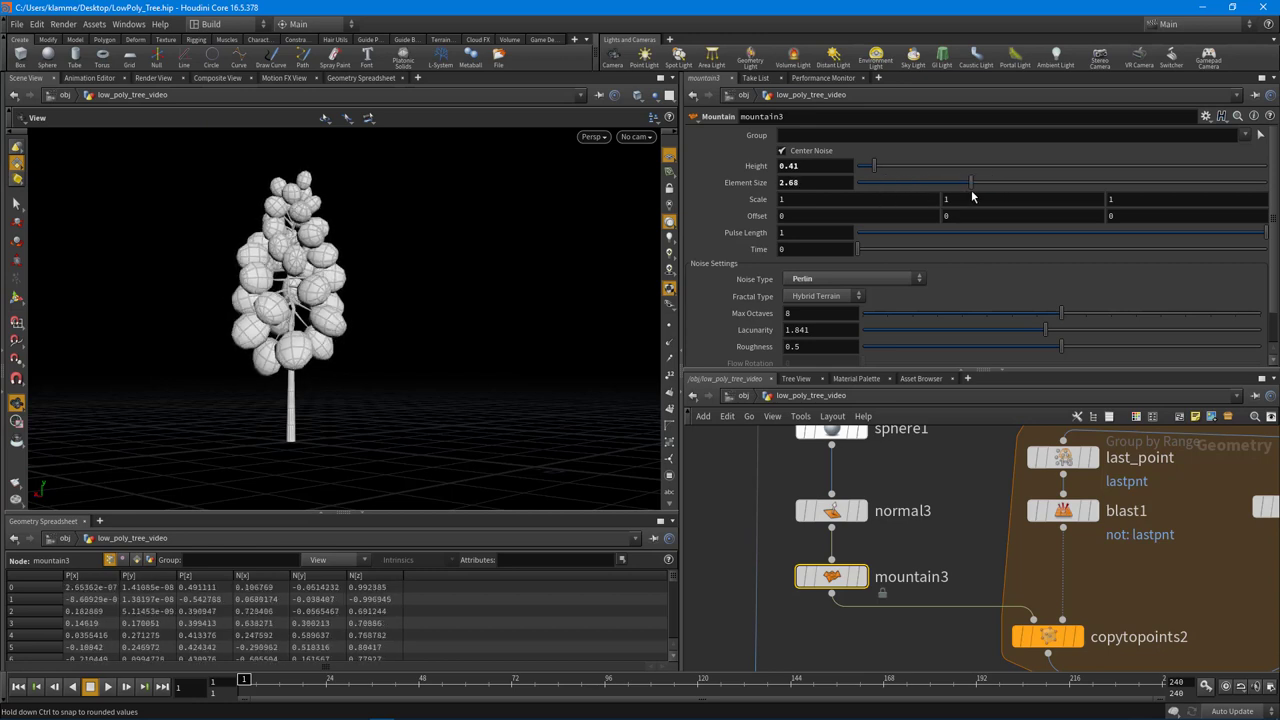
# Set sphere1's uniform scale to 0.42 and check the foliage on the tree
pyautogui.click(834, 432)
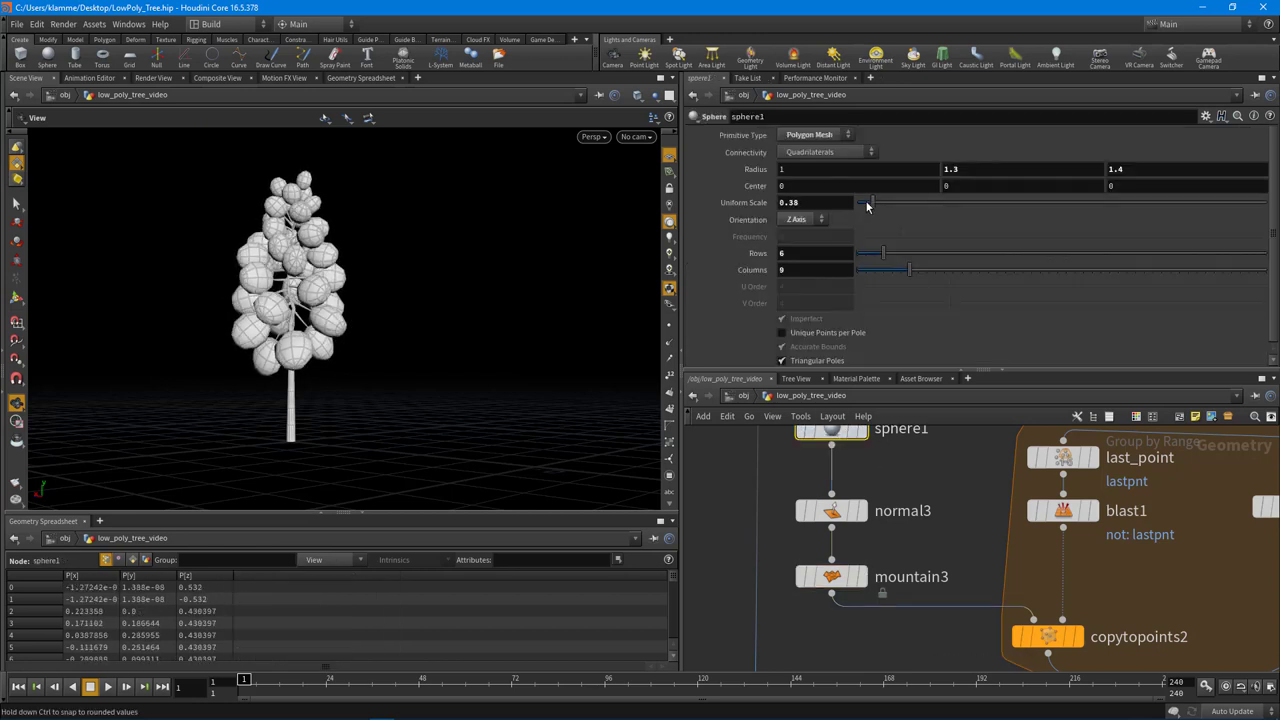
pyautogui.moveTo(878, 206); pyautogui.dragTo(876, 208)
pyautogui.moveTo(350, 302); pyautogui.dragTo(442, 320)
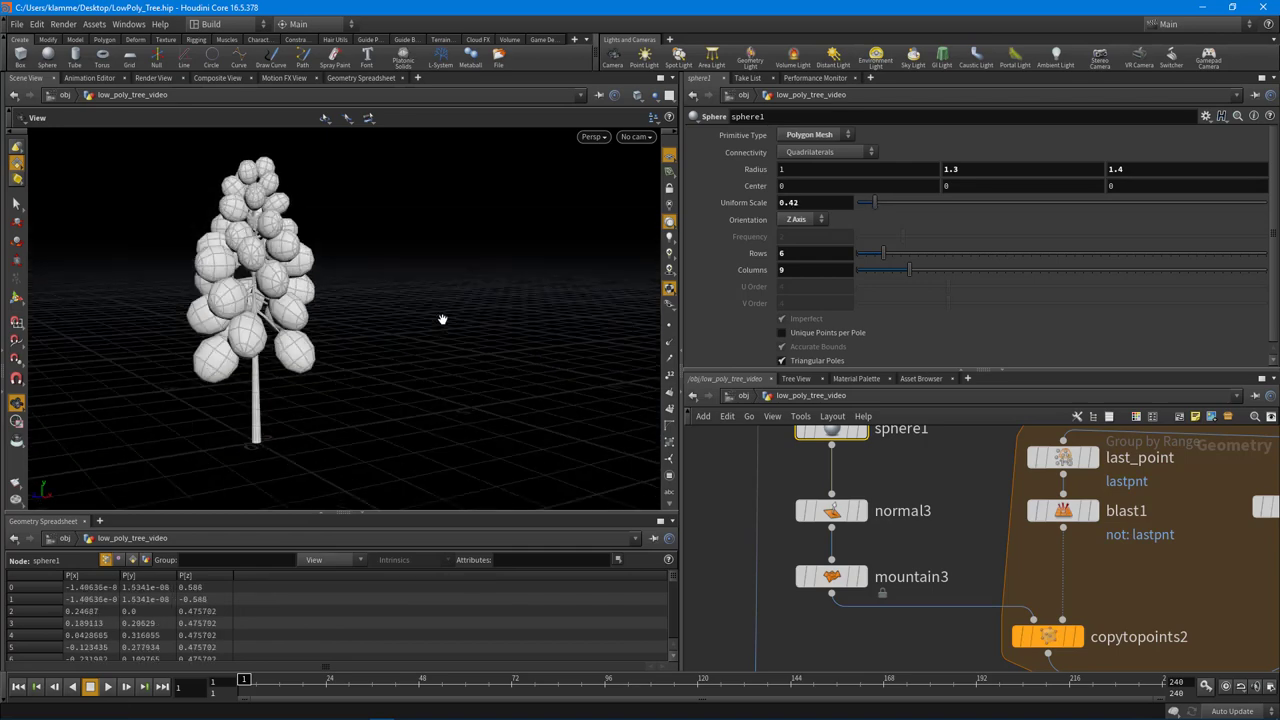
# Move normal3 and mountain3 up and insert a Transform node between mountain3 and copytopoints2
pyautogui.moveTo(953, 496); pyautogui.dragTo(957, 548, button='middle')
pyautogui.scroll(-2, 957, 548)
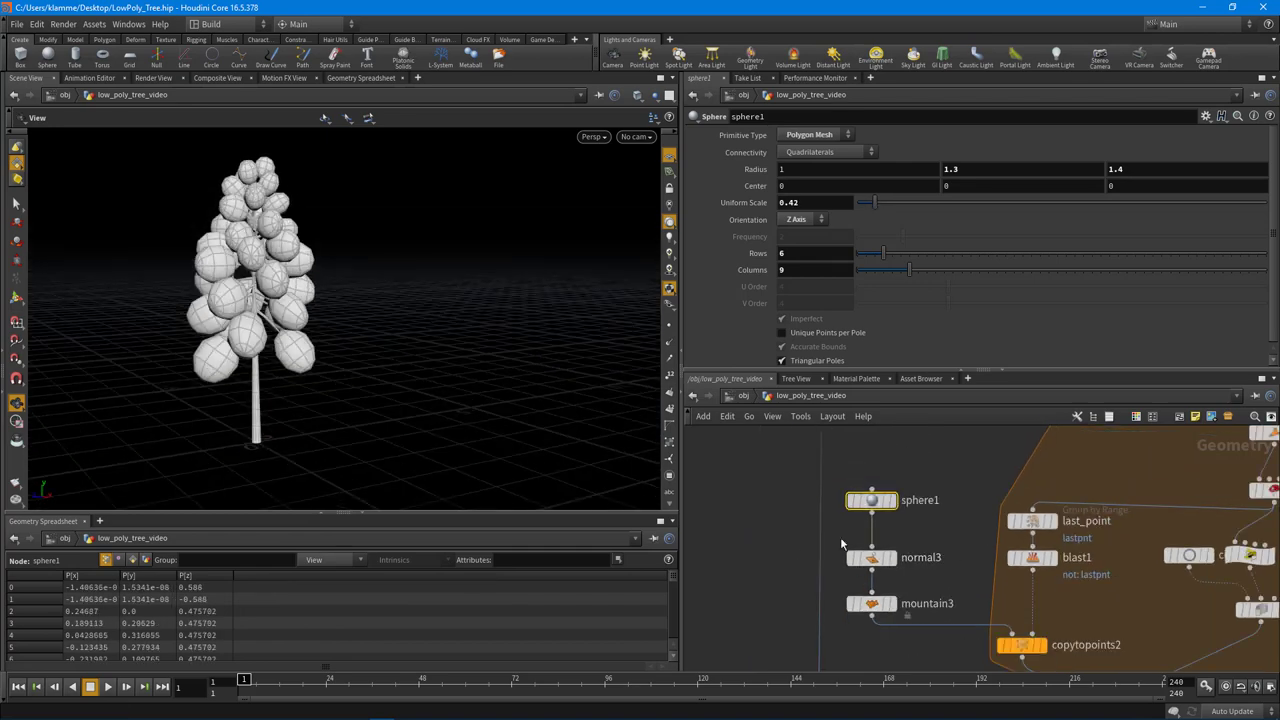
pyautogui.moveTo(876, 625); pyautogui.dragTo(872, 581)
pyautogui.moveTo(850, 621); pyautogui.dragTo(844, 553, button='middle')
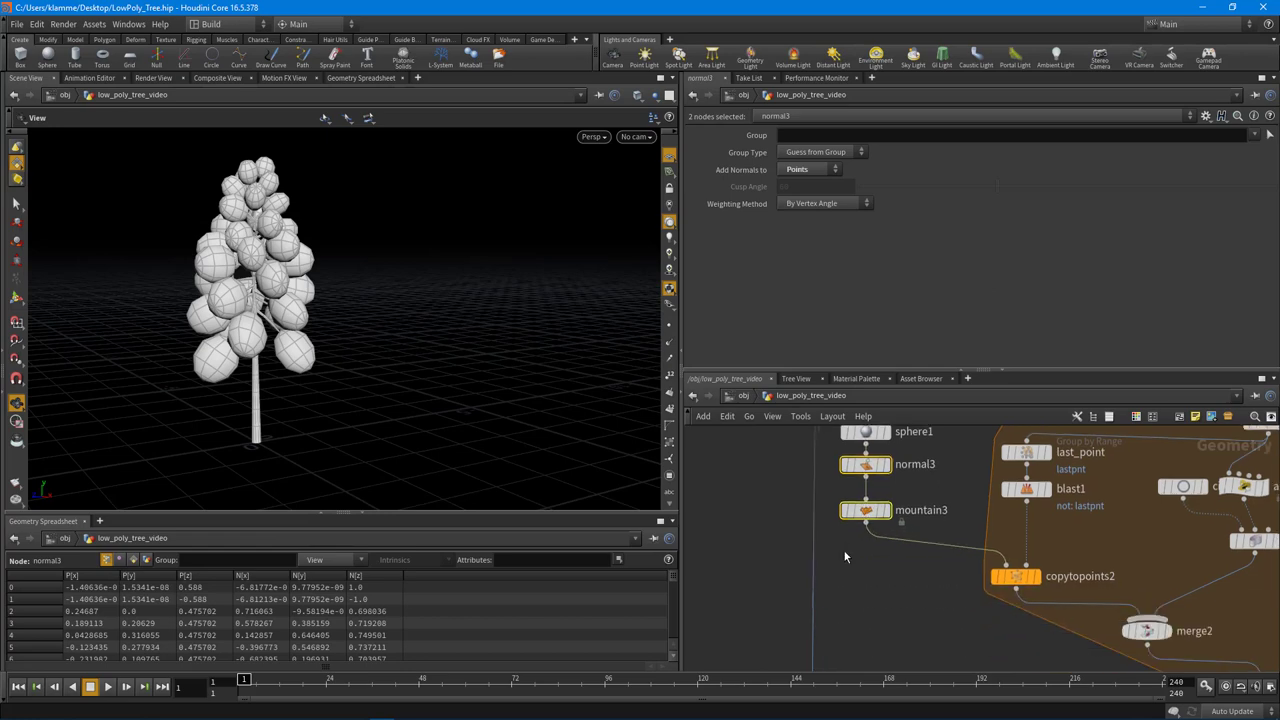
pyautogui.click(844, 553)
pyautogui.press('Tab')
pyautogui.write('tr')
pyautogui.click(1004, 152)
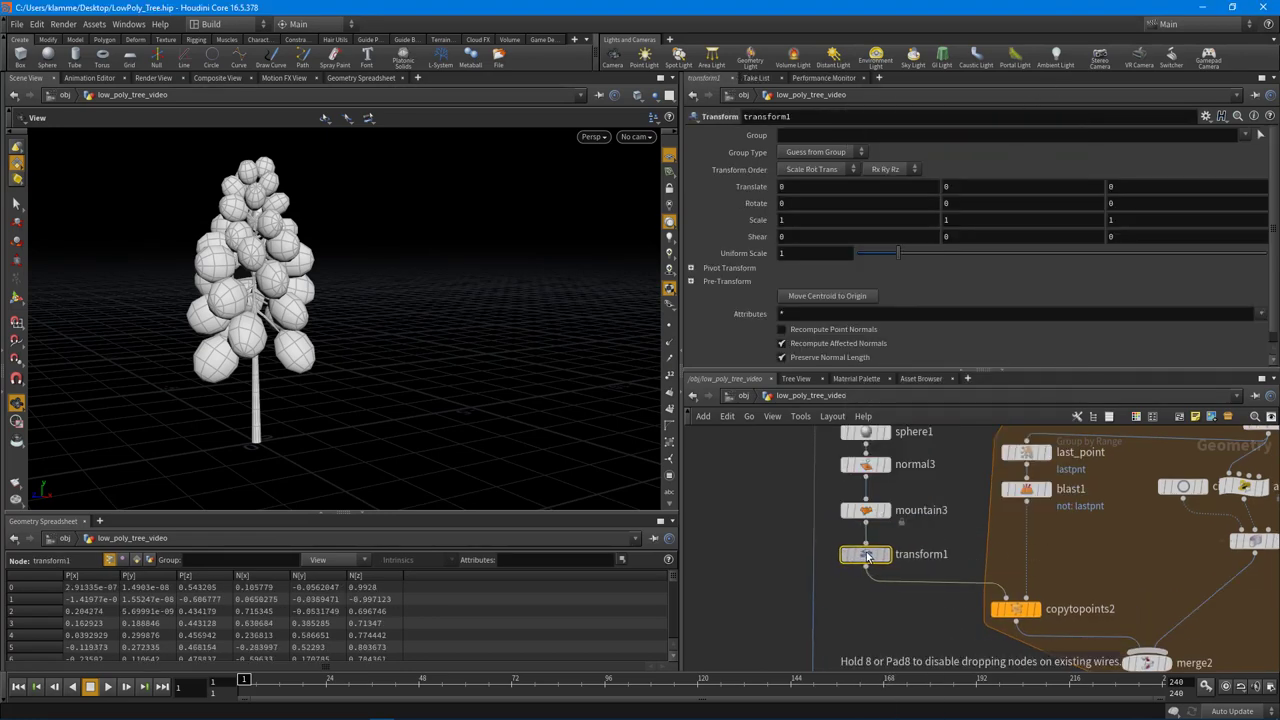
pyautogui.click(868, 558)
# Set transform1's Z translation to -0.3 and its X rotation to -51.1 to reposition the foliage on the branches
pyautogui.moveTo(1118, 188); pyautogui.dragTo(1088, 194, button='middle')
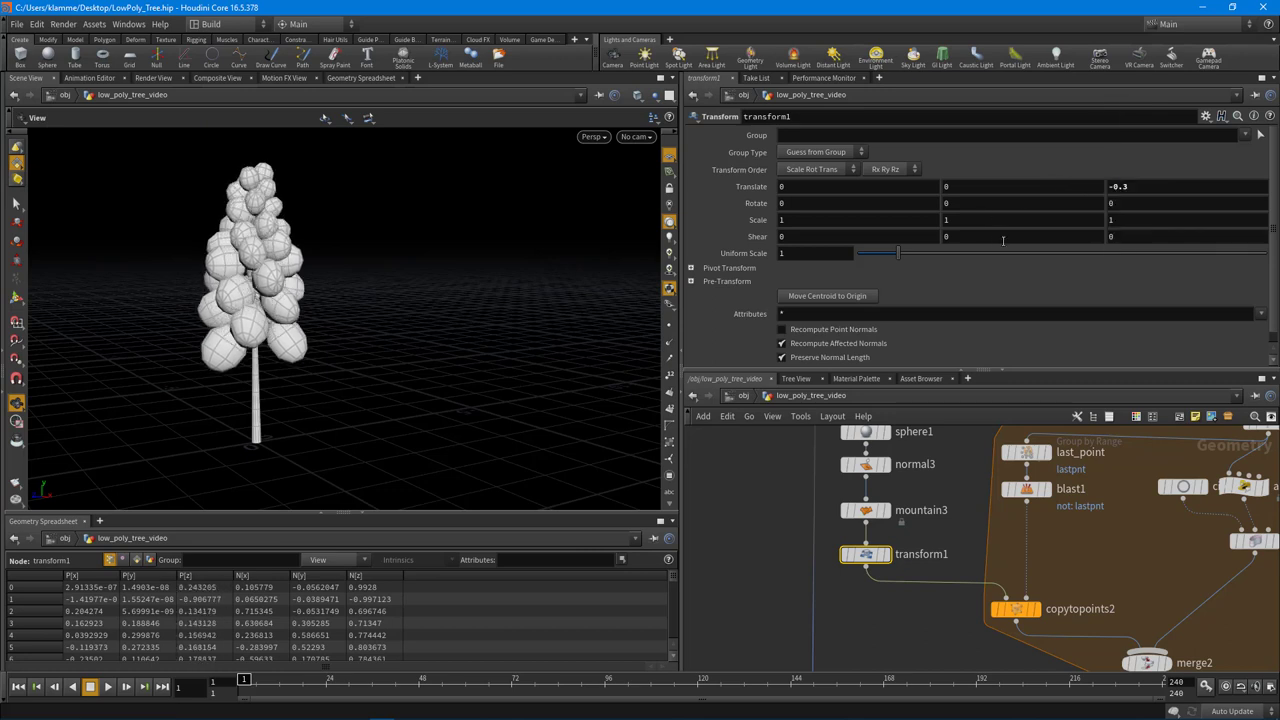
pyautogui.moveTo(860, 205); pyautogui.dragTo(650, 138, button='middle')
pyautogui.moveTo(547, 146); pyautogui.dragTo(370, 457, button='middle')
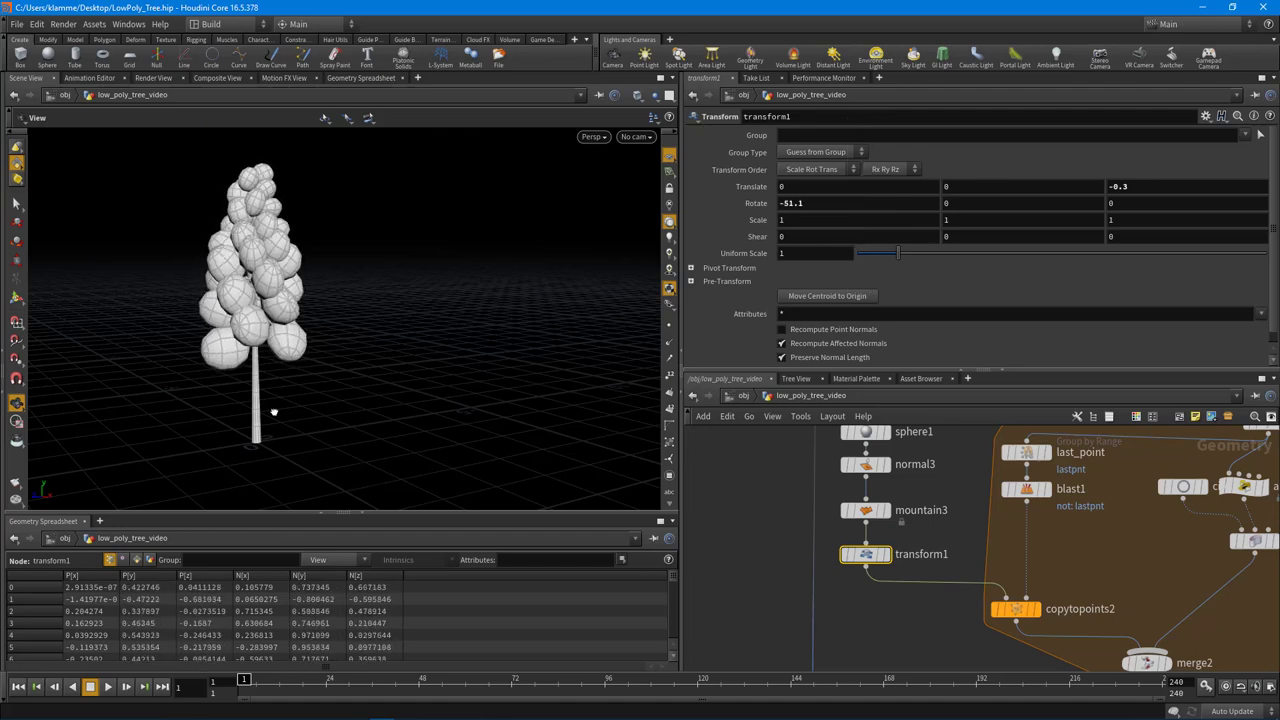
pyautogui.moveTo(274, 412); pyautogui.dragTo(557, 410)
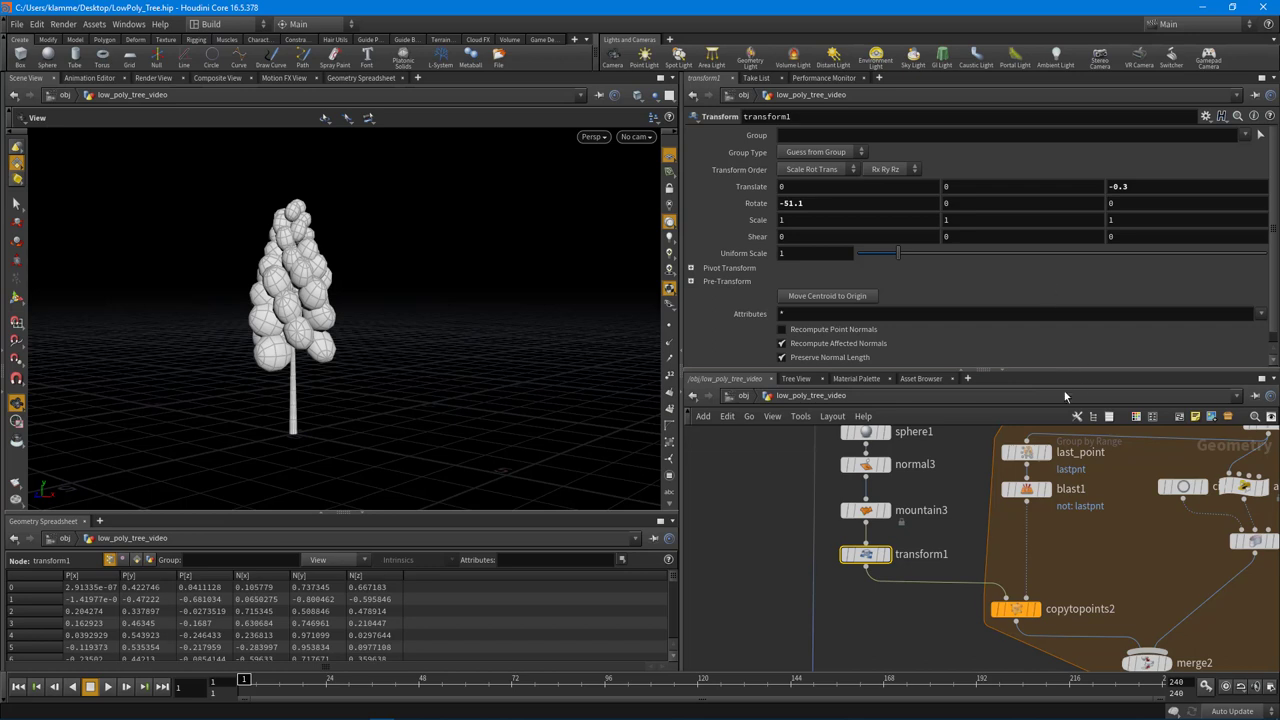
# Align merge2 above foreach_end1 and lay out the node chain from sphere1 to transform1 evenly
pyautogui.moveTo(1051, 372); pyautogui.dragTo(1051, 244)
pyautogui.scroll(-3, 1007, 482)
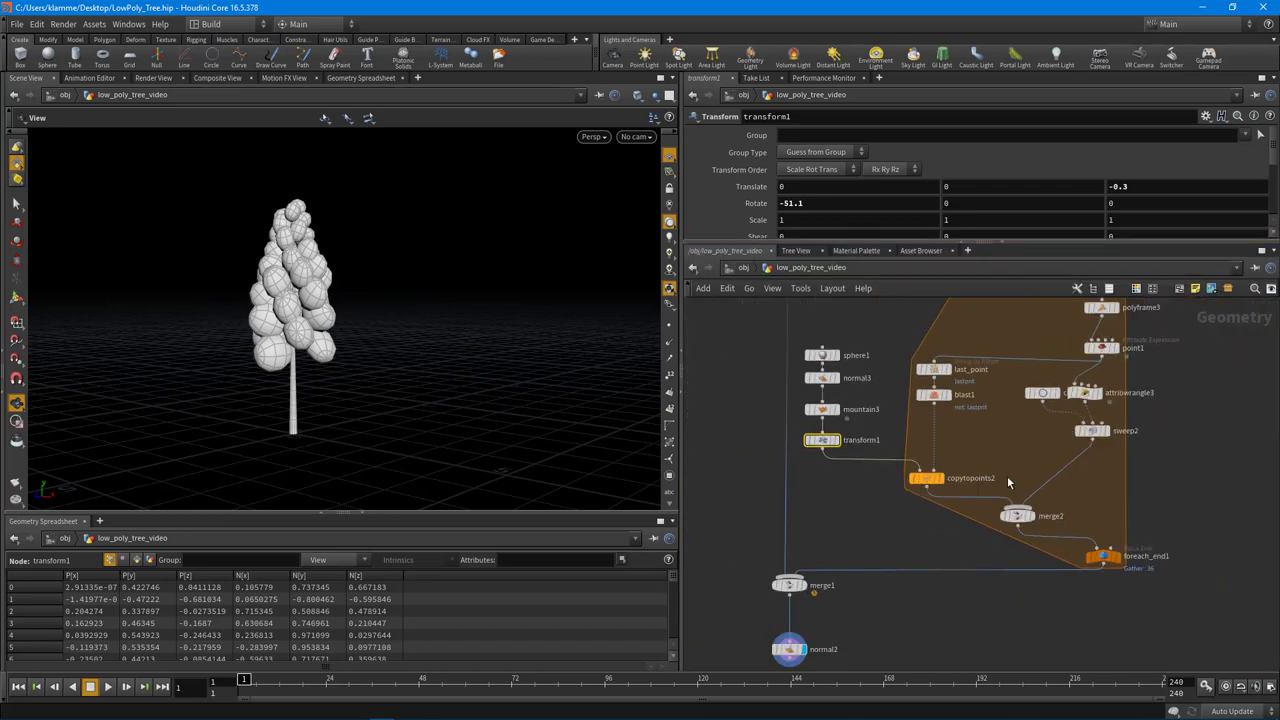
pyautogui.moveTo(1018, 517); pyautogui.dragTo(1105, 517)
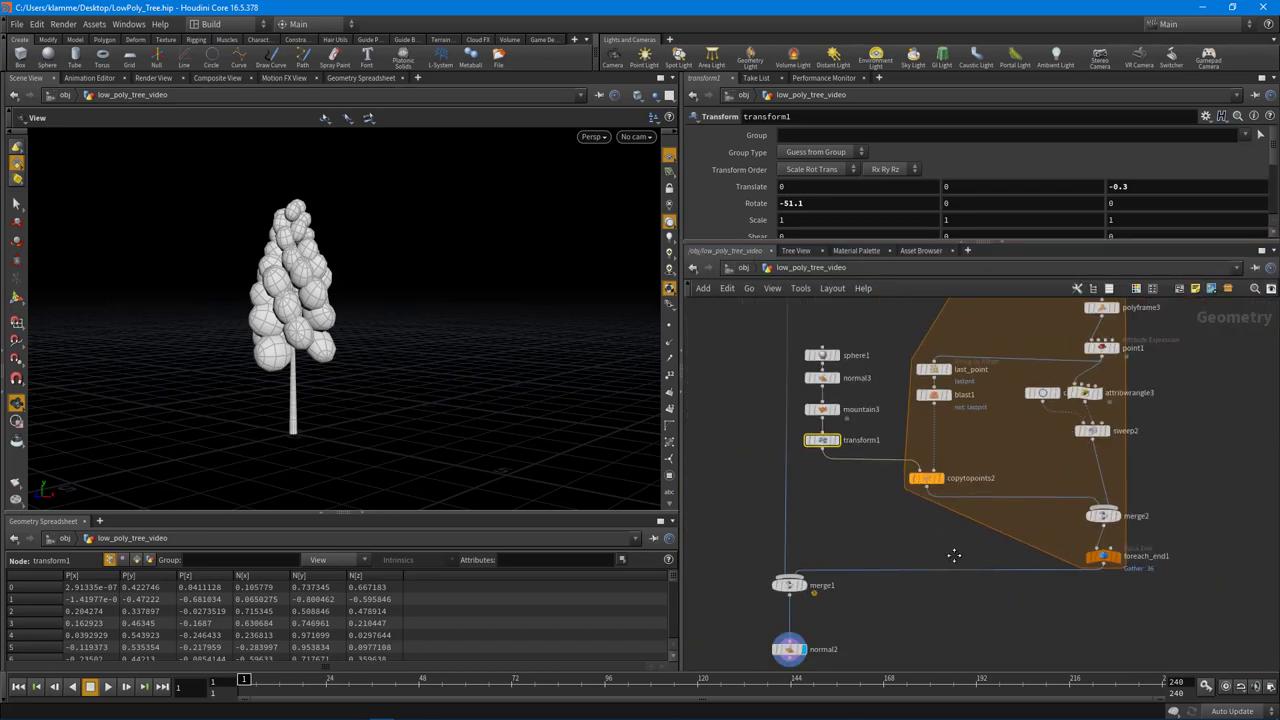
pyautogui.moveTo(954, 554); pyautogui.dragTo(968, 562, button='middle')
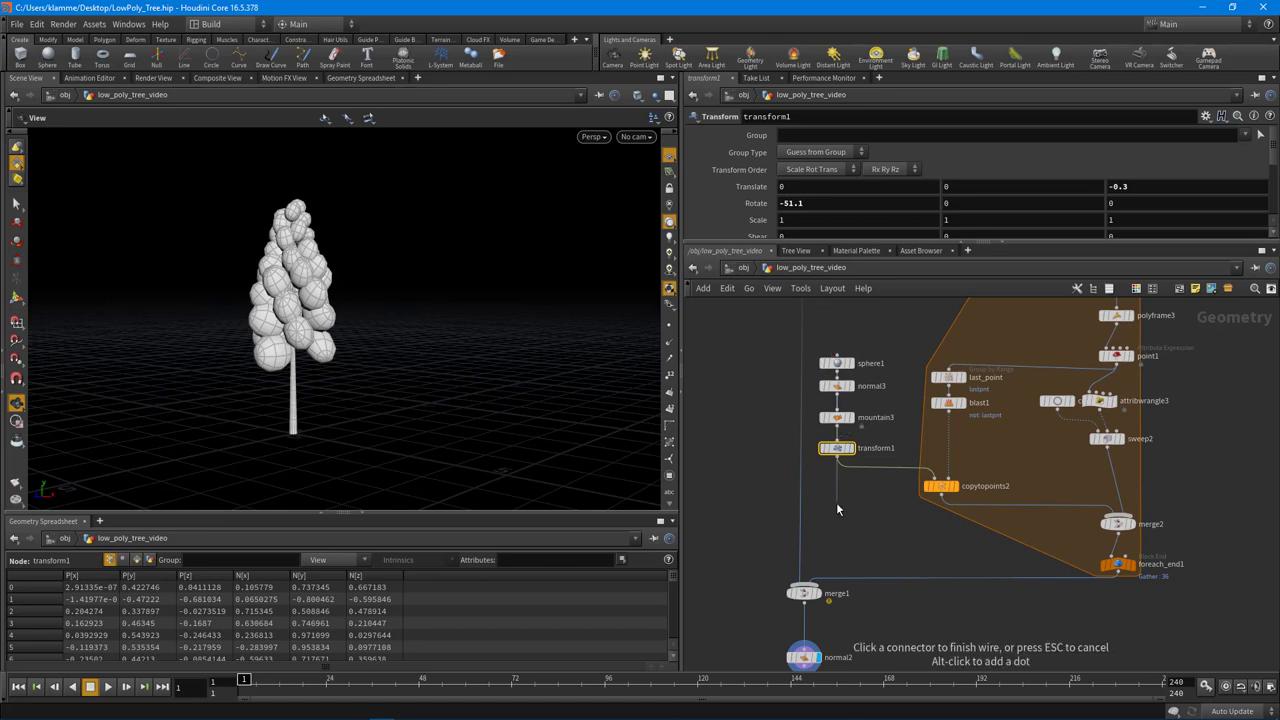
pyautogui.press('Escape')
pyautogui.moveTo(873, 340); pyautogui.dragTo(823, 477)
pyautogui.hotkey('shift', 'l')
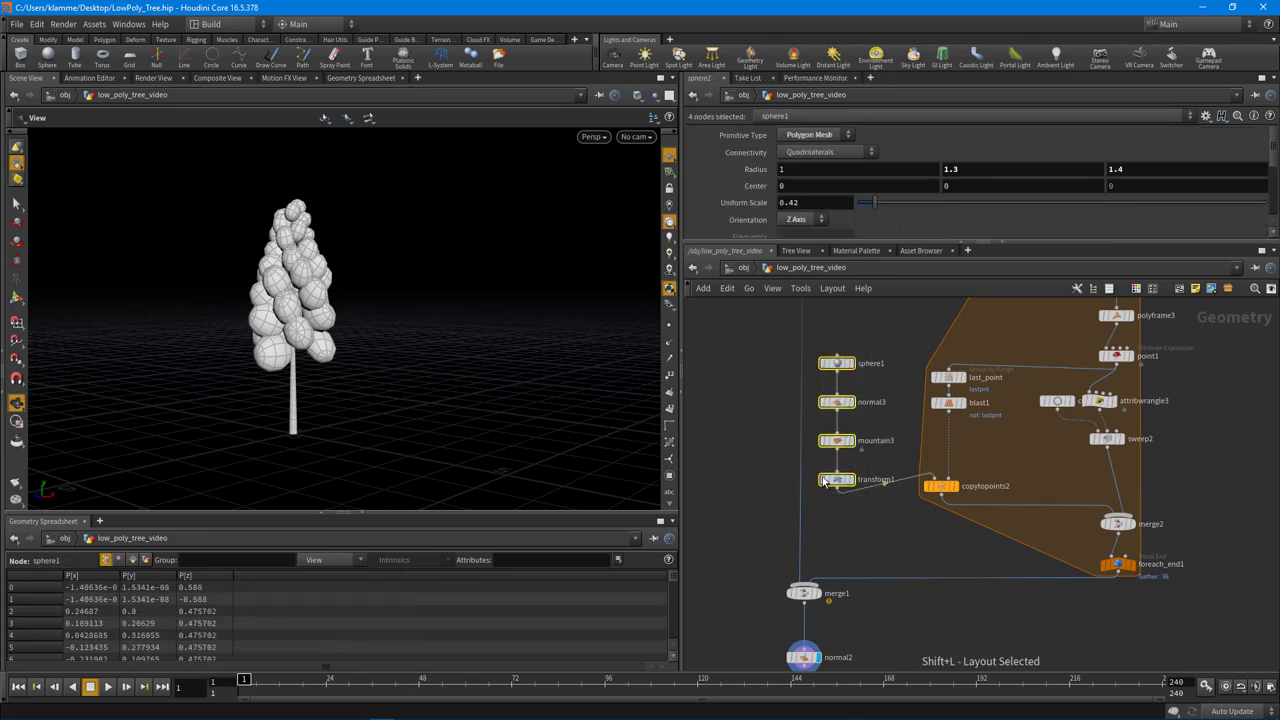
pyautogui.moveTo(837, 403); pyautogui.dragTo(867, 380)
pyautogui.click(969, 565)
# Add a Group node and insert it between copytopoints2 and merge2
pyautogui.moveTo(1063, 501); pyautogui.dragTo(1009, 489, button='middle')
pyautogui.scroll(1, 1009, 487)
pyautogui.press('Tab')
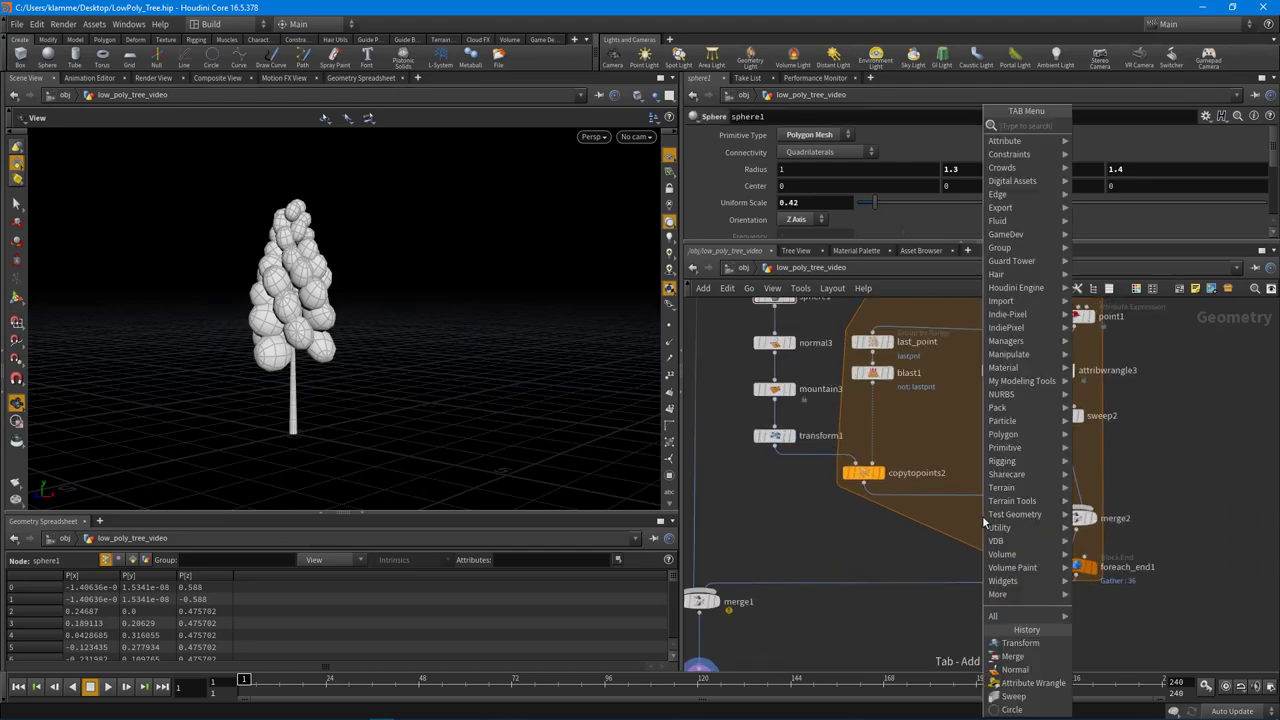
pyautogui.write('group')
pyautogui.press('Return')
pyautogui.click(955, 515)
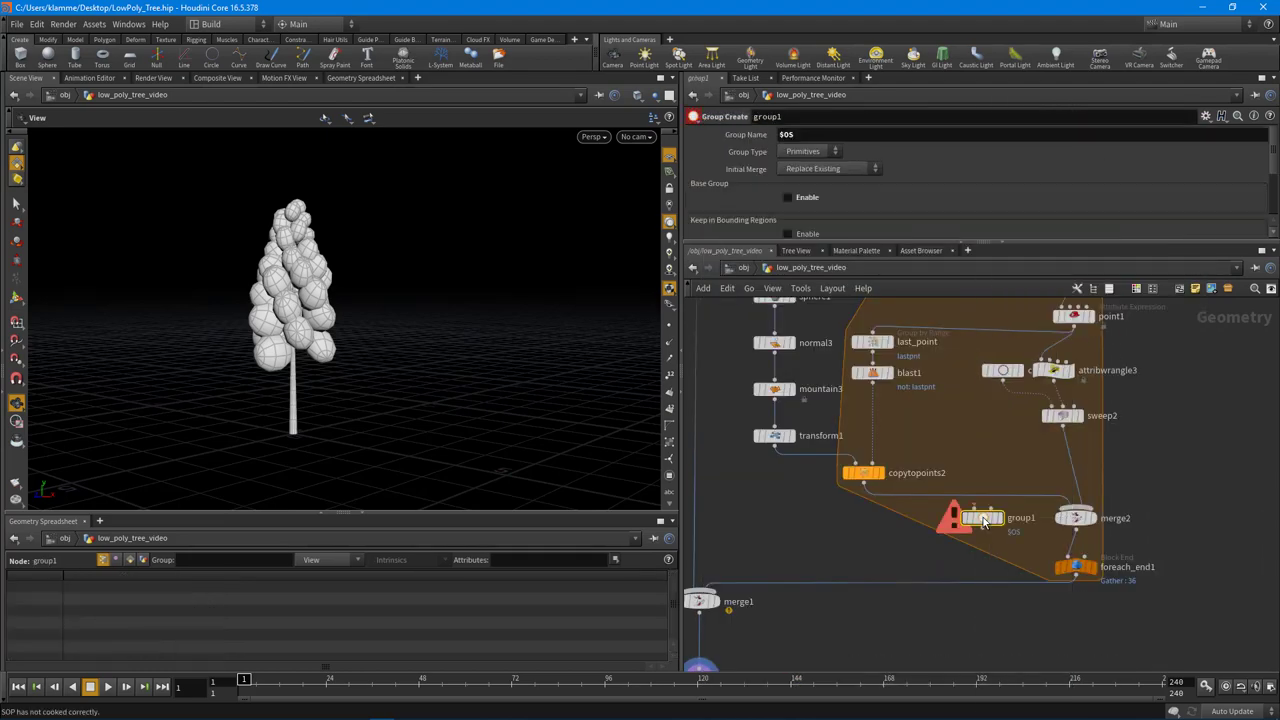
pyautogui.moveTo(955, 522); pyautogui.dragTo(868, 515)
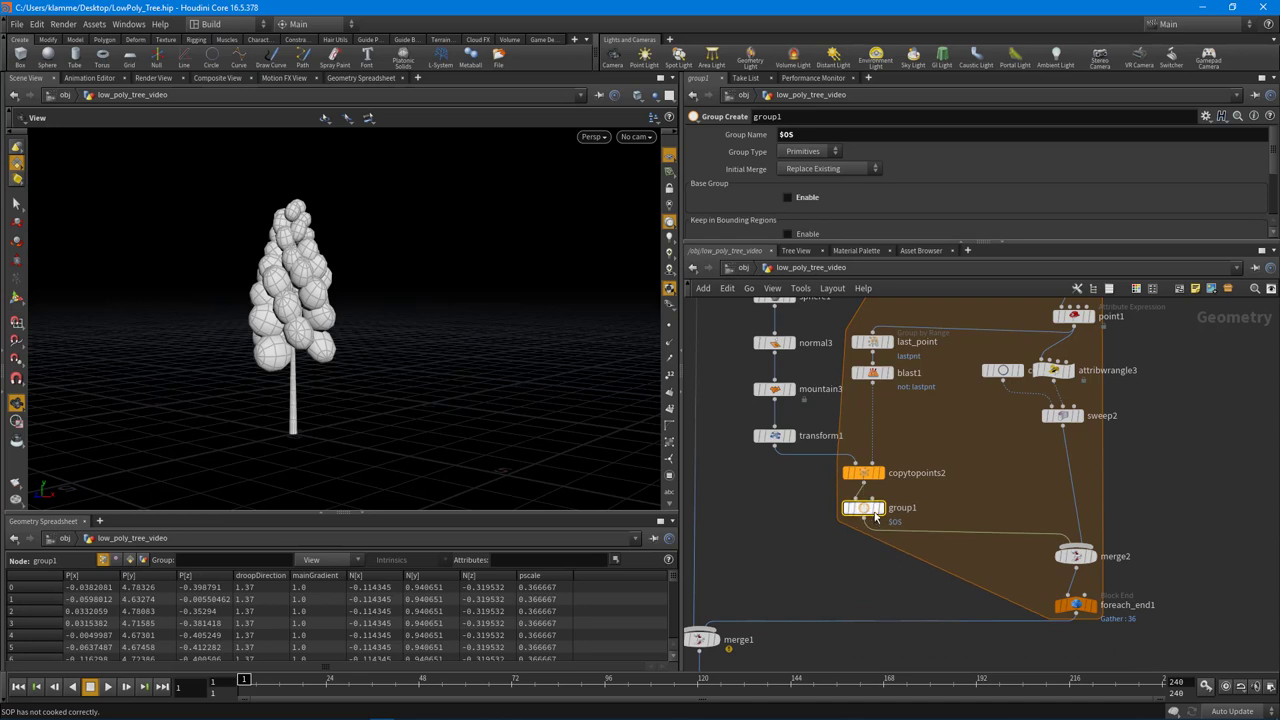
# Rename the group node below copytopoints2 to foliage and display it
pyautogui.click(903, 510)
pyautogui.write('foli')
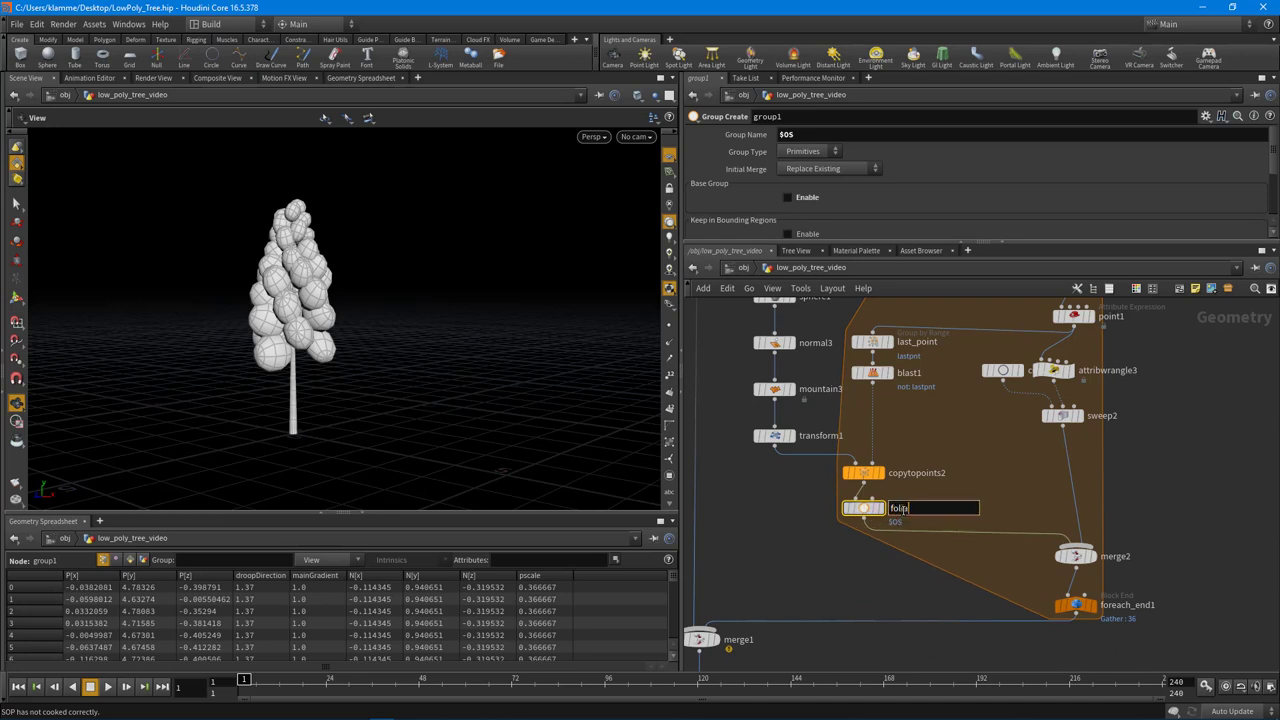
pyautogui.write('age')
pyautogui.press('Return')
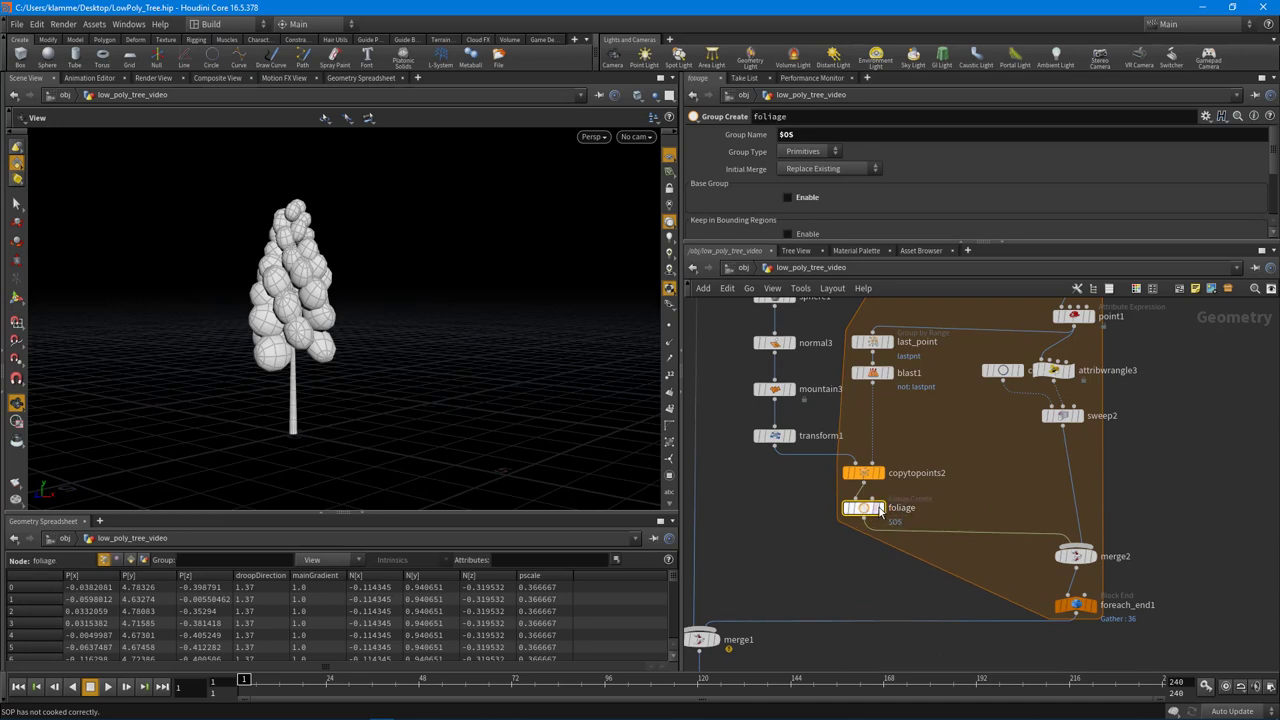
pyautogui.click(881, 511)
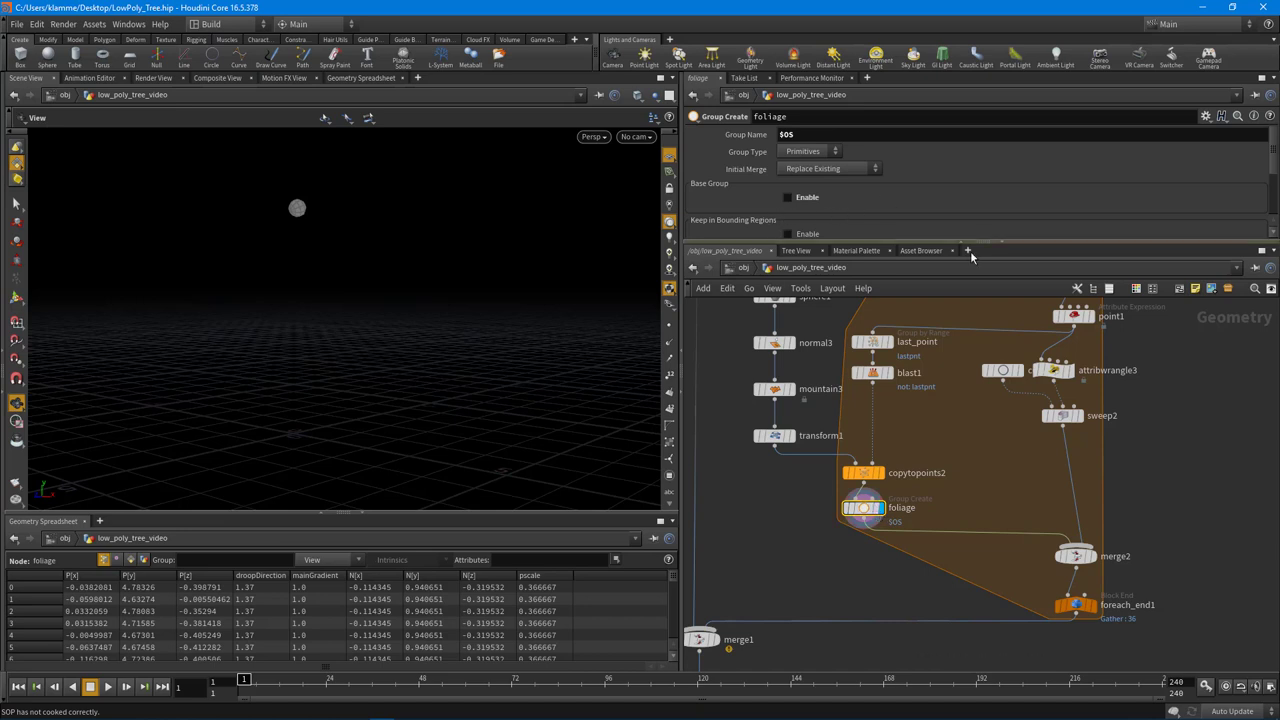
# Enlarge the parameter area and enable the Base Group option on the foliage group node
pyautogui.moveTo(1019, 242); pyautogui.dragTo(1011, 361)
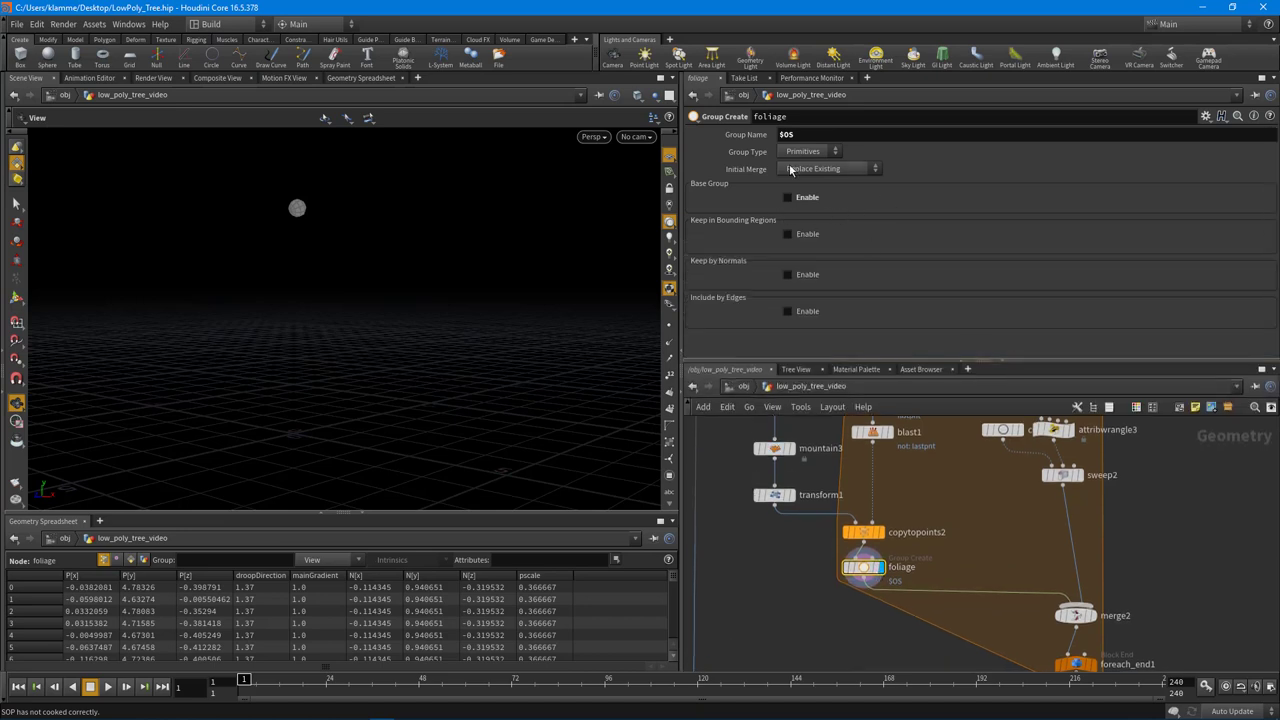
pyautogui.click(811, 154)
pyautogui.click(811, 169)
pyautogui.click(803, 199)
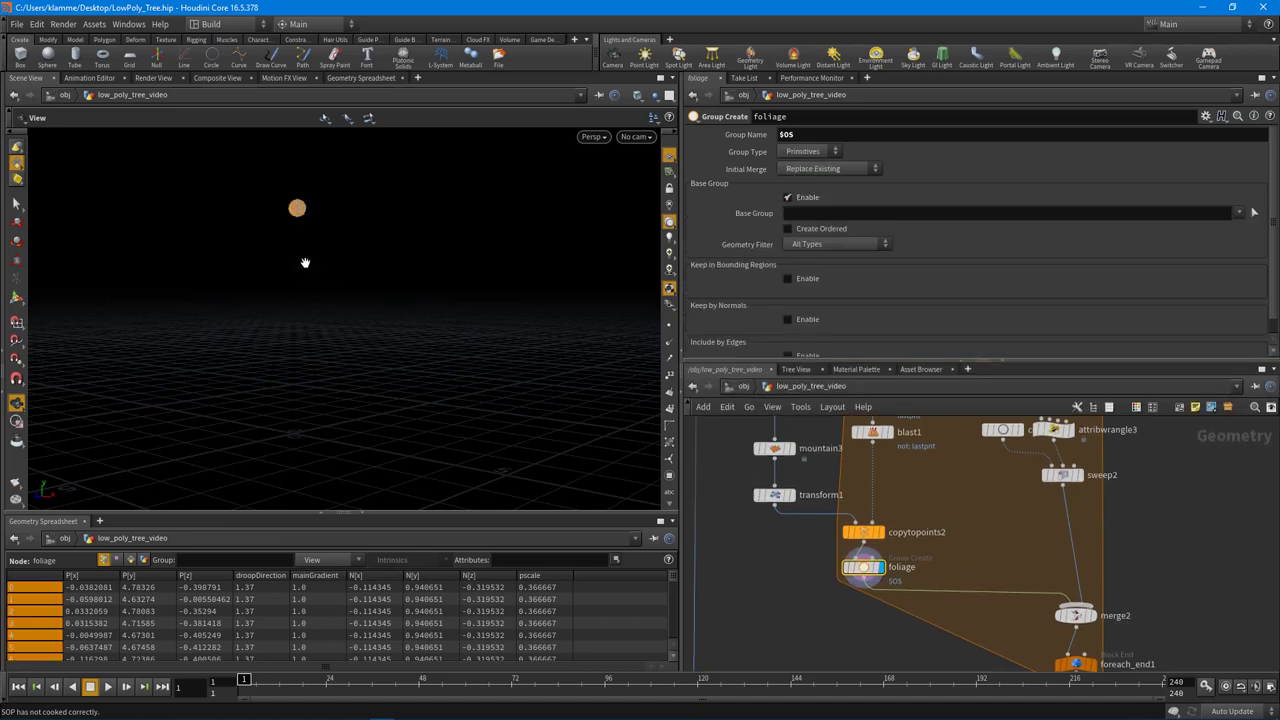
# Add a Group node and insert it between sweep2 and merge2
pyautogui.scroll(1, 306, 262)
pyautogui.moveTo(1018, 566); pyautogui.dragTo(1002, 455, button='middle')
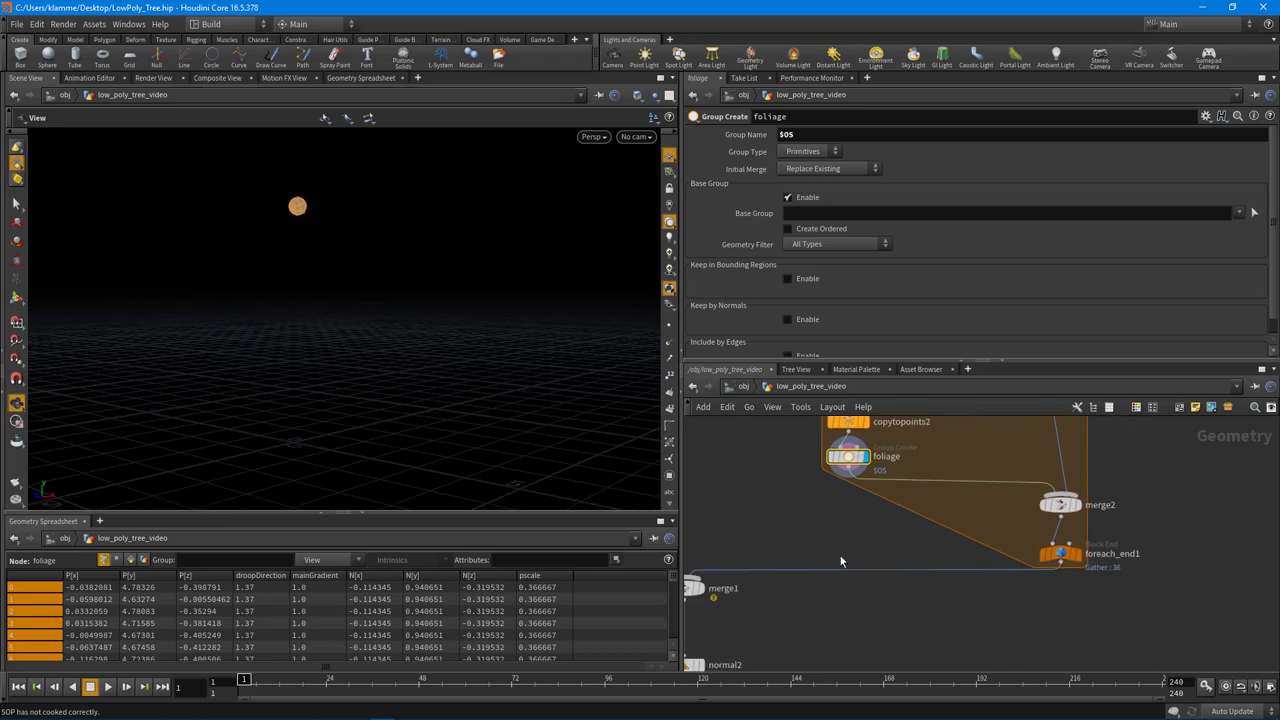
pyautogui.moveTo(840, 562); pyautogui.dragTo(837, 588, button='middle')
pyautogui.moveTo(1018, 480); pyautogui.dragTo(1011, 501, button='middle')
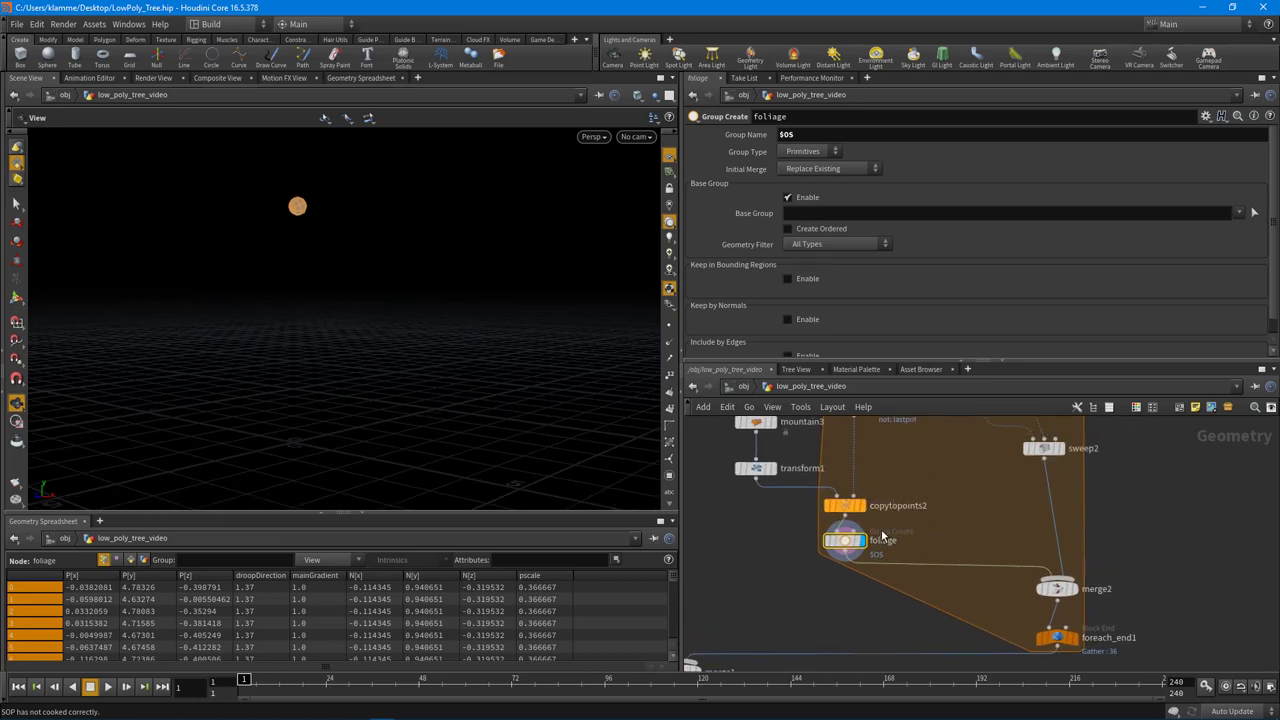
pyautogui.moveTo(848, 626); pyautogui.dragTo(868, 529, button='middle')
pyautogui.moveTo(897, 601); pyautogui.dragTo(888, 581, button='middle')
pyautogui.scroll(-3, 957, 577)
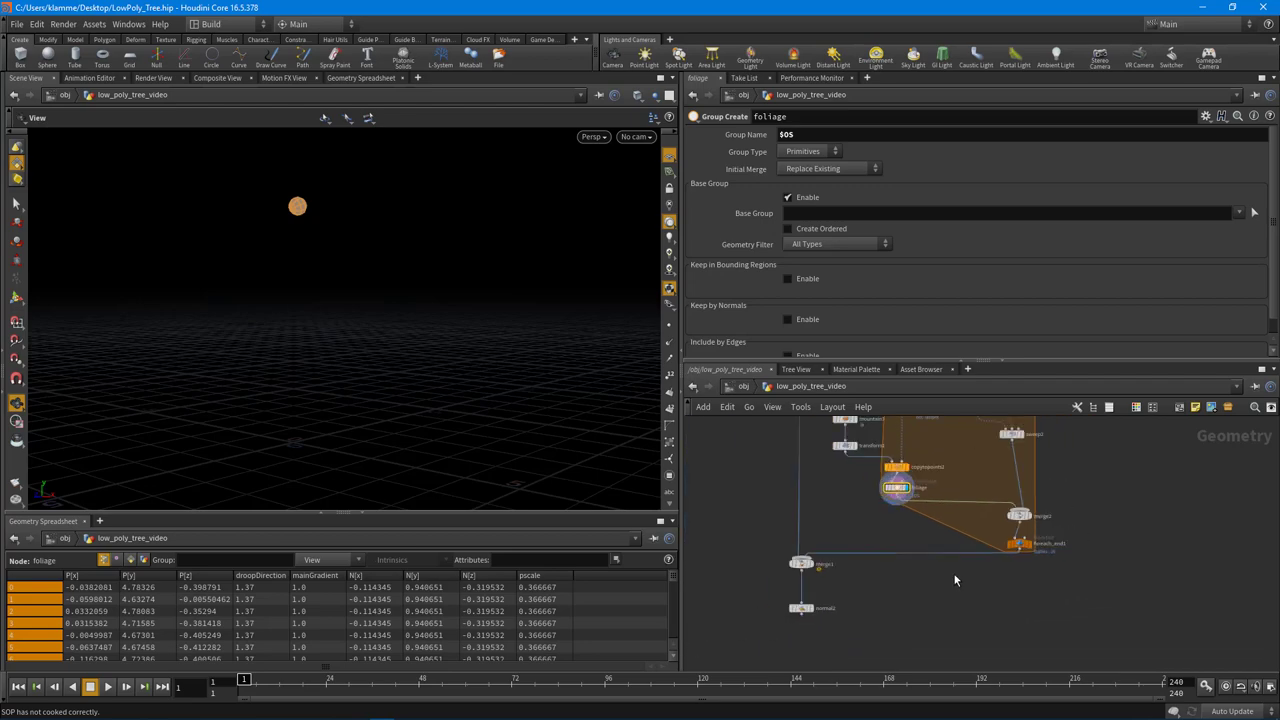
pyautogui.moveTo(1064, 467); pyautogui.dragTo(1036, 510, button='middle')
pyautogui.scroll(3, 1034, 510)
pyautogui.press('Tab')
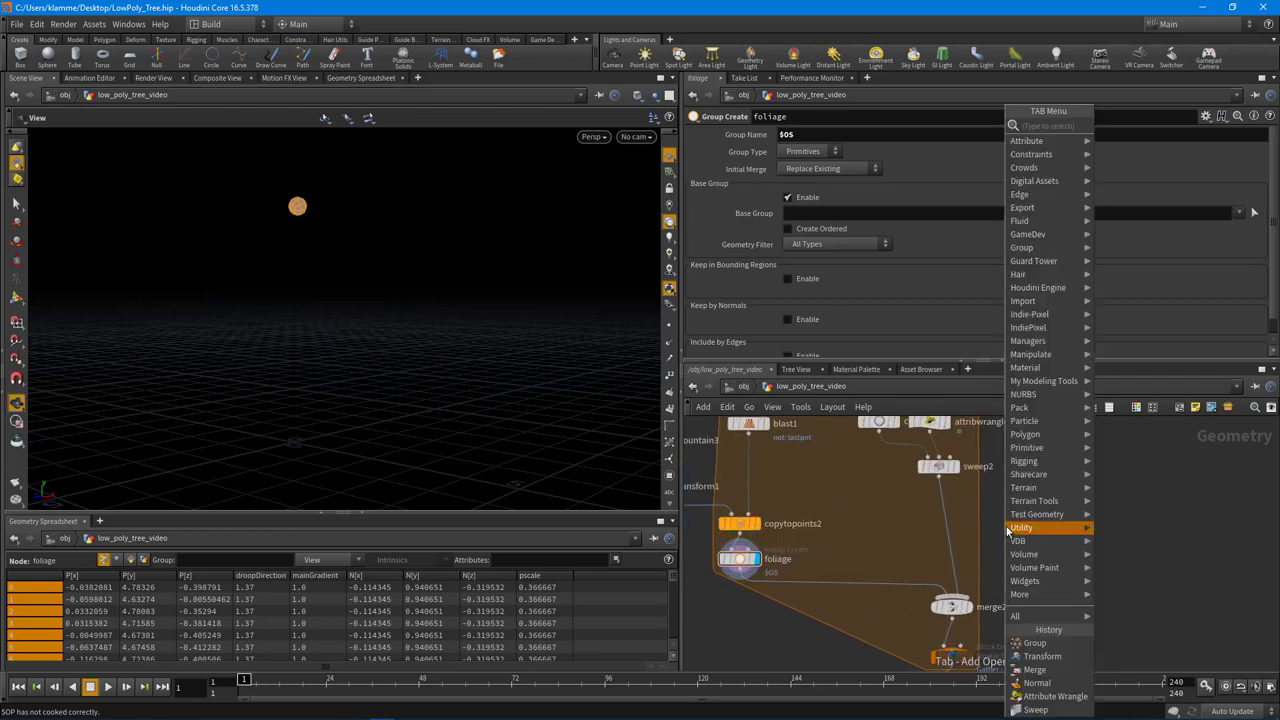
pyautogui.write('gro')
pyautogui.press('Return')
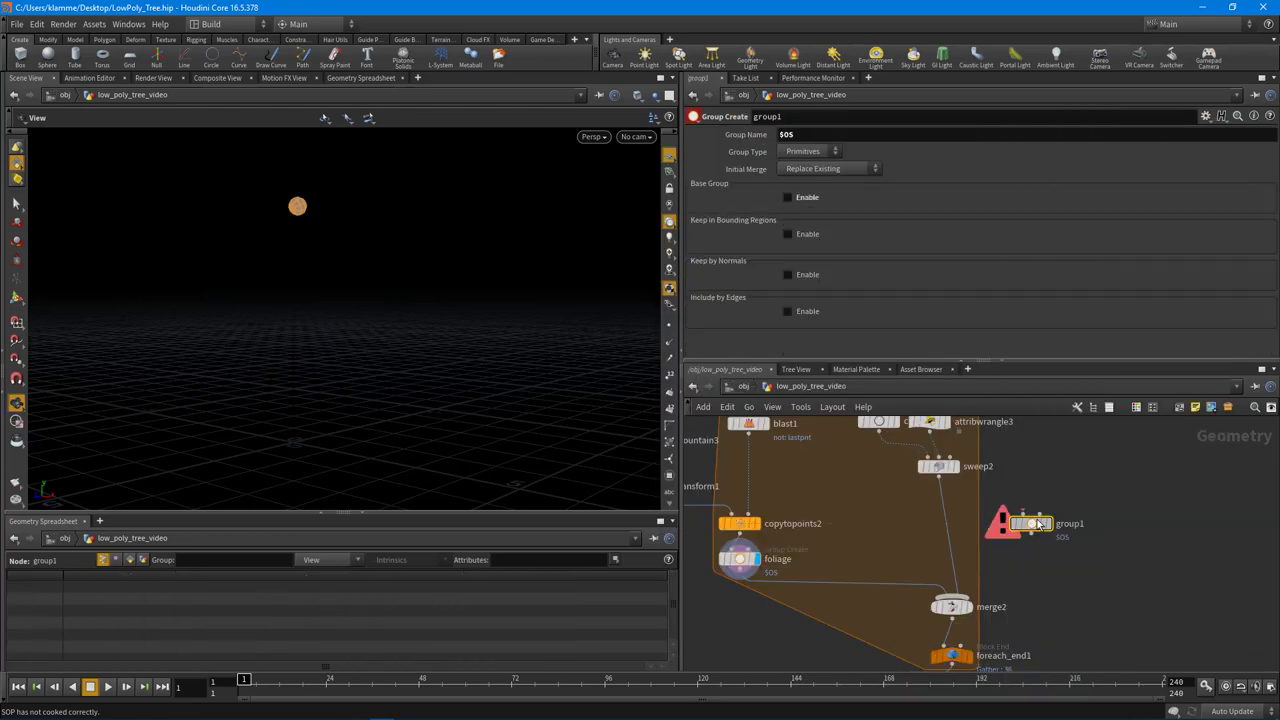
pyautogui.click(947, 526)
# Rename the group node below sweep2 to branches, enable its Base Group option and display it
pyautogui.doubleClick(985, 524)
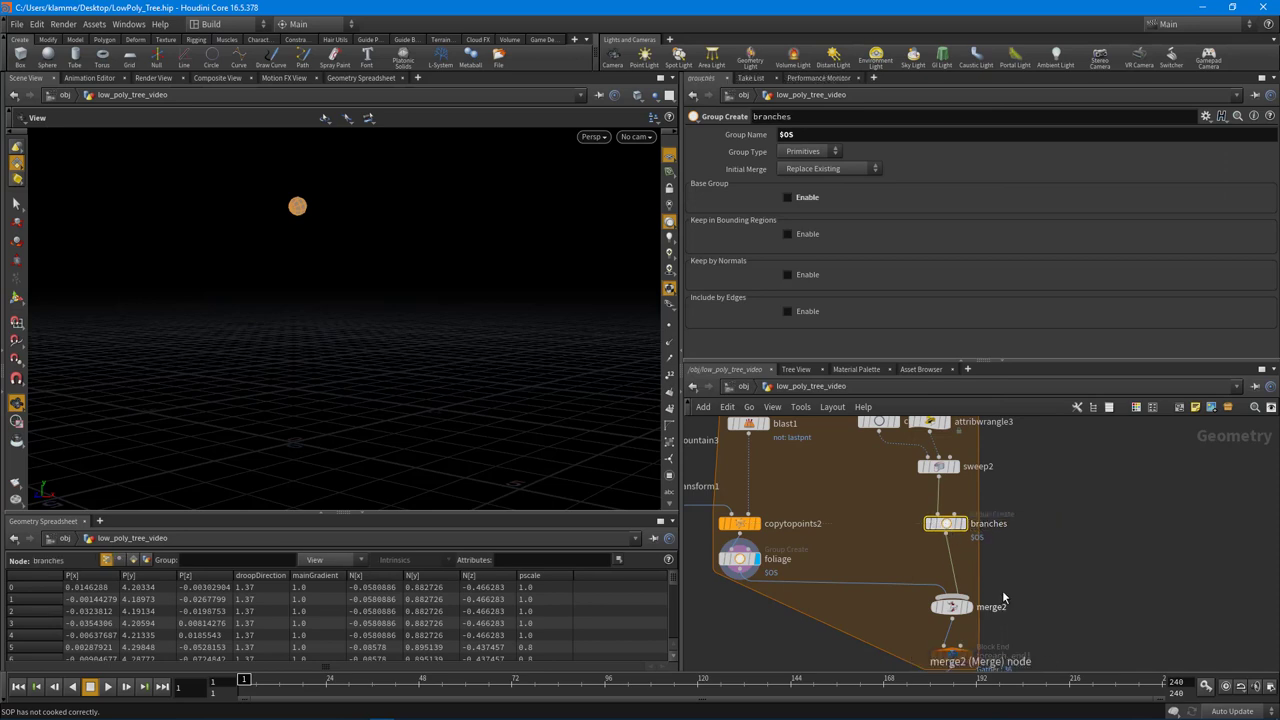
pyautogui.moveTo(1052, 570); pyautogui.dragTo(1048, 554, button='middle')
pyautogui.moveTo(1007, 483); pyautogui.dragTo(1006, 508, button='middle')
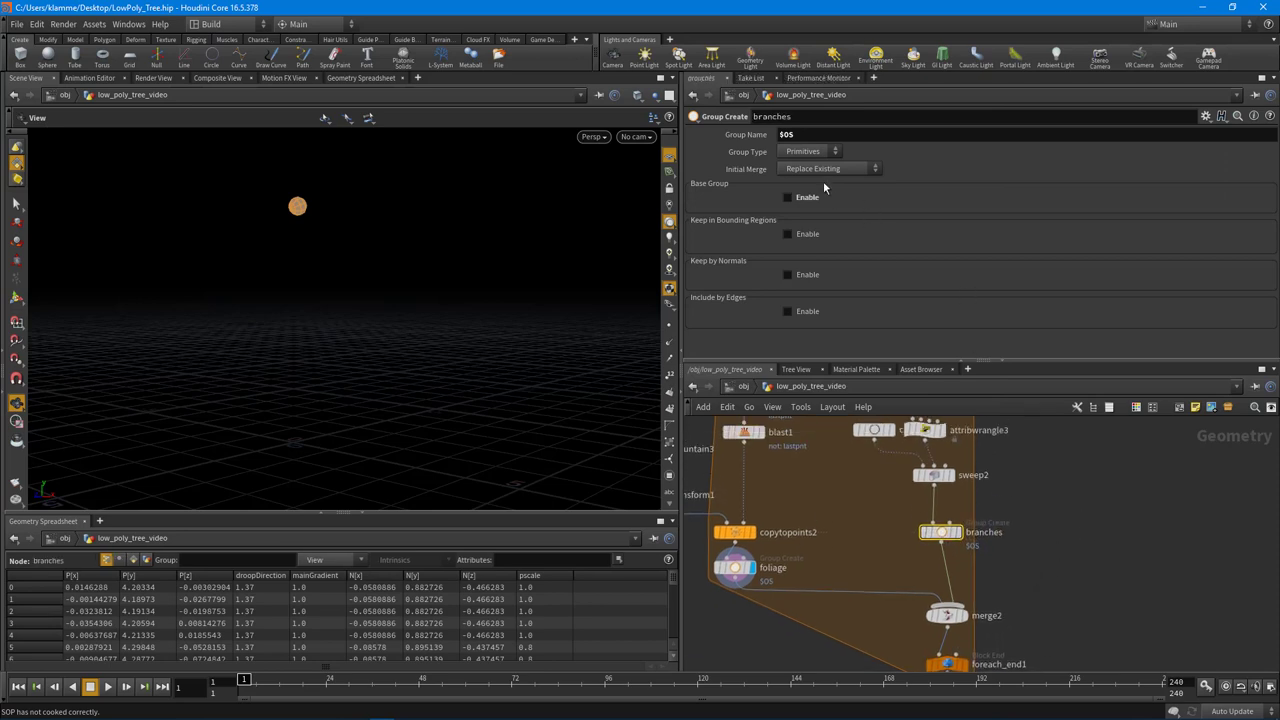
pyautogui.click(788, 197)
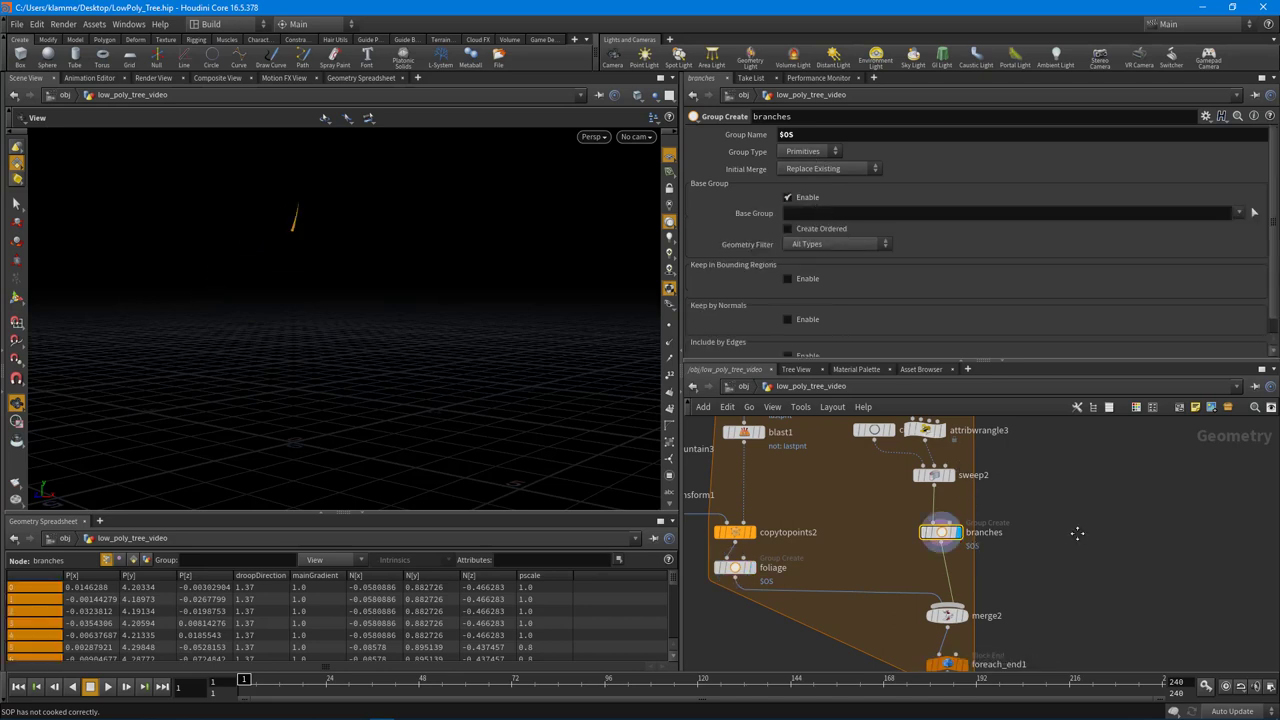
# Display foreach_end1 and examine the combined branches and foliage up close from below
pyautogui.moveTo(1077, 533); pyautogui.dragTo(1103, 425, button='middle')
pyautogui.click(982, 563)
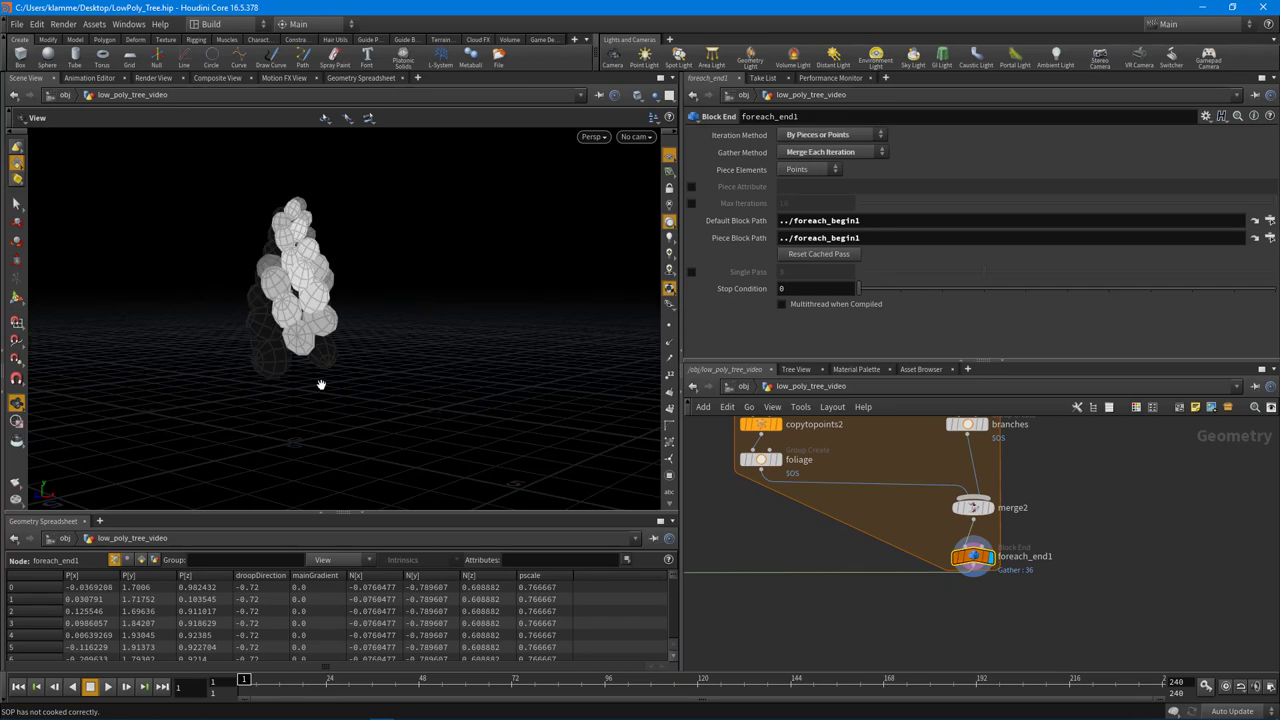
pyautogui.moveTo(991, 541); pyautogui.dragTo(1019, 511, button='middle')
pyautogui.moveTo(246, 371); pyautogui.dragTo(217, 314)
pyautogui.scroll(5, 380, 346)
pyautogui.scroll(1, 303, 197)
# Display merge1 and move normal2 further down beneath it
pyautogui.moveTo(924, 515); pyautogui.dragTo(929, 547, button='middle')
pyautogui.click(927, 548)
pyautogui.moveTo(817, 563); pyautogui.dragTo(845, 537, button='middle')
pyautogui.click(769, 486)
pyautogui.moveTo(775, 548); pyautogui.dragTo(775, 609)
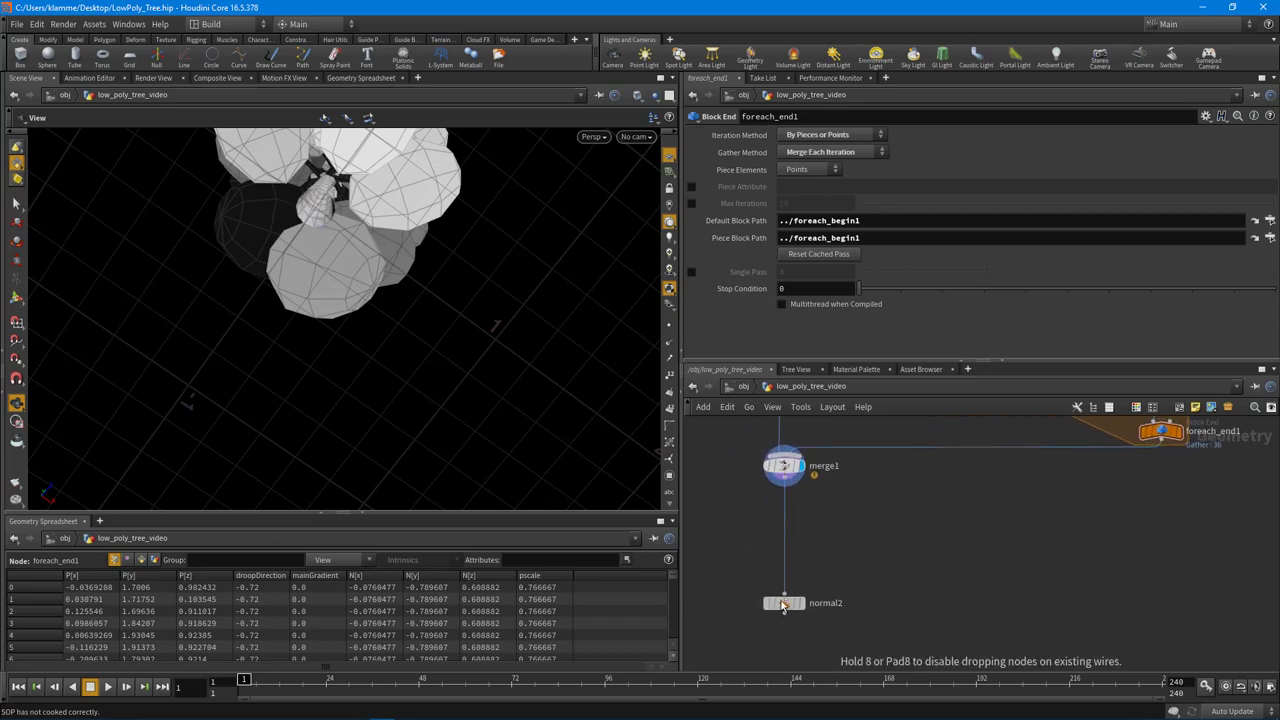
# Add a Group node and insert it on the trunk wire directly above merge1
pyautogui.moveTo(740, 450); pyautogui.dragTo(764, 629, button='middle')
pyautogui.press('Tab')
pyautogui.write('group')
pyautogui.press('Return')
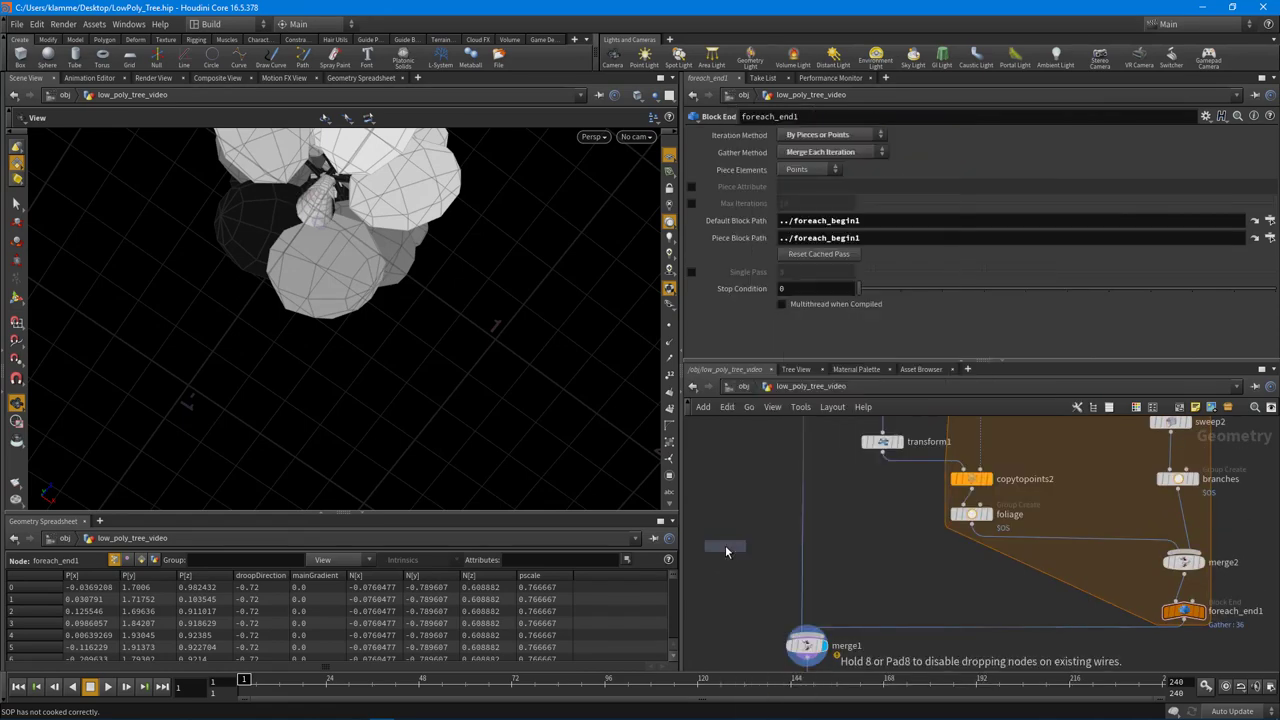
pyautogui.click(732, 551)
pyautogui.moveTo(755, 552); pyautogui.dragTo(812, 559)
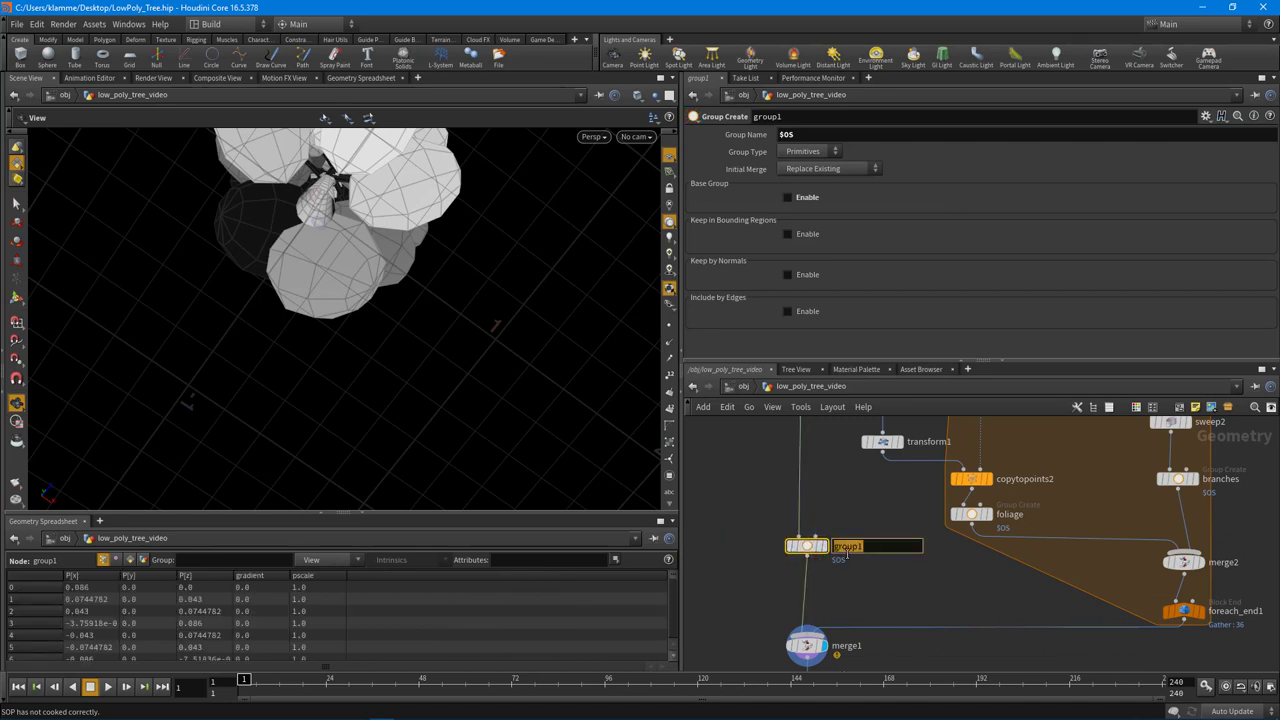
# Rename the group node above merge1 to trunk, enable its Base Group option and display the whole trunk
pyautogui.press('Return')
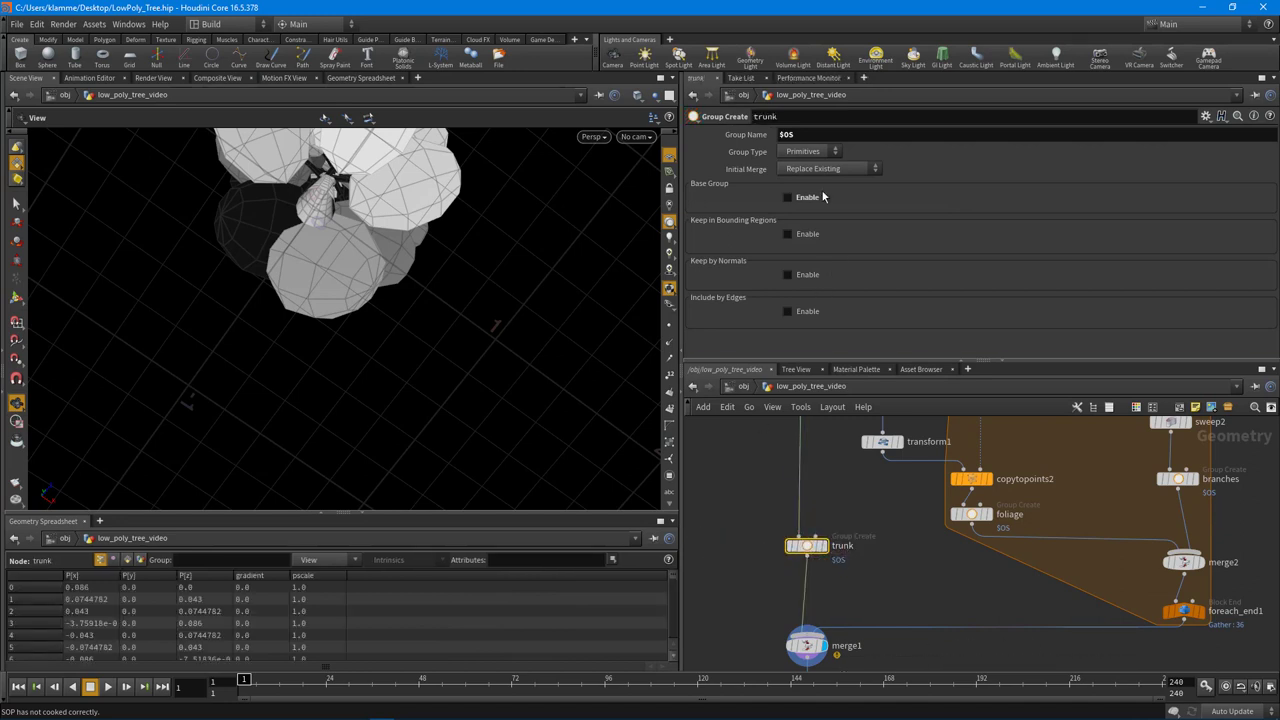
pyautogui.click(825, 547)
pyautogui.moveTo(304, 286); pyautogui.dragTo(410, 278)
pyautogui.rightClick(410, 278)
pyautogui.click(432, 298)
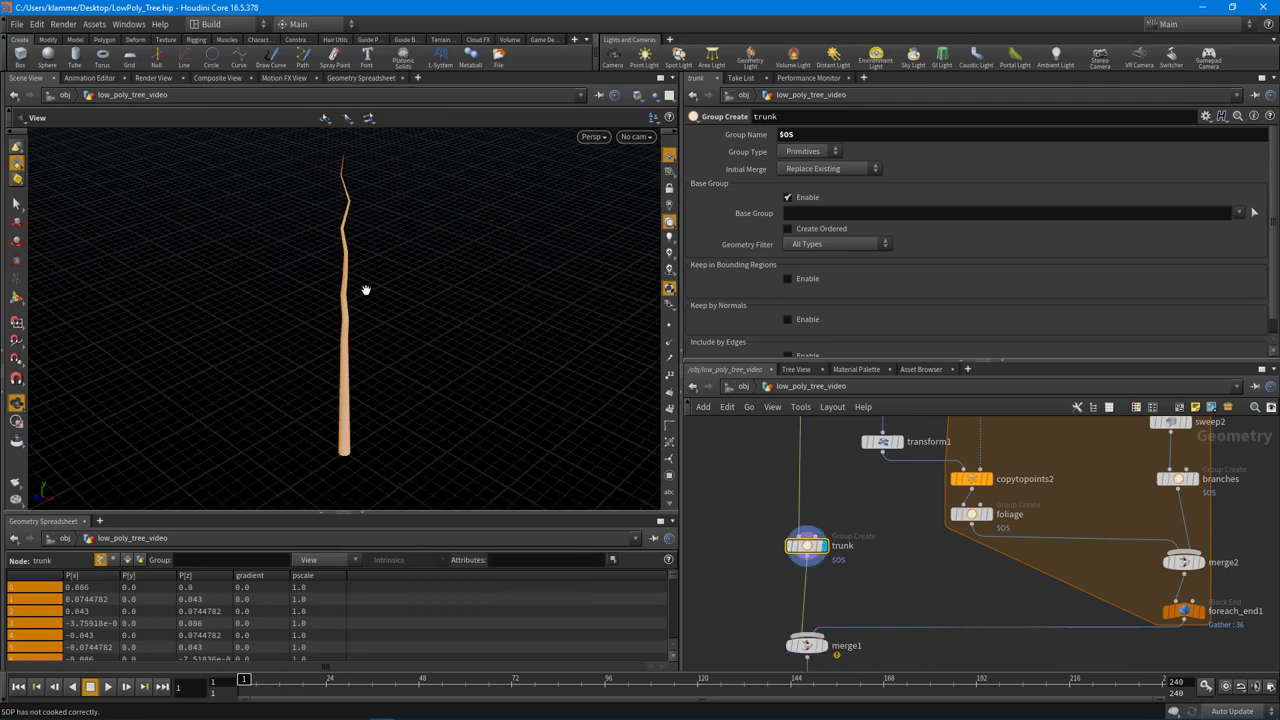
pyautogui.moveTo(482, 301); pyautogui.dragTo(420, 291)
# Add a Blast node beside the merge1 chain, feed it from merge1's output and display it
pyautogui.moveTo(894, 668); pyautogui.dragTo(887, 513, button='middle')
pyautogui.scroll(-2, 892, 540)
pyautogui.moveTo(897, 559); pyautogui.dragTo(885, 534, button='middle')
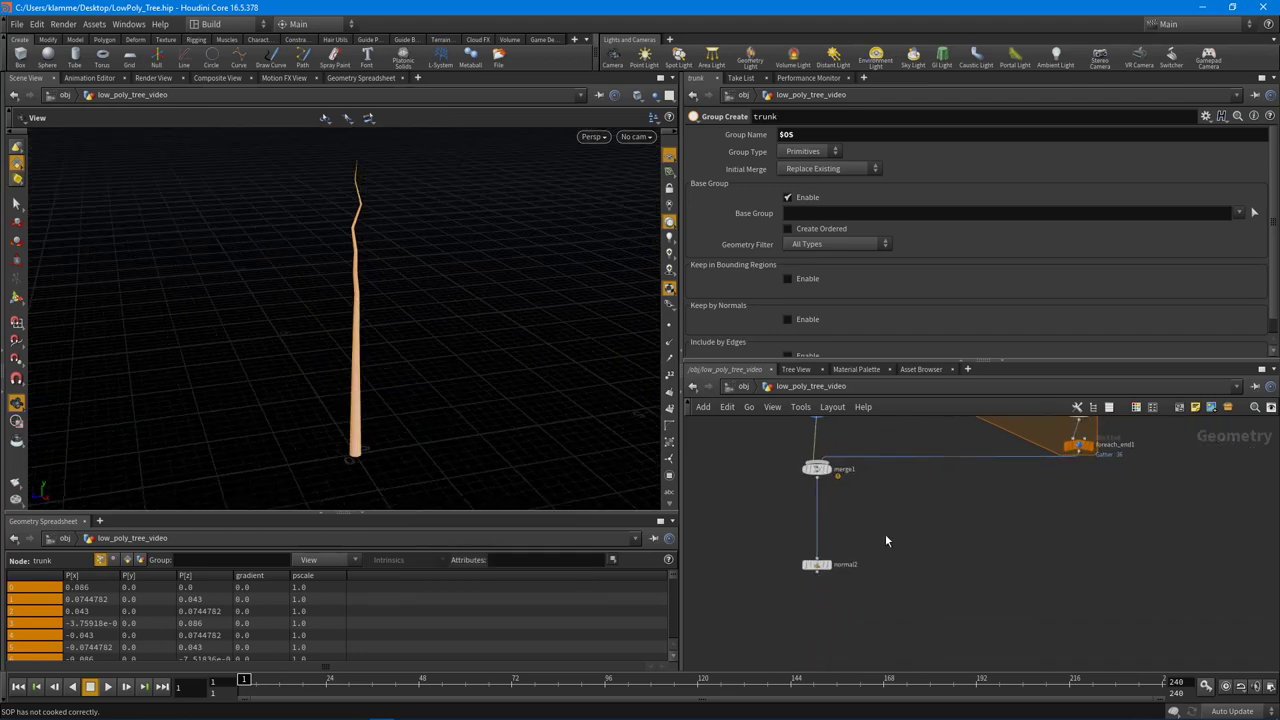
pyautogui.press('Tab')
pyautogui.write('blast')
pyautogui.press('Return')
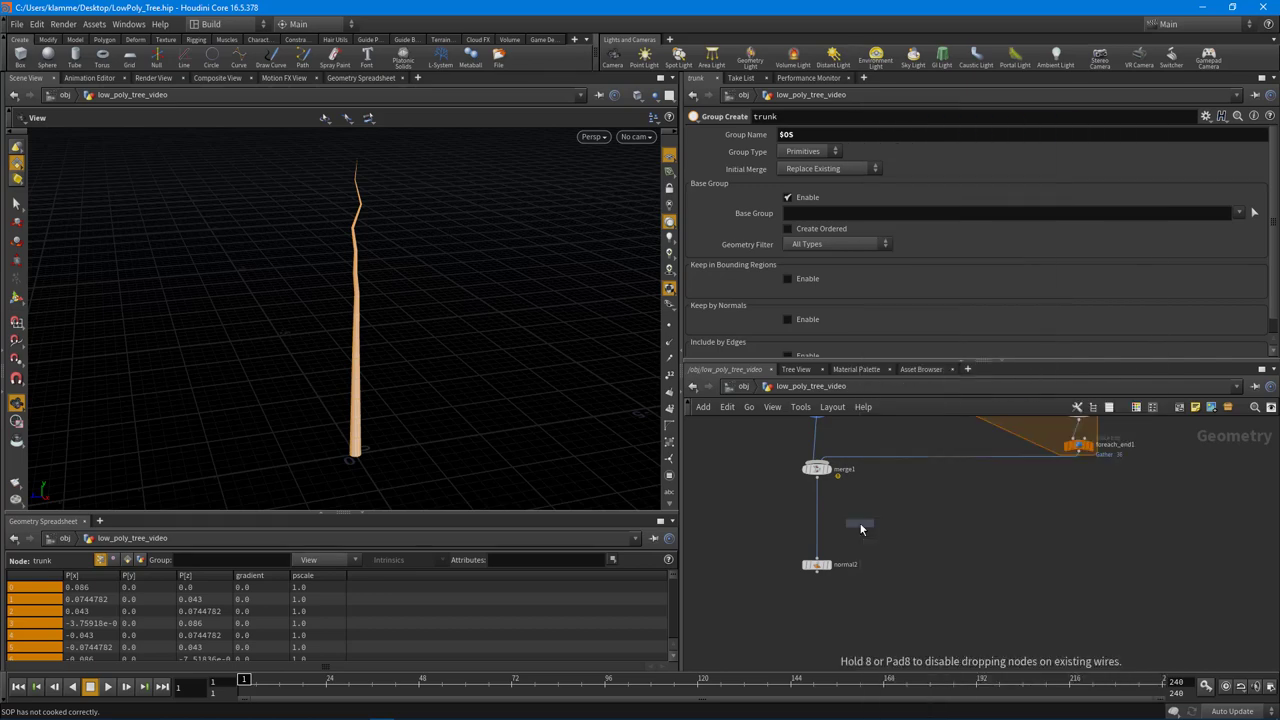
pyautogui.click(861, 529)
pyautogui.scroll(3, 859, 529)
pyautogui.click(776, 429)
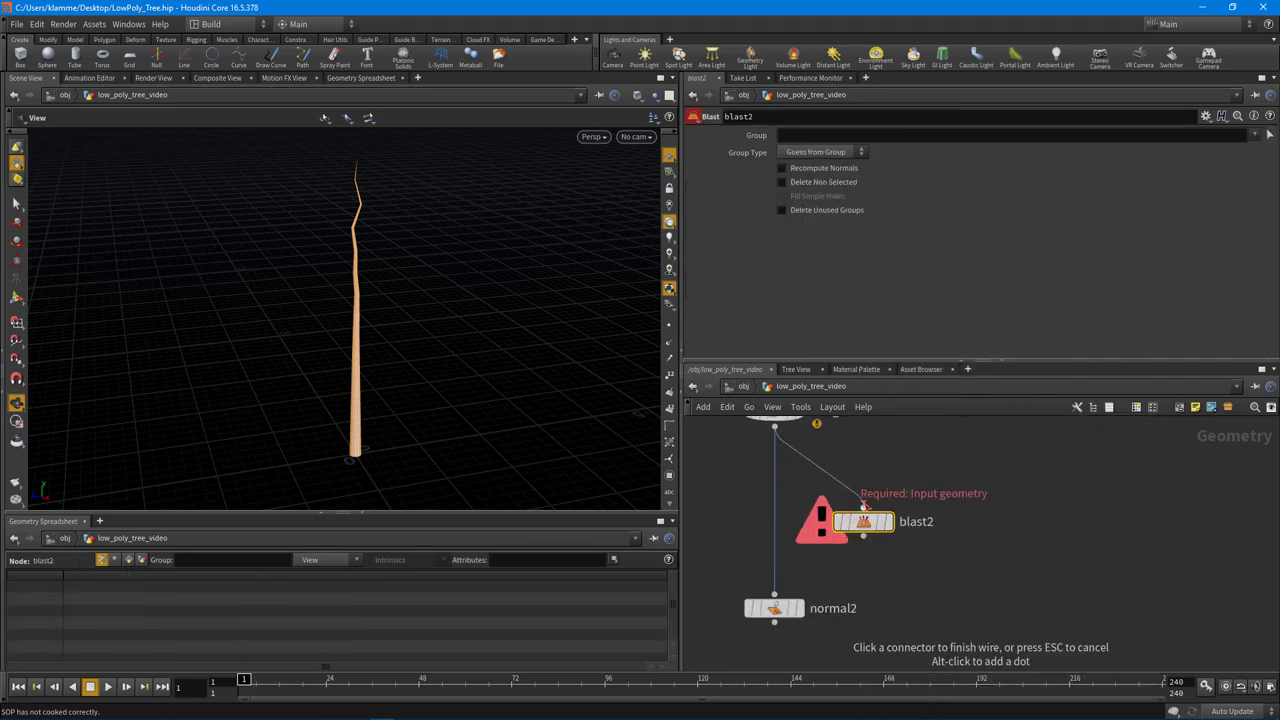
pyautogui.click(864, 507)
pyautogui.moveTo(874, 526); pyautogui.dragTo(974, 472)
pyautogui.click(990, 468)
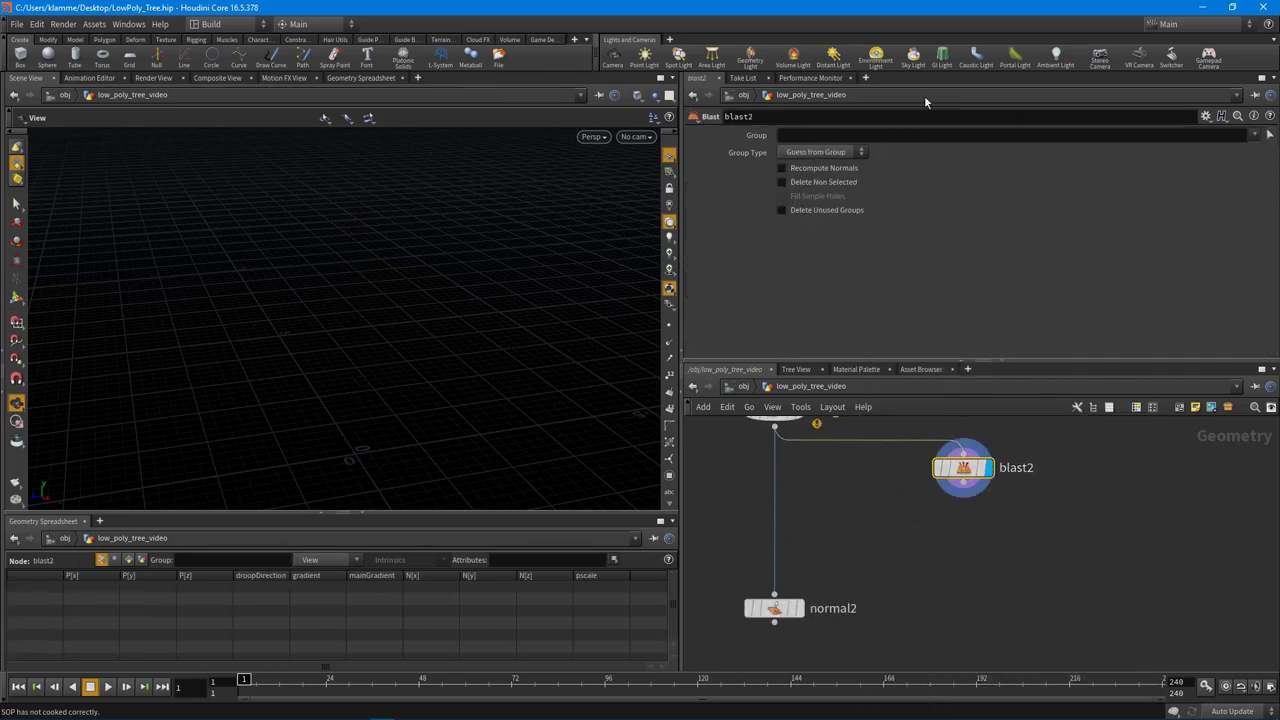
# Set blast2's group to foliage and enable Delete Non Selected to isolate the foliage
pyautogui.click(1242, 168)
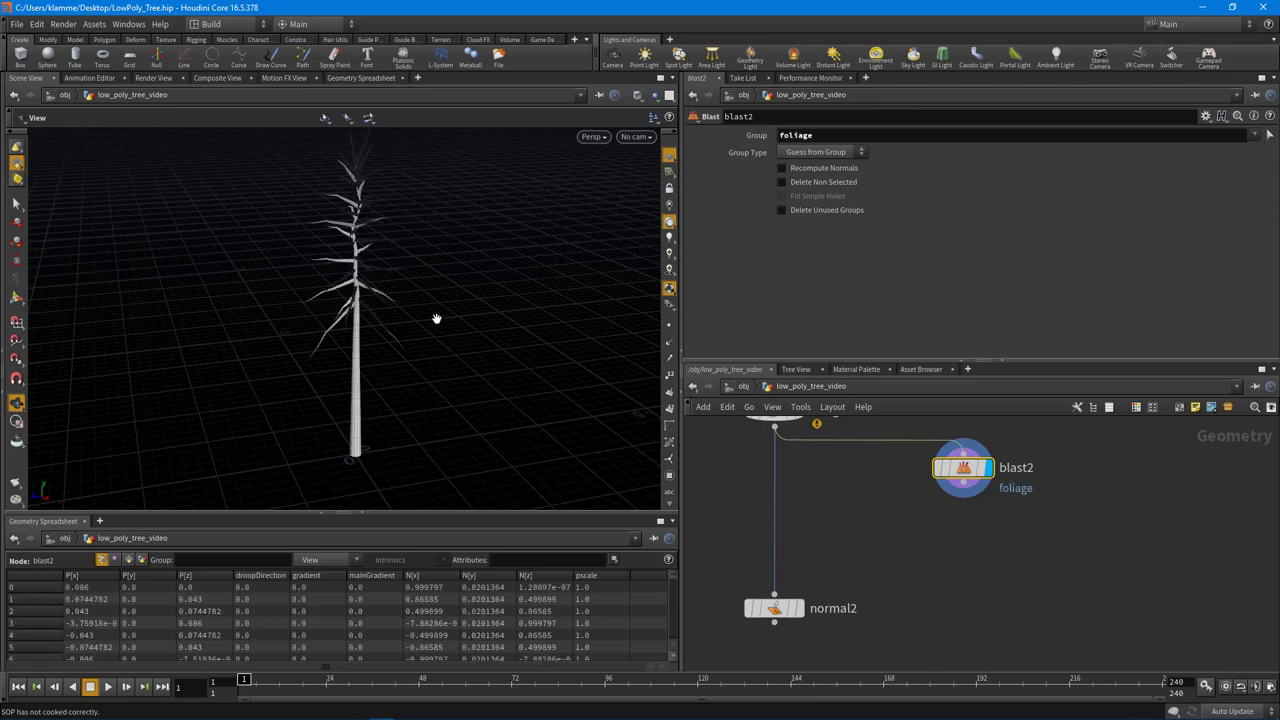
pyautogui.moveTo(437, 318); pyautogui.dragTo(388, 286)
pyautogui.click(840, 182)
pyautogui.moveTo(345, 382); pyautogui.dragTo(378, 322)
# Add a VDB from Polygons node below blast2, connect it to blast2's output and display it
pyautogui.moveTo(923, 529); pyautogui.dragTo(911, 527, button='middle')
pyautogui.click(911, 527)
pyautogui.press('Tab')
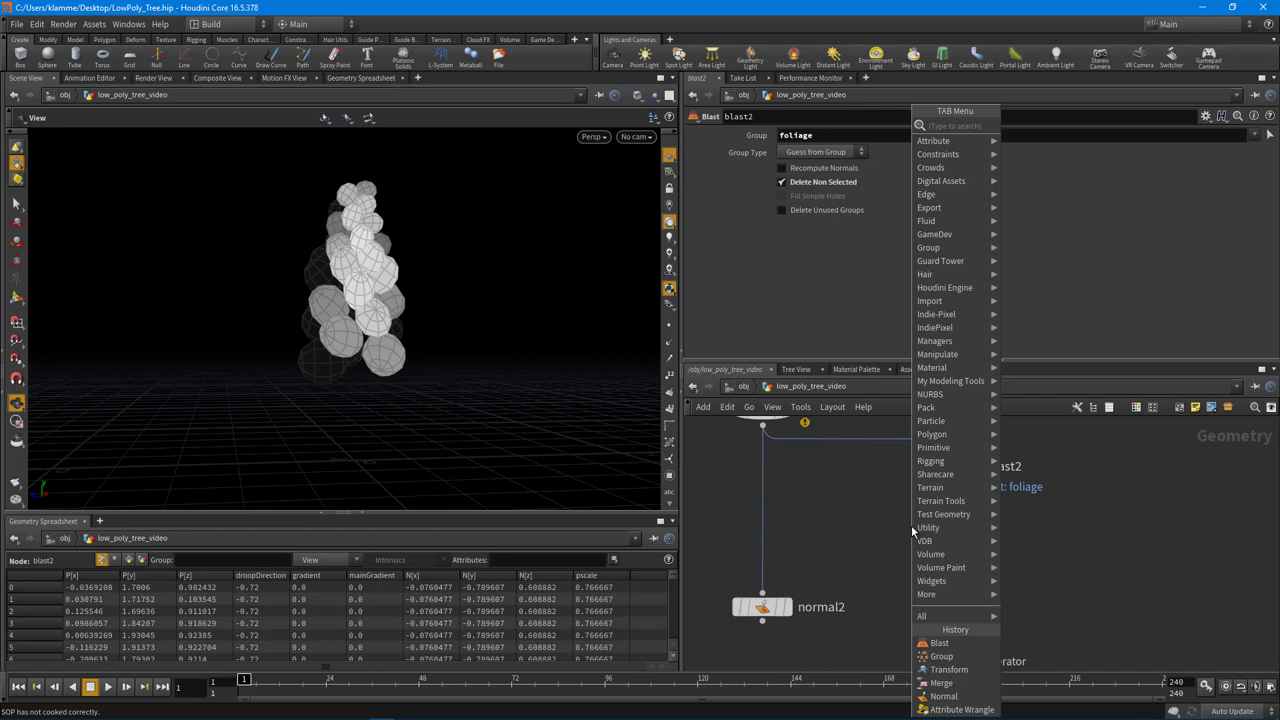
pyautogui.write('vdb')
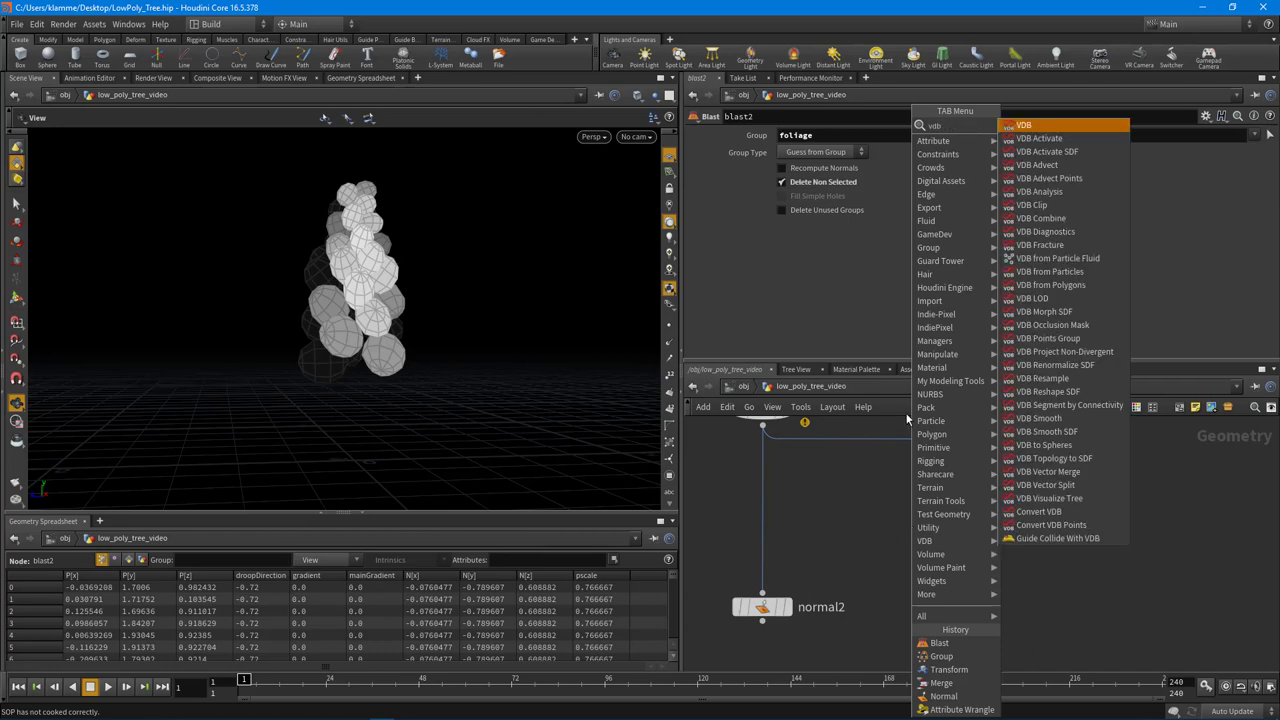
pyautogui.click(1075, 285)
pyautogui.click(953, 531)
pyautogui.scroll(2, 951, 510)
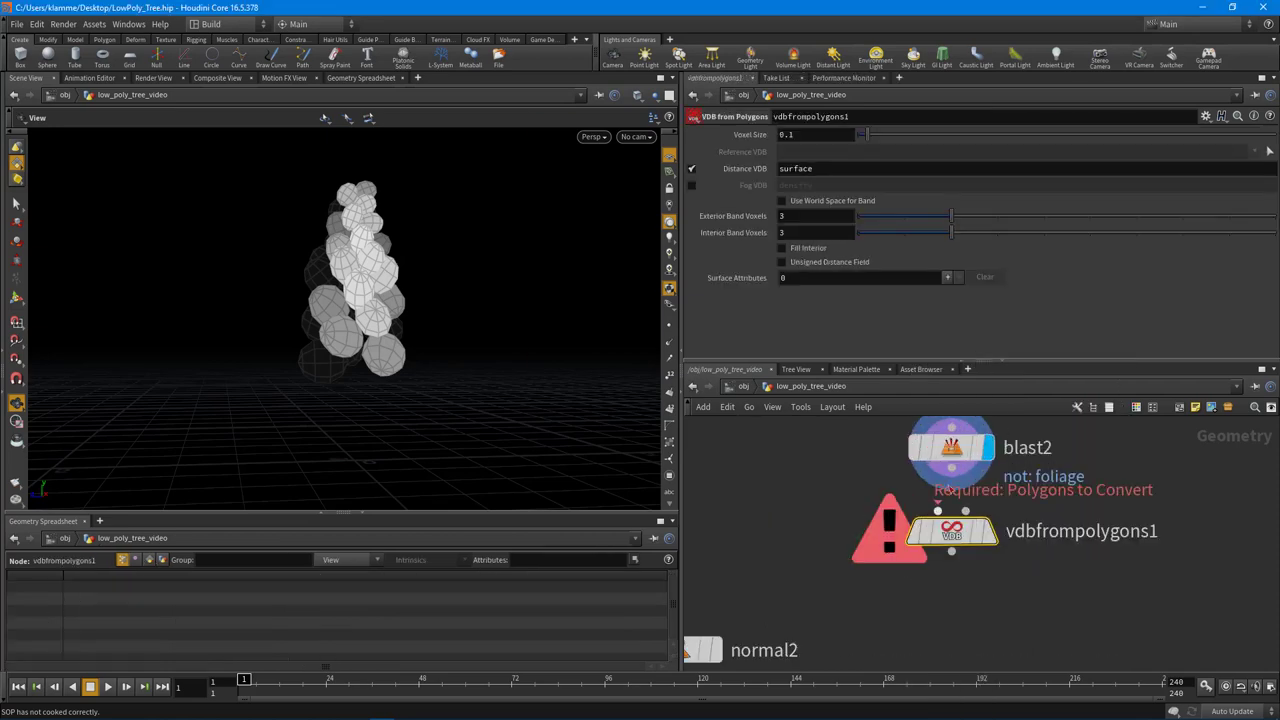
pyautogui.click(951, 468)
pyautogui.click(938, 511)
pyautogui.click(989, 532)
pyautogui.moveTo(436, 387); pyautogui.dragTo(238, 372)
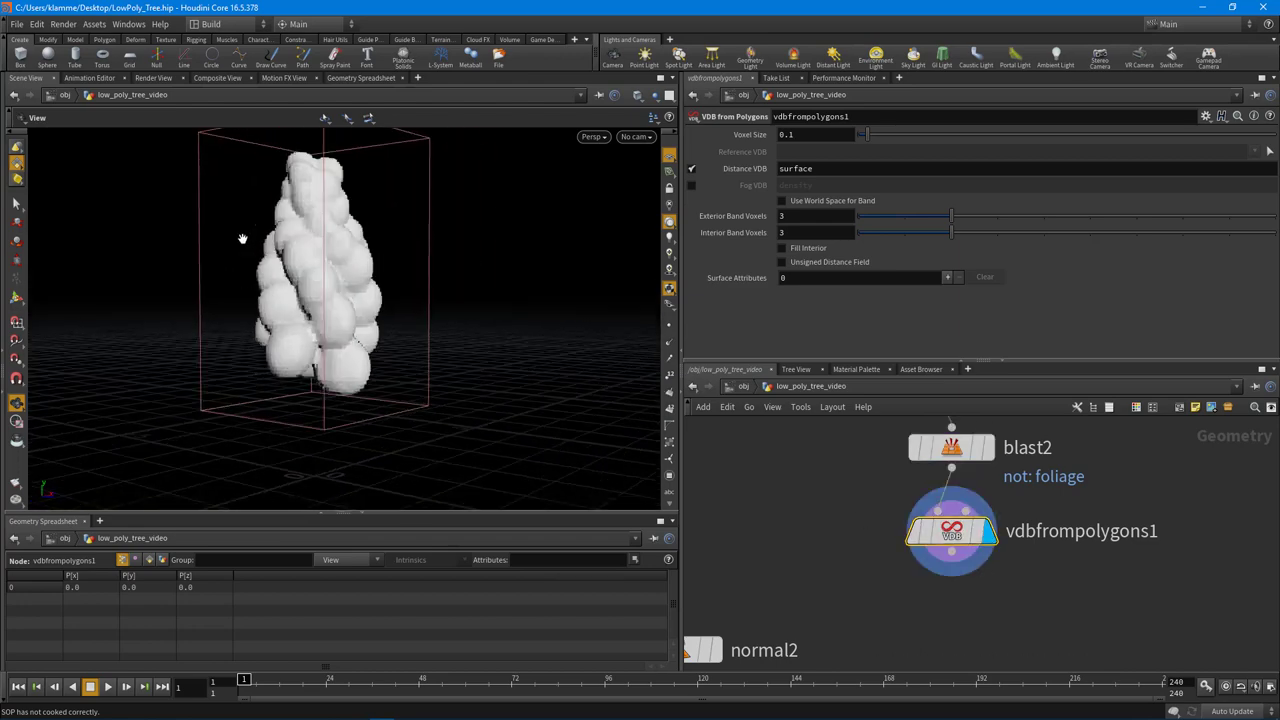
pyautogui.moveTo(242, 239); pyautogui.dragTo(372, 300)
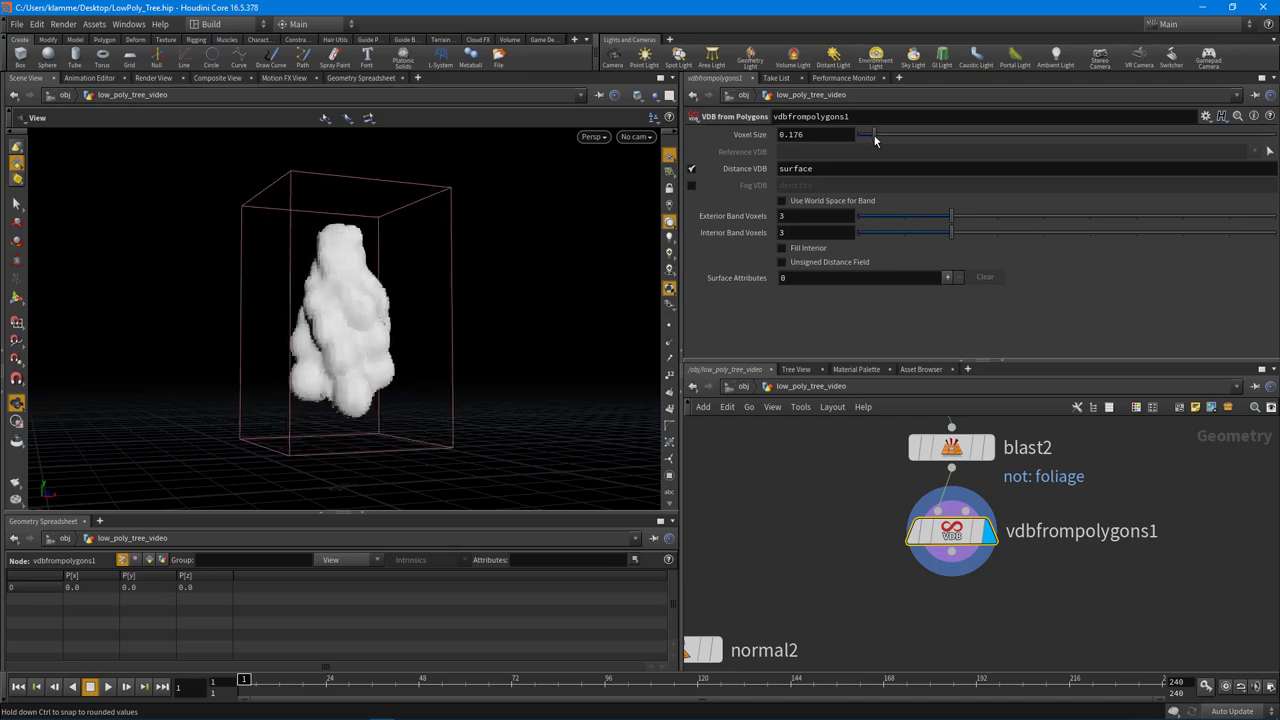
# Set vdbfrompolygons1's voxel size to 0.272 to blend the foliage spheres into a coarser volume
pyautogui.moveTo(882, 138); pyautogui.dragTo(870, 138)
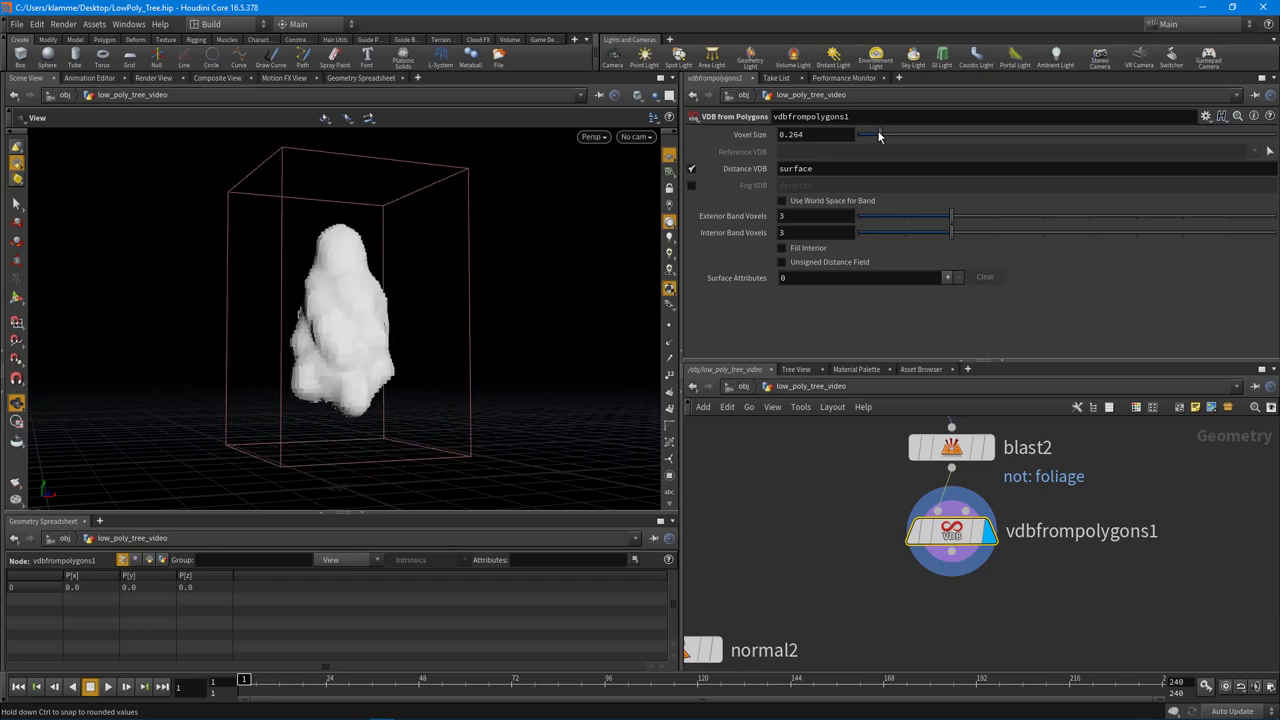
pyautogui.moveTo(880, 138); pyautogui.dragTo(877, 136)
pyautogui.moveTo(517, 338); pyautogui.dragTo(360, 342)
pyautogui.moveTo(877, 137); pyautogui.dragTo(882, 147)
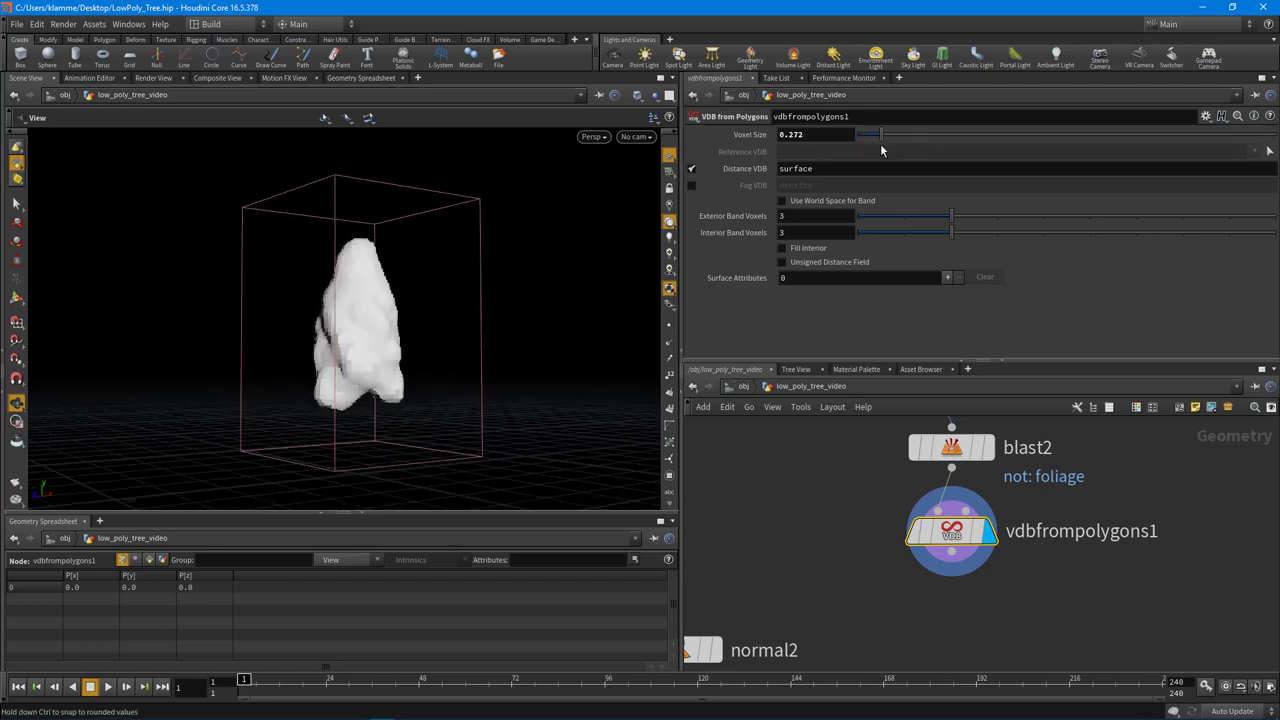
pyautogui.moveTo(385, 345); pyautogui.dragTo(435, 366)
# Add a Convert VDB node below vdbfrompolygons1, connect it to that node's output and display it
pyautogui.moveTo(918, 587); pyautogui.dragTo(942, 527, button='middle')
pyautogui.press('Tab')
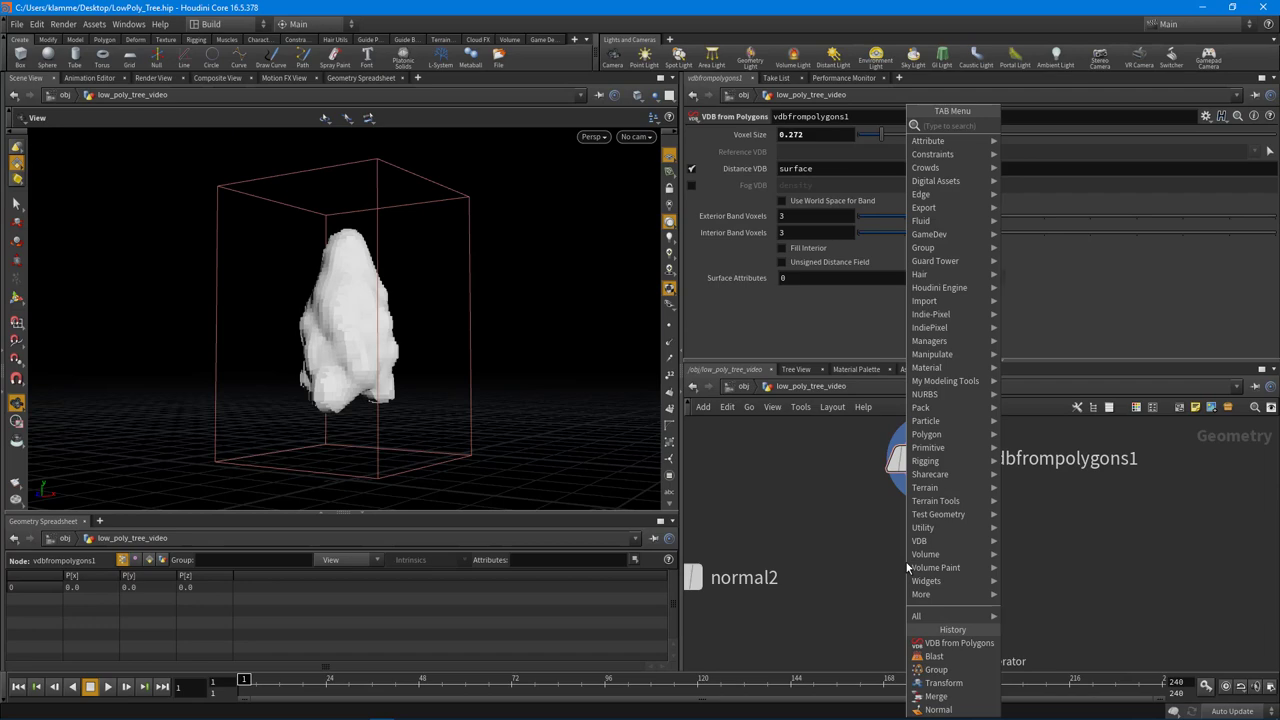
pyautogui.write('convert')
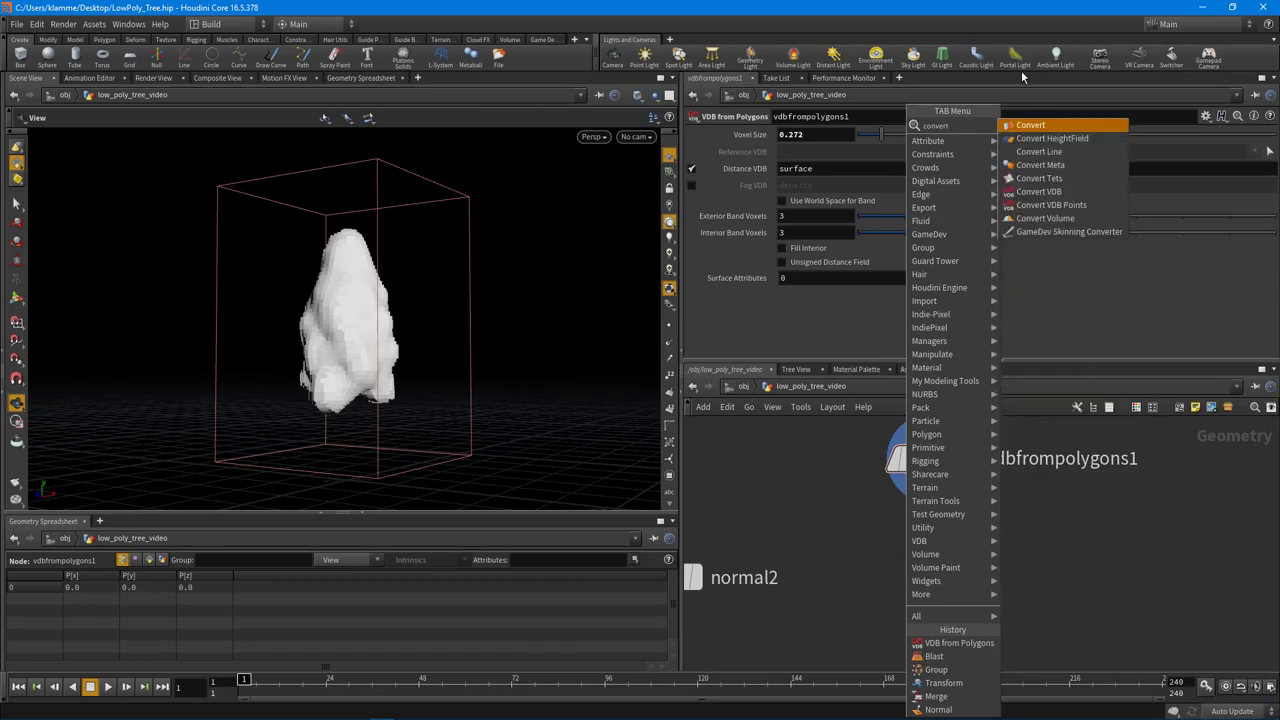
pyautogui.click(1038, 193)
pyautogui.click(933, 551)
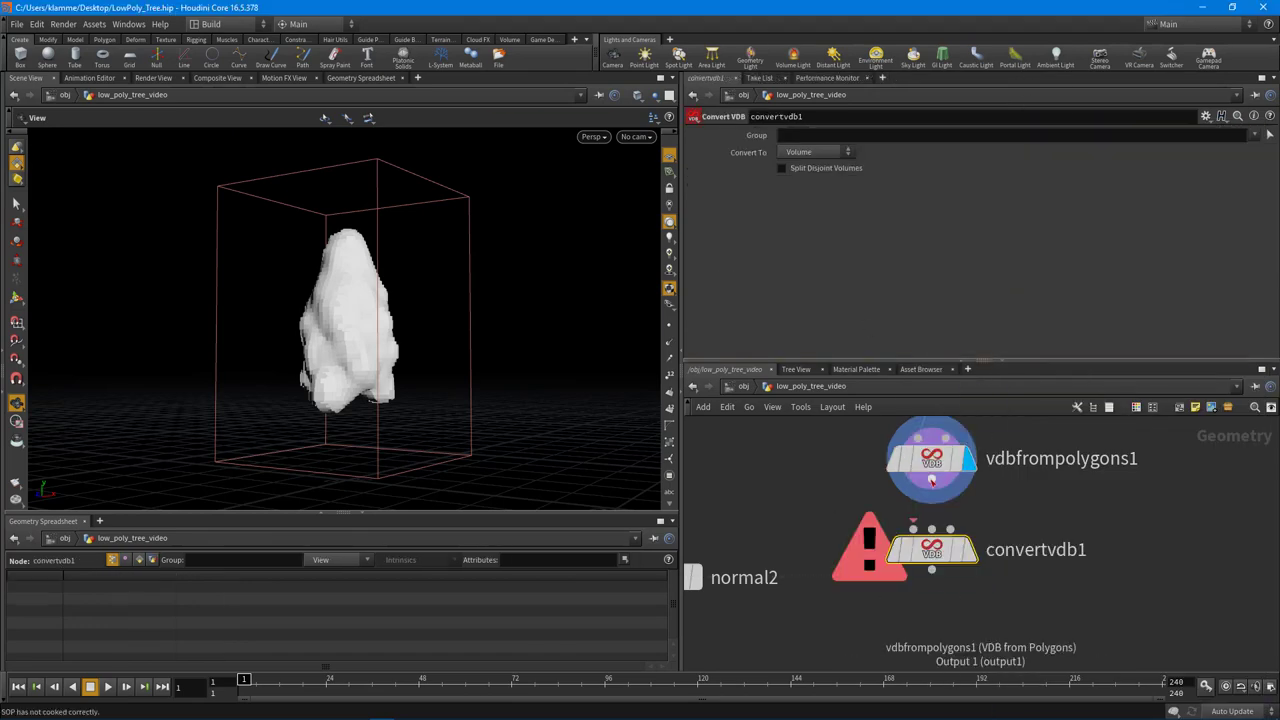
pyautogui.click(931, 479)
pyautogui.click(913, 529)
pyautogui.click(969, 550)
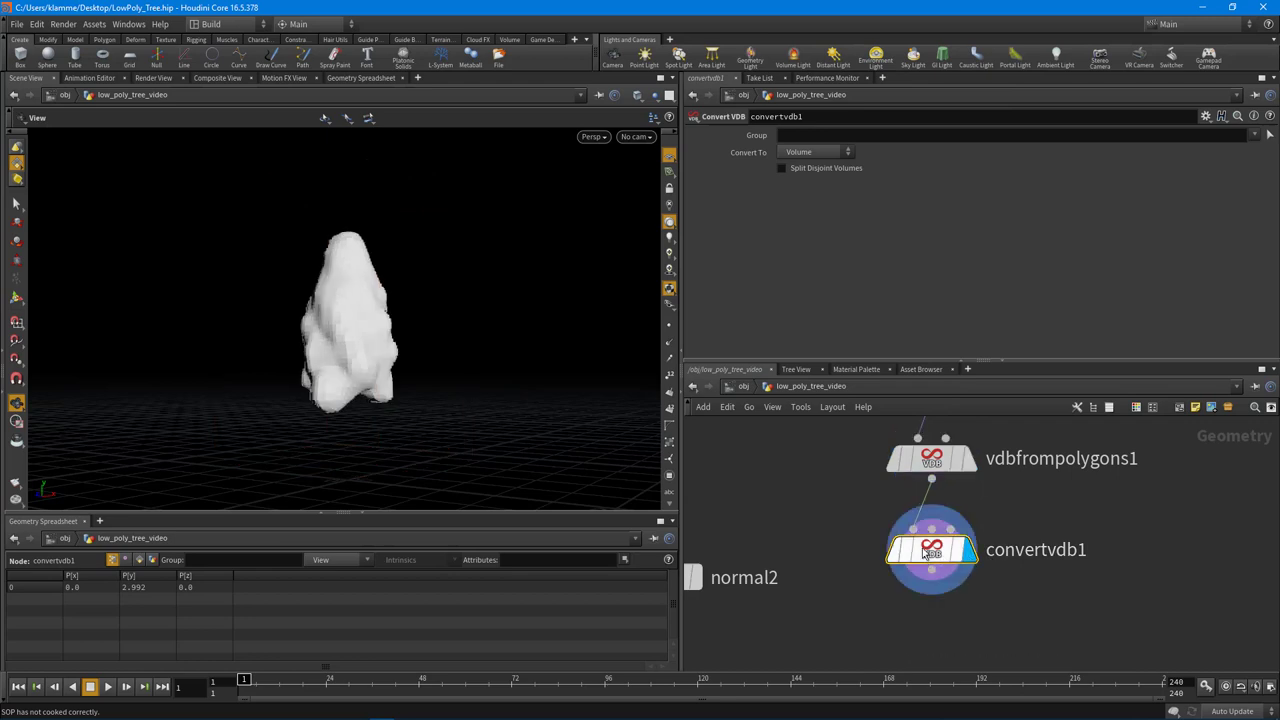
# Set convertvdb1 to convert to Polygons and raise its isovalue to 0.08
pyautogui.click(815, 152)
pyautogui.click(812, 197)
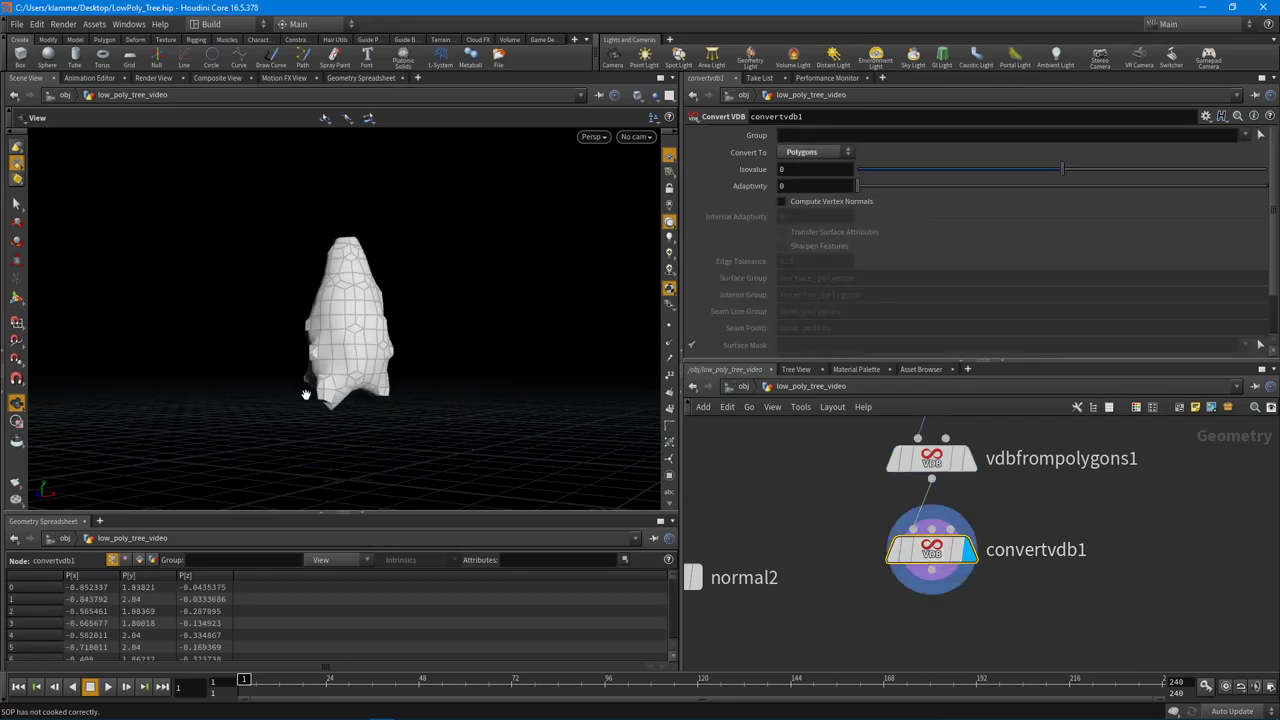
pyautogui.moveTo(306, 394); pyautogui.dragTo(485, 382)
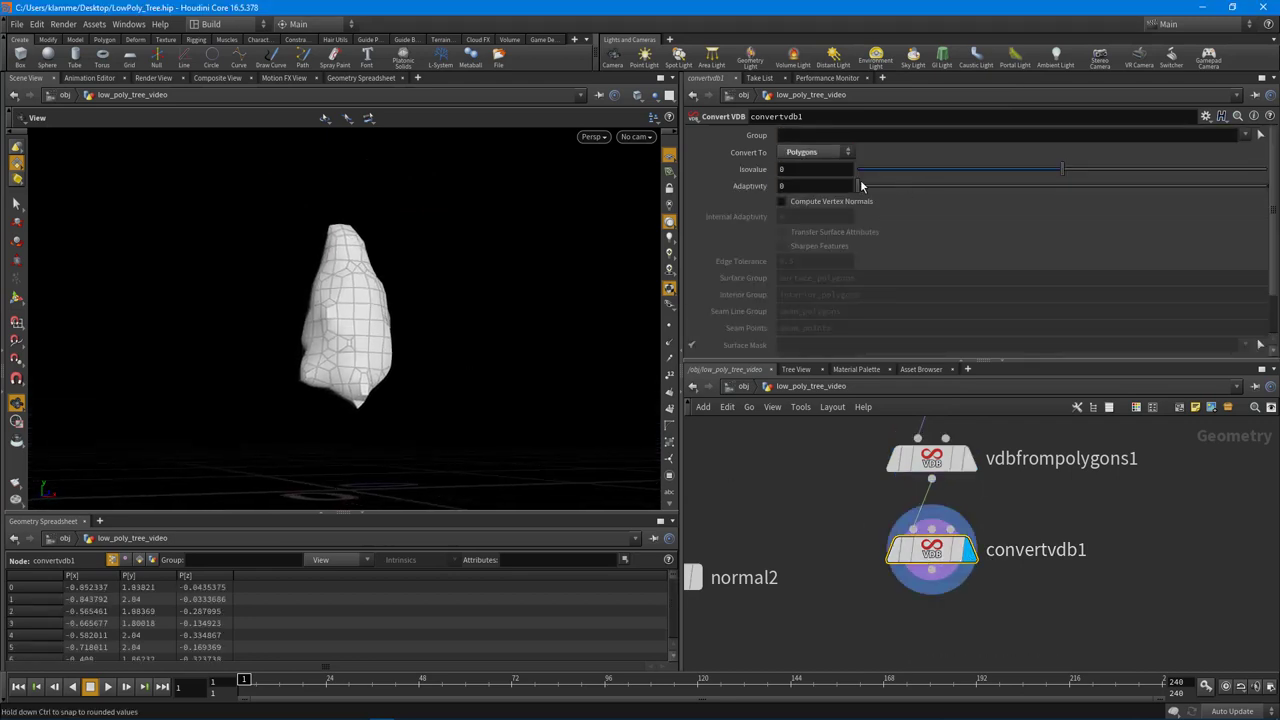
pyautogui.moveTo(1058, 172)
pyautogui.mouseDown()
pyautogui.moveTo(1100, 175)
pyautogui.moveTo(1078, 179)
pyautogui.mouseUp()
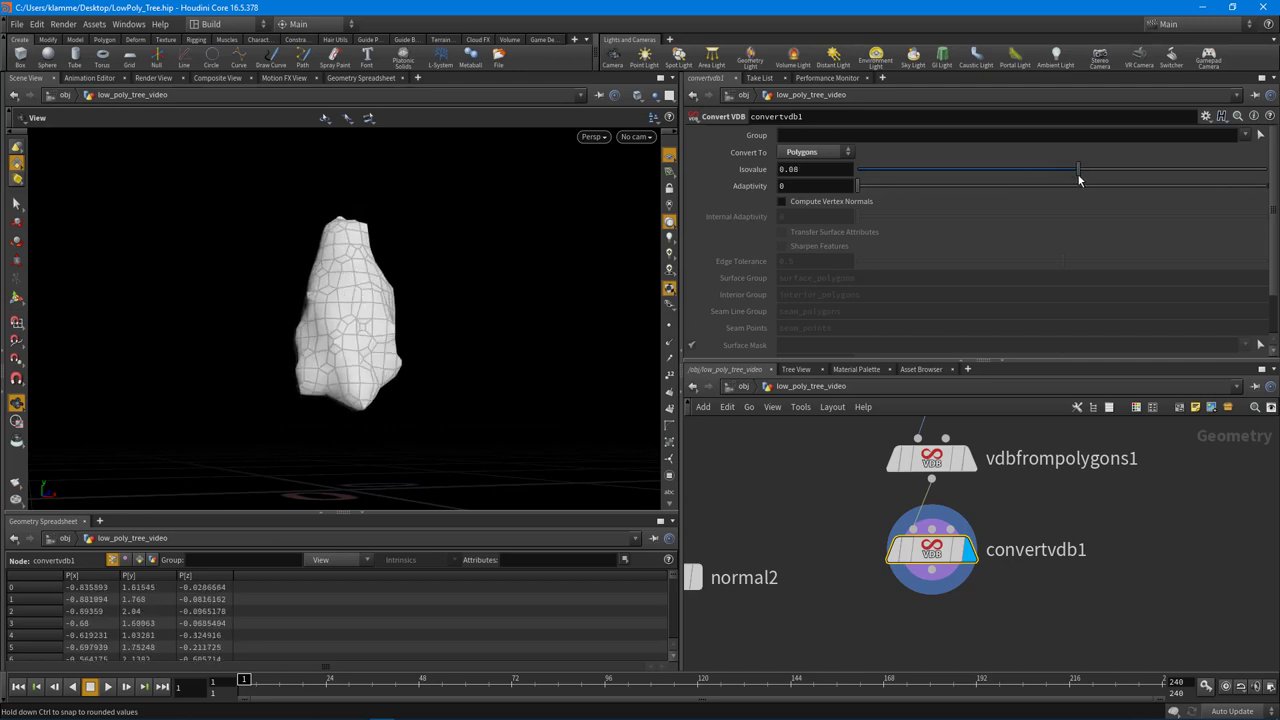
# Set vdbfrompolygons1's voxel size to 0.184 for a more detailed foliage volume
pyautogui.click(945, 461)
pyautogui.moveTo(883, 135); pyautogui.dragTo(874, 135)
# Add a PolyReduce node below convertvdb1, connect it to that node's output and display it
pyautogui.moveTo(1054, 615); pyautogui.dragTo(1090, 513, button='middle')
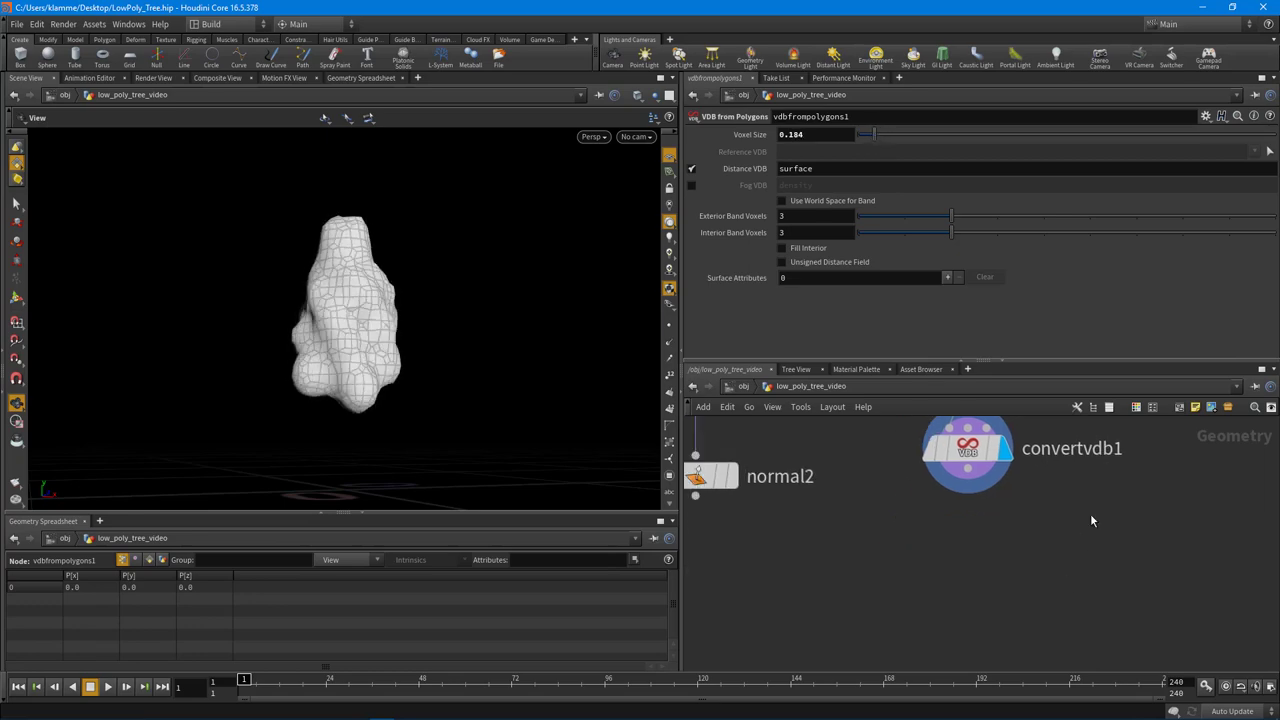
pyautogui.press('Tab')
pyautogui.write('poly')
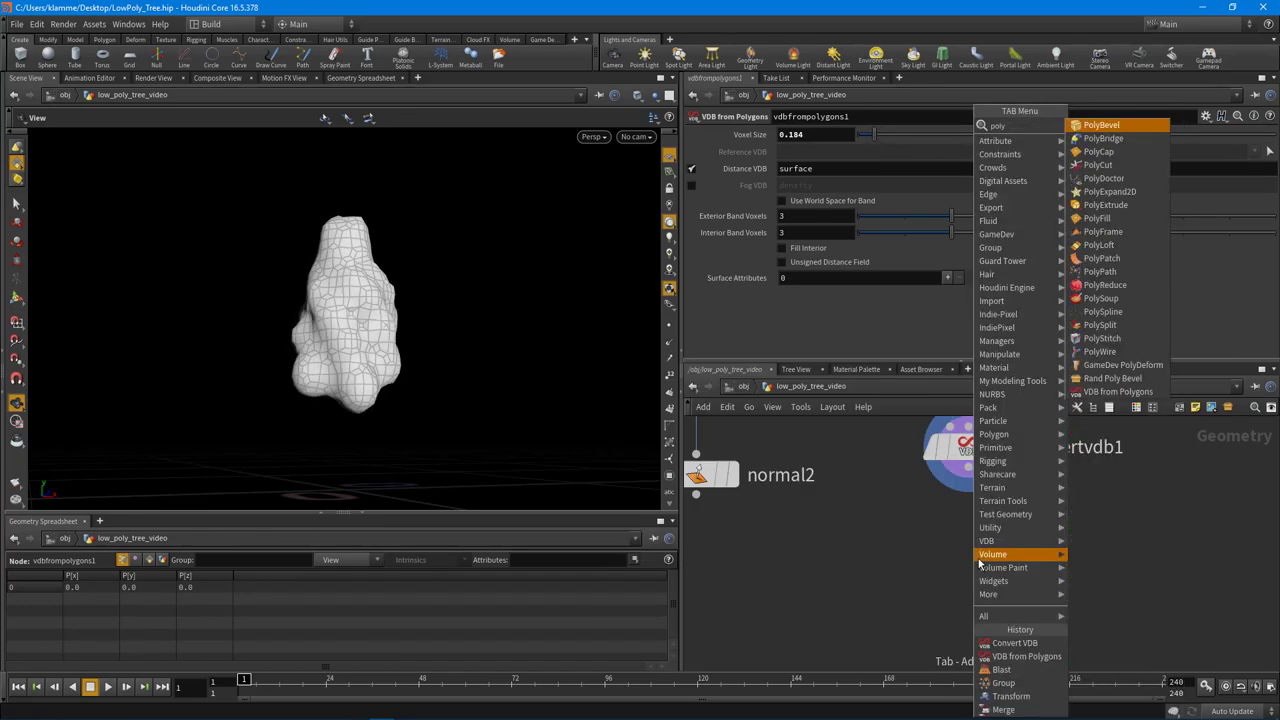
pyautogui.click(1105, 285)
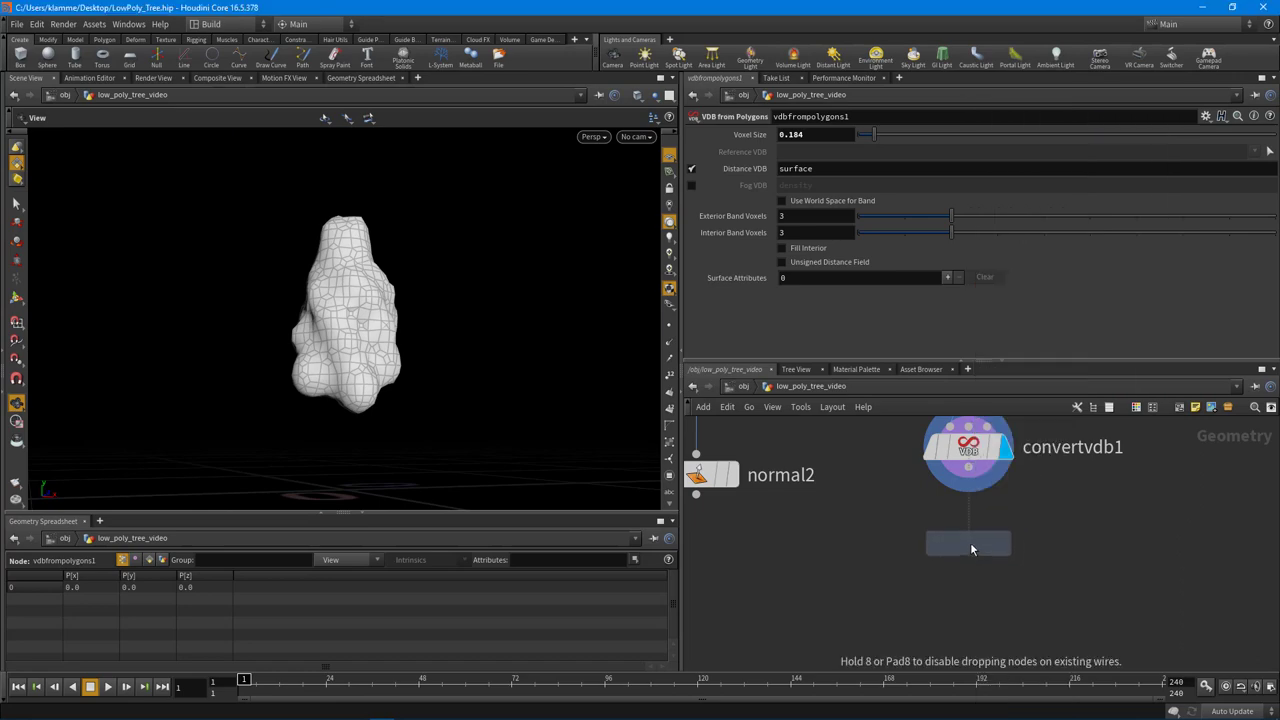
pyautogui.click(968, 543)
# Set polyreduce1 to keep 20.5 percent of the foliage polygons
pyautogui.moveTo(408, 318)
pyautogui.mouseDown()
pyautogui.moveTo(403, 377)
pyautogui.moveTo(334, 423)
pyautogui.moveTo(486, 368)
pyautogui.moveTo(357, 371)
pyautogui.moveTo(274, 343)
pyautogui.moveTo(414, 342)
pyautogui.moveTo(470, 375)
pyautogui.moveTo(364, 408)
pyautogui.moveTo(362, 346)
pyautogui.moveTo(394, 347)
pyautogui.moveTo(385, 327)
pyautogui.mouseUp()
pyautogui.scroll(4, 486, 368)
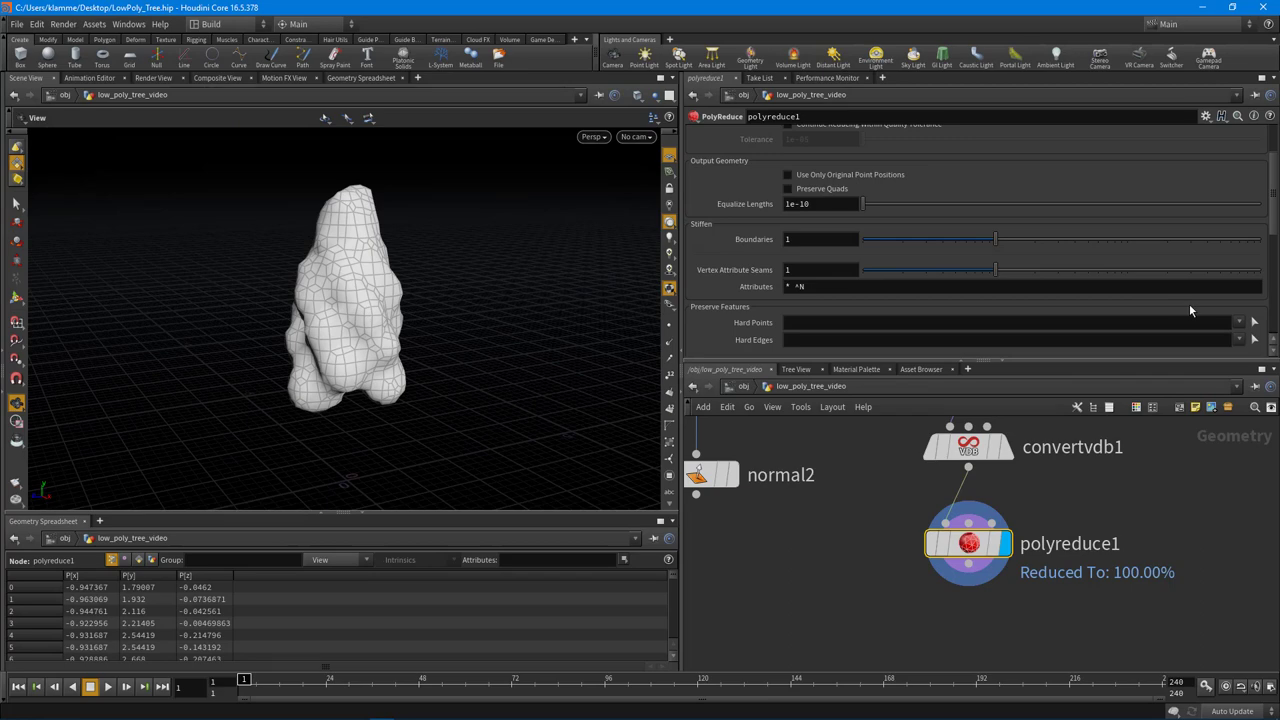
pyautogui.scroll(3, 1189, 304)
pyautogui.moveTo(1185, 180); pyautogui.dragTo(935, 183)
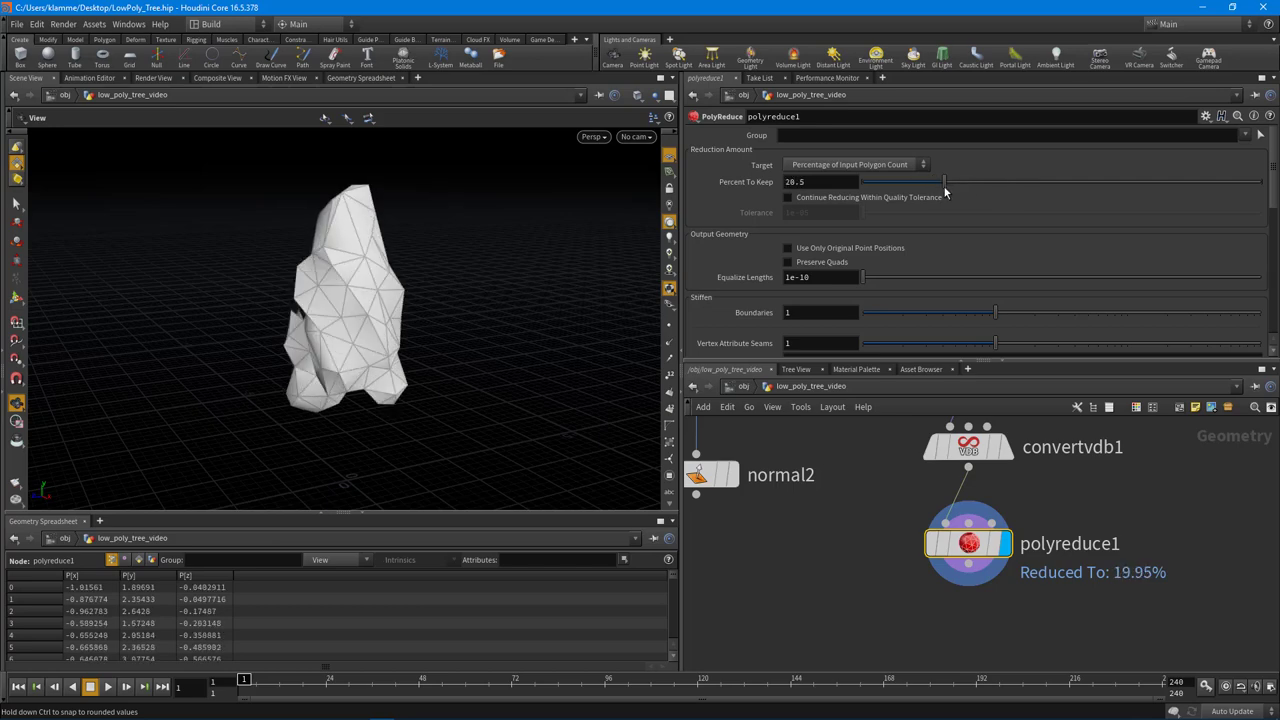
# Raise polyreduce1's Equalize Lengths to 0.136 to even out the foliage triangles
pyautogui.scroll(-1, 1028, 252)
pyautogui.moveTo(350, 287); pyautogui.dragTo(310, 262)
pyautogui.moveTo(316, 391); pyautogui.dragTo(304, 393)
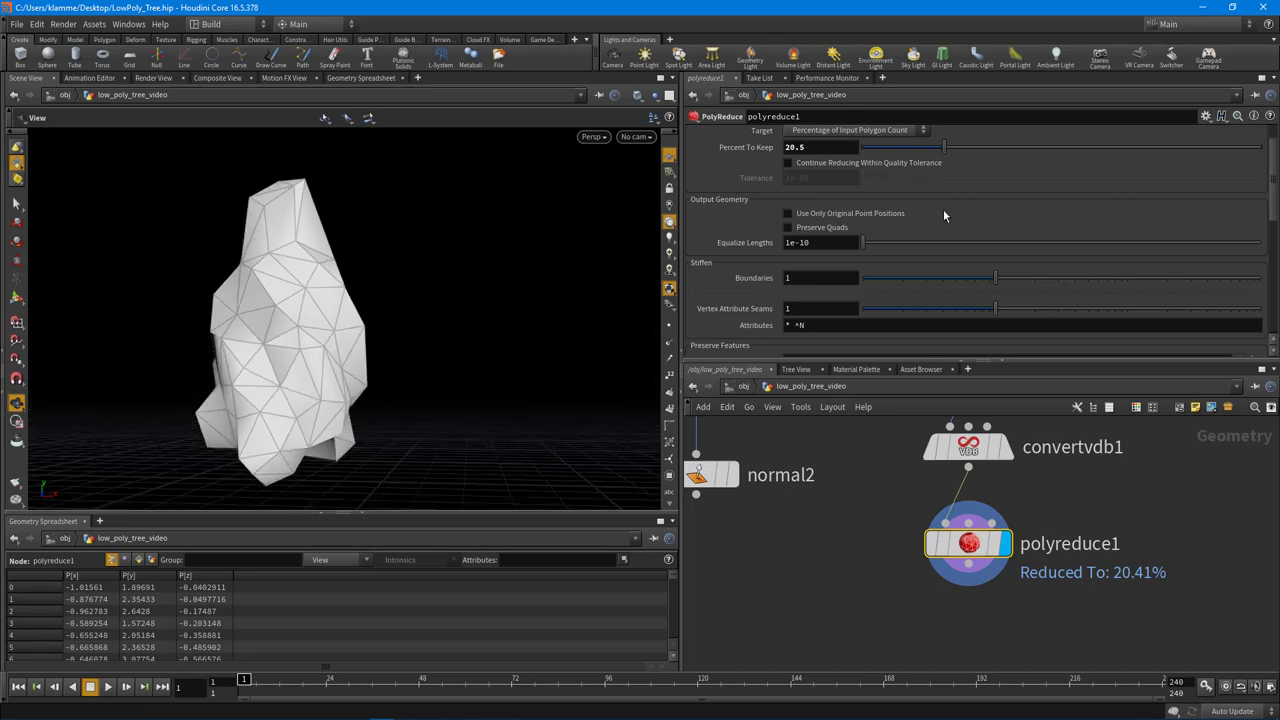
pyautogui.moveTo(875, 249); pyautogui.dragTo(917, 259)
pyautogui.moveTo(420, 290); pyautogui.dragTo(311, 310)
pyautogui.scroll(-3, 354, 324)
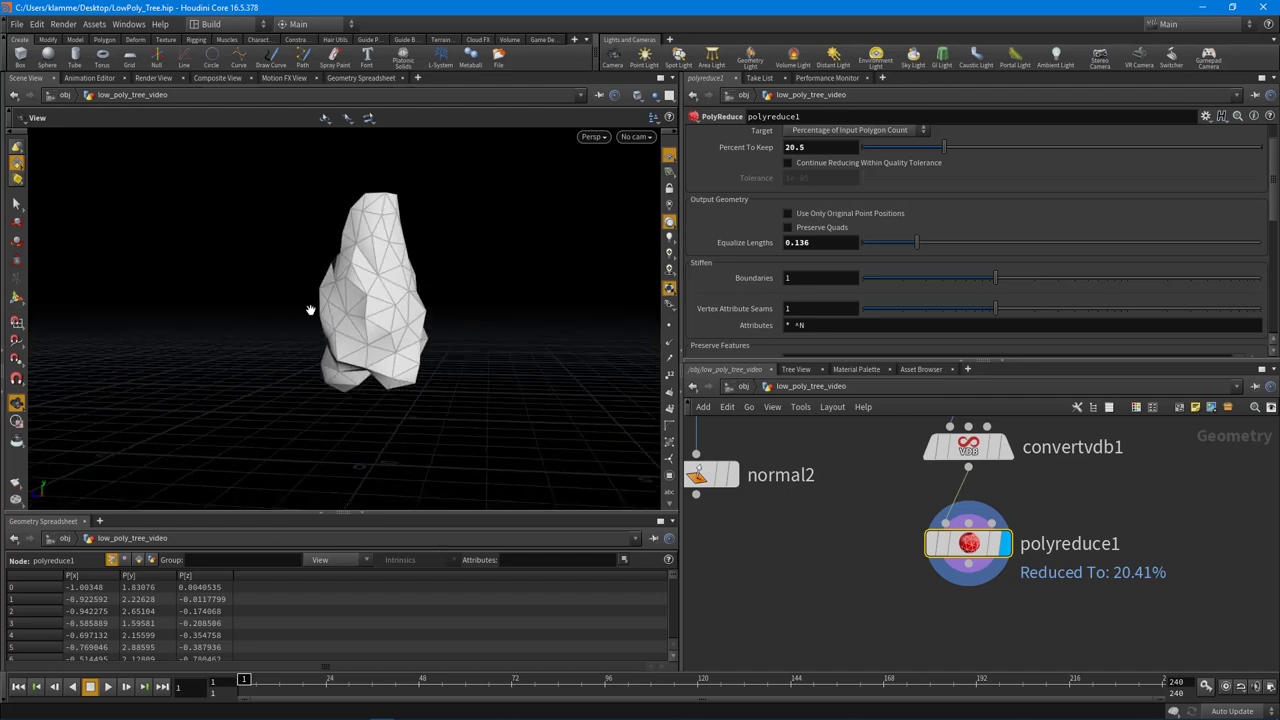
pyautogui.scroll(2, 408, 348)
# Enlarge the network editor and move normal2 well below merge1 to free space in the node tree
pyautogui.moveTo(728, 578); pyautogui.dragTo(787, 571, button='middle')
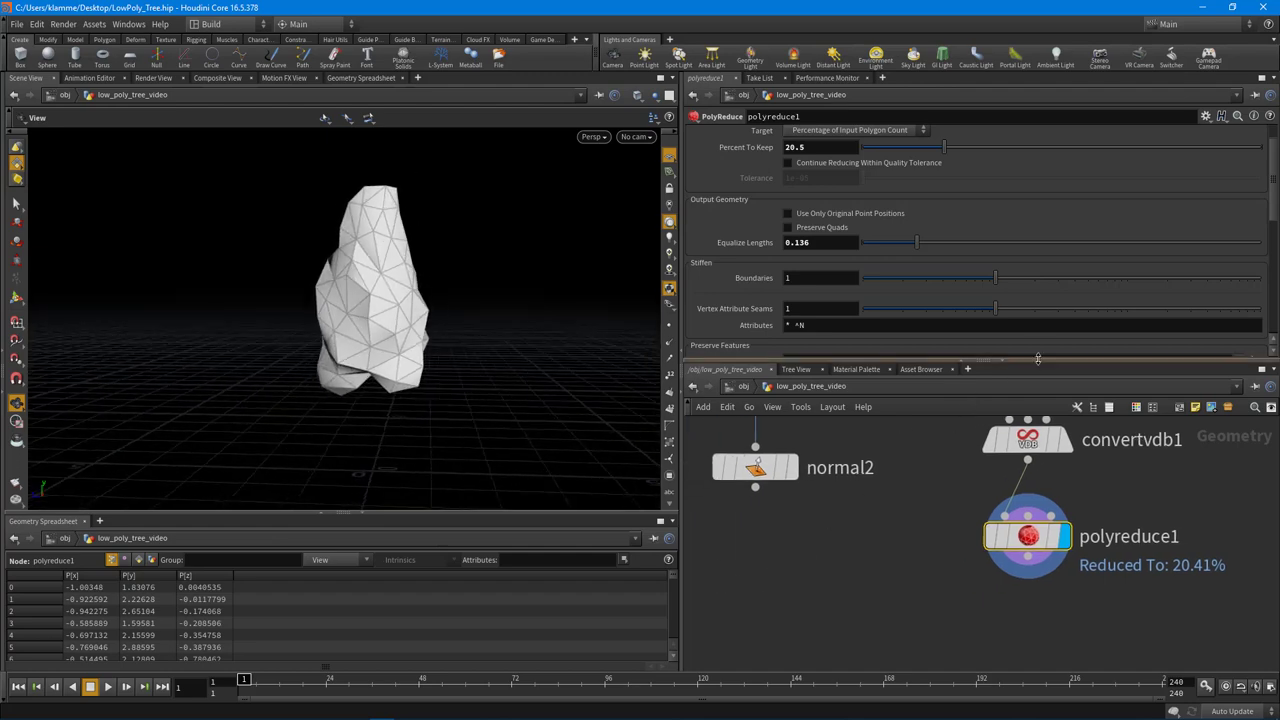
pyautogui.moveTo(1037, 358); pyautogui.dragTo(1037, 202)
pyautogui.scroll(-3, 932, 400)
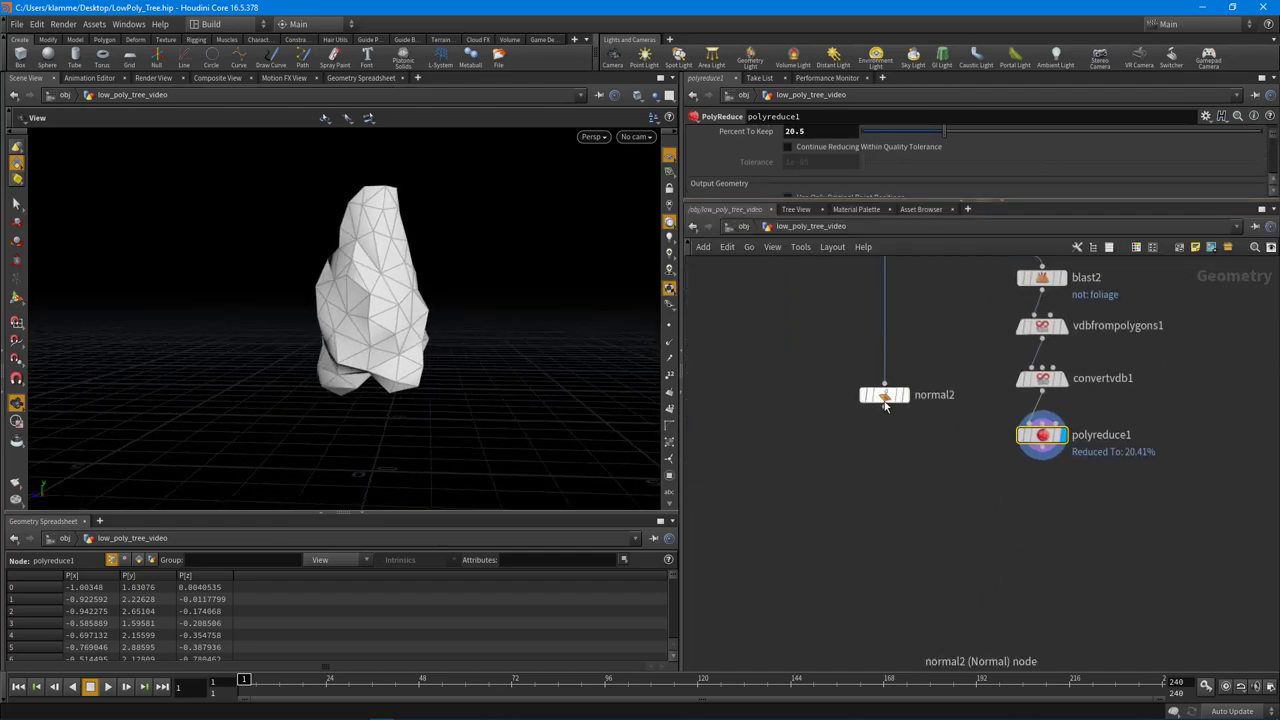
pyautogui.moveTo(885, 402); pyautogui.dragTo(883, 590)
pyautogui.click(921, 481)
pyautogui.moveTo(924, 419); pyautogui.dragTo(925, 517, button='middle')
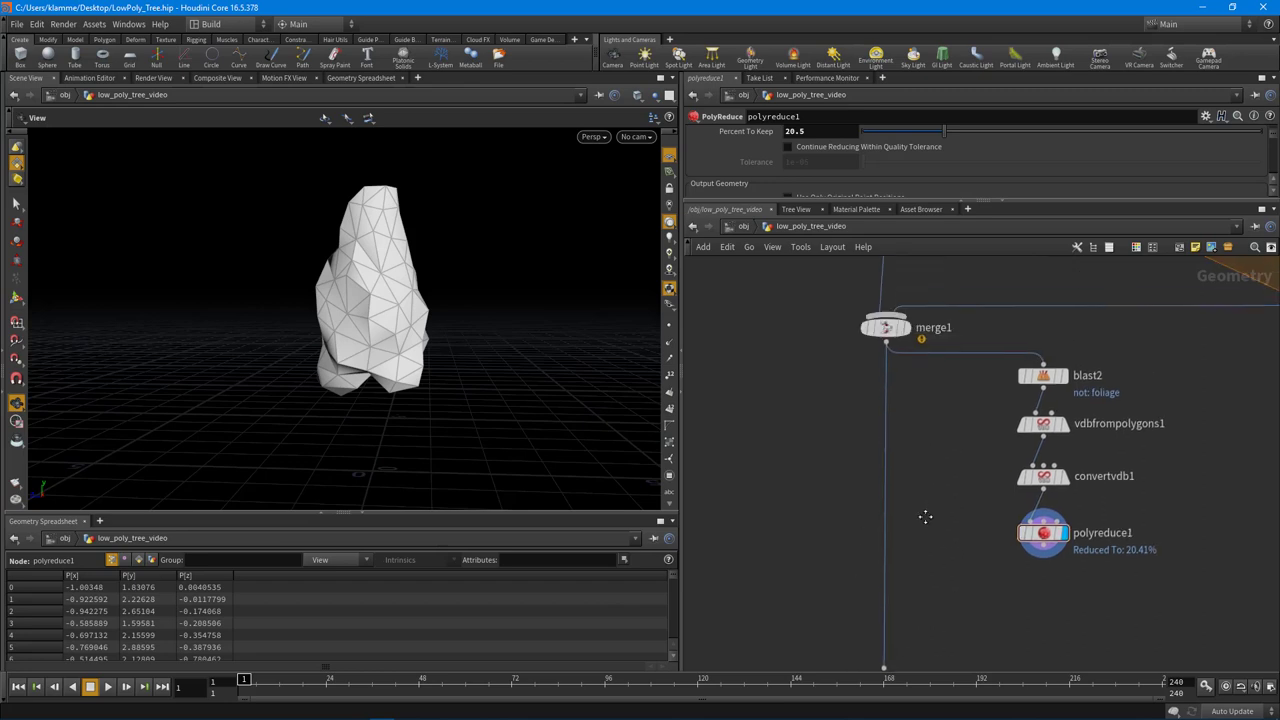
# Duplicate blast2 as a second branch off merge1, turn off Delete Non Selected on the copy and display it
pyautogui.click(1045, 378)
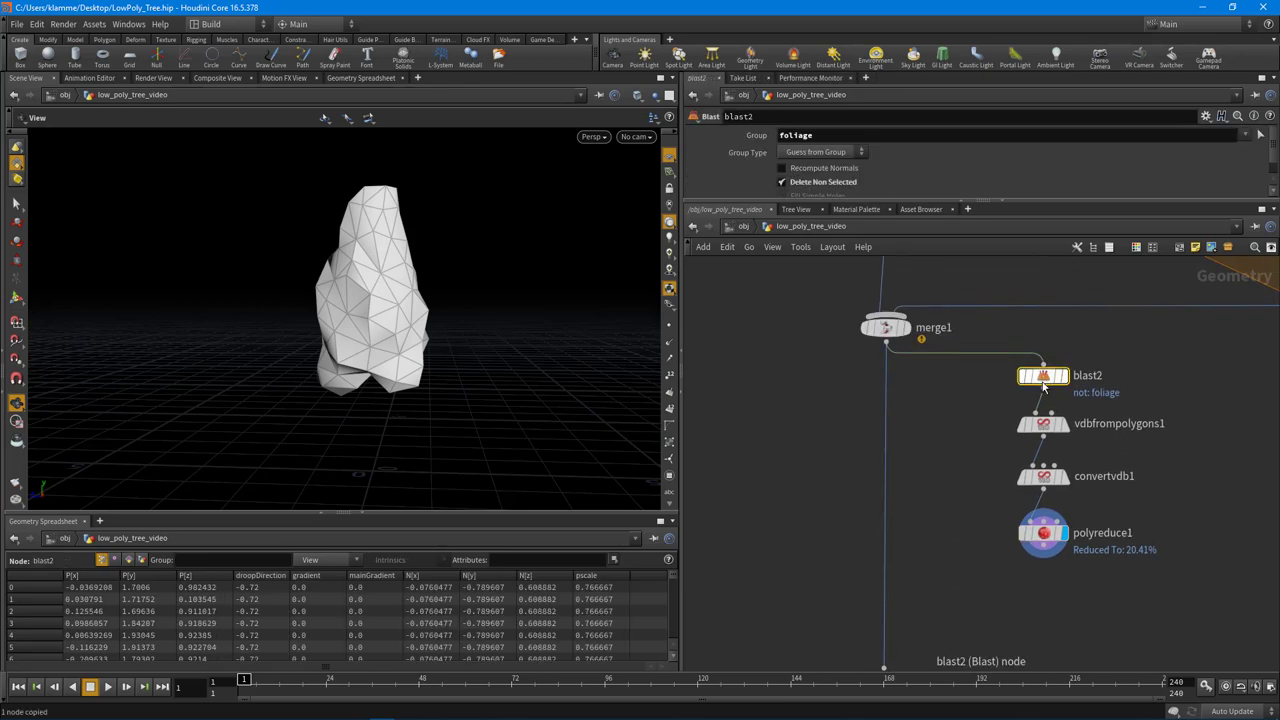
pyautogui.keyDown('alt'); pyautogui.moveTo(1043, 386); pyautogui.dragTo(800, 391); pyautogui.keyUp('alt')
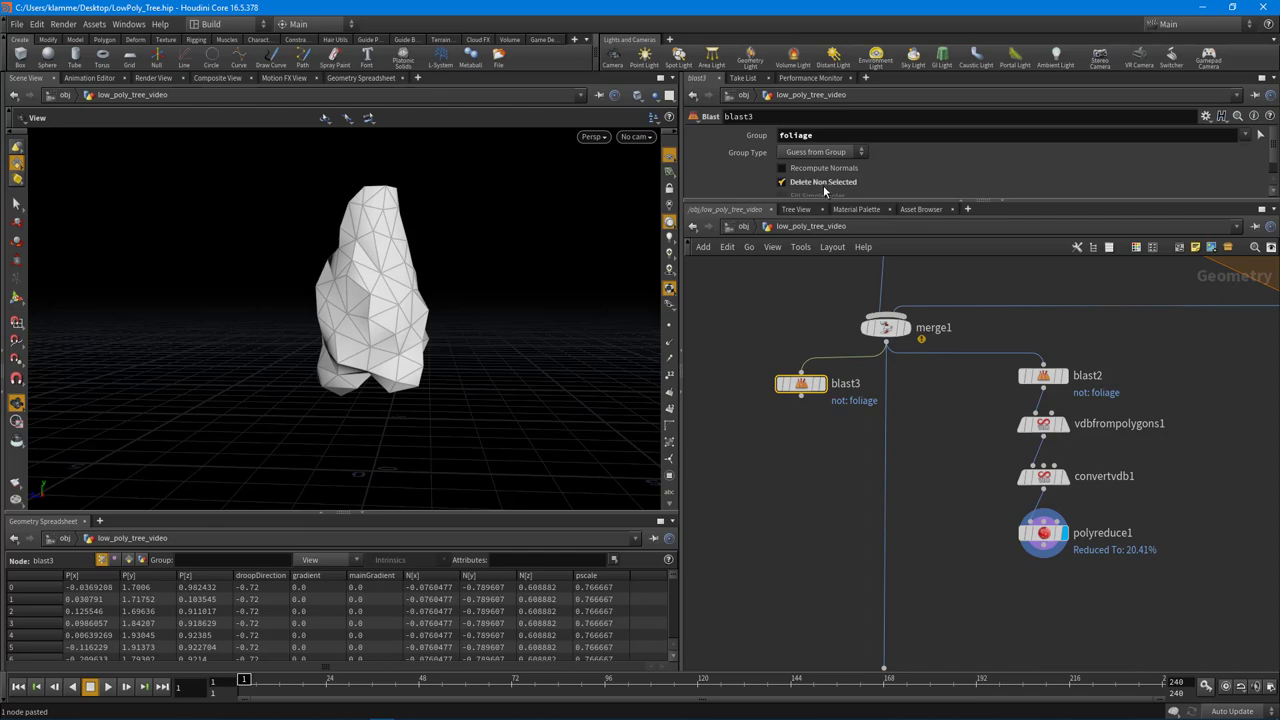
pyautogui.click(823, 187)
pyautogui.click(822, 385)
pyautogui.moveTo(804, 385); pyautogui.dragTo(803, 378)
pyautogui.scroll(1, 417, 320)
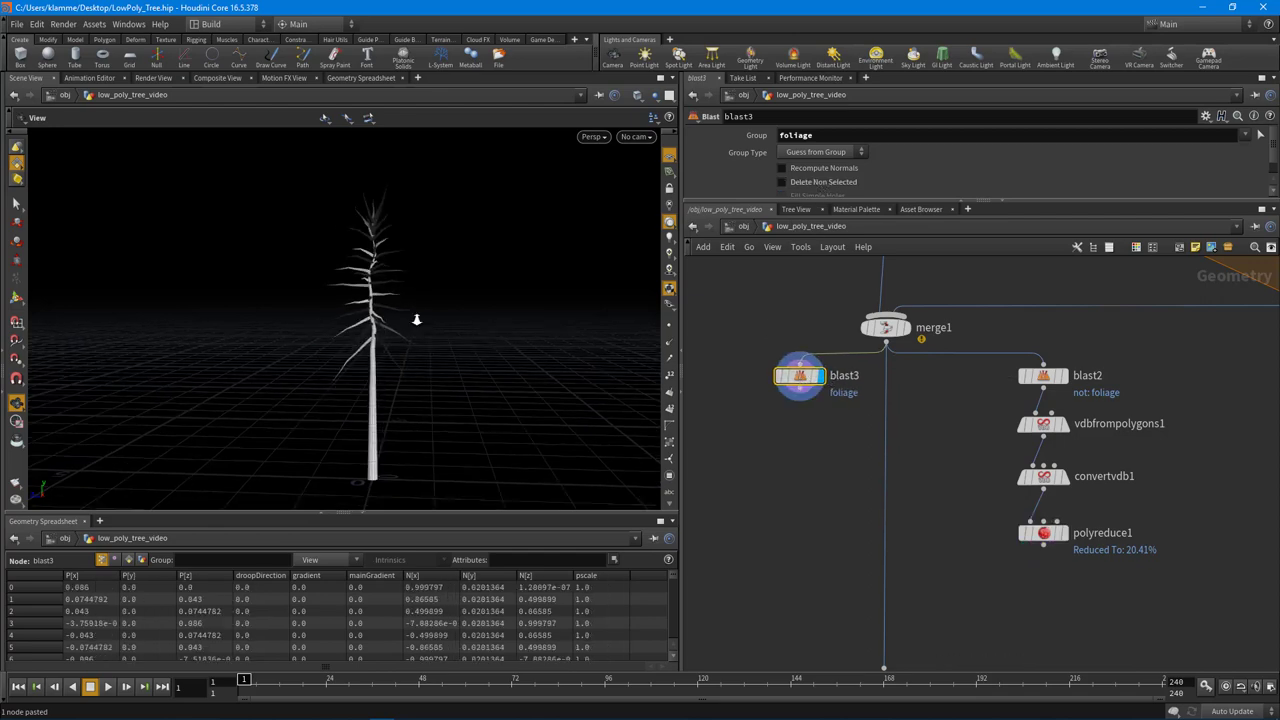
pyautogui.scroll(3, 417, 320)
pyautogui.moveTo(417, 320); pyautogui.dragTo(354, 329)
# Add a VDB from Polygons node below blast3, connect it to blast3's output and display it
pyautogui.moveTo(784, 462); pyautogui.dragTo(805, 465, button='middle')
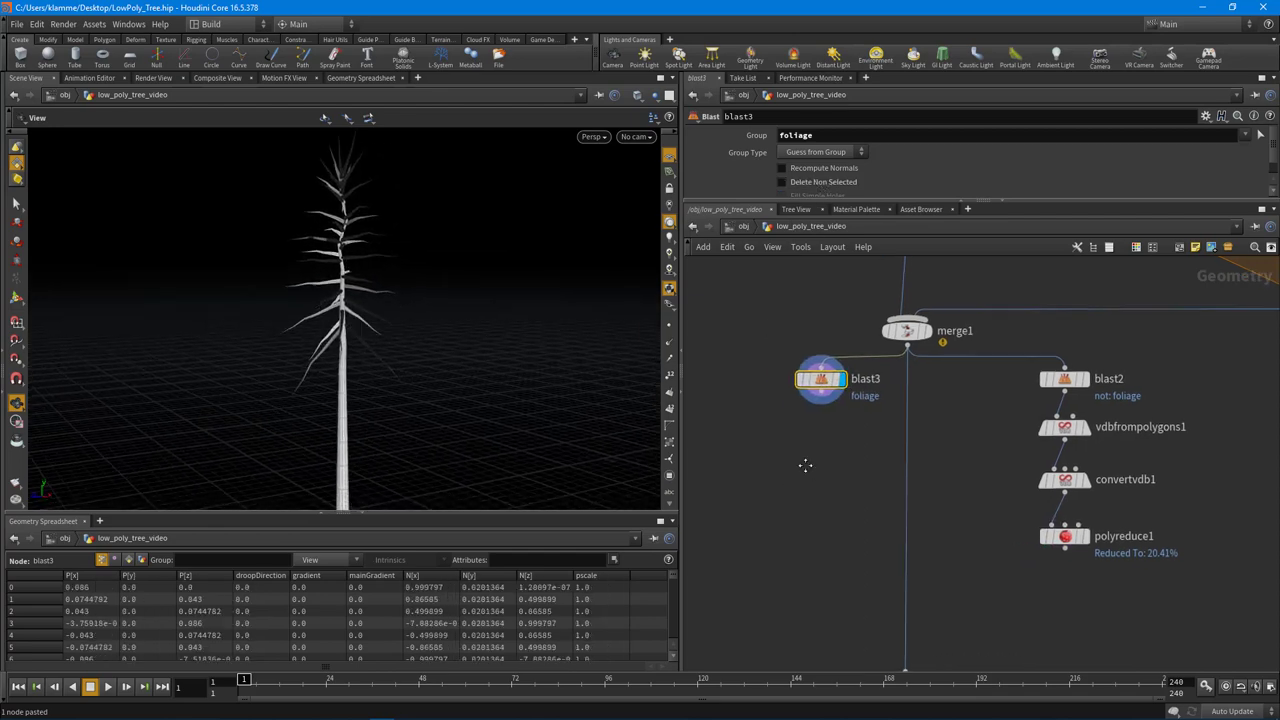
pyautogui.press('Tab')
pyautogui.write('vdb')
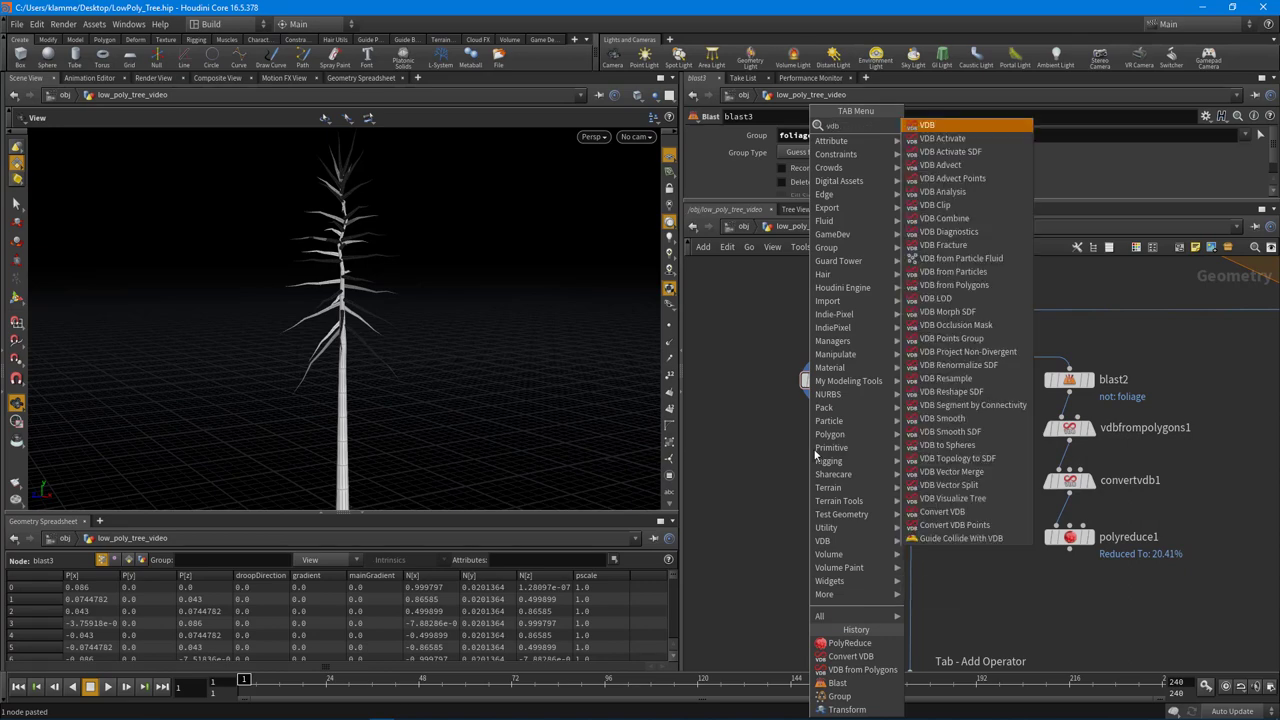
pyautogui.click(1000, 285)
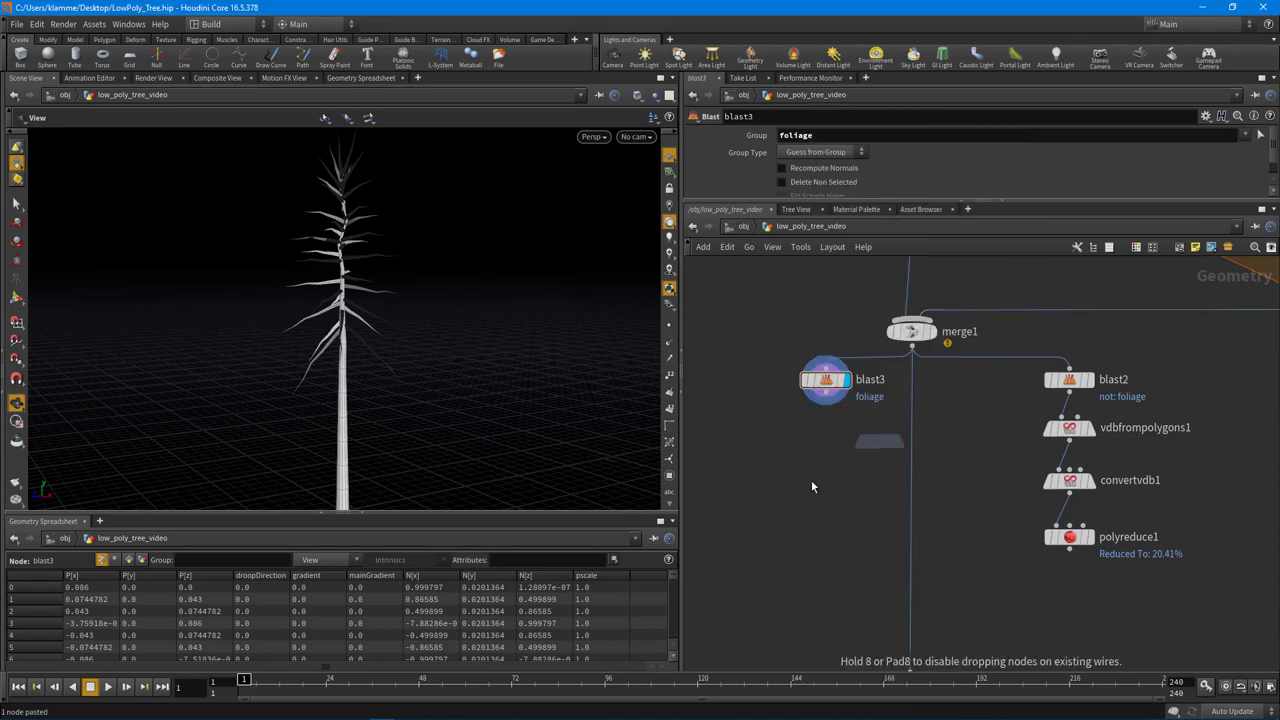
pyautogui.scroll(3, 831, 438)
pyautogui.click(832, 436)
pyautogui.click(822, 360)
pyautogui.click(808, 412)
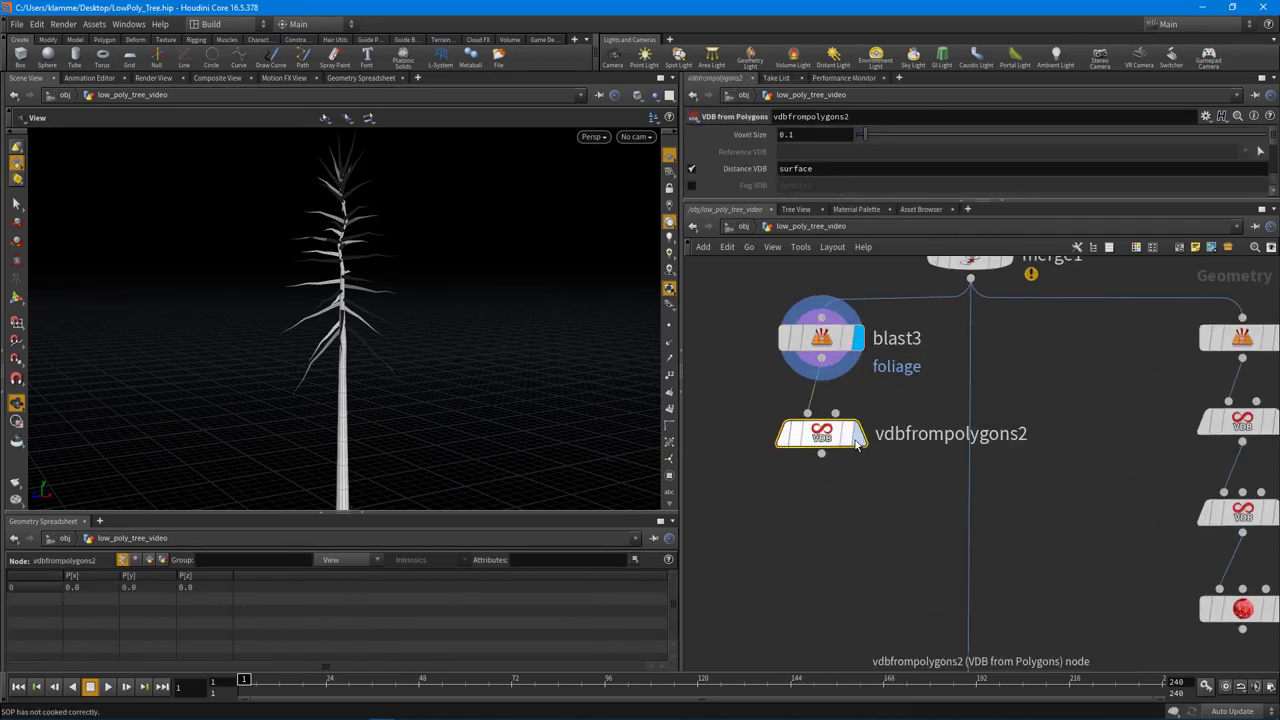
pyautogui.click(859, 434)
# Inspect the trunk and branch volume, then display blast3 and examine the branch tubes where they meet the trunk
pyautogui.moveTo(398, 345); pyautogui.dragTo(400, 292, button='right')
pyautogui.moveTo(420, 292); pyautogui.dragTo(417, 211)
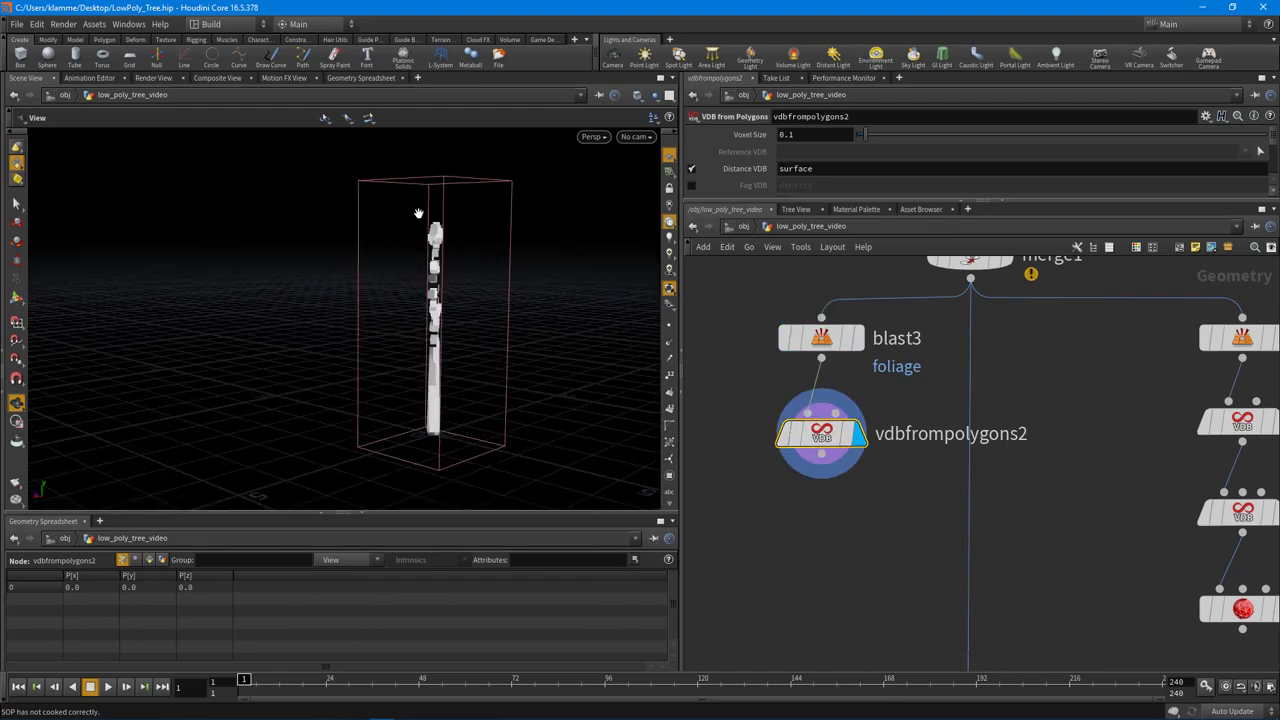
pyautogui.moveTo(451, 381); pyautogui.dragTo(420, 400)
pyautogui.moveTo(435, 285); pyautogui.dragTo(441, 319, button='right')
pyautogui.moveTo(441, 319); pyautogui.dragTo(433, 345, button='middle')
pyautogui.moveTo(434, 345); pyautogui.dragTo(407, 241)
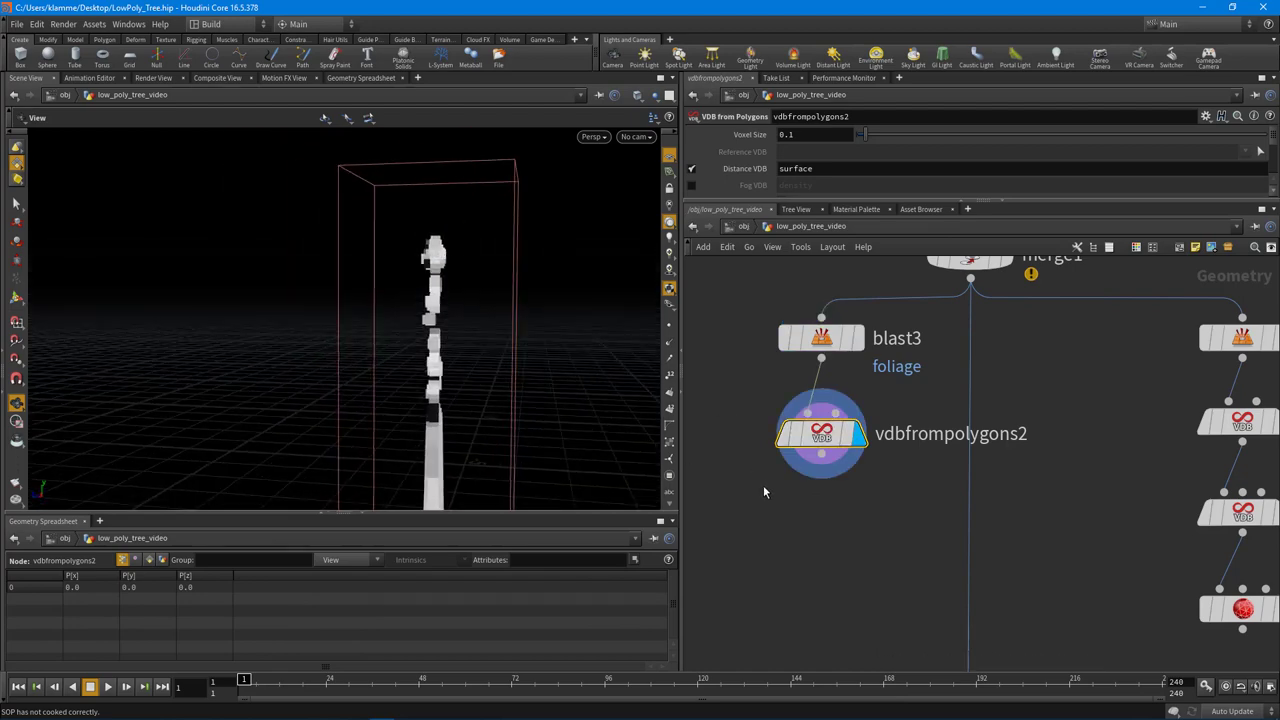
pyautogui.moveTo(850, 500); pyautogui.dragTo(931, 521, button='middle')
pyautogui.click(940, 365)
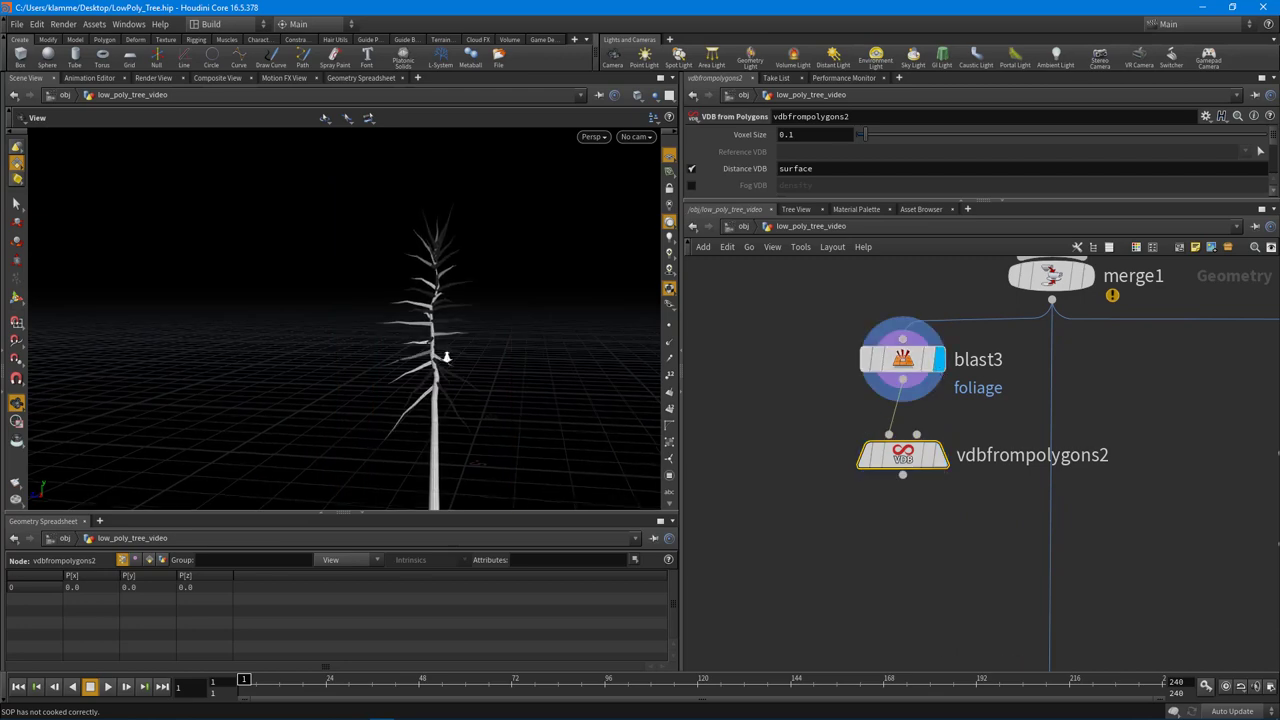
pyautogui.moveTo(443, 357); pyautogui.dragTo(545, 345)
pyautogui.moveTo(545, 345); pyautogui.dragTo(556, 420, button='right')
pyautogui.moveTo(556, 420); pyautogui.dragTo(318, 315)
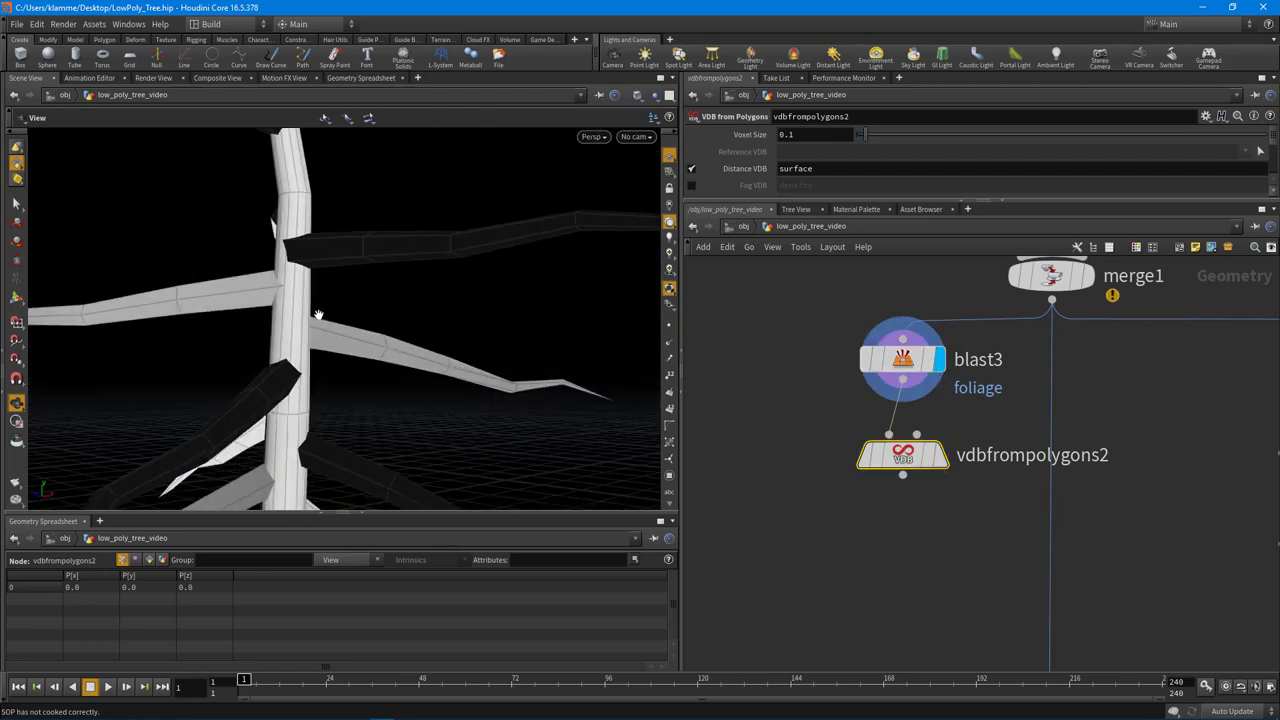
pyautogui.moveTo(483, 357); pyautogui.dragTo(430, 371, button='right')
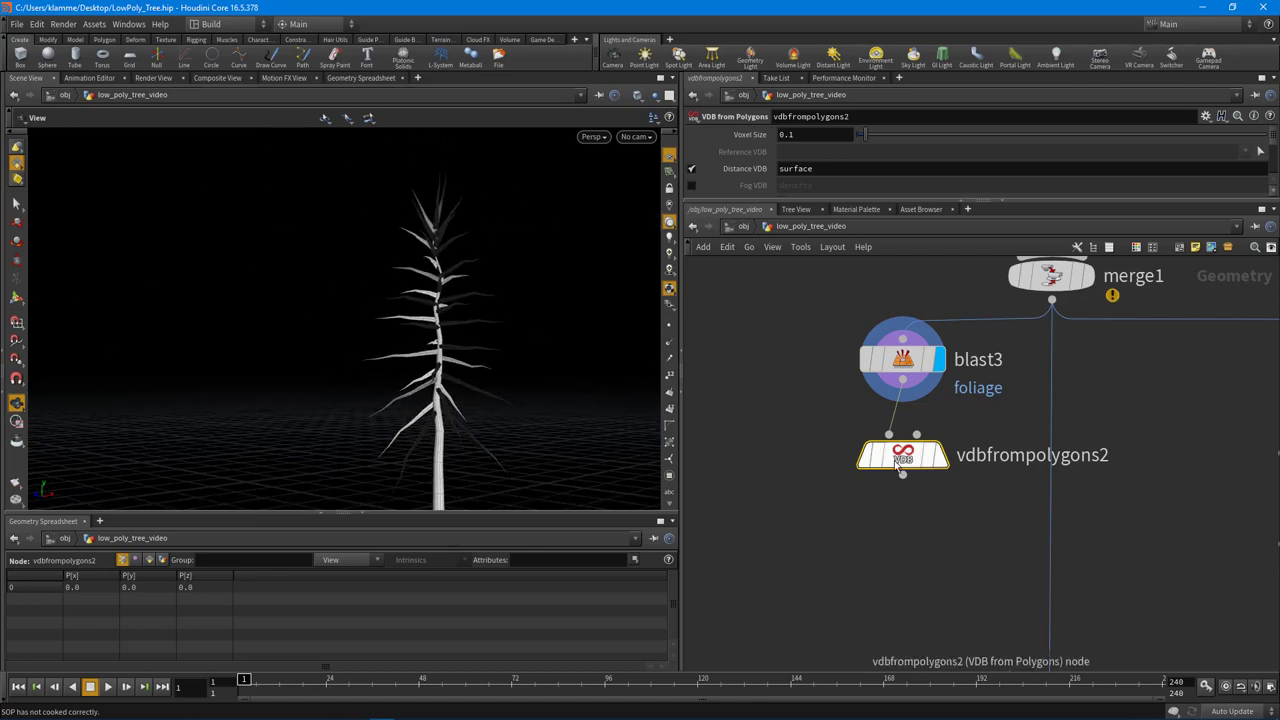
# Move vdbfrompolygons2 down, insert a PolyFill node between blast3 and vdbfrompolygons2, and display it
pyautogui.moveTo(908, 458); pyautogui.dragTo(908, 574)
pyautogui.press('Tab')
pyautogui.write('poly')
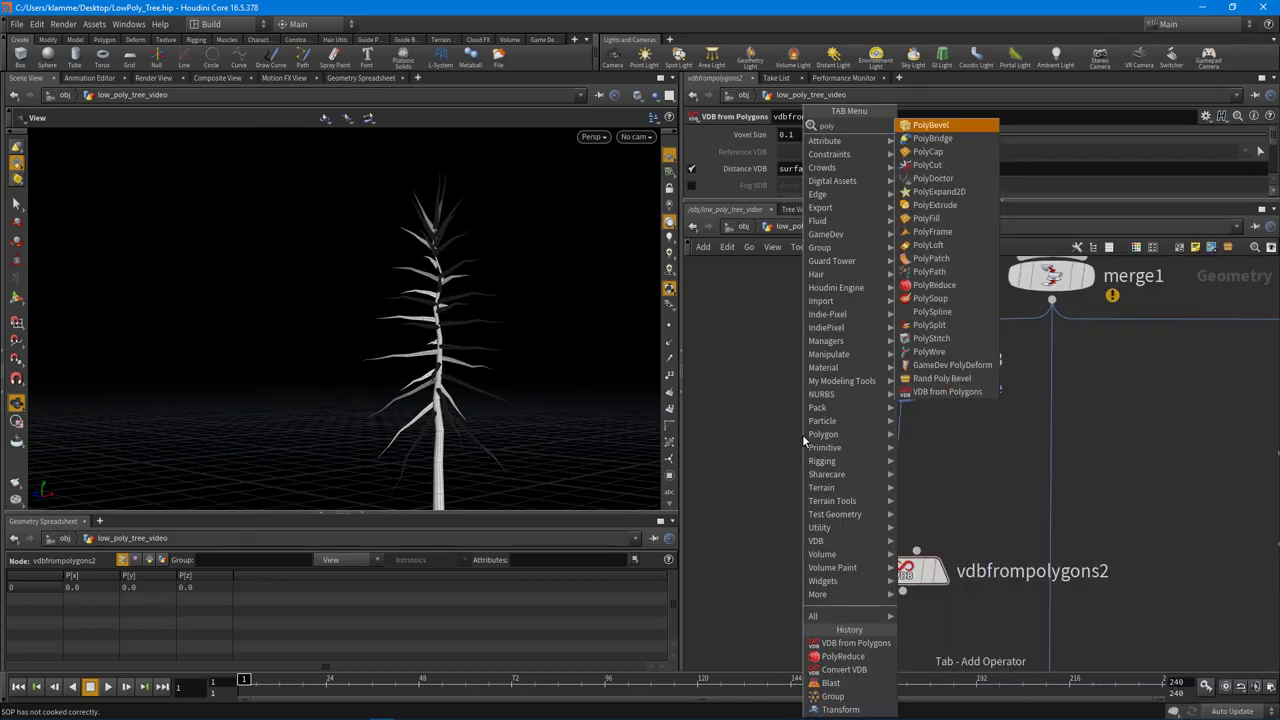
pyautogui.click(942, 220)
pyautogui.click(944, 476)
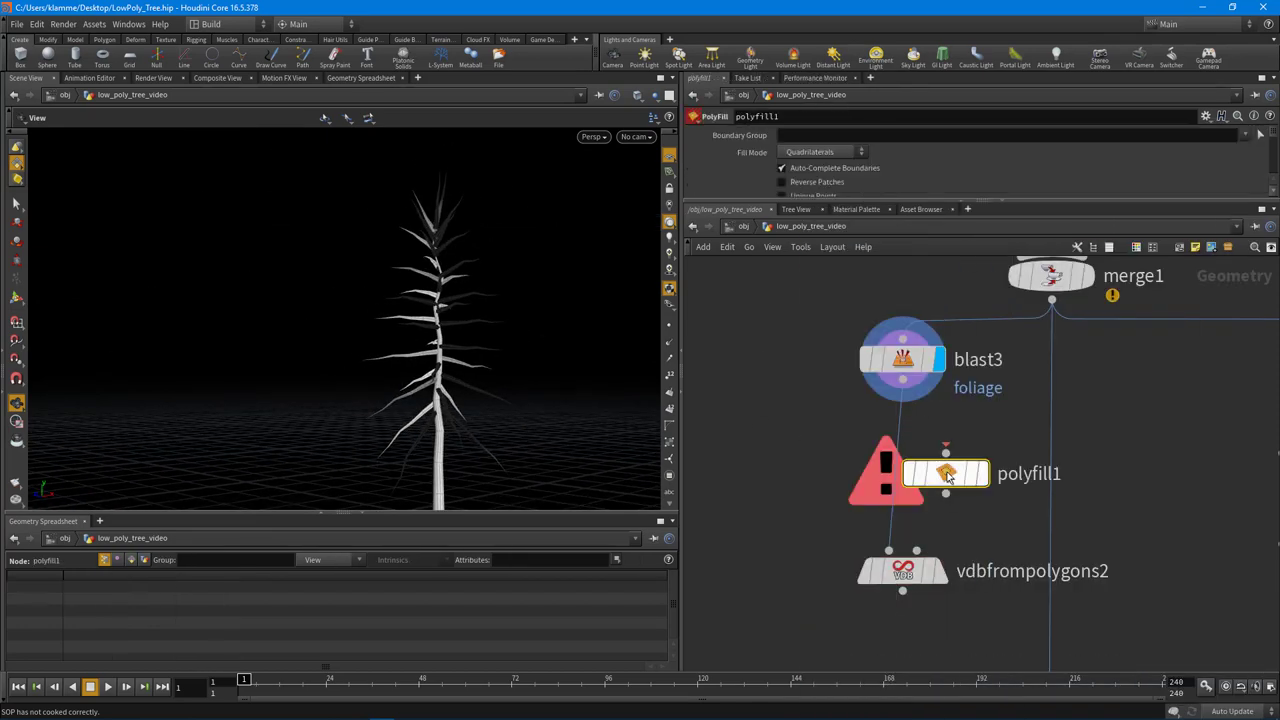
pyautogui.moveTo(942, 474); pyautogui.dragTo(898, 458)
pyautogui.click(940, 461)
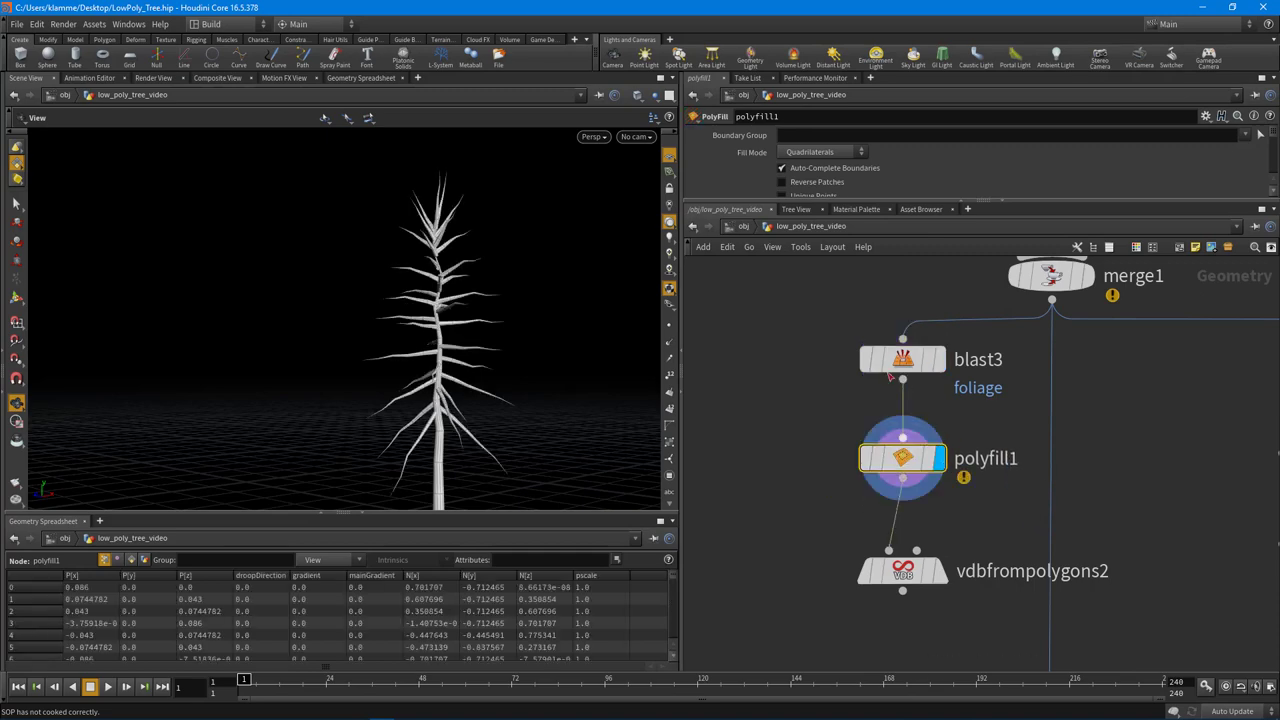
# Set polyfill1's fill mode to Single Polygon and check the capped trunk and branches
pyautogui.click(857, 156)
pyautogui.click(810, 167)
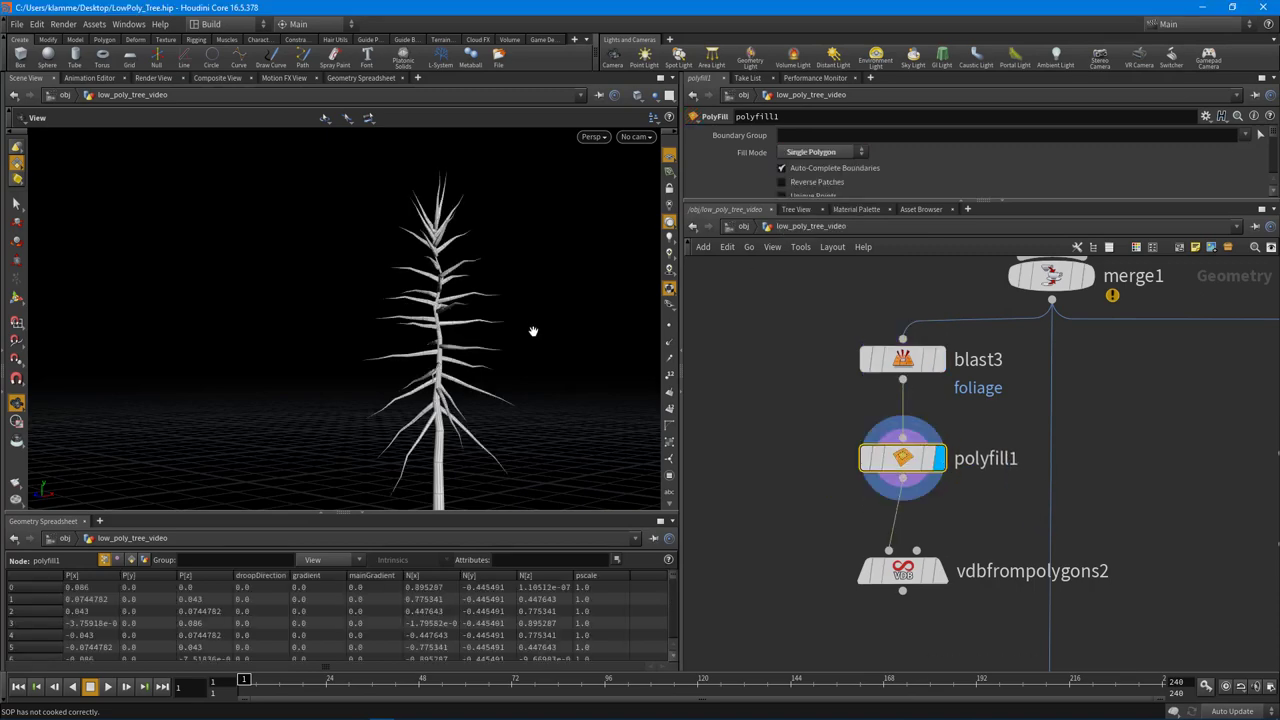
pyautogui.moveTo(534, 332); pyautogui.dragTo(452, 424)
pyautogui.moveTo(452, 424); pyautogui.dragTo(396, 276, button='middle')
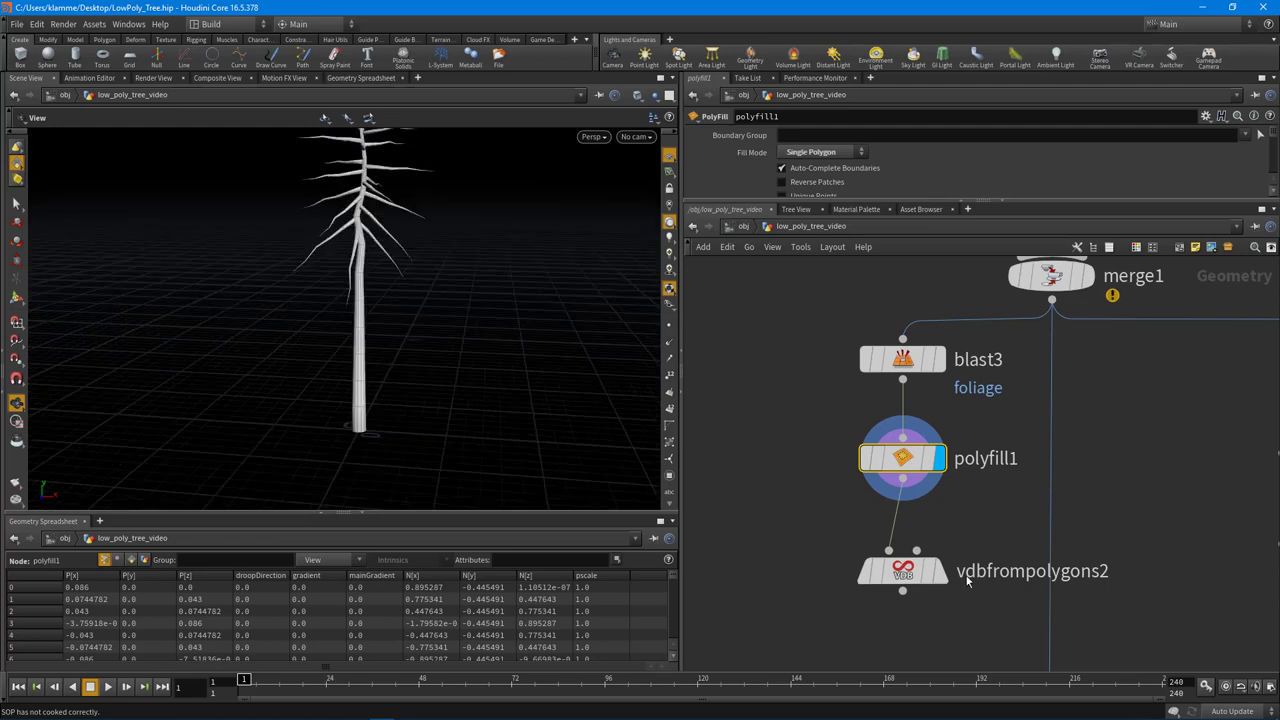
# Display vdbfrompolygons2 and lower its voxel size through 0.05 and 0.01 to 0.005, checking the branches
pyautogui.click(941, 574)
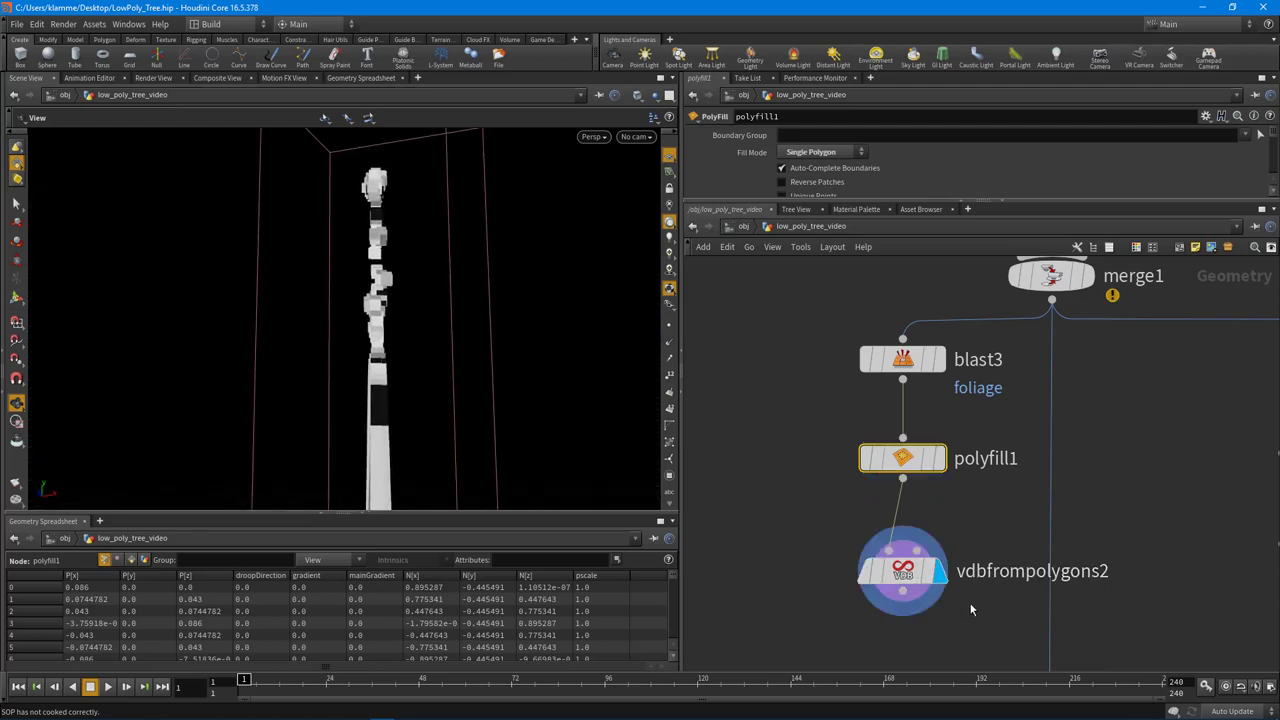
pyautogui.click(893, 572)
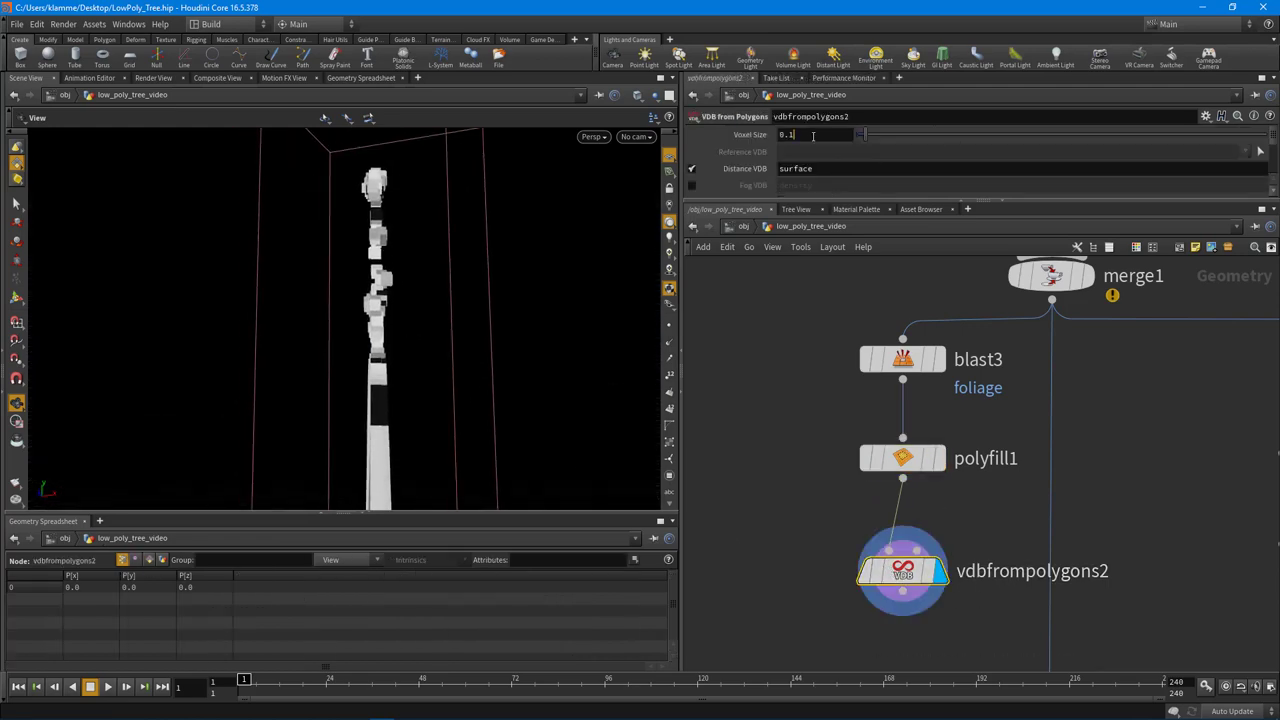
pyautogui.press('Return')
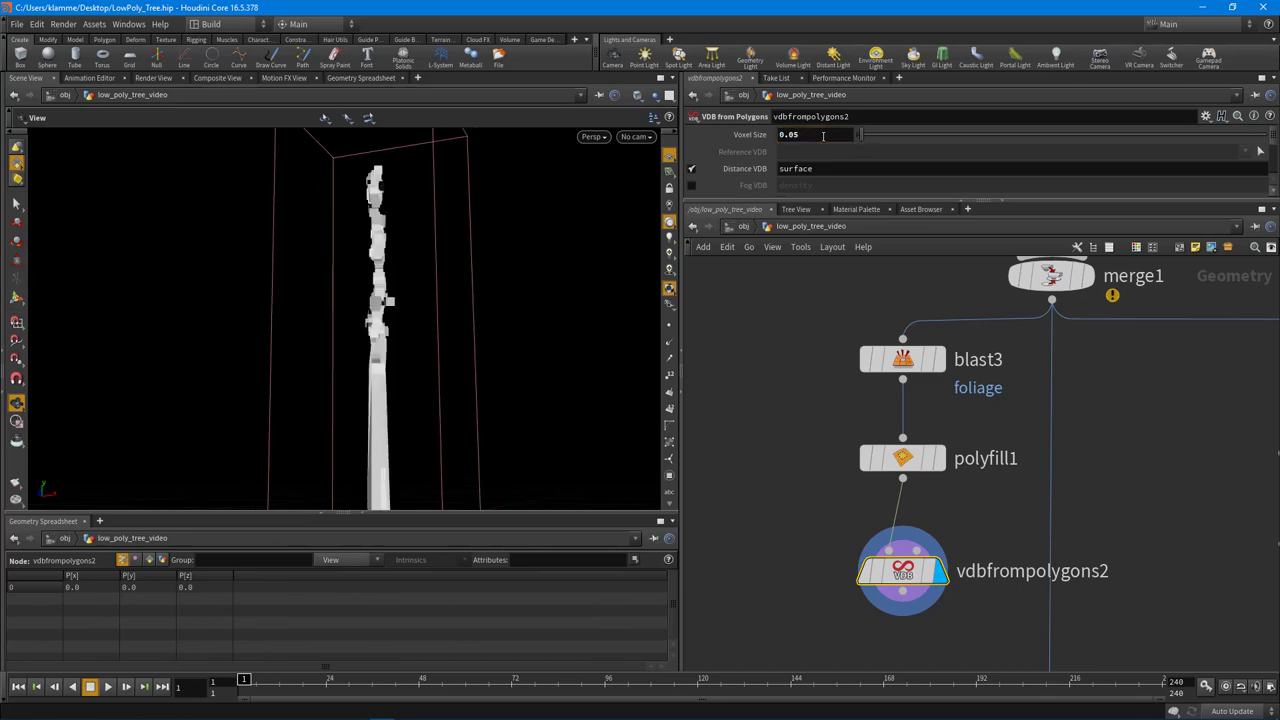
pyautogui.press('Return')
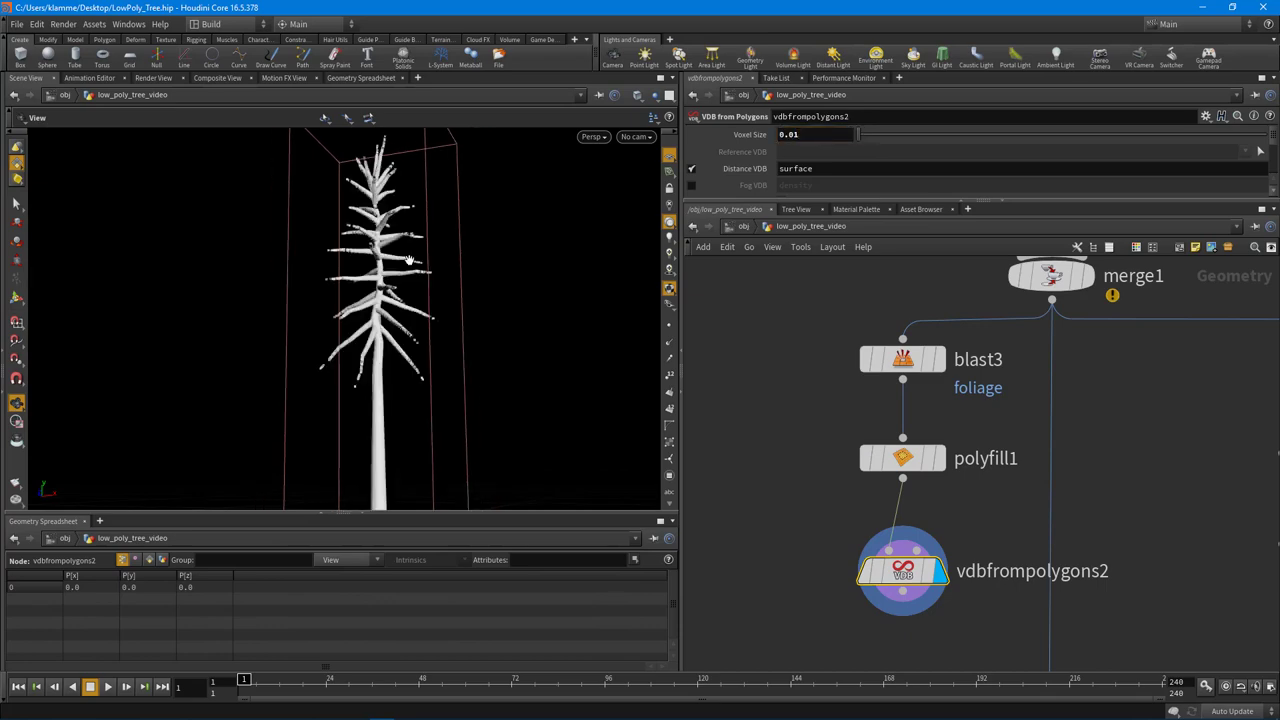
pyautogui.moveTo(409, 260); pyautogui.dragTo(466, 300)
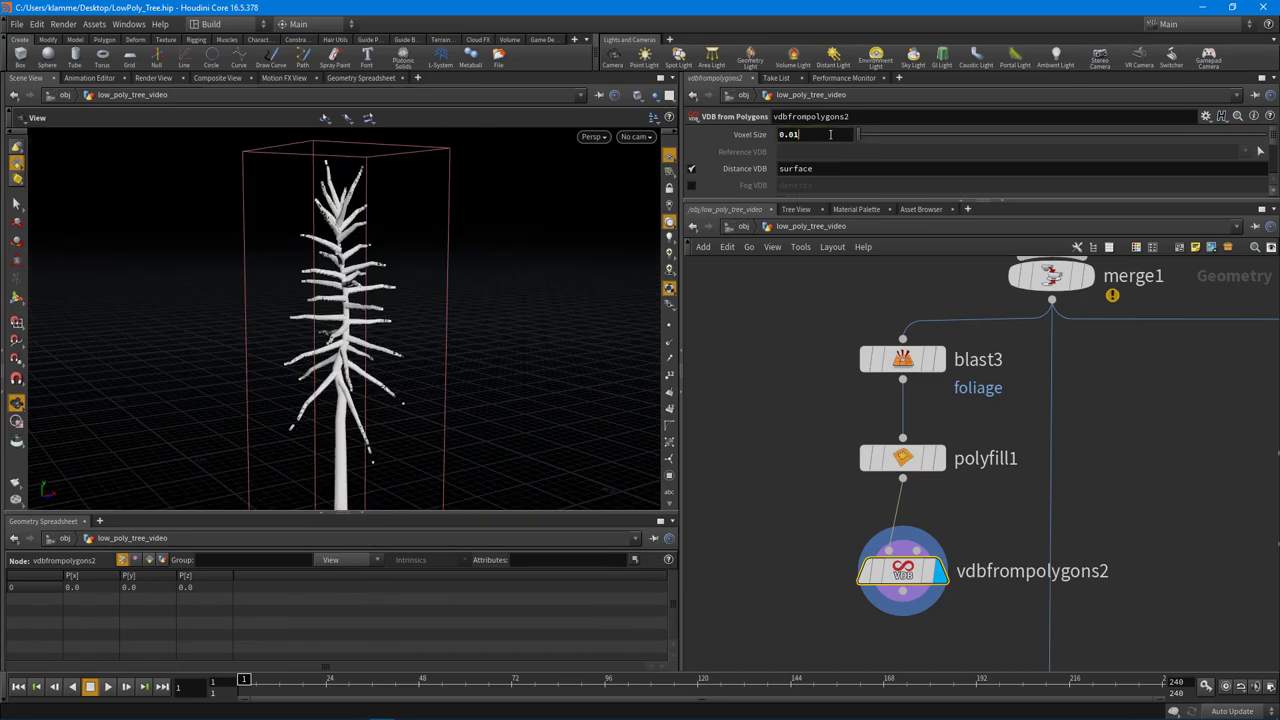
pyautogui.press('Return')
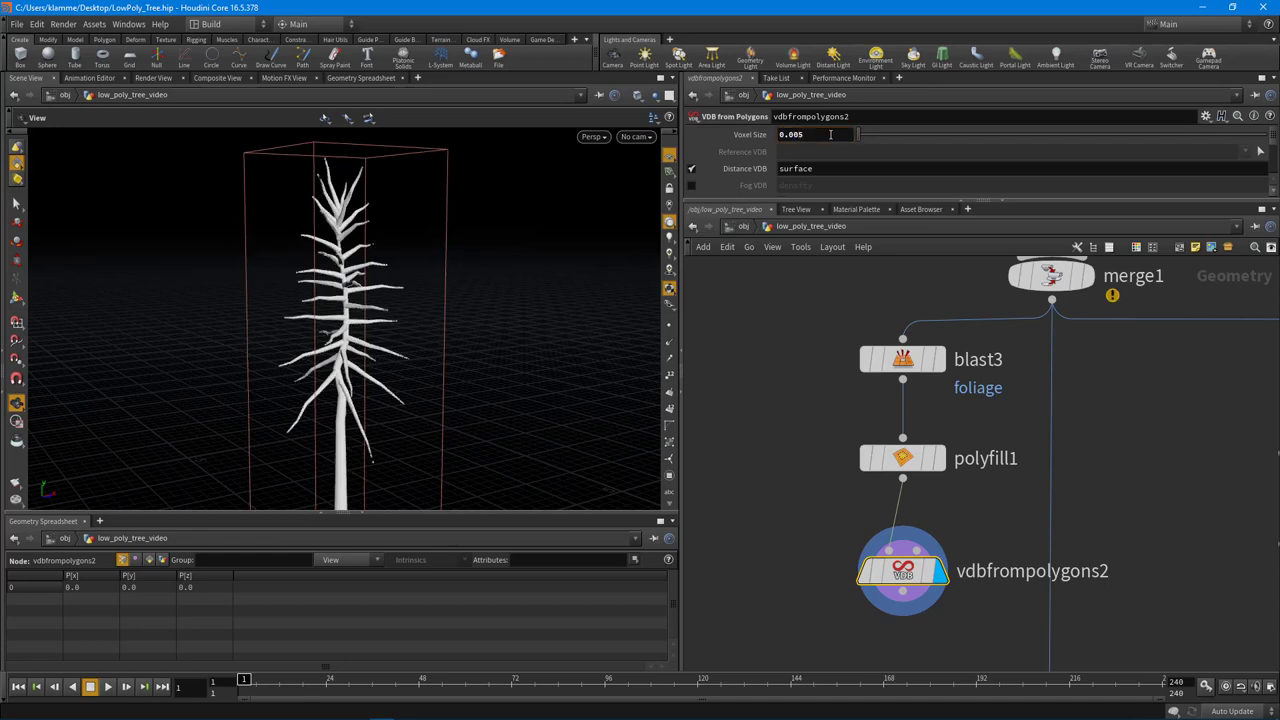
pyautogui.moveTo(493, 356); pyautogui.dragTo(330, 337)
pyautogui.moveTo(310, 344); pyautogui.dragTo(632, 354, button='right')
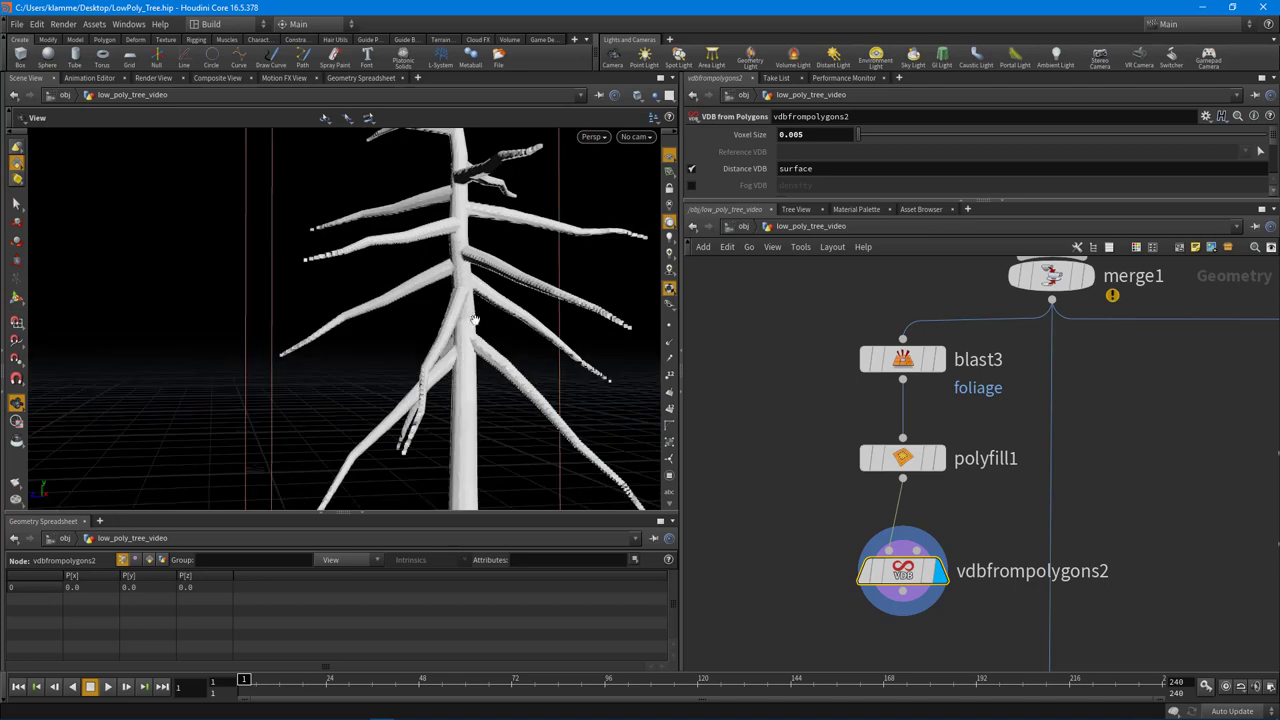
pyautogui.moveTo(508, 247); pyautogui.dragTo(352, 250, button='right')
pyautogui.moveTo(352, 250); pyautogui.dragTo(270, 315)
pyautogui.moveTo(997, 548); pyautogui.dragTo(989, 443, button='middle')
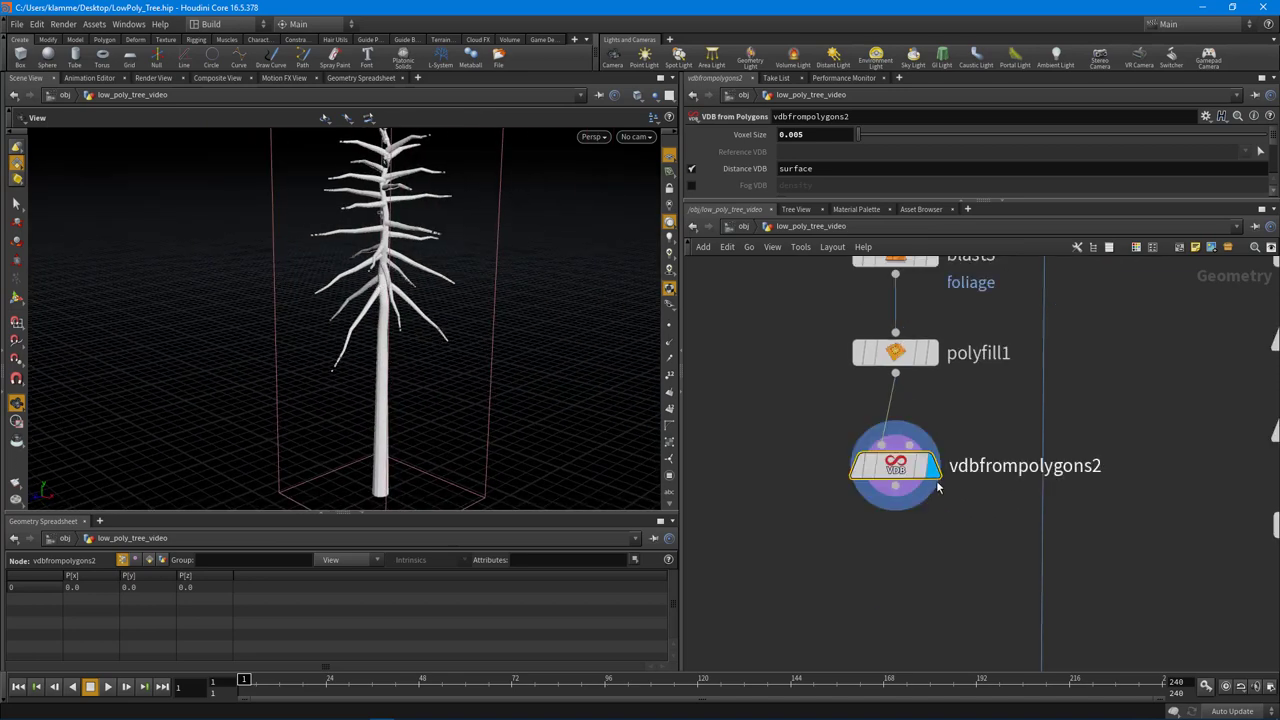
# Add a VDB Smooth node after vdbfrompolygons2, display it, and check how the branches look smoothed
pyautogui.press('Tab')
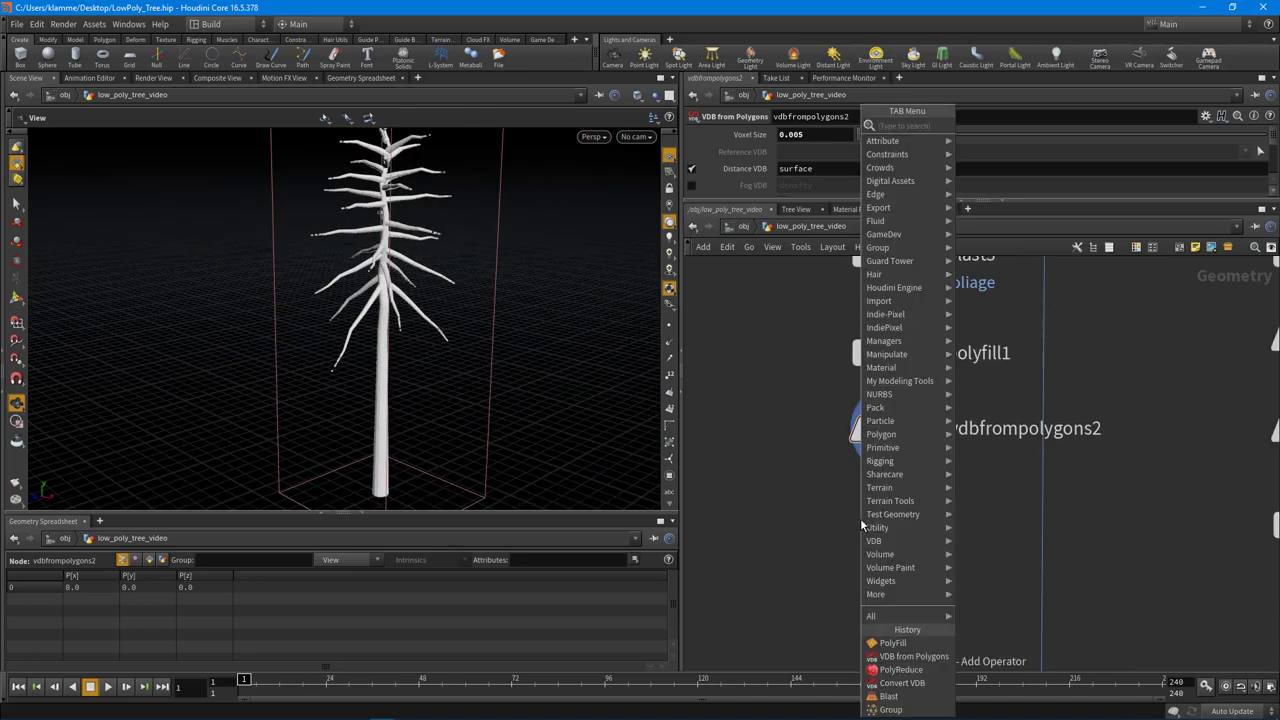
pyautogui.write('vds')
pyautogui.press('Return')
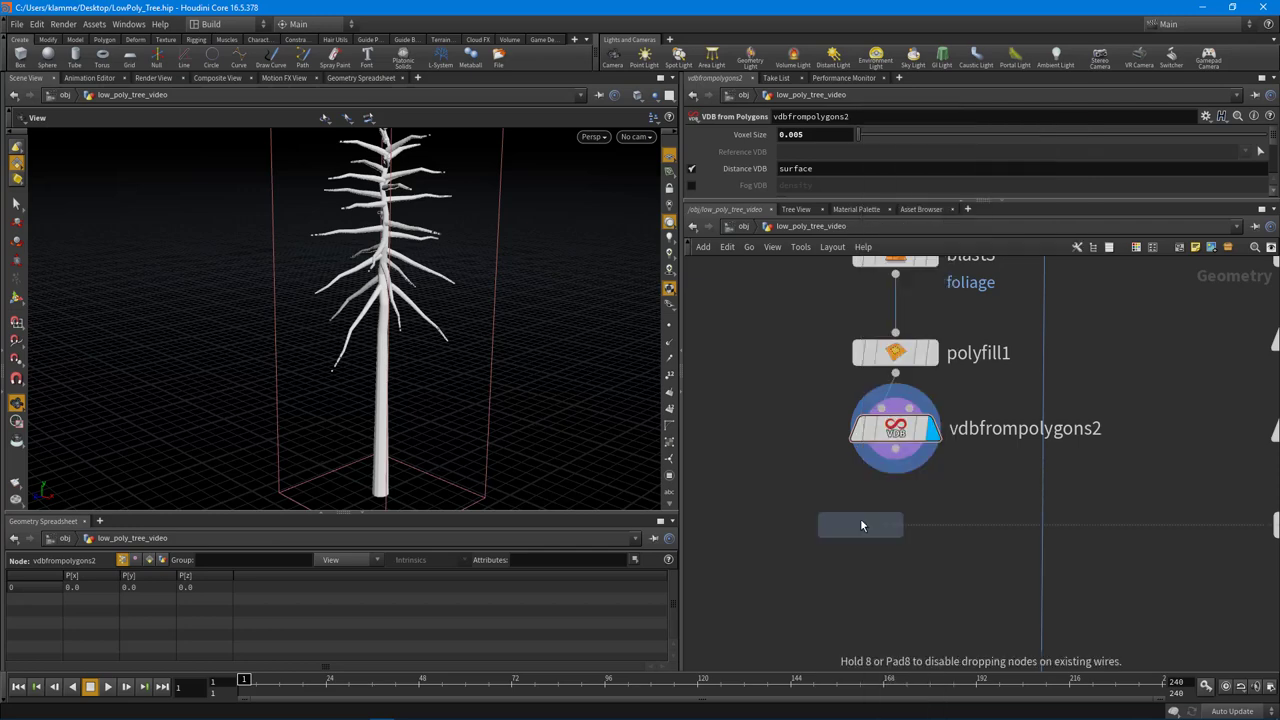
pyautogui.click(895, 500)
pyautogui.click(896, 458)
pyautogui.click(891, 487)
pyautogui.click(934, 503)
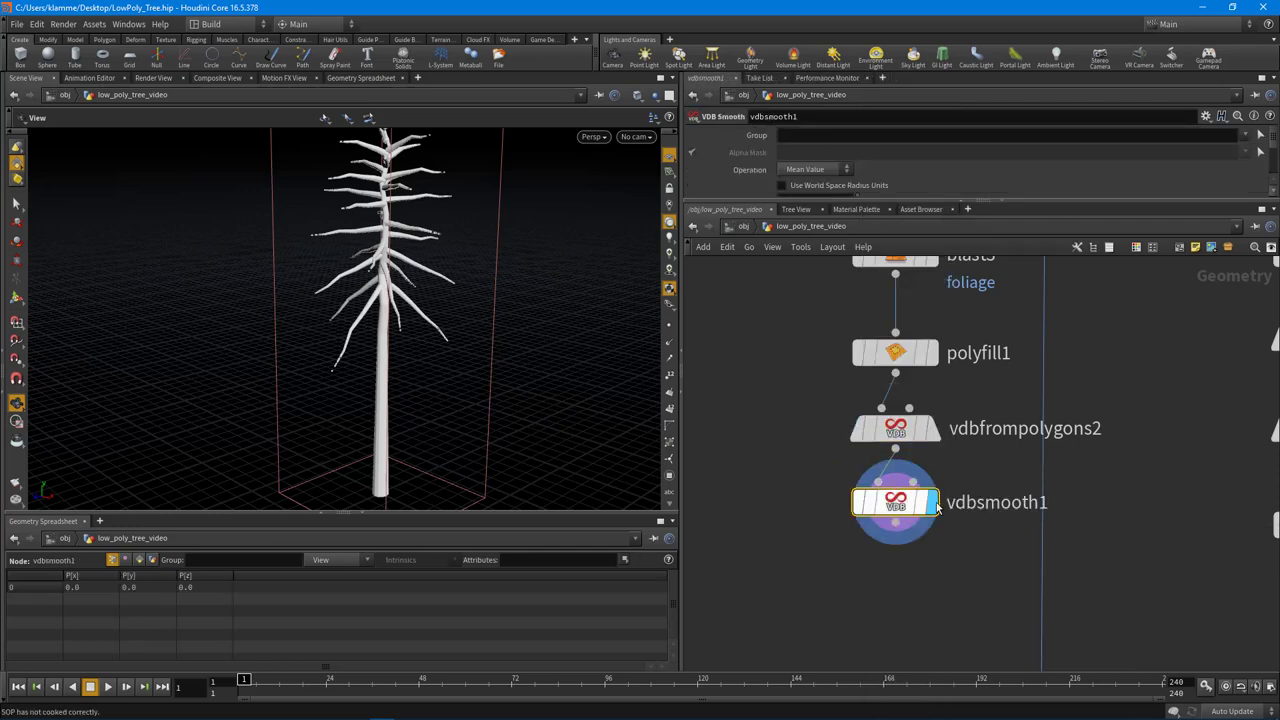
pyautogui.moveTo(372, 318); pyautogui.dragTo(454, 263)
pyautogui.moveTo(392, 270); pyautogui.dragTo(372, 335, button='middle')
pyautogui.moveTo(372, 335); pyautogui.dragTo(396, 328)
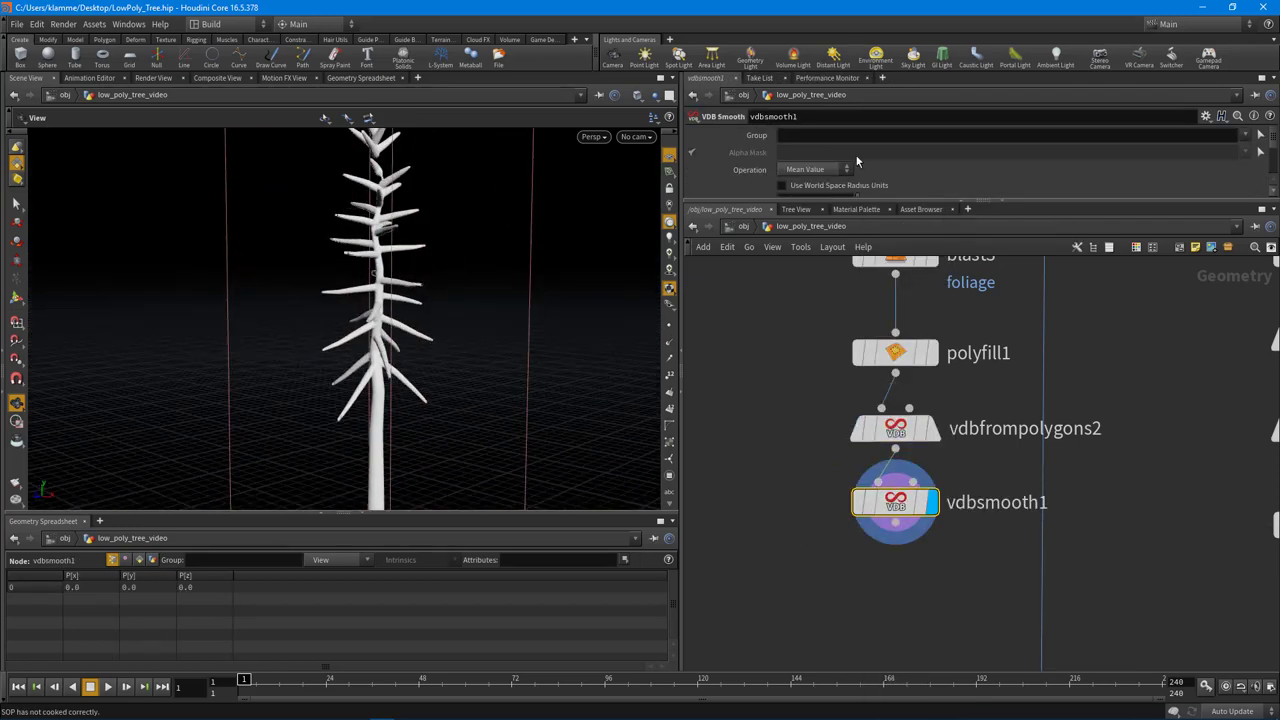
# Set vdbsmooth1's iterations to 2 and vdbfrompolygons2's voxel size to 0.003 after trying 0.002, checking the branches
pyautogui.moveTo(1087, 202); pyautogui.dragTo(1045, 334)
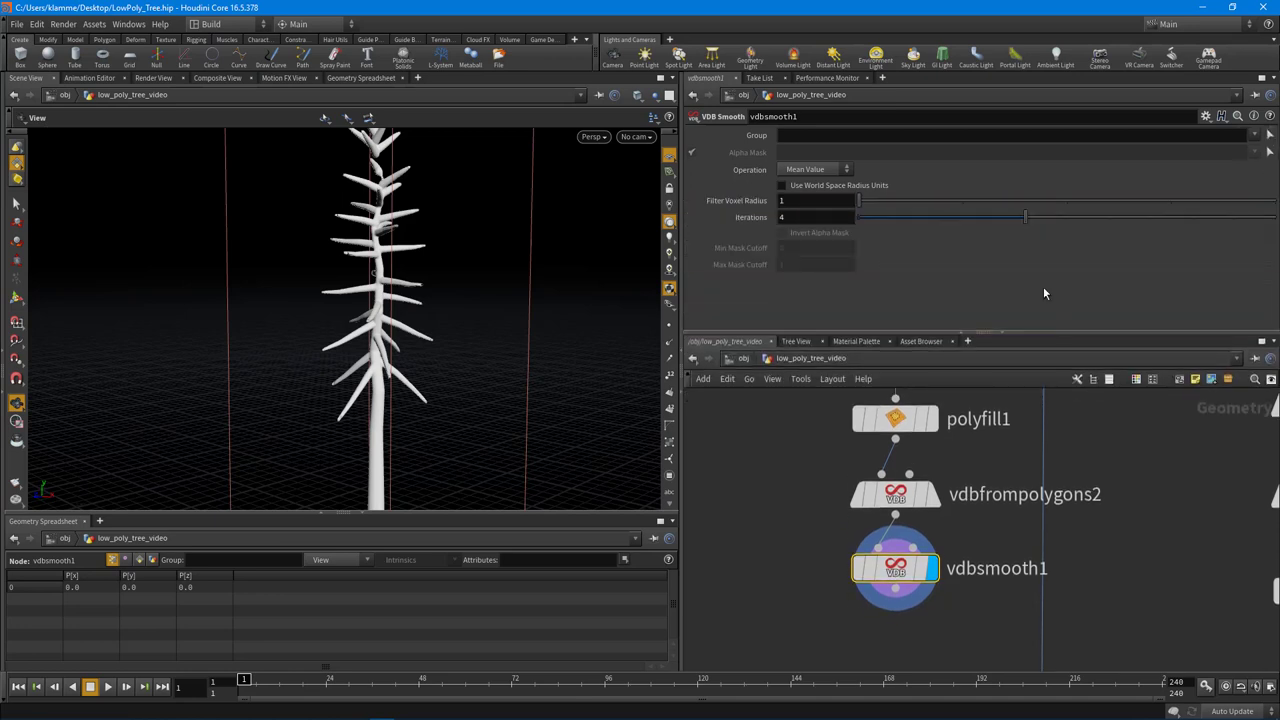
pyautogui.moveTo(1194, 220); pyautogui.dragTo(1026, 215)
pyautogui.moveTo(871, 216); pyautogui.dragTo(931, 227)
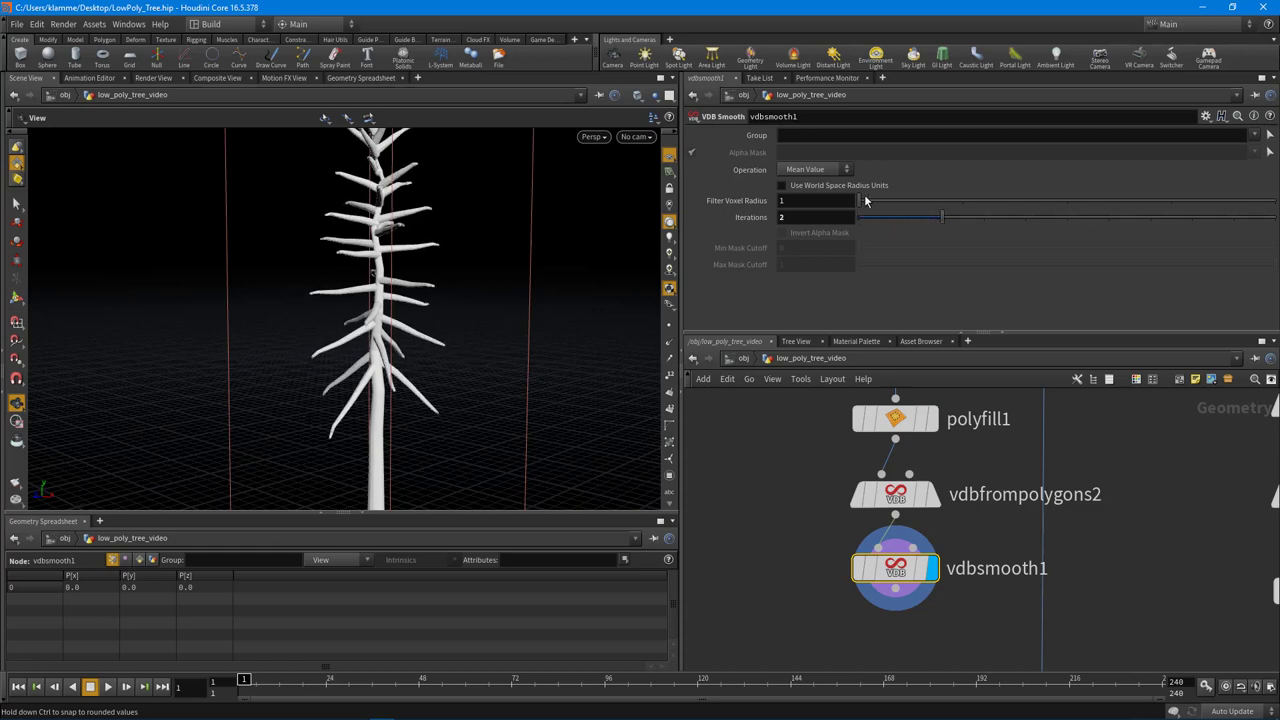
pyautogui.click(897, 495)
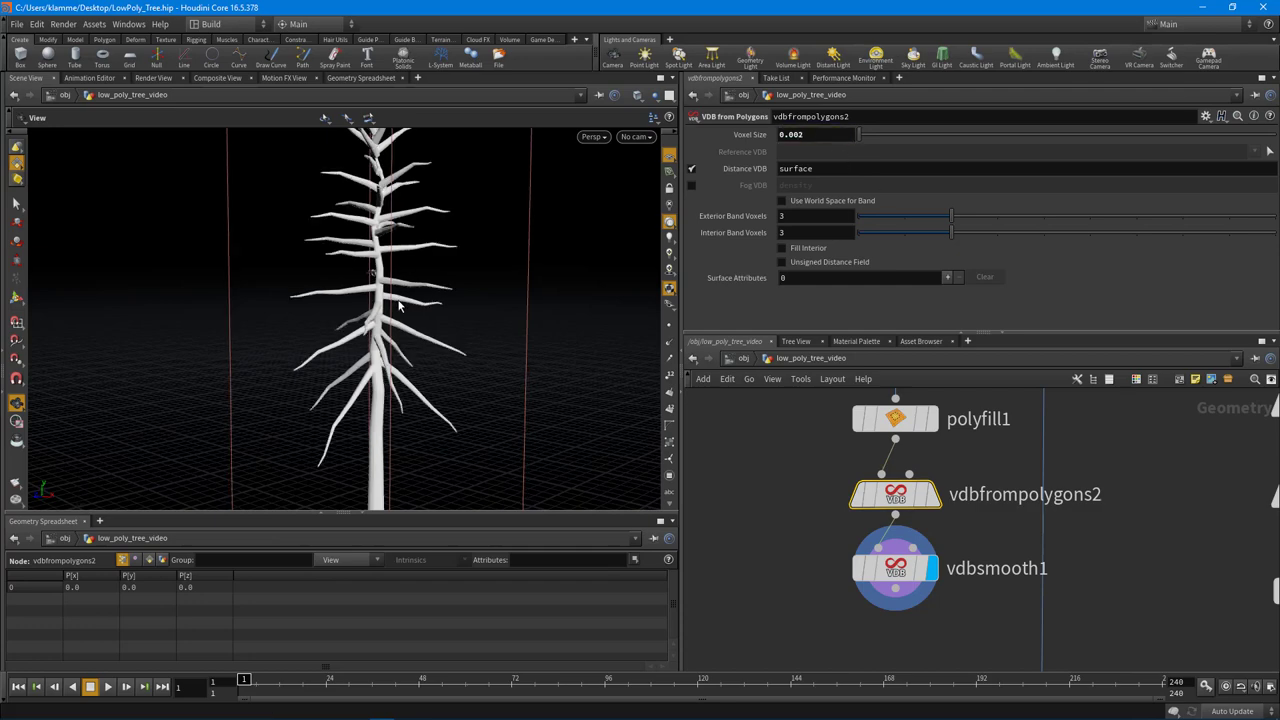
pyautogui.moveTo(363, 303); pyautogui.dragTo(446, 243)
# Add a Convert VDB node after vdbsmooth1, display it, and set it to convert to Polygons
pyautogui.moveTo(994, 534); pyautogui.dragTo(1000, 422, button='middle')
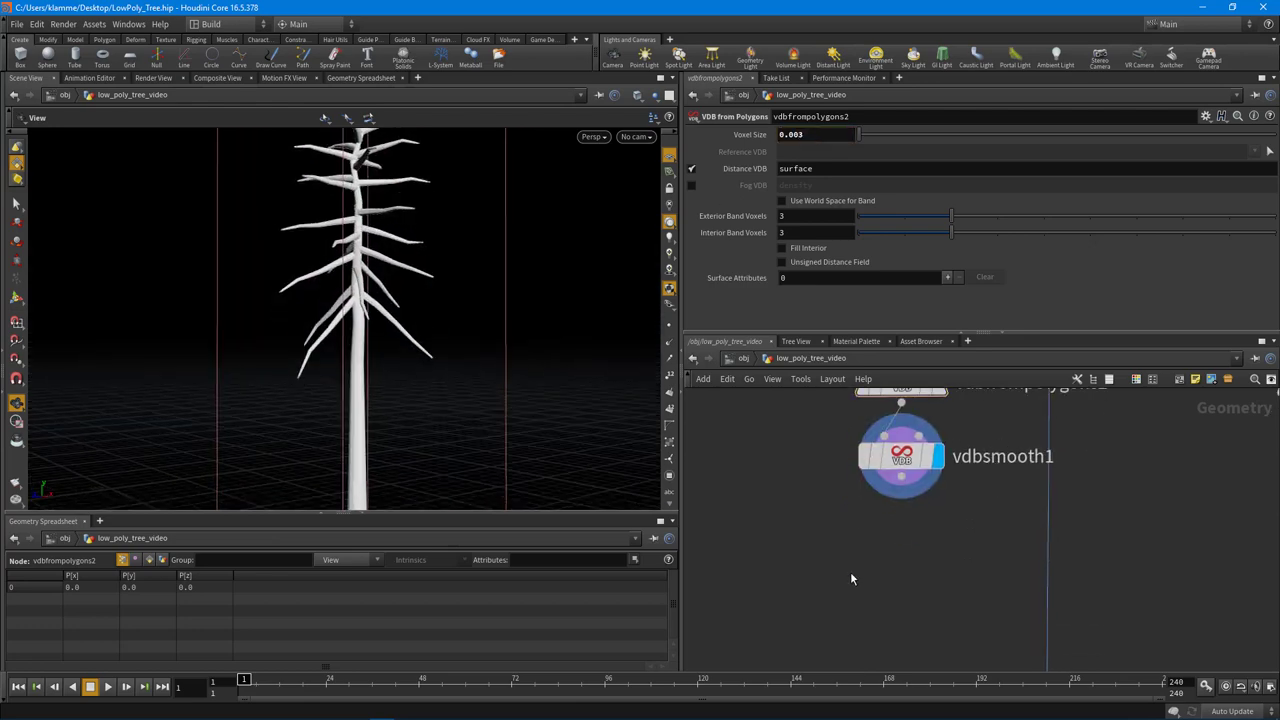
pyautogui.press('Tab')
pyautogui.write('vdb')
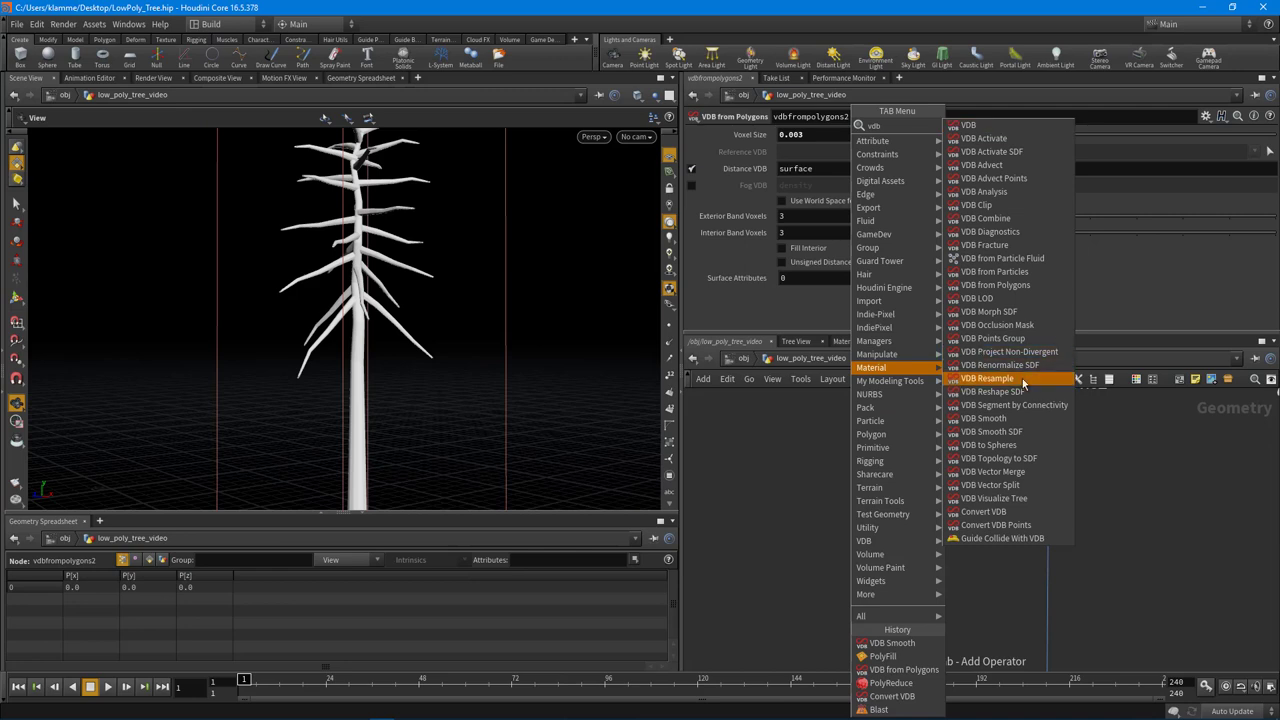
pyautogui.click(984, 511)
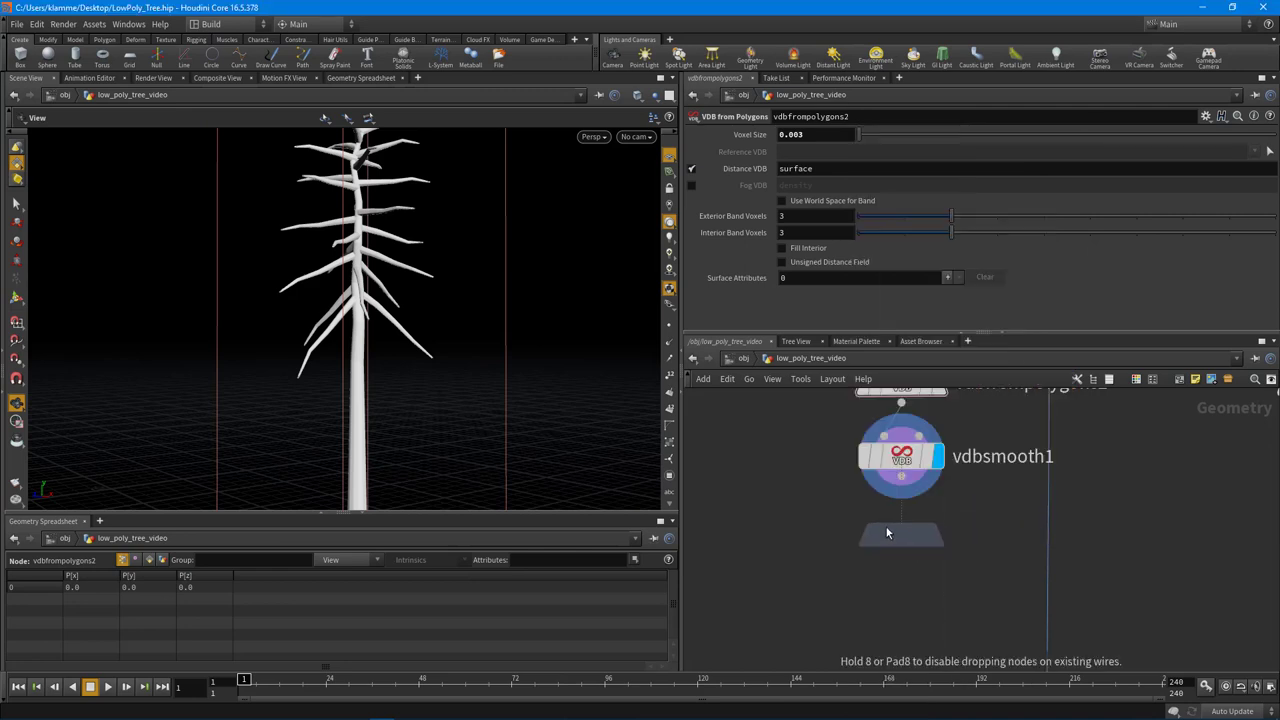
pyautogui.click(895, 535)
pyautogui.moveTo(901, 478); pyautogui.dragTo(901, 517)
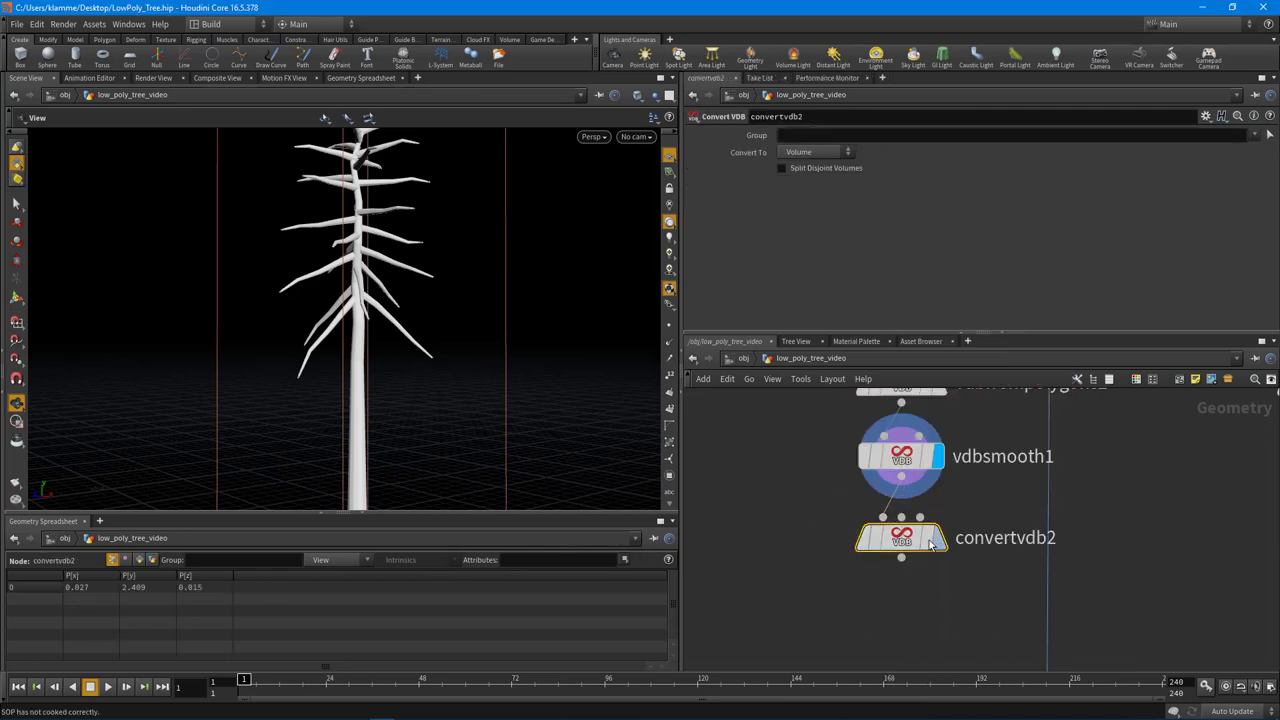
pyautogui.click(940, 537)
pyautogui.click(815, 152)
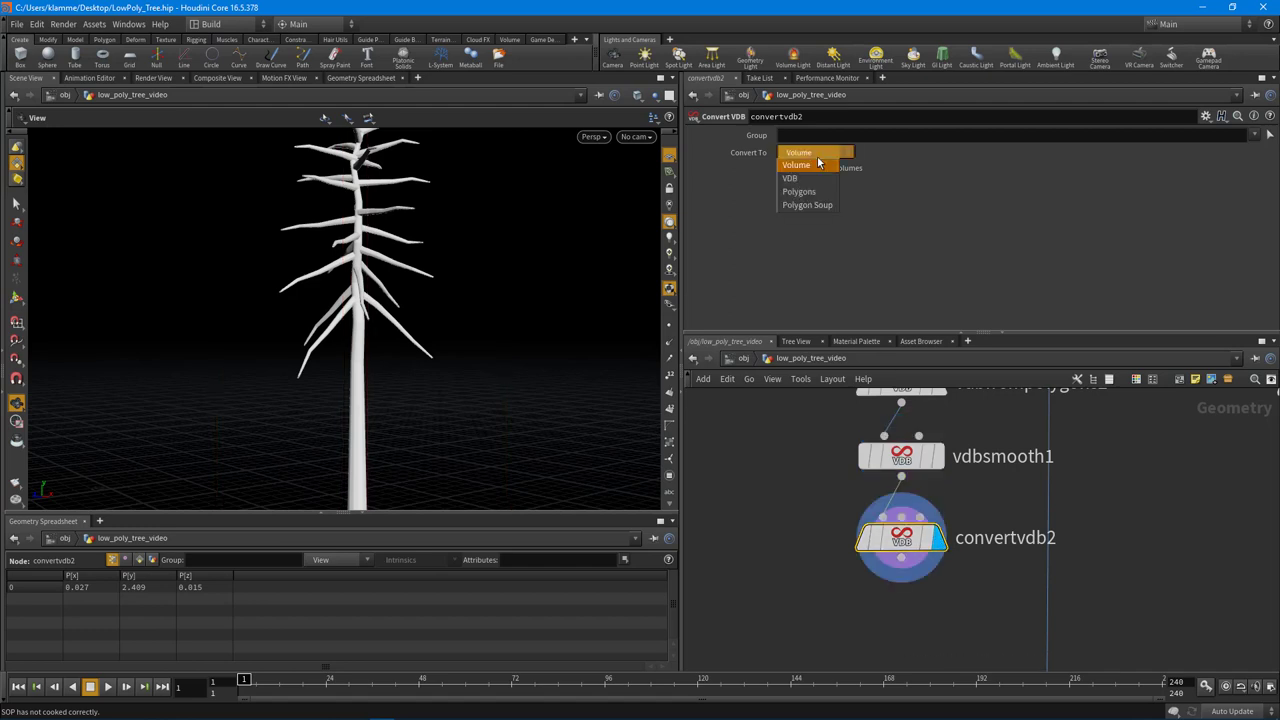
pyautogui.click(813, 194)
pyautogui.moveTo(367, 344); pyautogui.dragTo(391, 343)
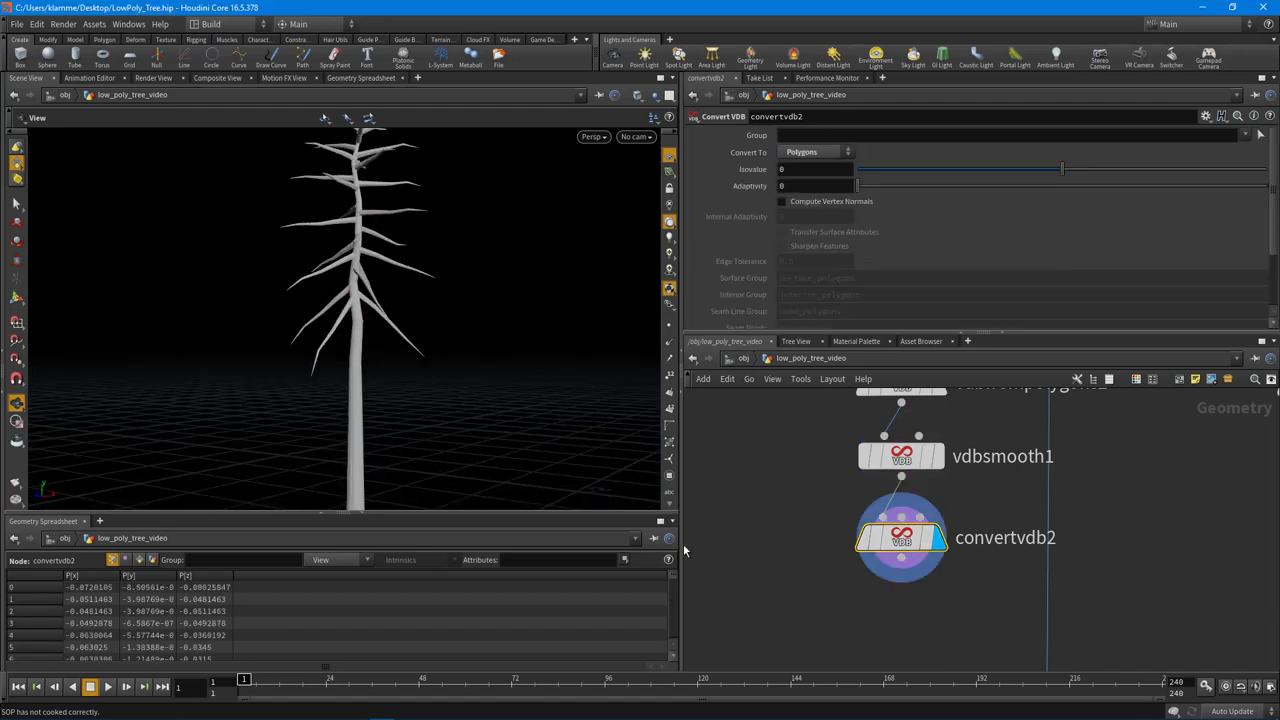
# Place a PolyReduce node below convertvdb2
pyautogui.moveTo(785, 617); pyautogui.dragTo(780, 519, button='middle')
pyautogui.press('Tab')
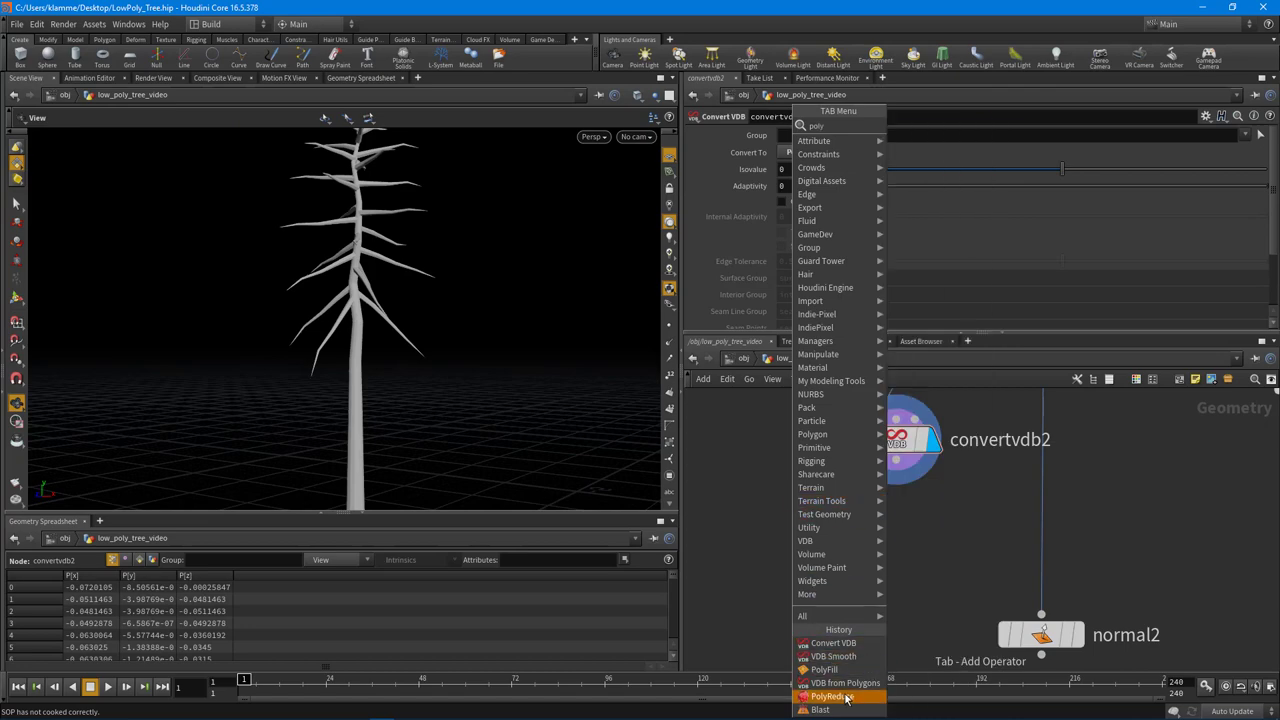
pyautogui.click(832, 696)
pyautogui.click(862, 560)
# Set convertvdb2's adaptivity to 0.1 and check the mesh on the lower trunk and branches
pyautogui.click(890, 441)
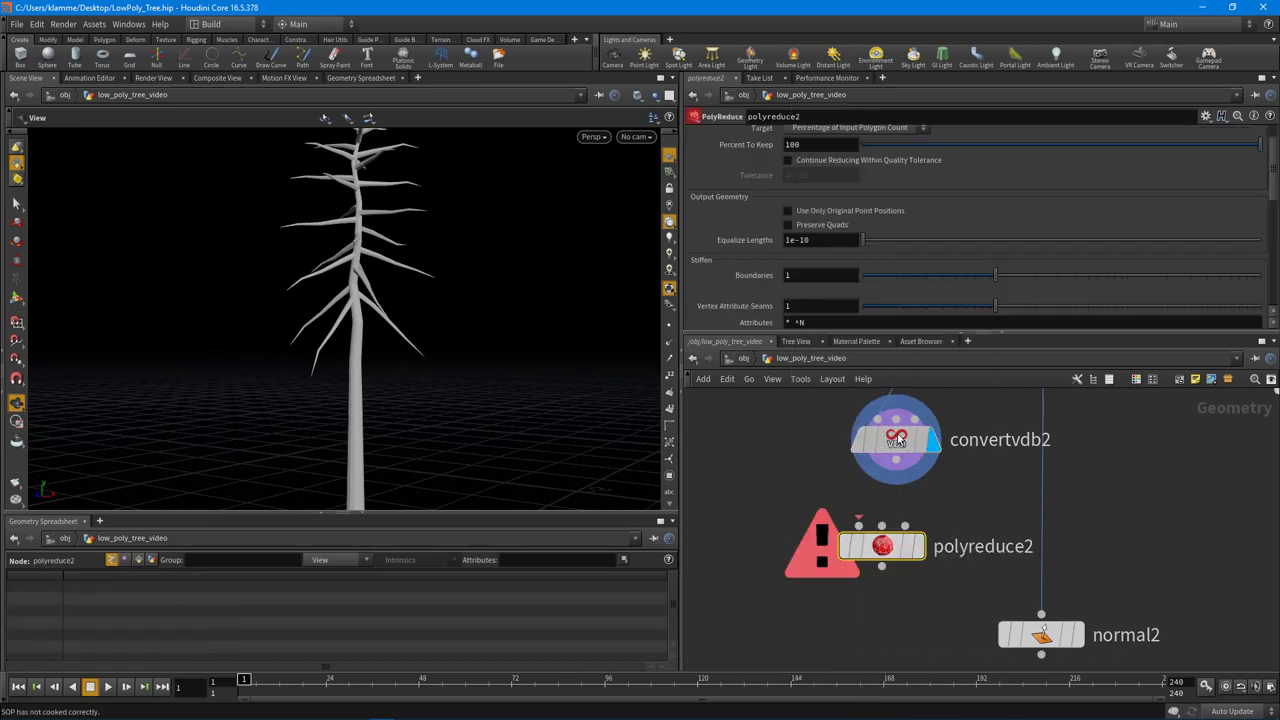
pyautogui.moveTo(392, 322); pyautogui.dragTo(455, 346, button='right')
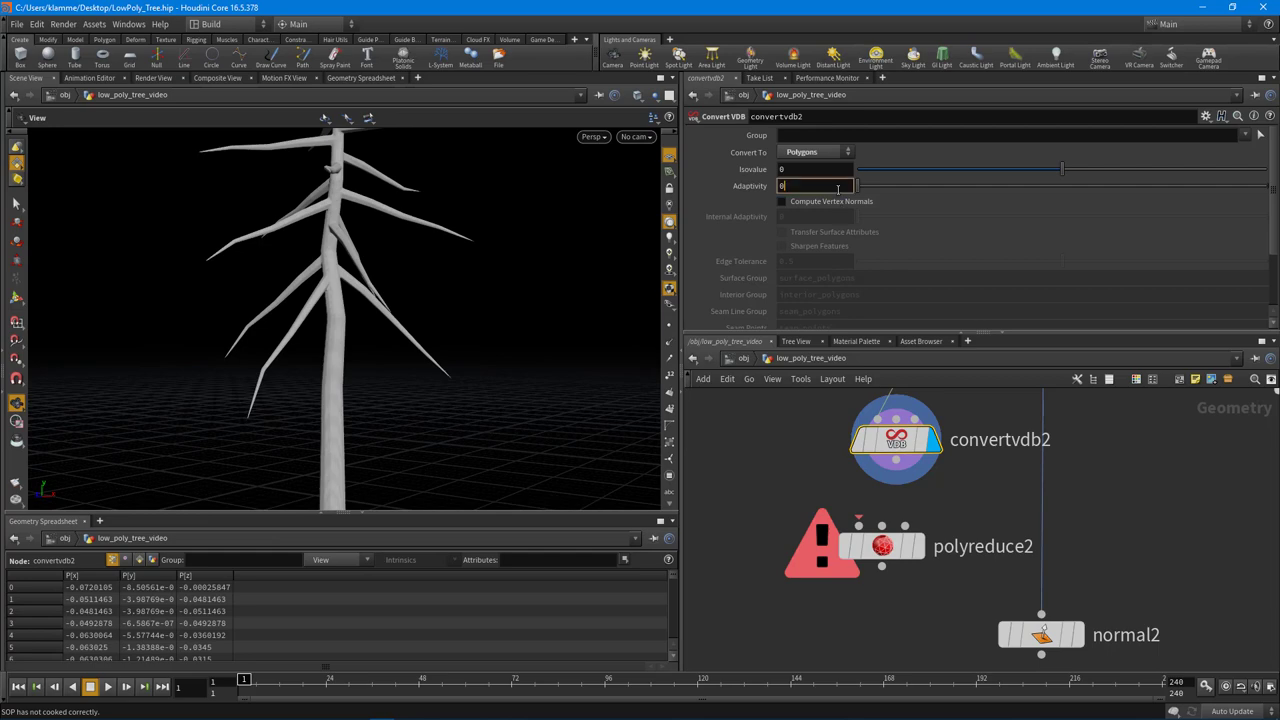
pyautogui.scroll(8, 443, 291)
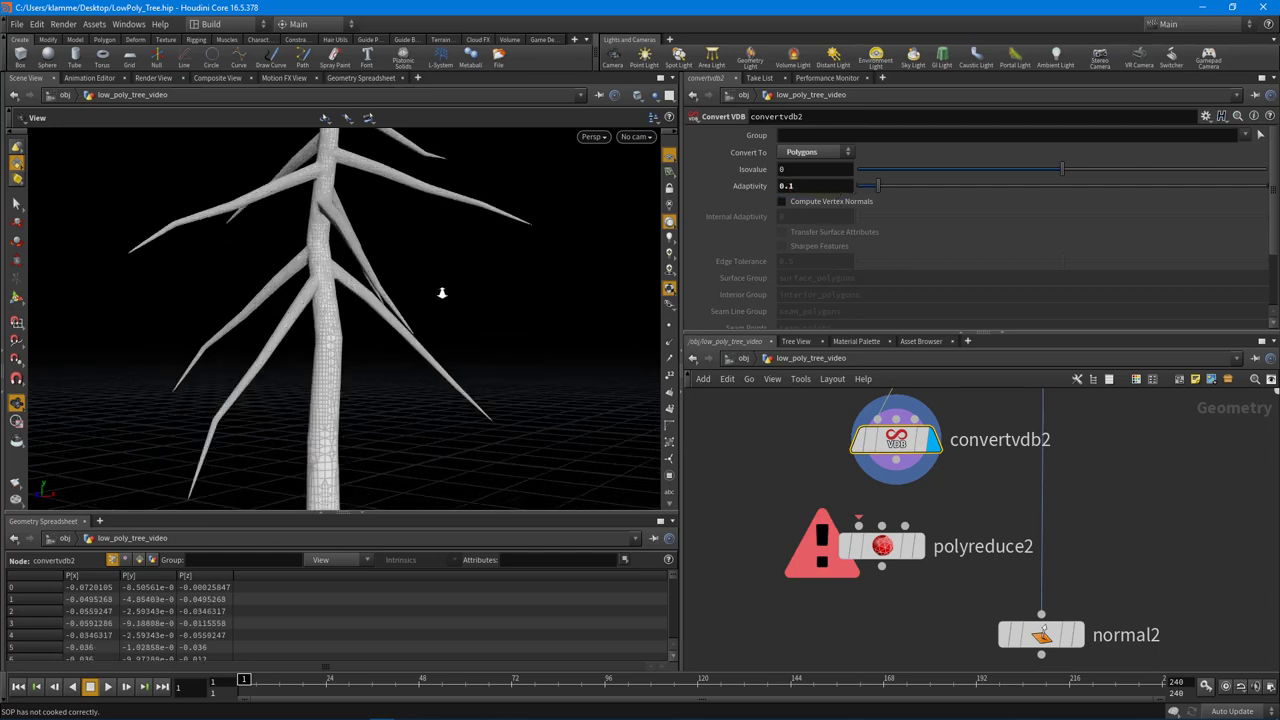
pyautogui.scroll(-10, 475, 290)
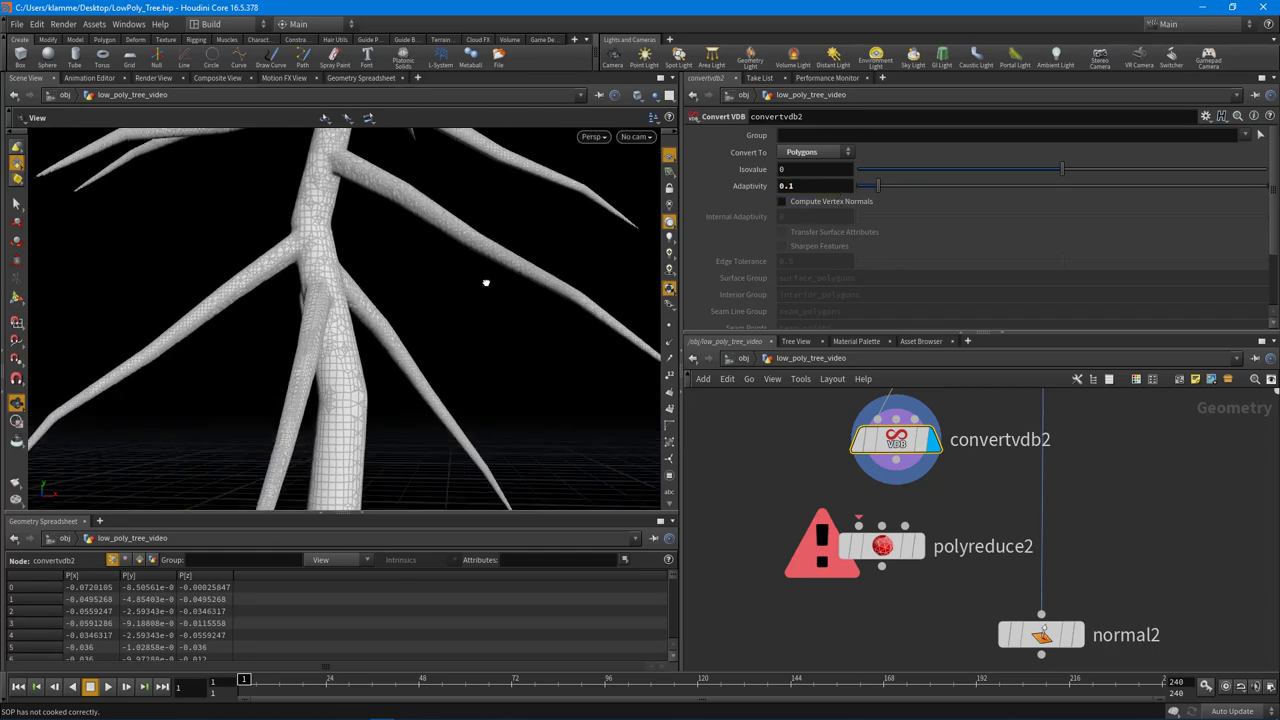
# Examine the converted polygon mesh of the upper branches and treetop, including where the branches join the trunk
pyautogui.moveTo(475, 188); pyautogui.dragTo(458, 460, button='middle')
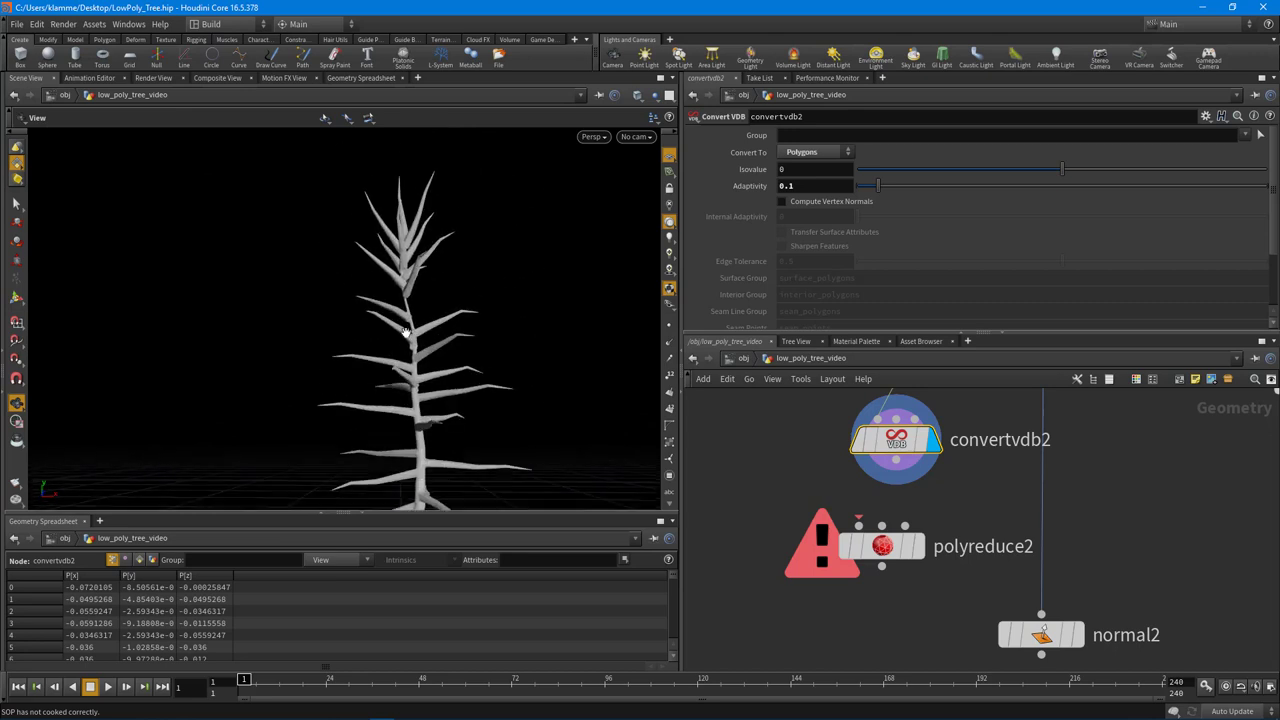
pyautogui.scroll(5, 500, 289)
pyautogui.moveTo(500, 289); pyautogui.dragTo(497, 325)
pyautogui.scroll(4, 389, 304)
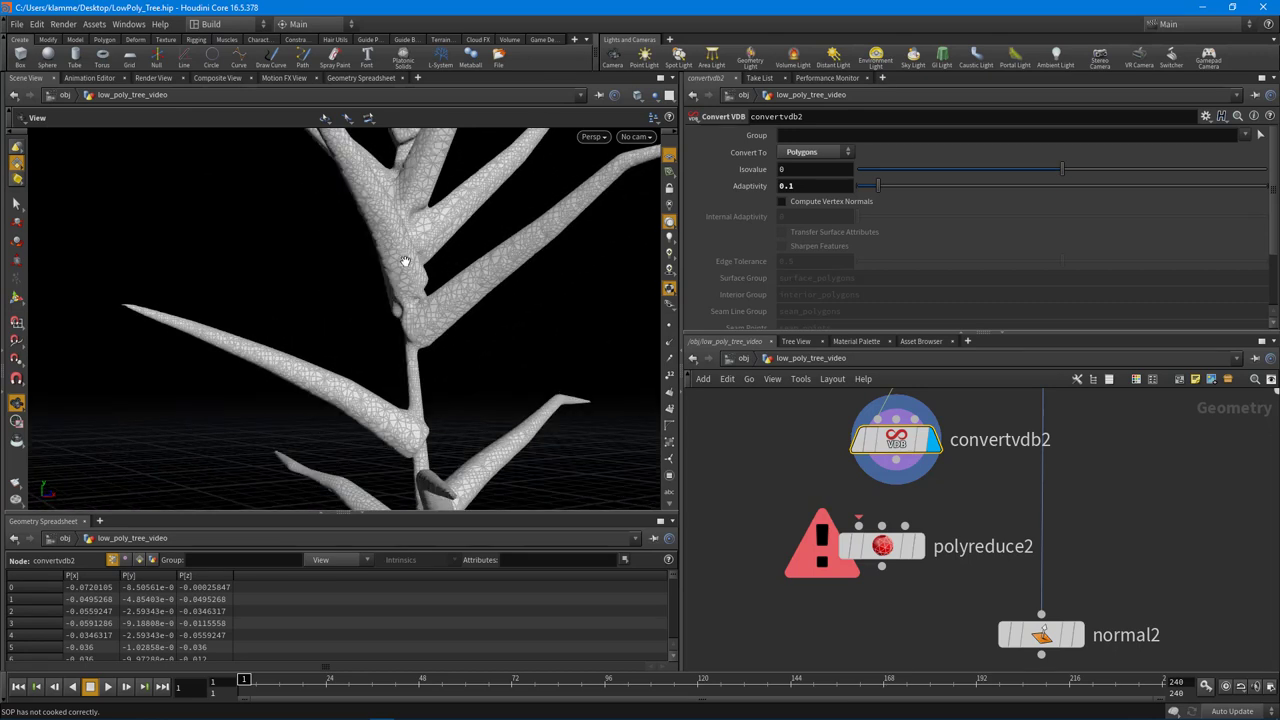
pyautogui.scroll(-4, 420, 418)
pyautogui.scroll(-6, 427, 230)
pyautogui.moveTo(427, 230); pyautogui.dragTo(486, 366, button='middle')
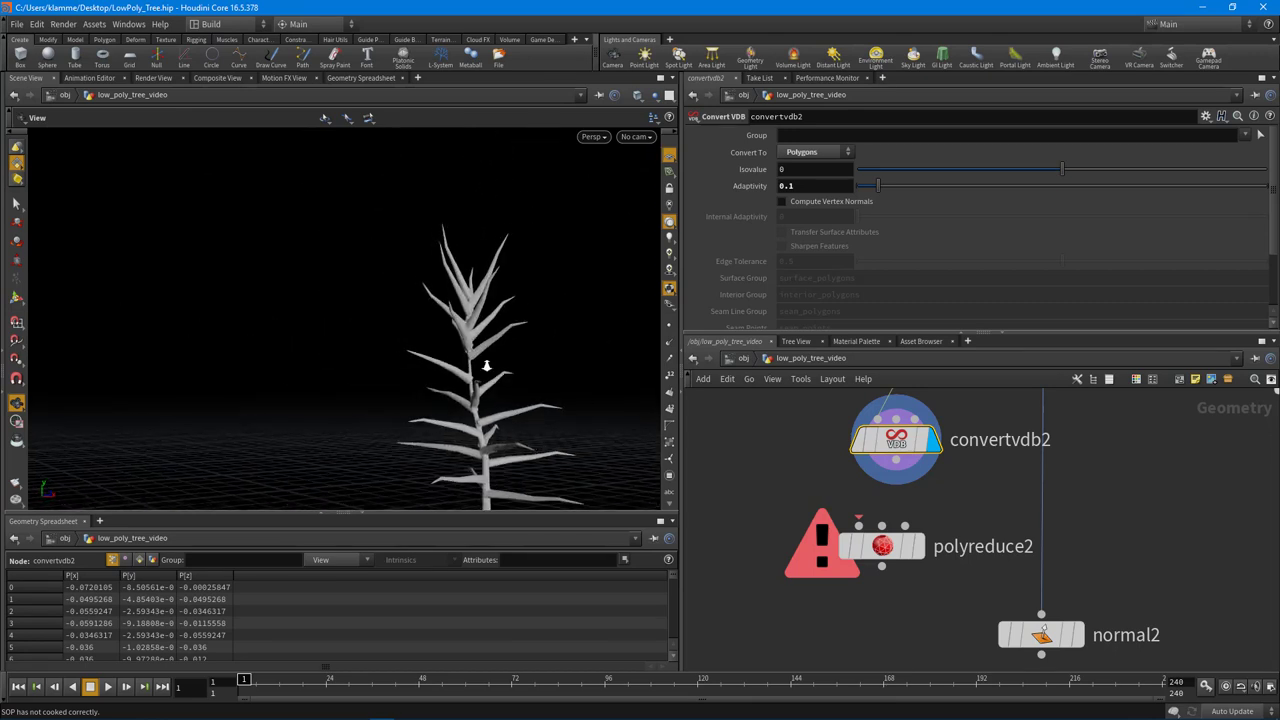
pyautogui.moveTo(486, 366); pyautogui.dragTo(486, 423)
pyautogui.moveTo(486, 423); pyautogui.dragTo(420, 300, button='middle')
pyautogui.moveTo(509, 314); pyautogui.dragTo(397, 394)
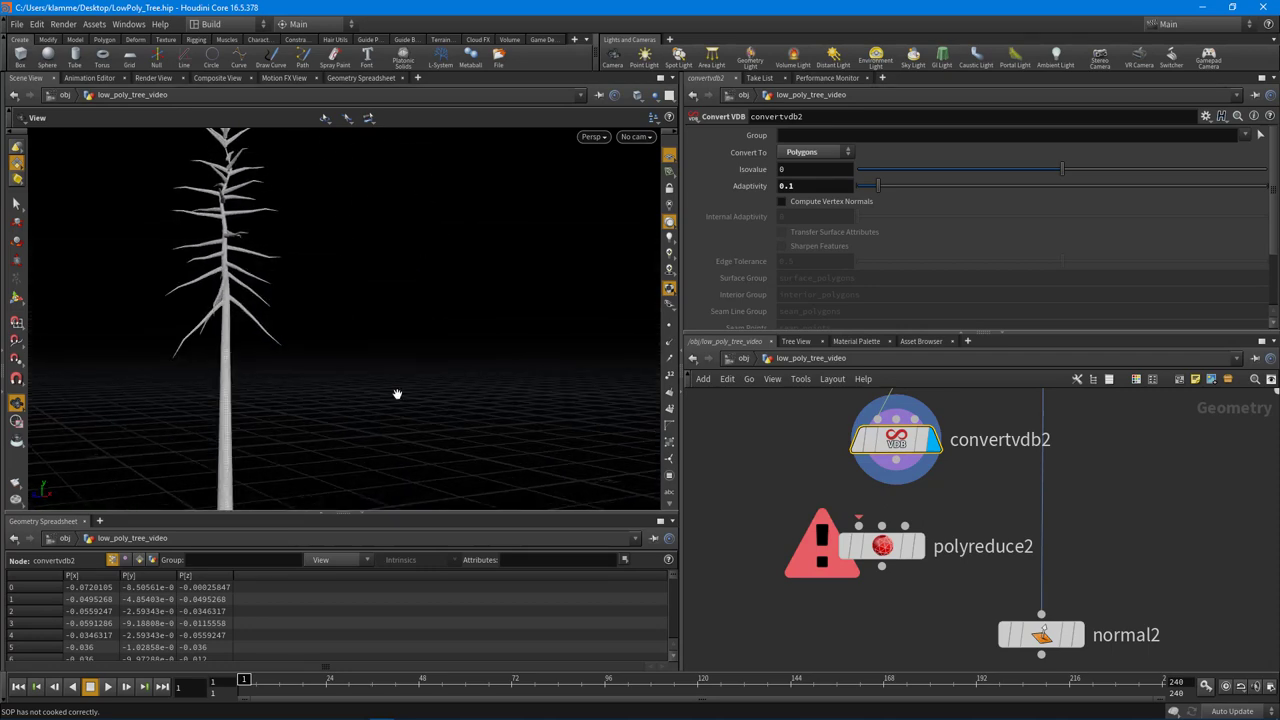
# Connect convertvdb2 to polyreduce2, align the node beneath it, and display polyreduce2
pyautogui.moveTo(896, 460); pyautogui.dragTo(907, 522)
pyautogui.click(918, 547)
pyautogui.click(895, 518)
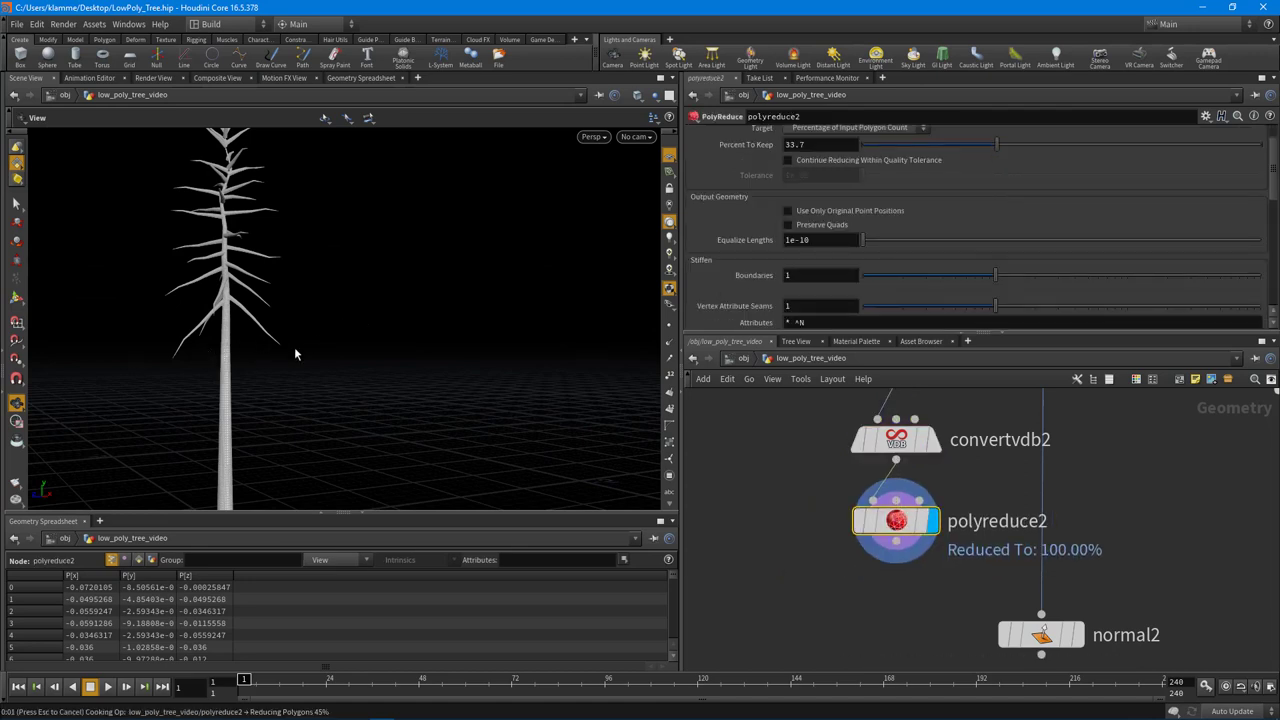
# Lower polyreduce2's Percent To Keep through 6 and 2.7 to 1, checking the trunk and branches
pyautogui.moveTo(247, 349); pyautogui.dragTo(326, 317, button='middle')
pyautogui.moveTo(326, 317); pyautogui.dragTo(342, 348, button='right')
pyautogui.moveTo(342, 348); pyautogui.dragTo(425, 330, button='middle')
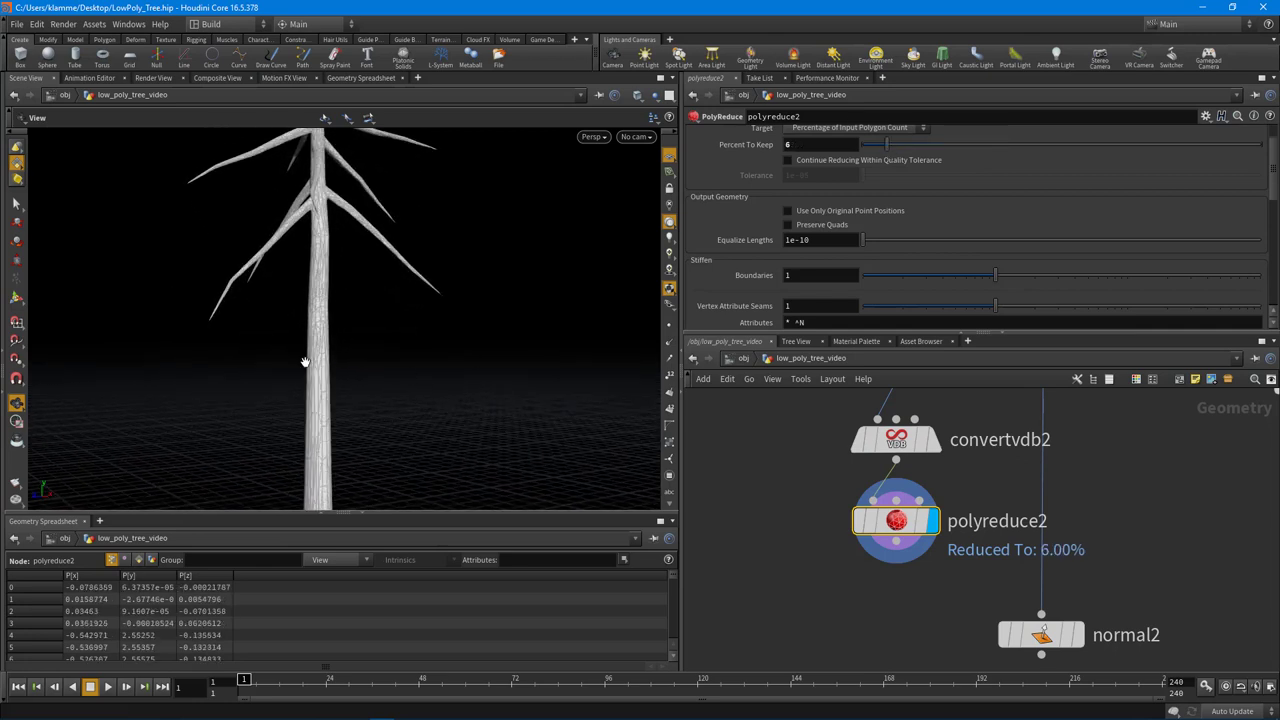
pyautogui.moveTo(873, 146); pyautogui.dragTo(874, 147)
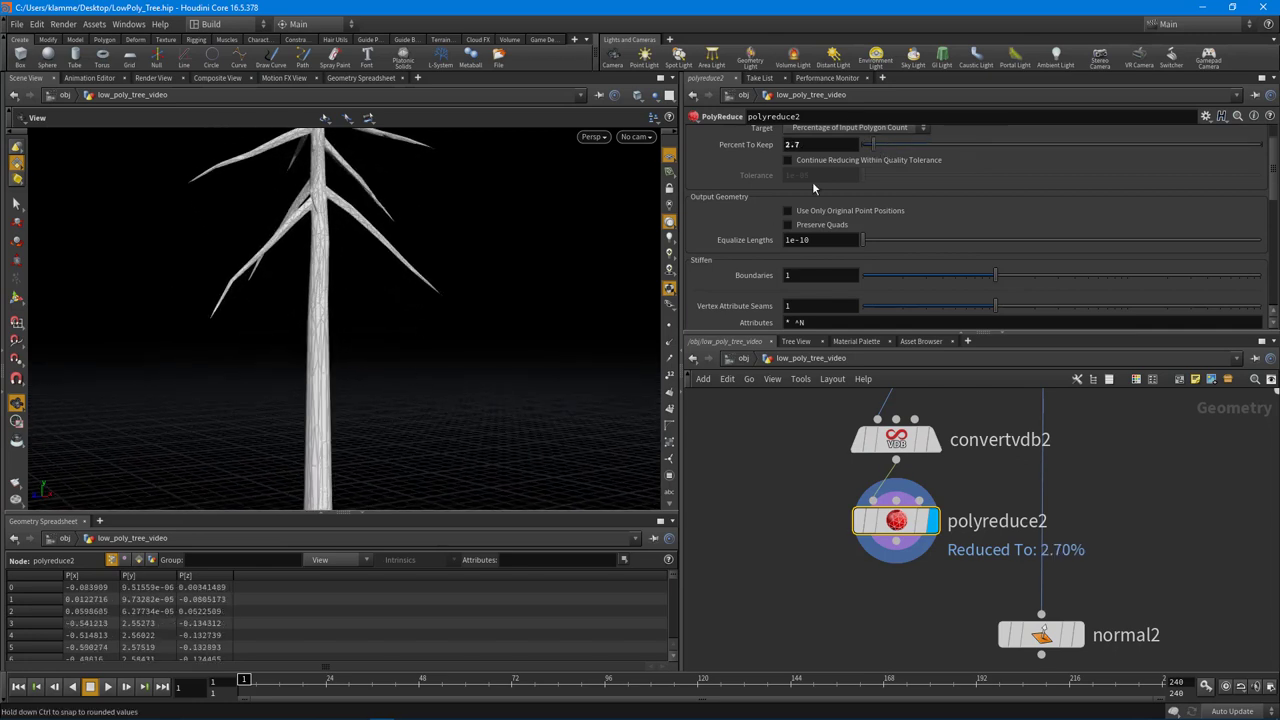
pyautogui.moveTo(440, 272); pyautogui.dragTo(384, 266, button='right')
pyautogui.moveTo(384, 266); pyautogui.dragTo(378, 362, button='middle')
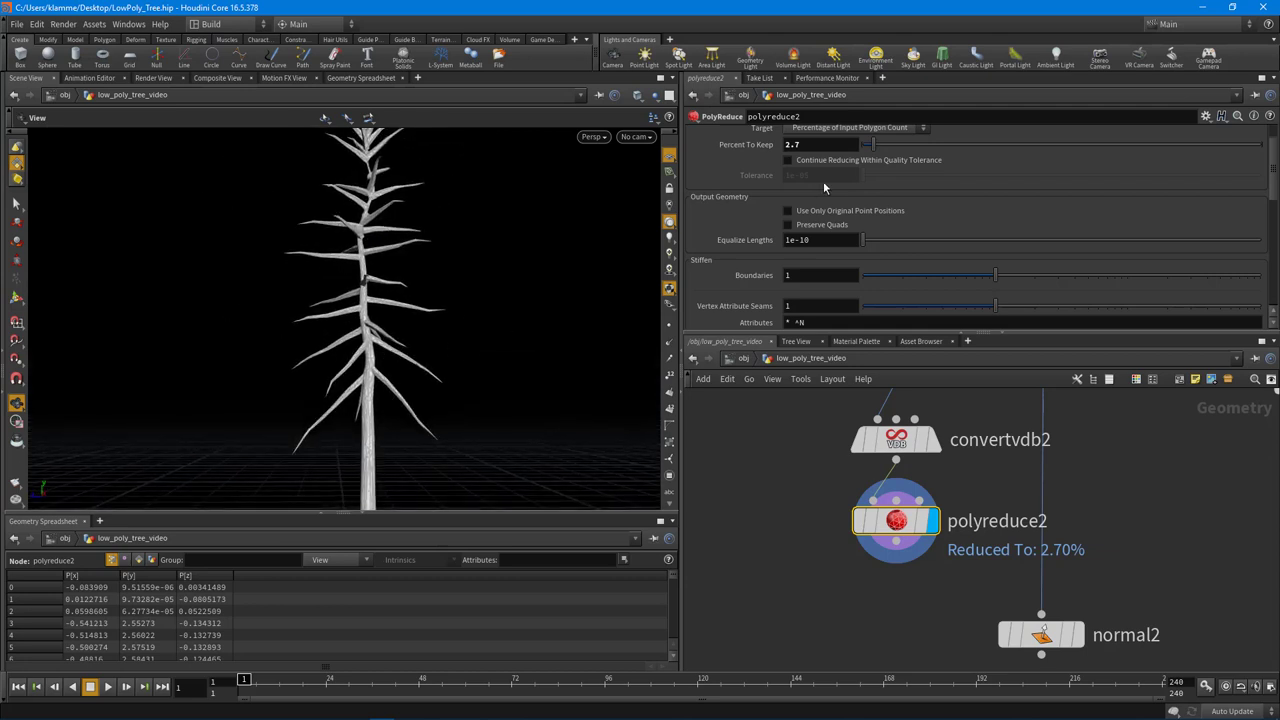
pyautogui.press('Return')
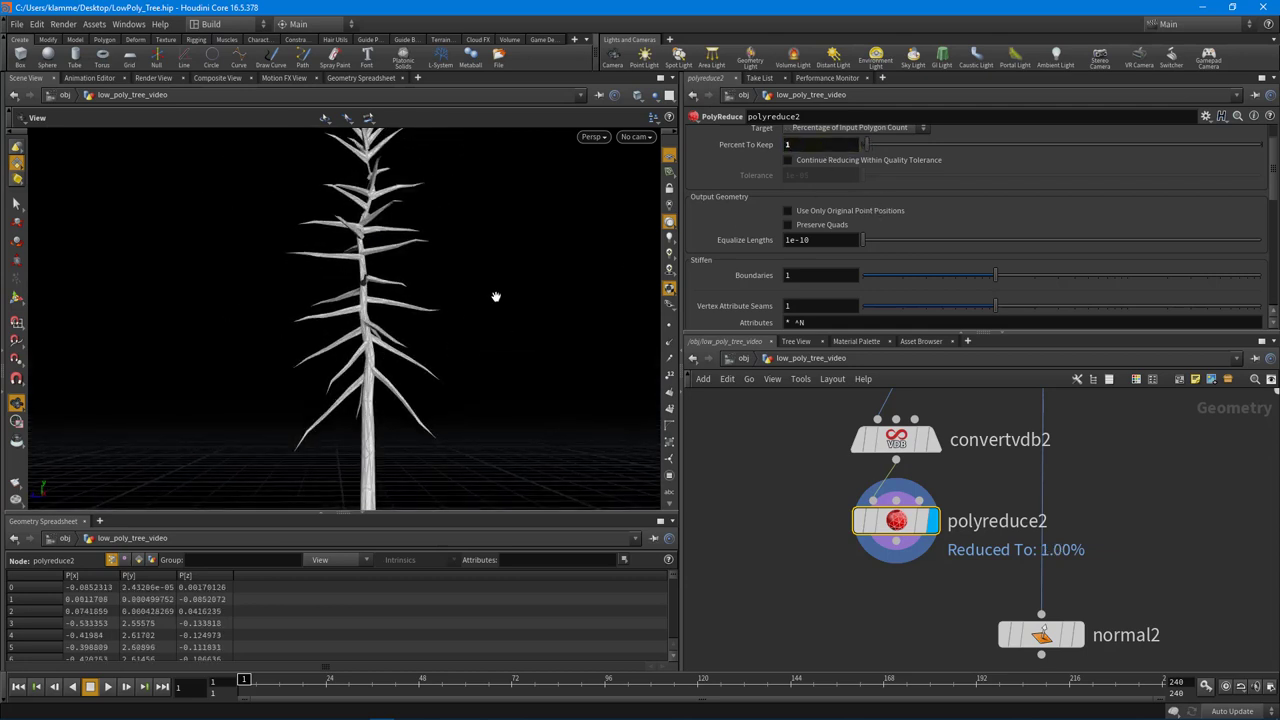
# Inspect the reduced trunk and branches from several sides and distances
pyautogui.moveTo(420, 347); pyautogui.dragTo(514, 340, button='right')
pyautogui.moveTo(514, 340); pyautogui.dragTo(275, 300)
pyautogui.moveTo(275, 300); pyautogui.dragTo(333, 283, button='right')
pyautogui.moveTo(333, 283); pyautogui.dragTo(440, 272)
pyautogui.moveTo(440, 272); pyautogui.dragTo(357, 297, button='right')
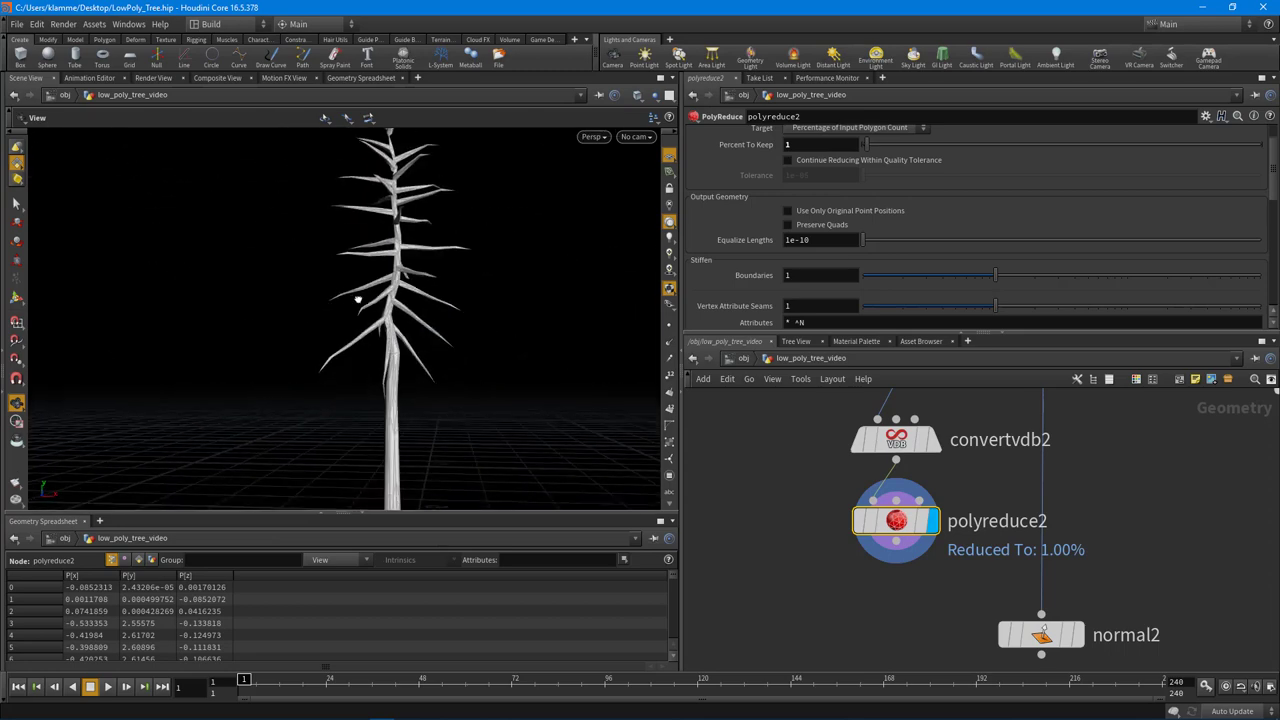
pyautogui.moveTo(357, 297)
pyautogui.mouseDown()
pyautogui.moveTo(432, 317)
pyautogui.moveTo(411, 283)
pyautogui.moveTo(357, 291)
pyautogui.moveTo(369, 284)
pyautogui.mouseUp()
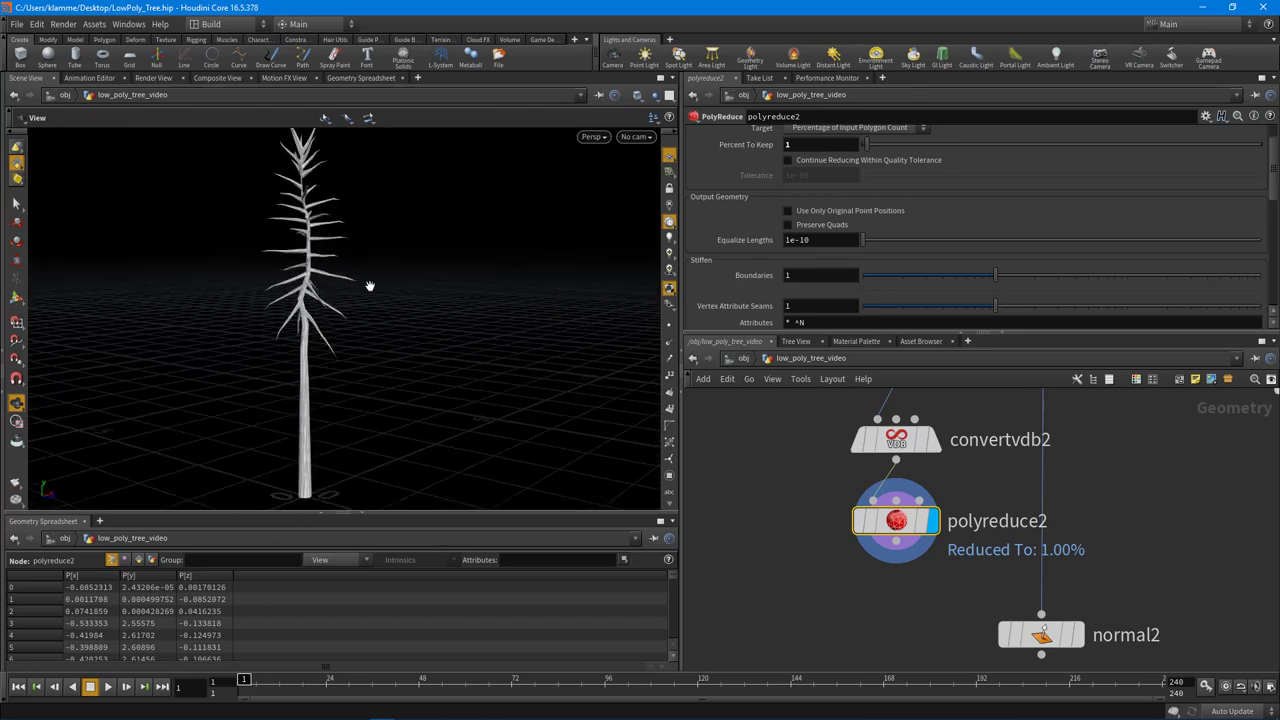
pyautogui.moveTo(369, 284); pyautogui.dragTo(332, 280, button='right')
pyautogui.moveTo(331, 280); pyautogui.dragTo(324, 336)
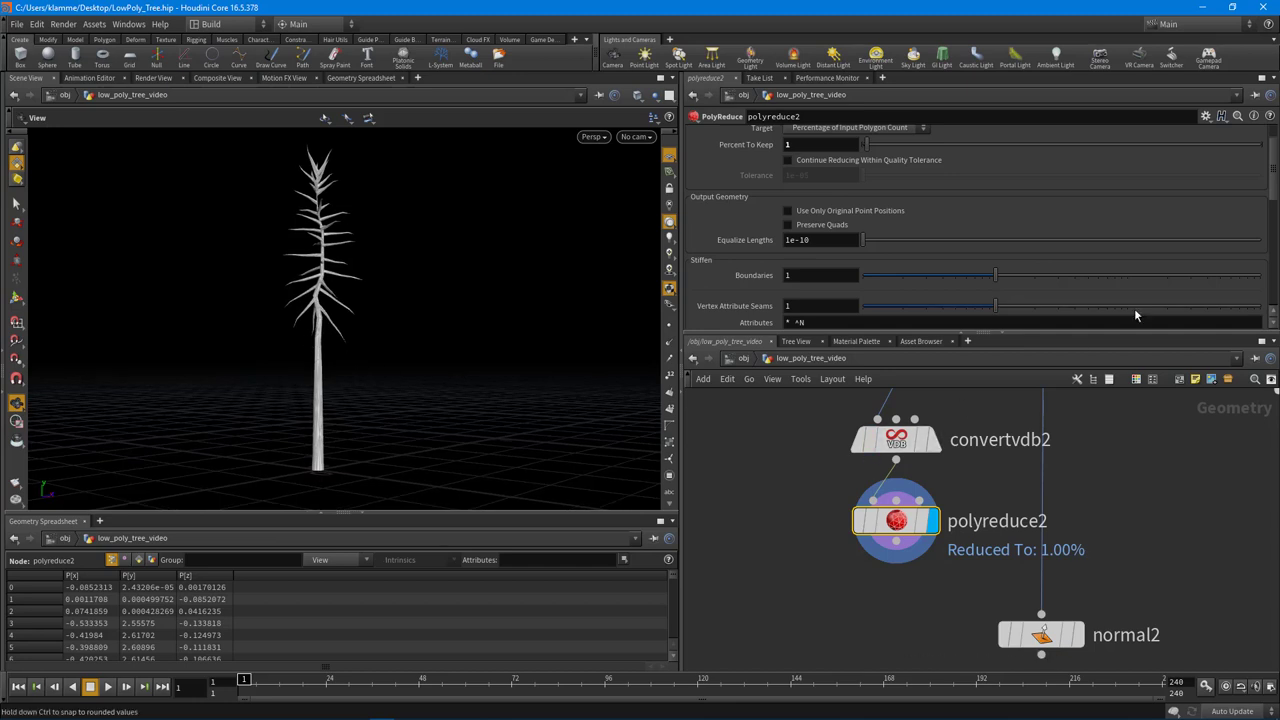
# Enlarge the node network area and move normal2 further down to make room below the two reduction chains
pyautogui.moveTo(1067, 333); pyautogui.dragTo(1068, 209)
pyautogui.moveTo(1030, 568); pyautogui.dragTo(1016, 512, button='middle')
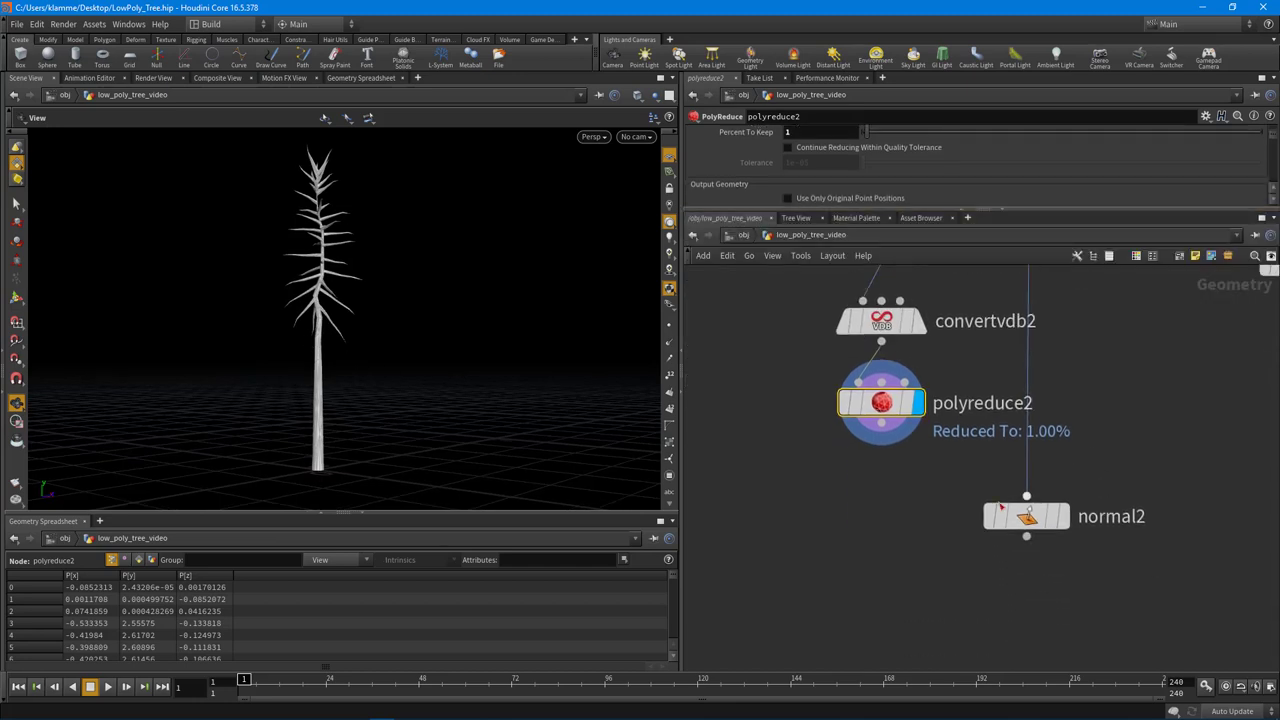
pyautogui.moveTo(1018, 519); pyautogui.dragTo(1018, 621)
pyautogui.scroll(-6, 1030, 556)
pyautogui.moveTo(1074, 519); pyautogui.dragTo(999, 514, button='middle')
pyautogui.scroll(2, 999, 516)
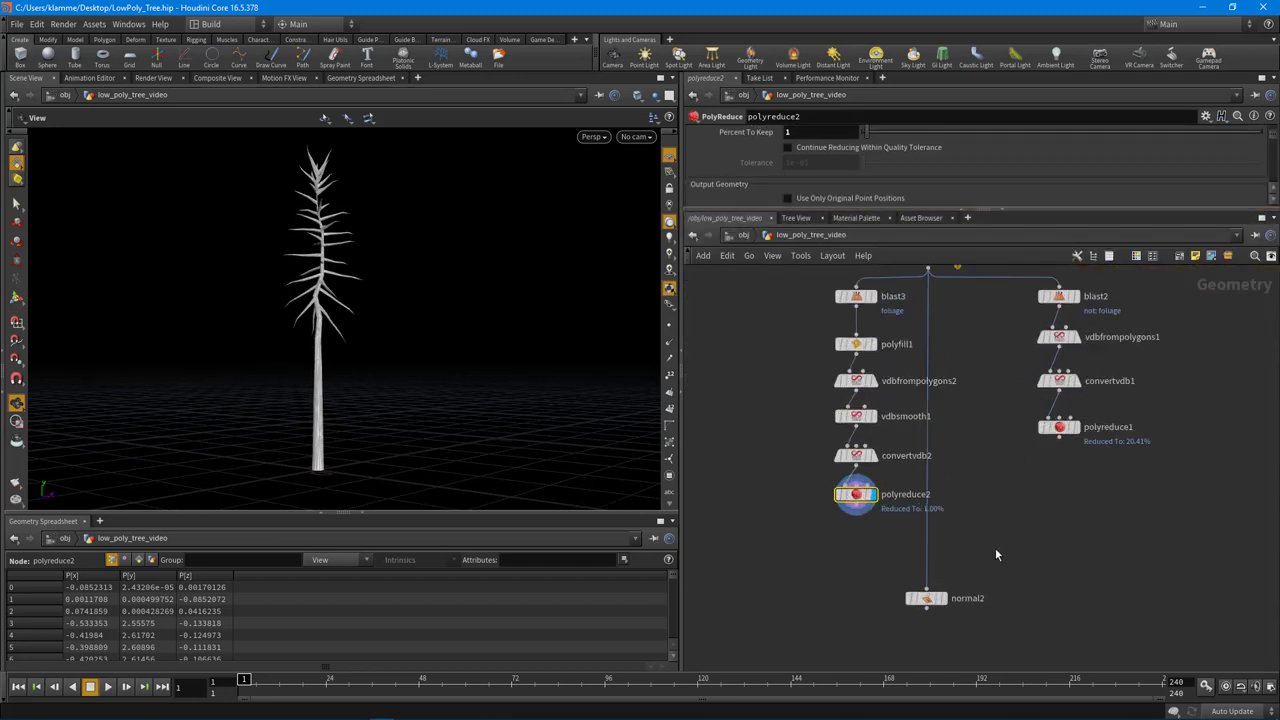
# Add a Merge node joining polyreduce2 and polyreduce1, and display the combined trunk and foliage
pyautogui.press('Tab')
pyautogui.write('merge')
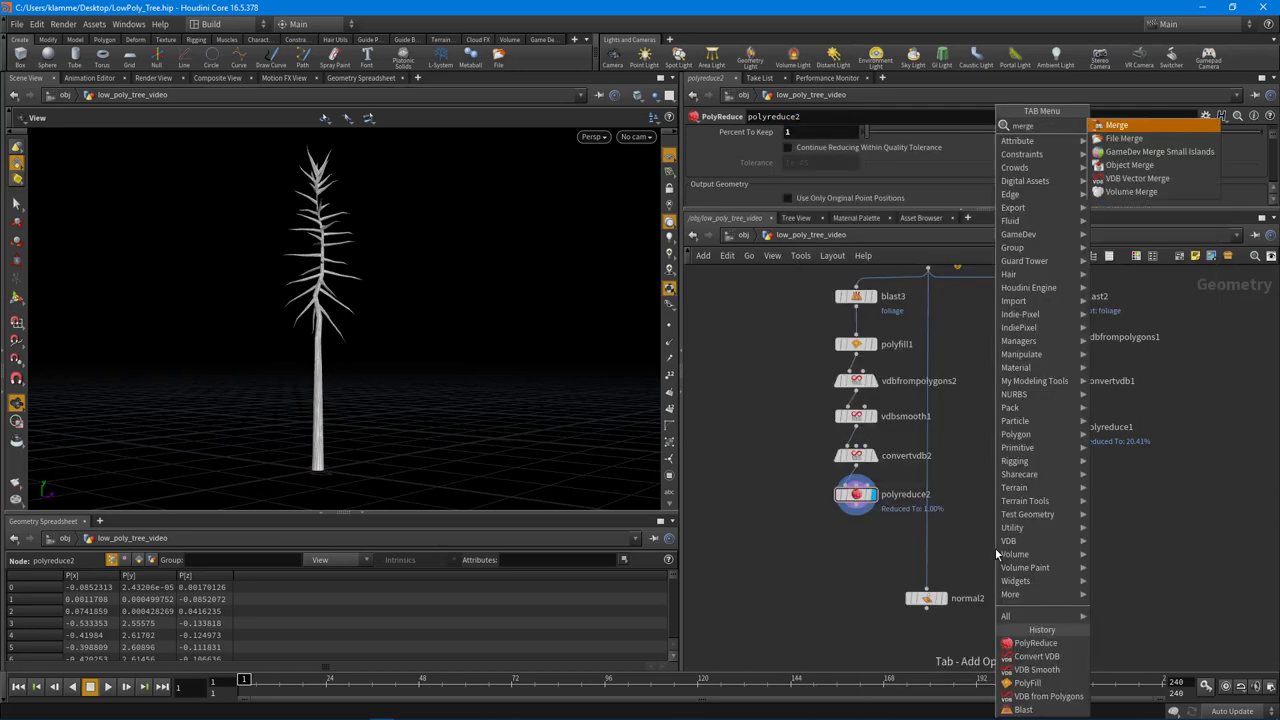
pyautogui.press('Return')
pyautogui.click(992, 549)
pyautogui.scroll(3, 900, 530)
pyautogui.moveTo(810, 487); pyautogui.dragTo(1044, 545)
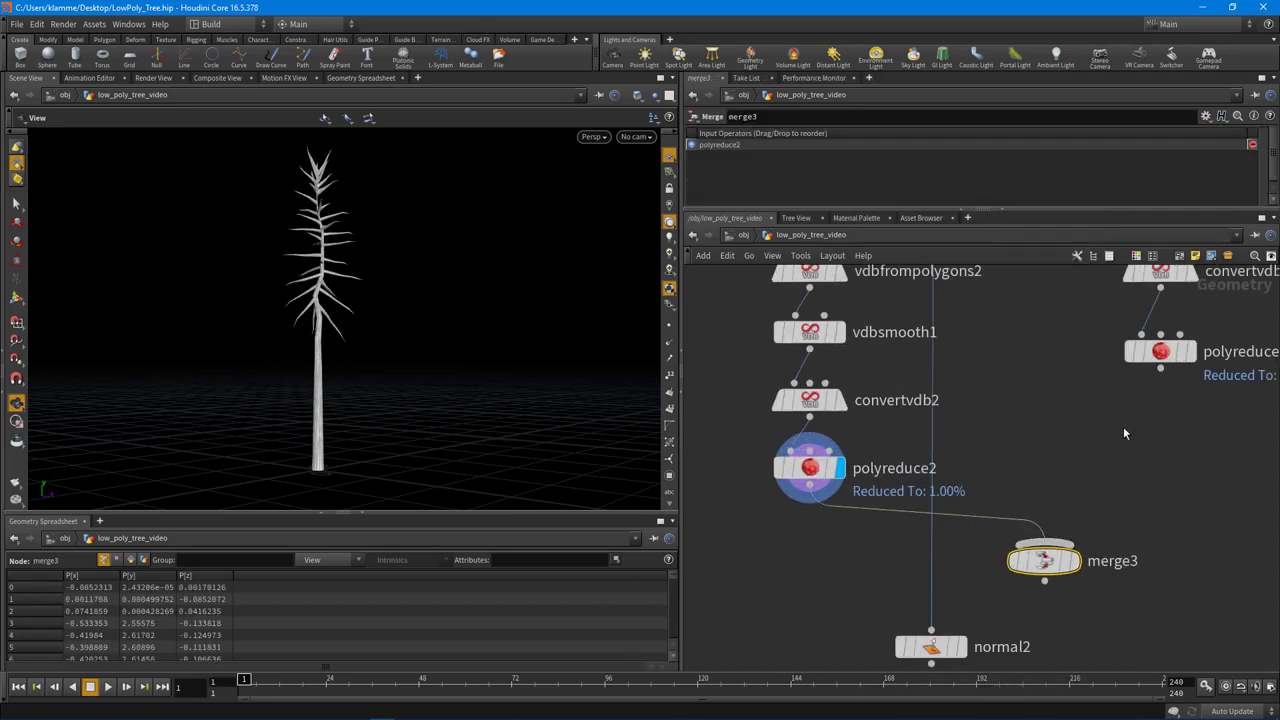
pyautogui.moveTo(1136, 444); pyautogui.dragTo(1047, 546)
pyautogui.click(1075, 561)
pyautogui.moveTo(1142, 630); pyautogui.dragTo(1092, 524, button='middle')
pyautogui.scroll(-3, 400, 400)
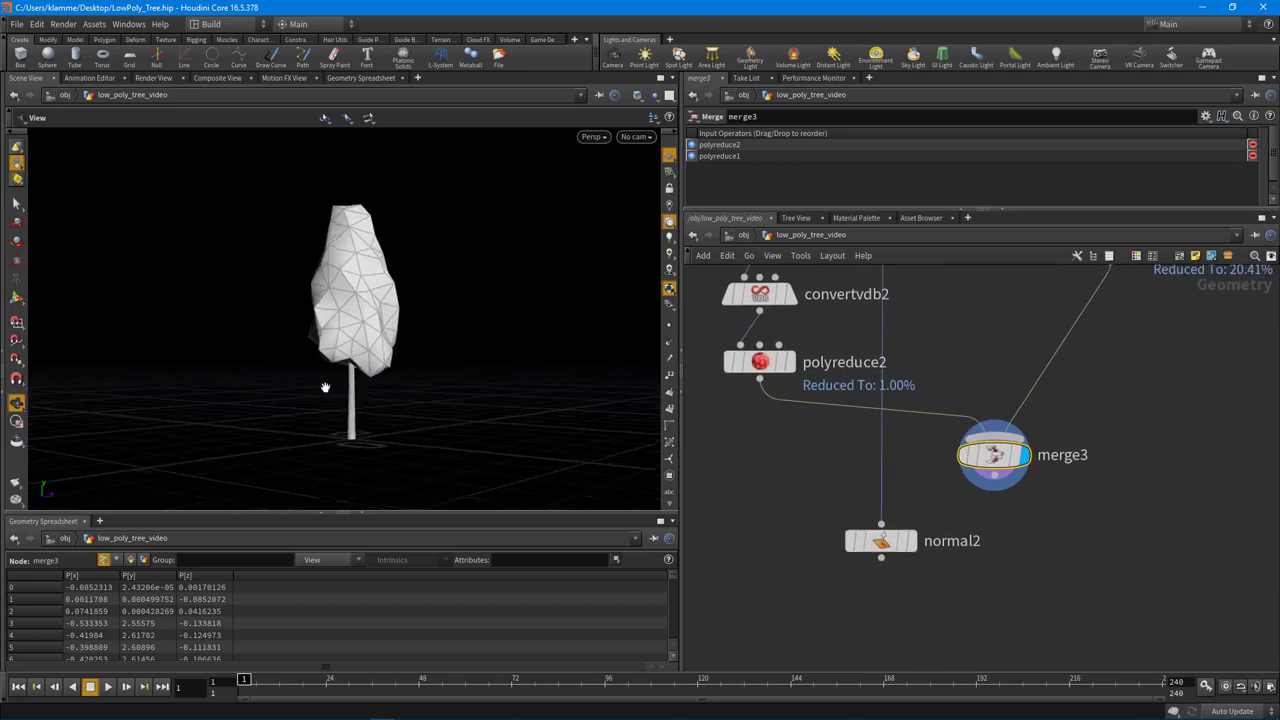
# Connect merge3 to normal2, line the two nodes up vertically, and display normal2
pyautogui.moveTo(325, 387); pyautogui.dragTo(385, 366)
pyautogui.click(994, 475)
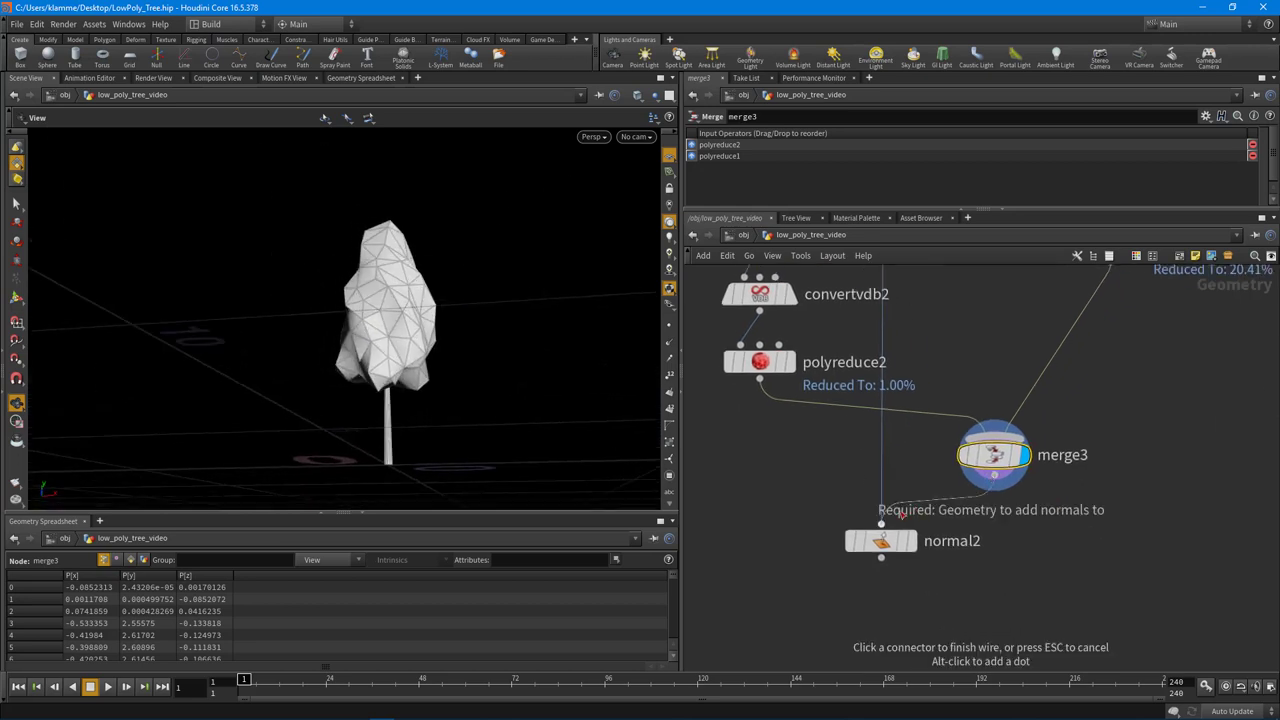
pyautogui.click(881, 524)
pyautogui.moveTo(996, 457); pyautogui.dragTo(900, 440)
pyautogui.moveTo(878, 554); pyautogui.dragTo(896, 558)
pyautogui.moveTo(409, 349); pyautogui.dragTo(379, 389)
# Lower sphere1's Uniform Scale to 0.2, check the foliage, and set the scale to 0.3
pyautogui.moveTo(1080, 320); pyautogui.dragTo(991, 471, button='middle')
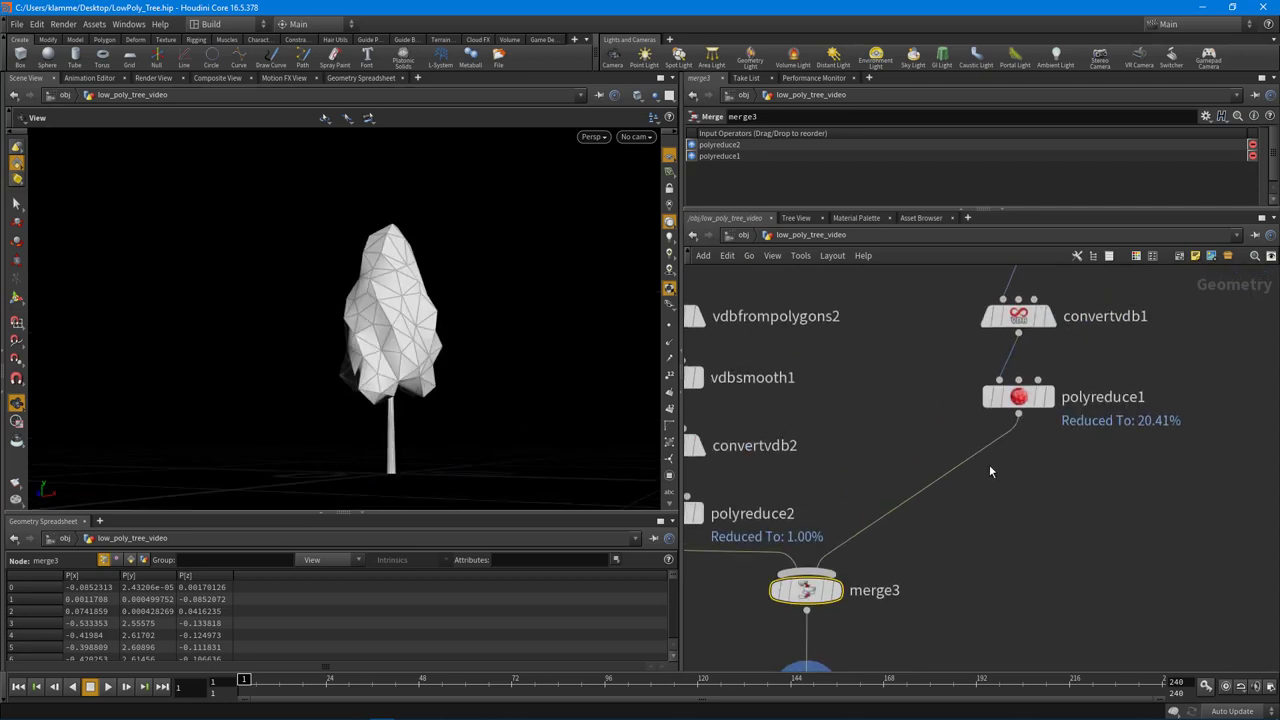
pyautogui.scroll(-4, 991, 471)
pyautogui.moveTo(1181, 391); pyautogui.dragTo(1138, 643, button='middle')
pyautogui.moveTo(908, 449); pyautogui.dragTo(909, 524, button='middle')
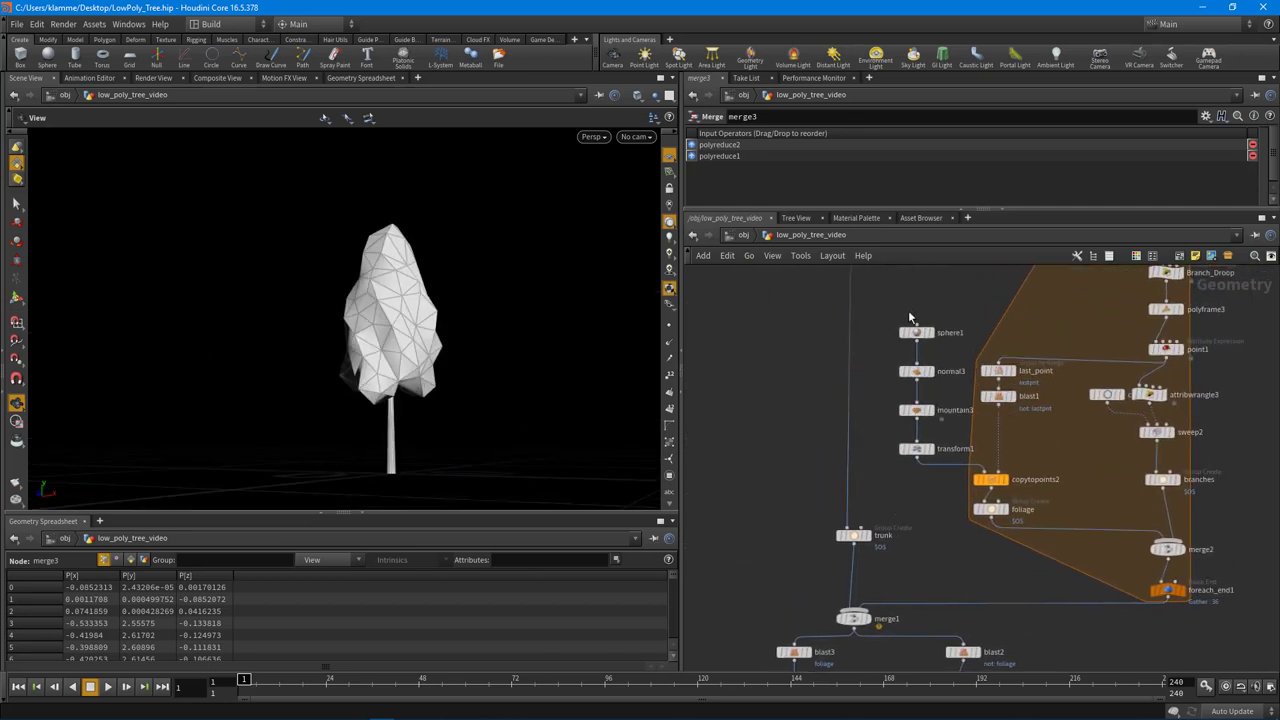
pyautogui.click(914, 332)
pyautogui.scroll(-2, 899, 155)
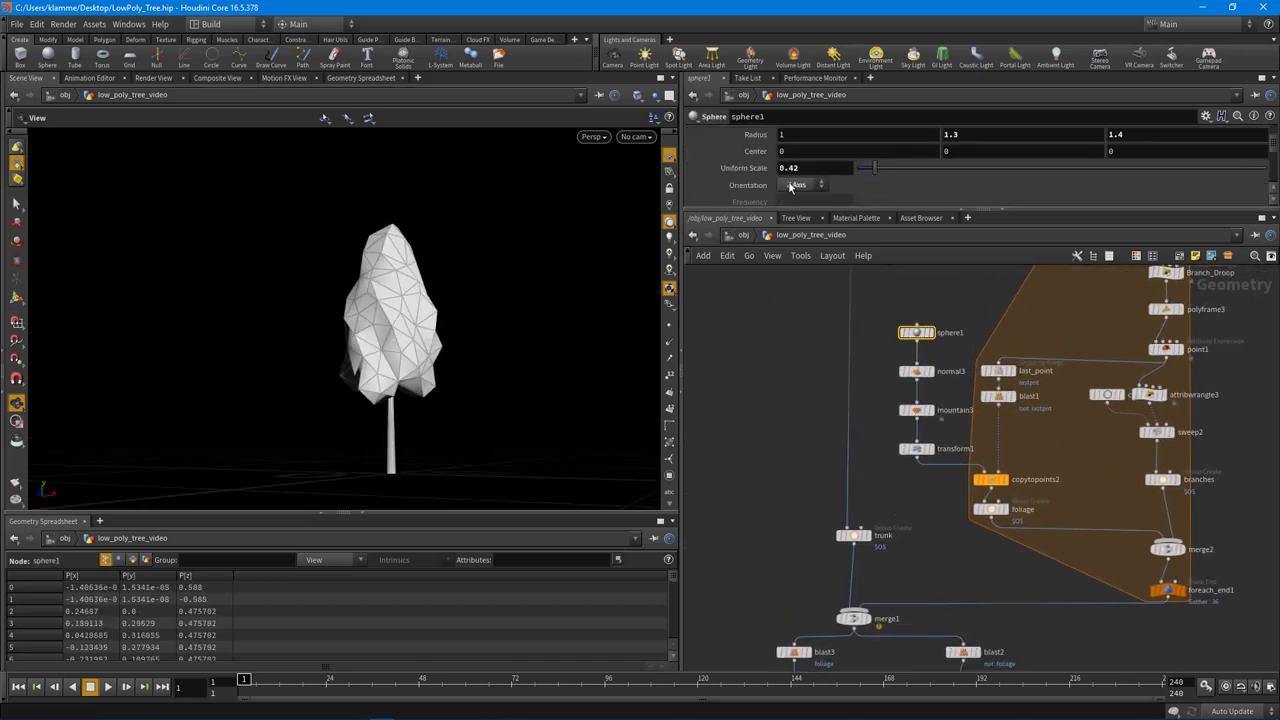
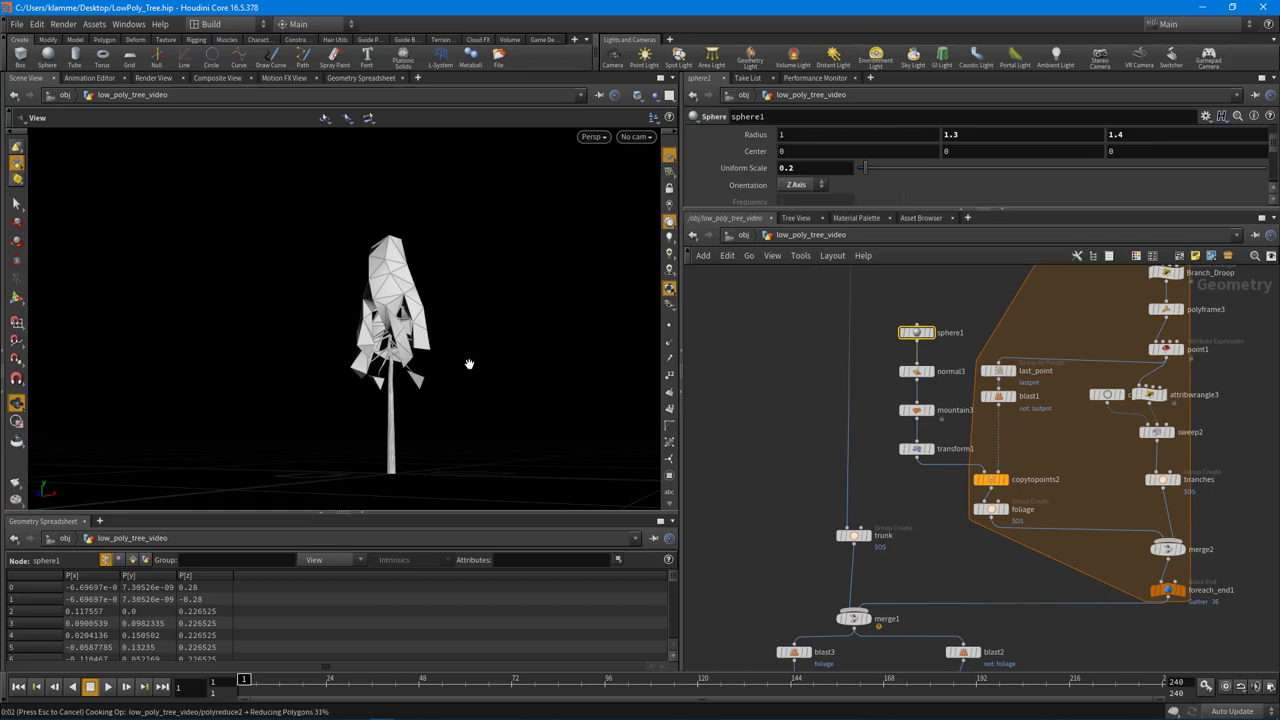
pyautogui.scroll(2, 449, 361)
pyautogui.moveTo(394, 388); pyautogui.dragTo(524, 360)
pyautogui.scroll(3, 537, 381)
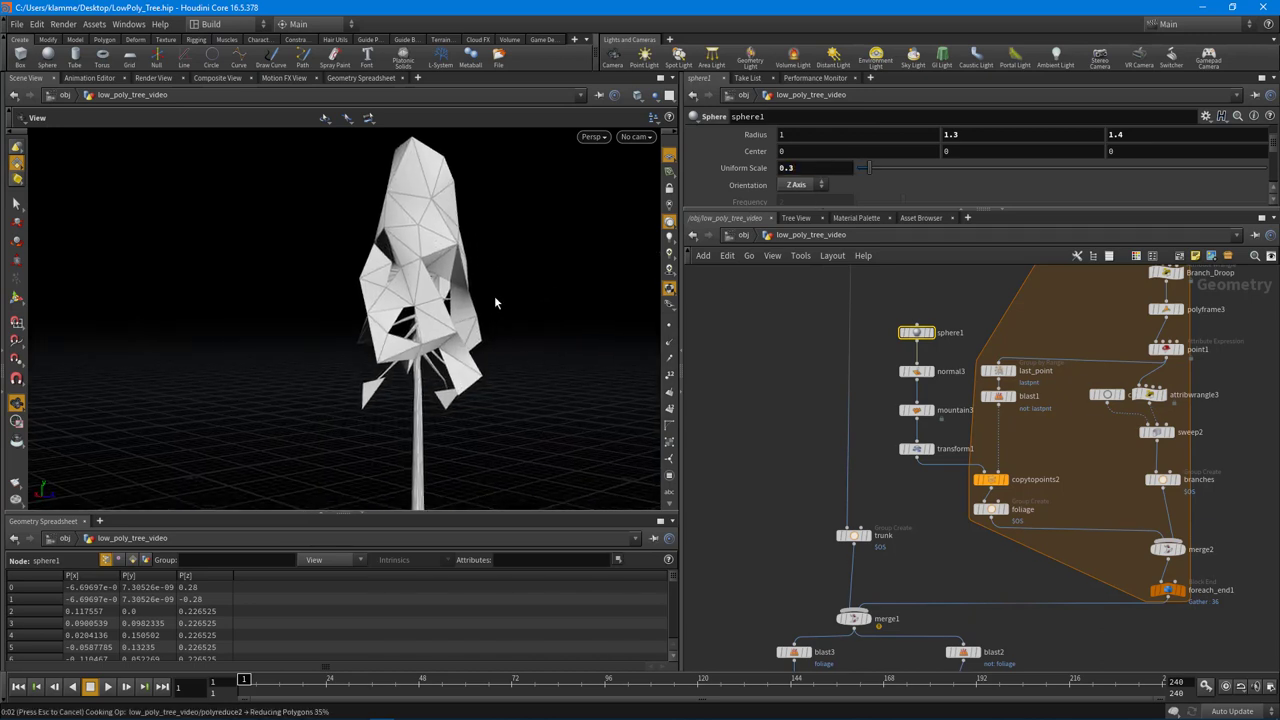
pyautogui.moveTo(519, 271); pyautogui.dragTo(340, 336)
pyautogui.scroll(-4, 432, 307)
# Move merge3 and normal2 further down, and insert a Color node between polyreduce2 and merge3, displaying its output
pyautogui.moveTo(957, 555); pyautogui.dragTo(988, 349, button='middle')
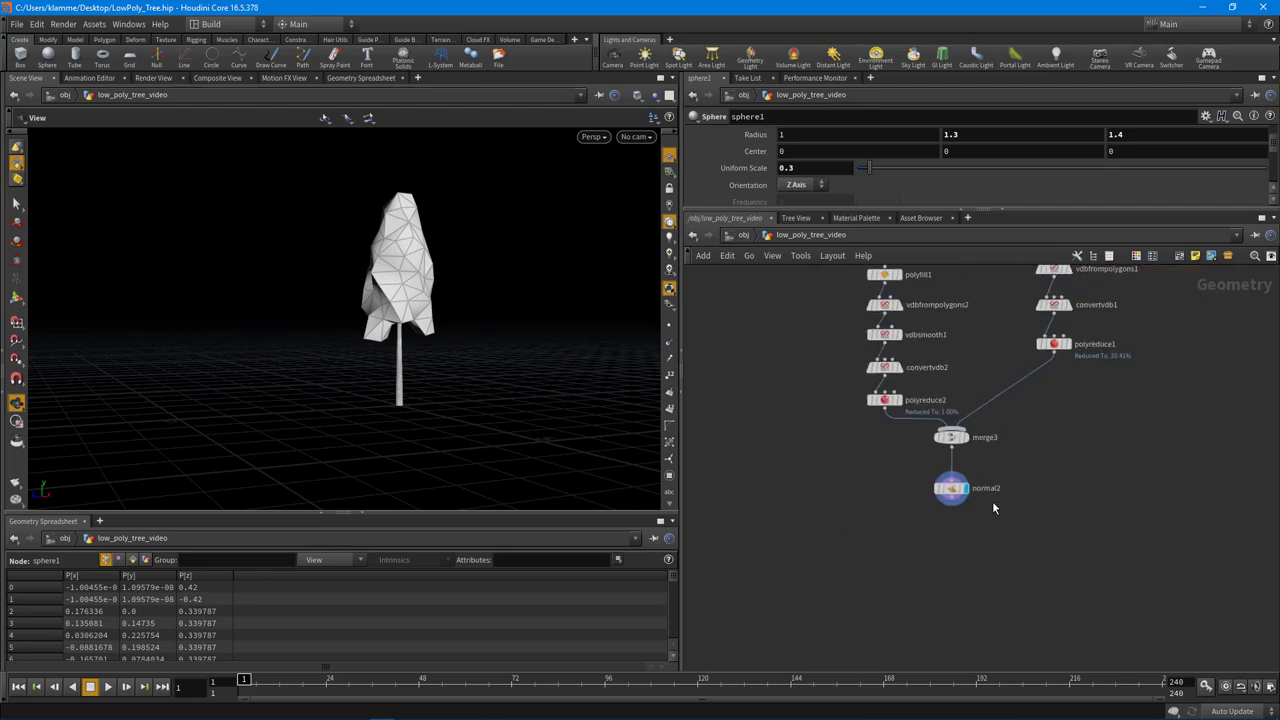
pyautogui.moveTo(929, 551); pyautogui.dragTo(974, 518)
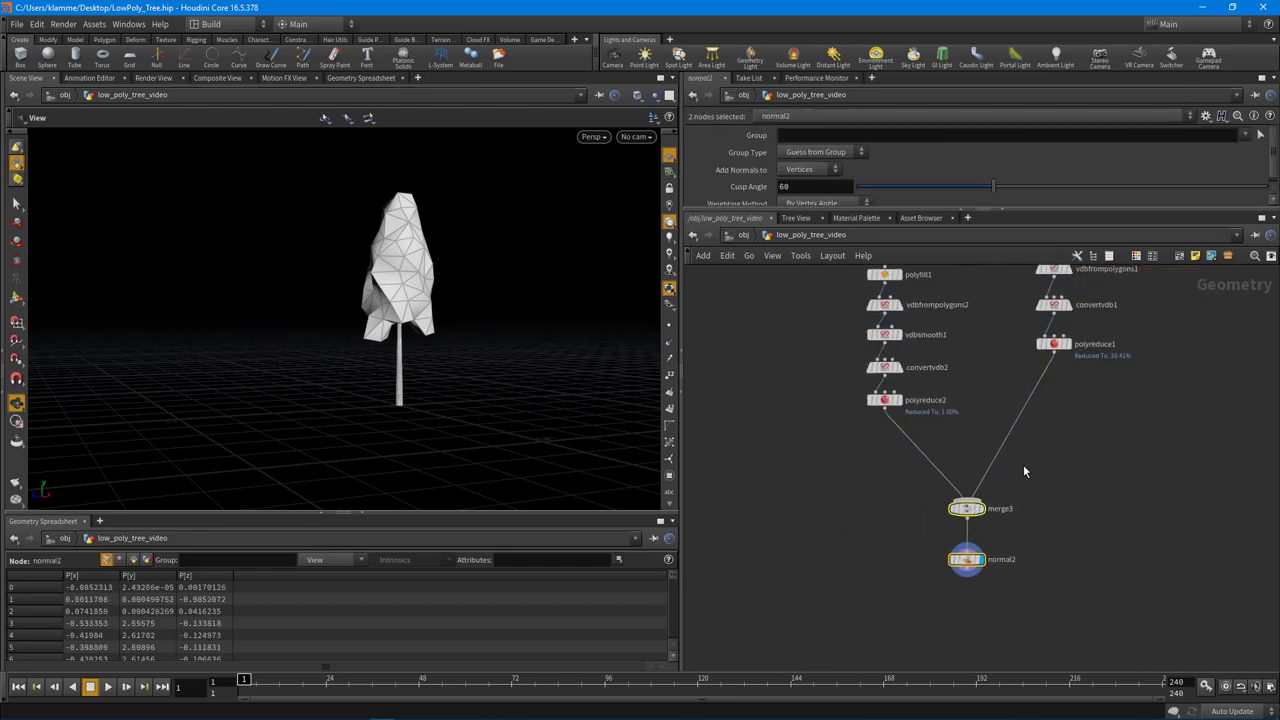
pyautogui.click(1023, 465)
pyautogui.press('Tab')
pyautogui.write('colo')
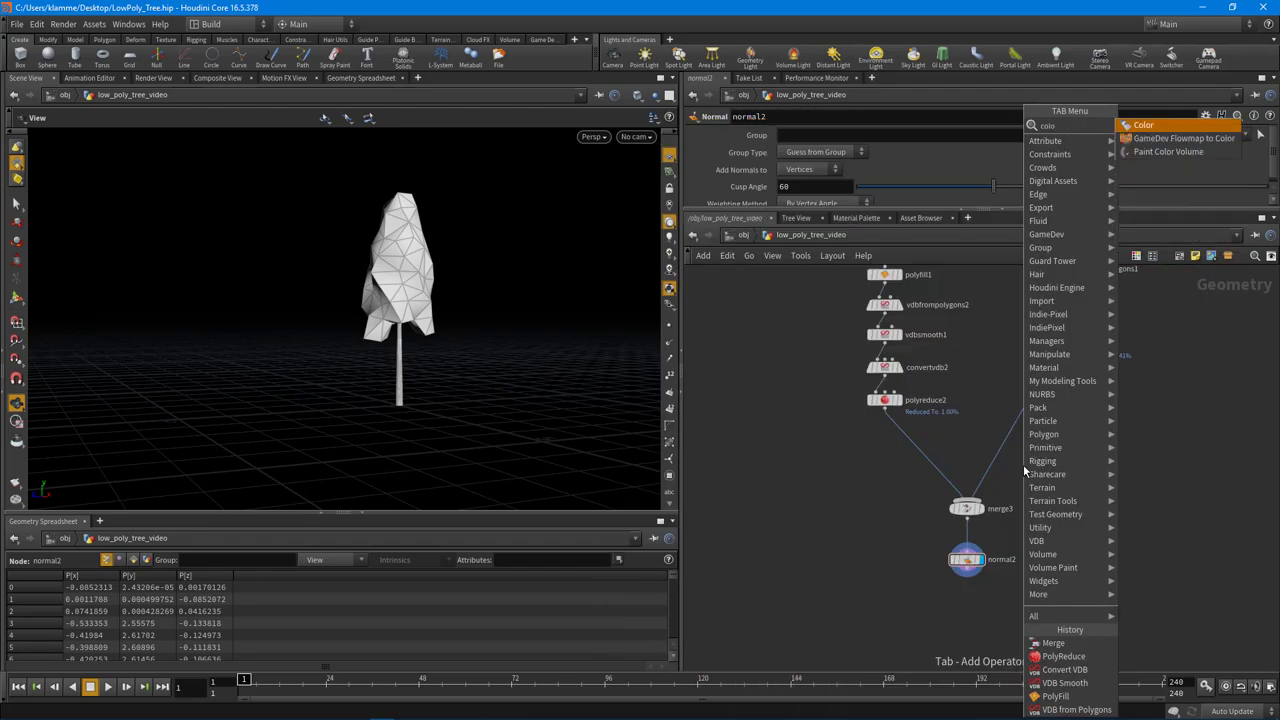
pyautogui.press('Return')
pyautogui.click(849, 463)
pyautogui.scroll(4, 866, 455)
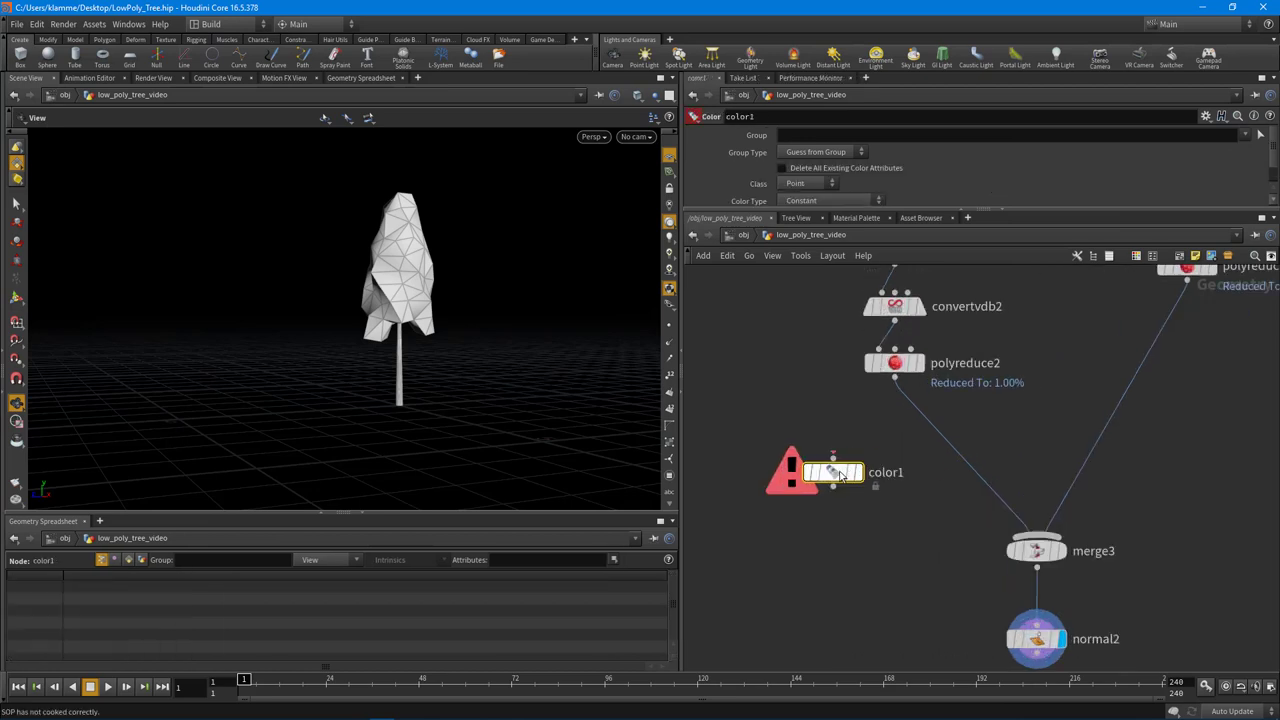
pyautogui.moveTo(832, 474); pyautogui.dragTo(898, 445)
pyautogui.click(909, 444)
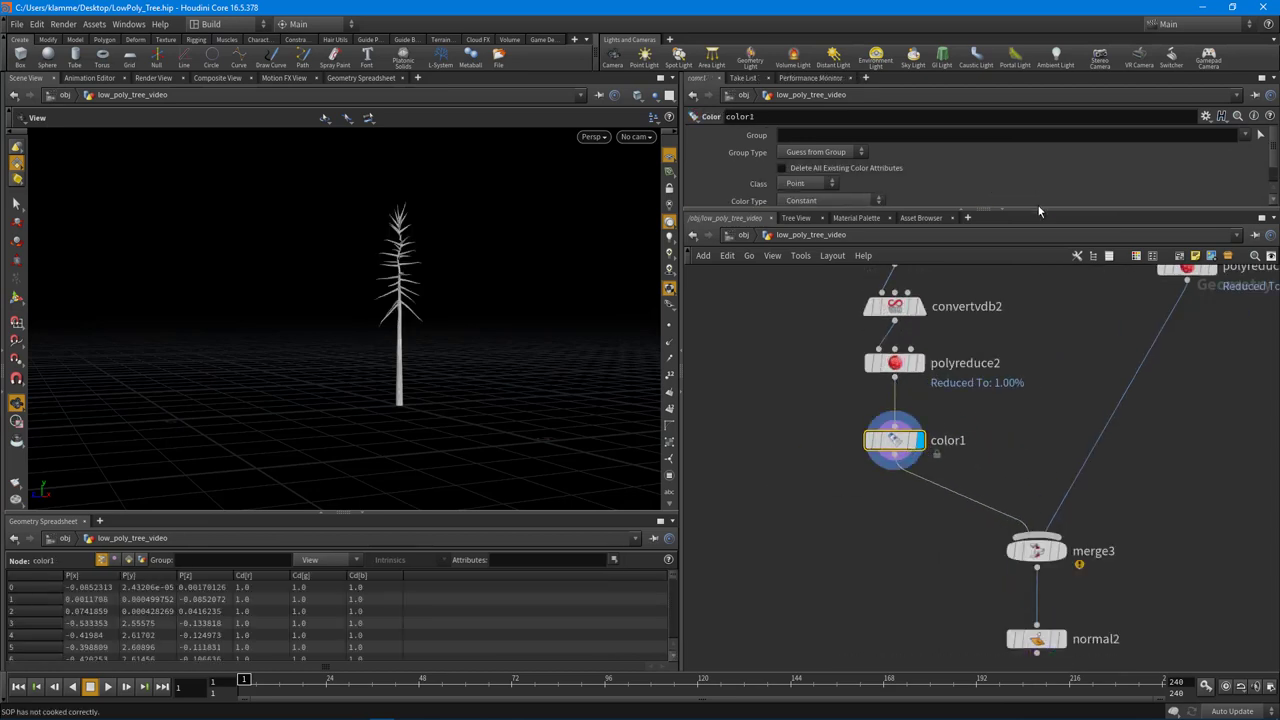
# Set the Color node's Class to Primitive and give the trunk and branches a brown of 0.3, 0.1875, 0.075
pyautogui.moveTo(1033, 208); pyautogui.dragTo(1033, 333)
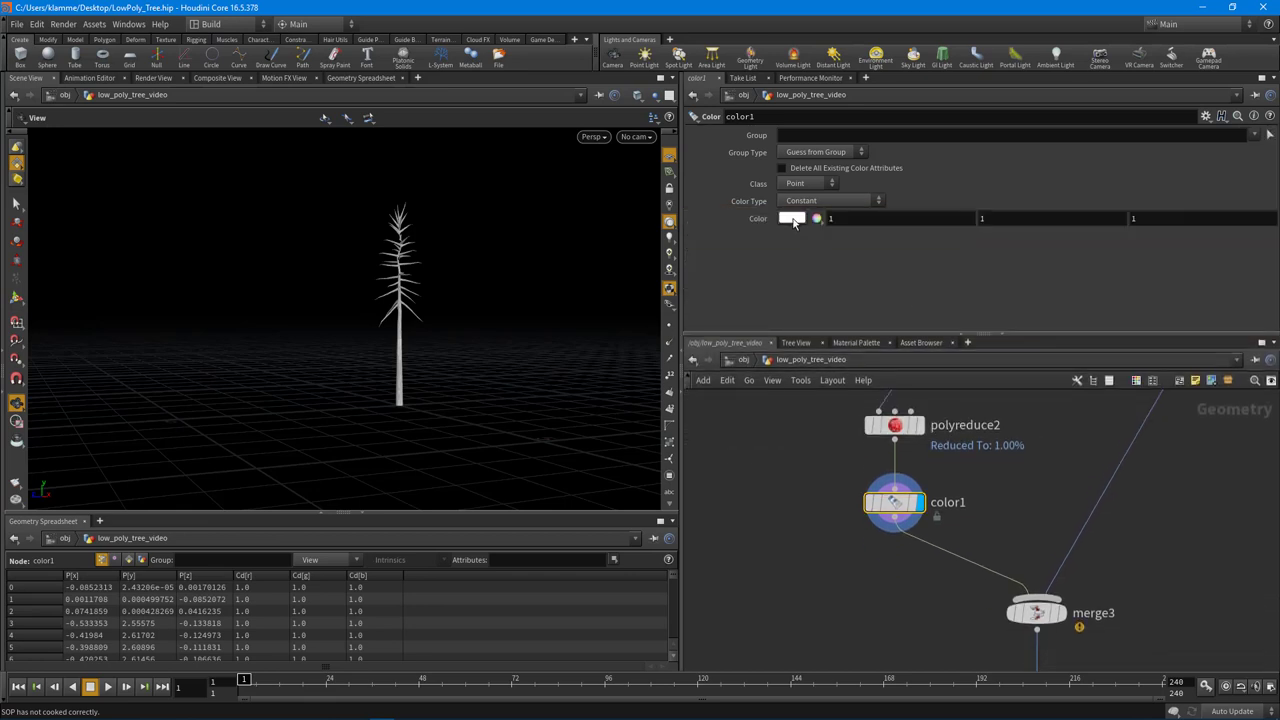
pyautogui.click(791, 218)
pyautogui.click(815, 183)
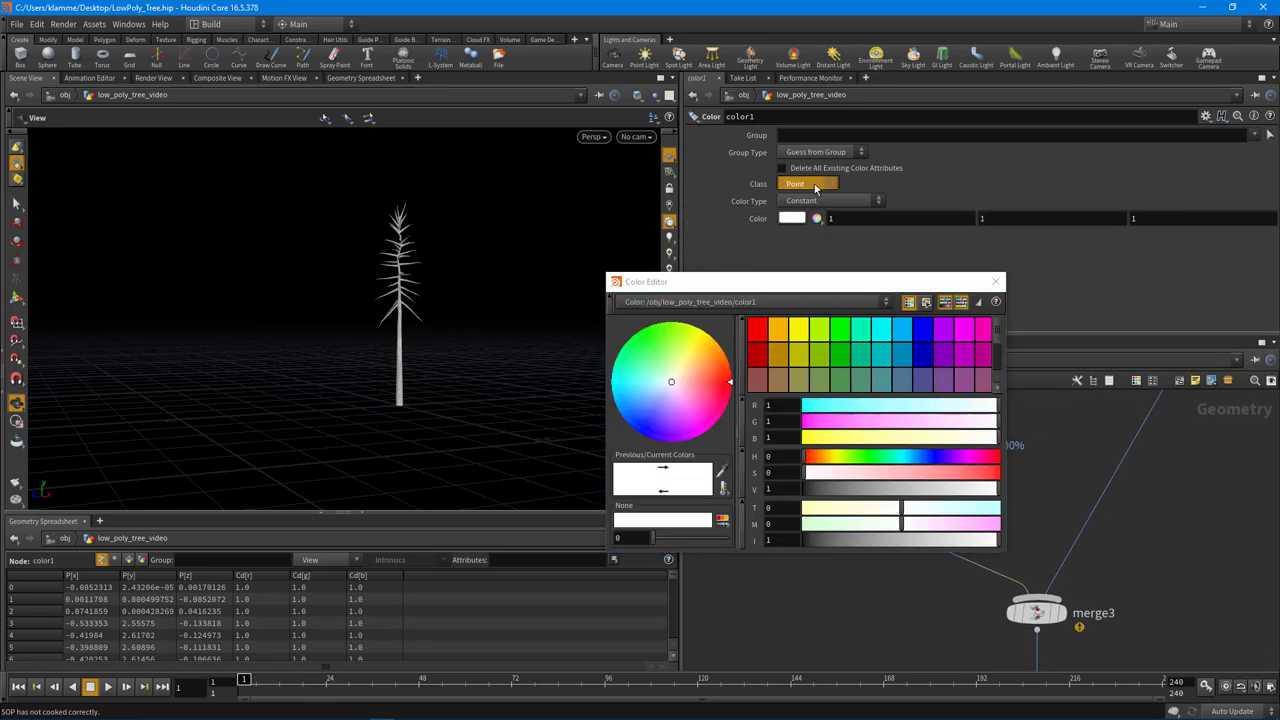
pyautogui.click(798, 209)
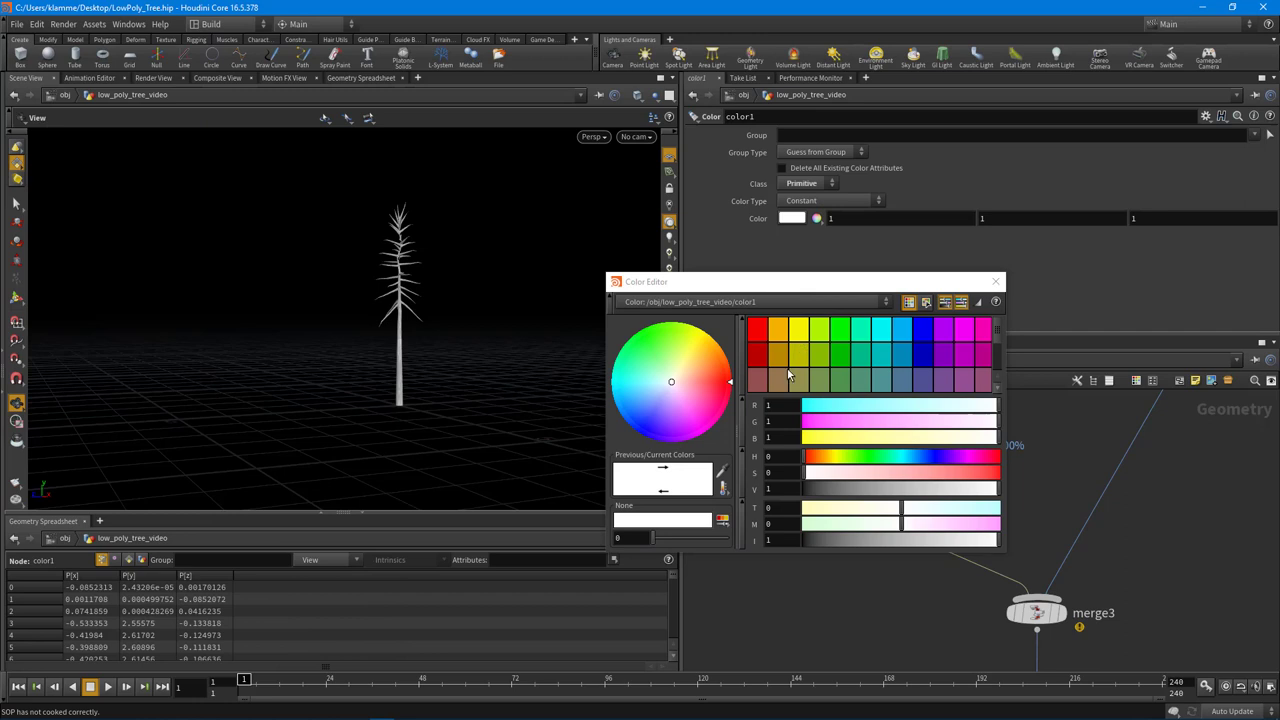
pyautogui.click(774, 382)
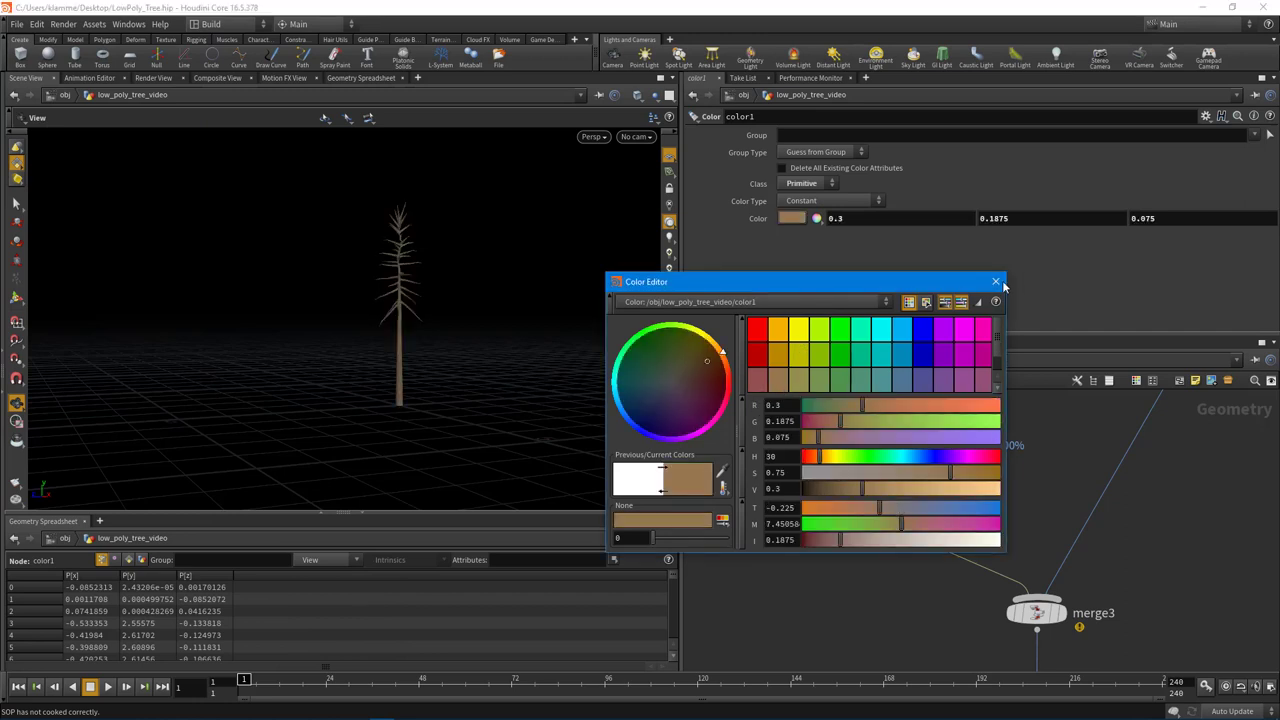
pyautogui.click(996, 282)
# Rename the trunk's Color node as wood
pyautogui.doubleClick(893, 500)
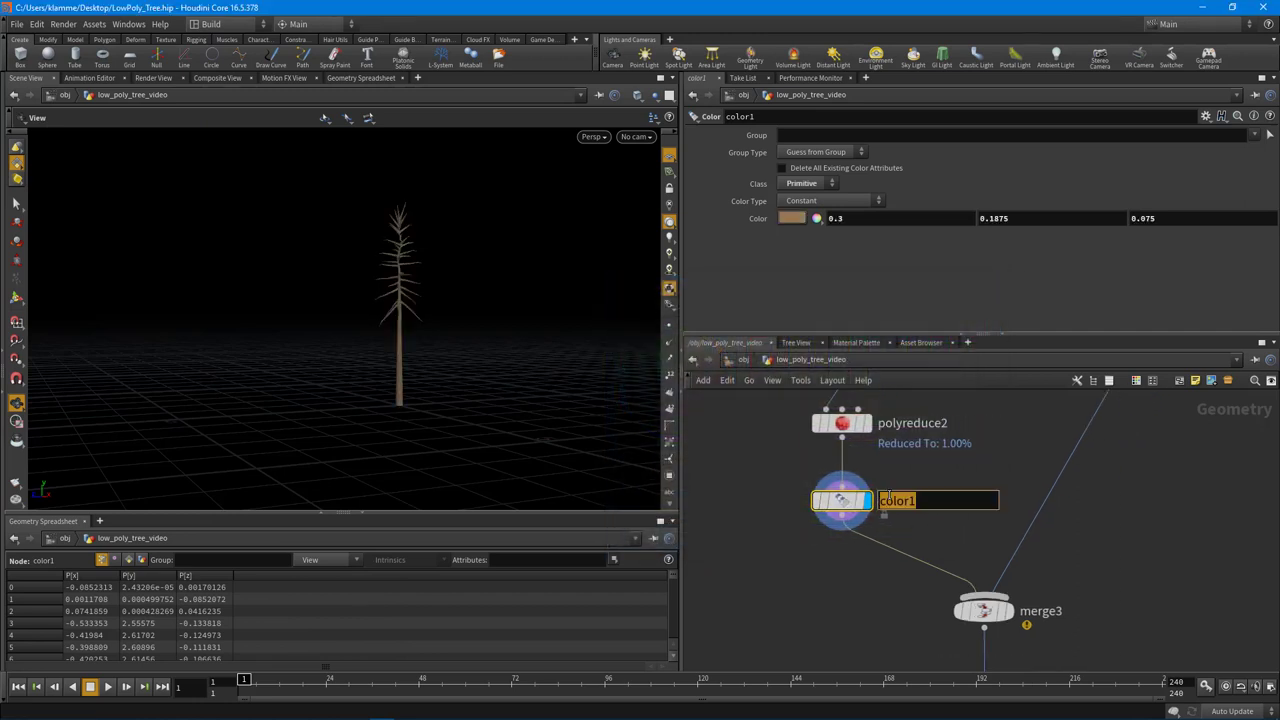
pyautogui.write('wood')
pyautogui.press('Return')
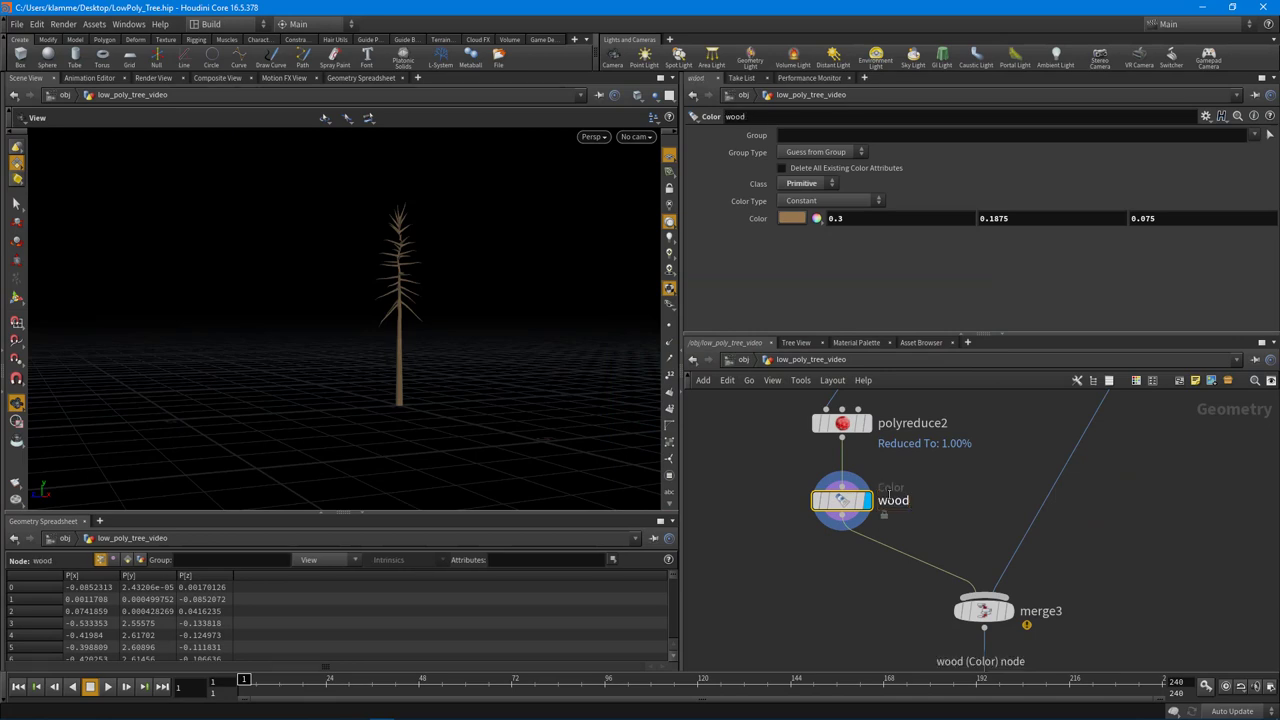
# Insert a copy of the wood node between polyreduce1 and merge3, display it, and rename it foliage
pyautogui.hotkey('ctrl', 'v')
pyautogui.moveTo(886, 495); pyautogui.dragTo(1140, 502)
pyautogui.doubleClick(1064, 511)
pyautogui.press('u')
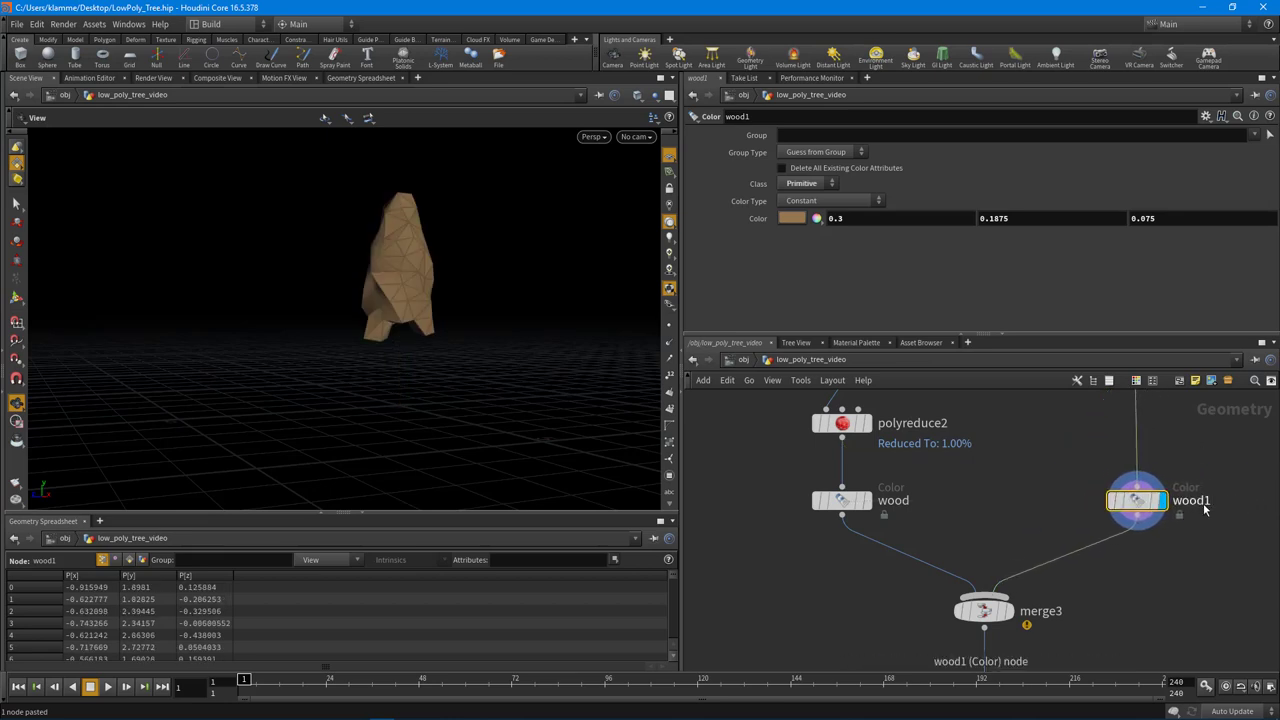
pyautogui.click(1190, 501)
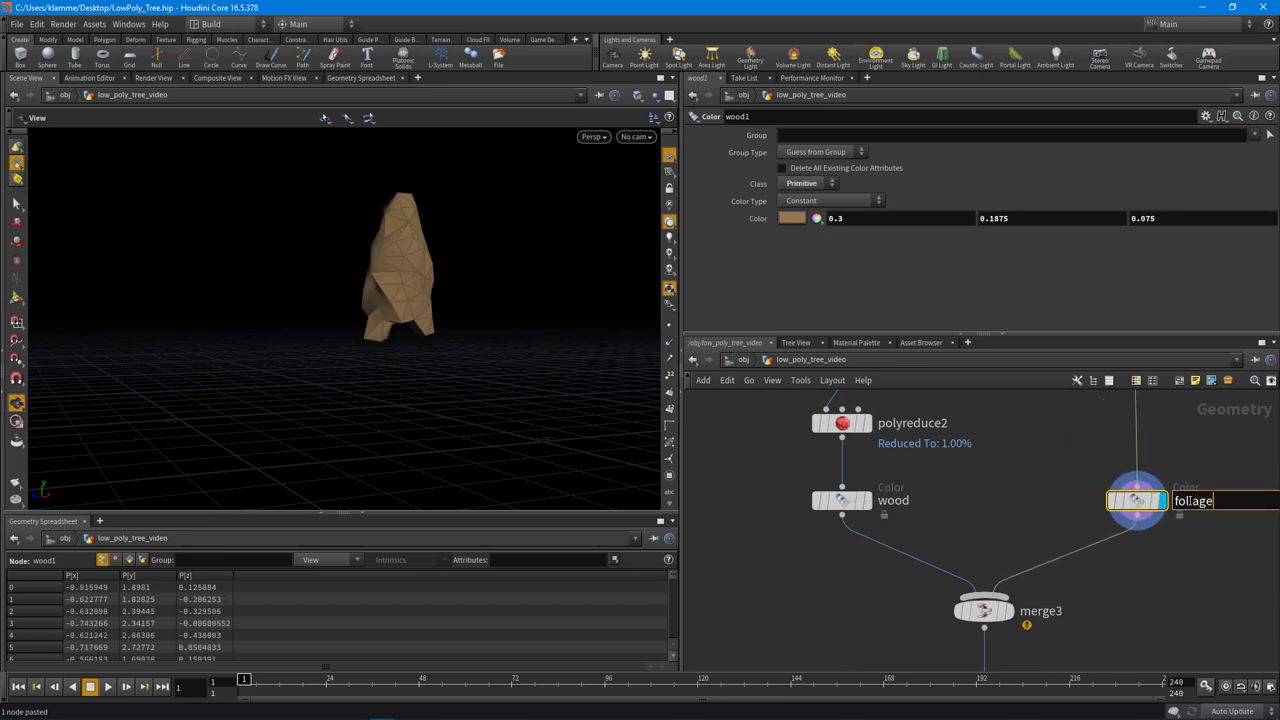
pyautogui.press('Return')
pyautogui.moveTo(1142, 511); pyautogui.dragTo(1127, 511)
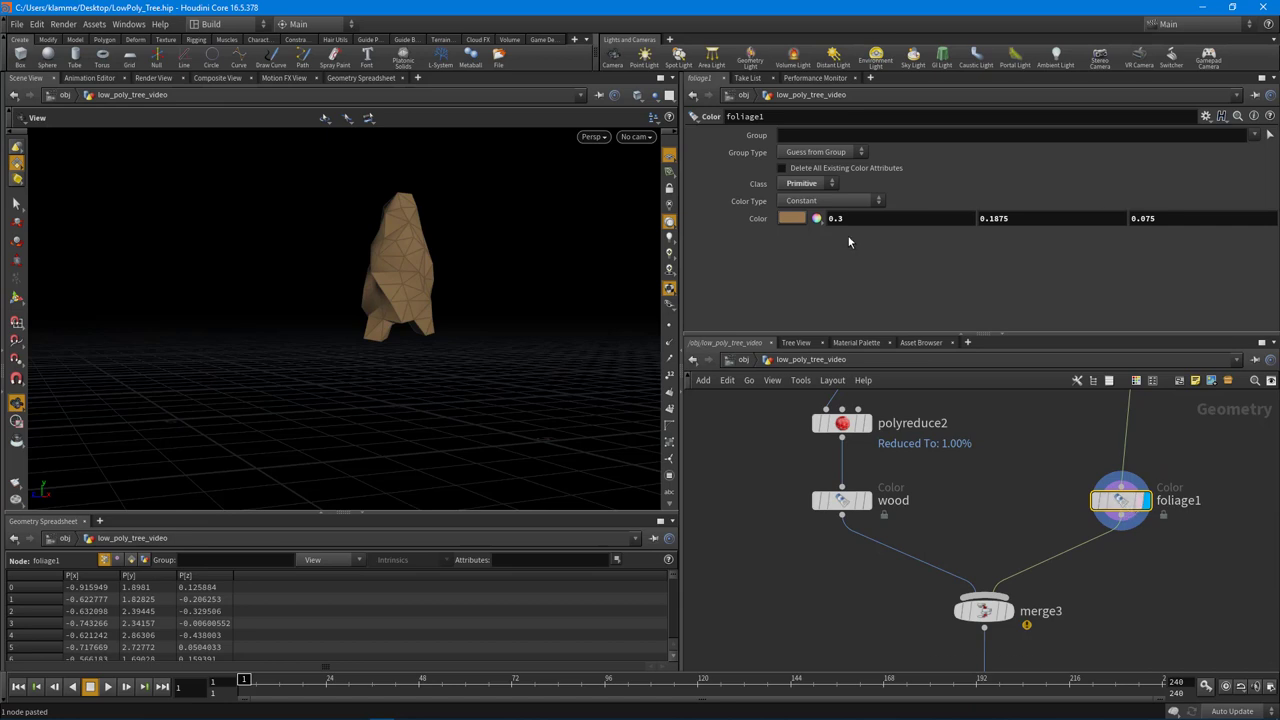
# Change the foliage Color node to a green of 0, 0.5, 0
pyautogui.click(799, 204)
pyautogui.click(796, 215)
pyautogui.click(789, 220)
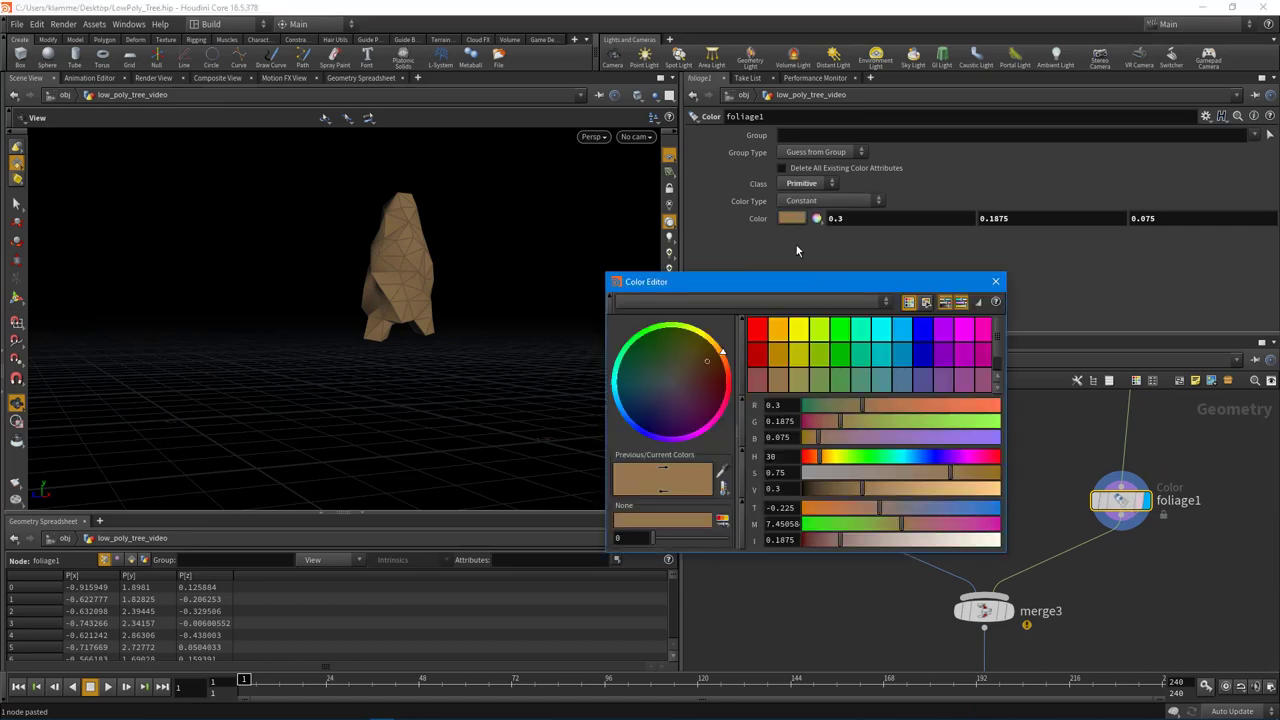
pyautogui.click(840, 365)
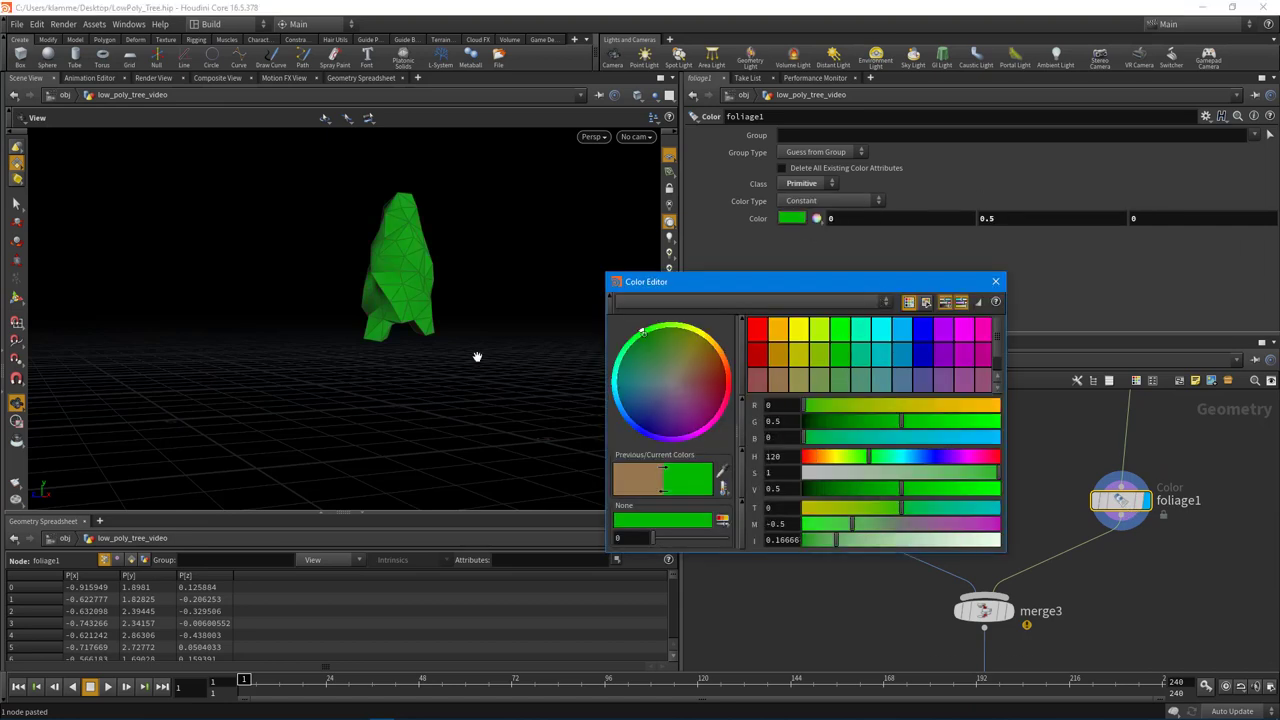
pyautogui.click(995, 282)
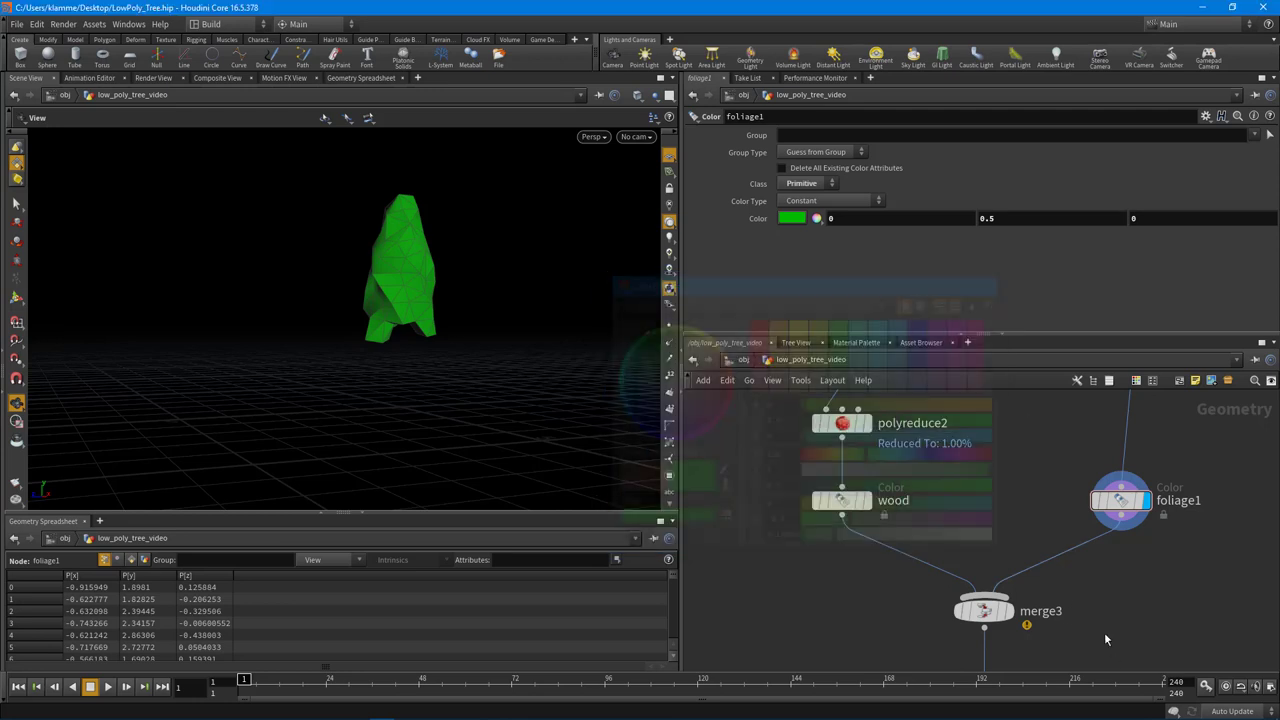
# Display normal2 and set its Weighting Method to By Face Area and its Cusp Angle to 0
pyautogui.moveTo(1108, 637); pyautogui.dragTo(1084, 498, button='middle')
pyautogui.click(985, 559)
pyautogui.moveTo(471, 320); pyautogui.dragTo(462, 345, button='middle')
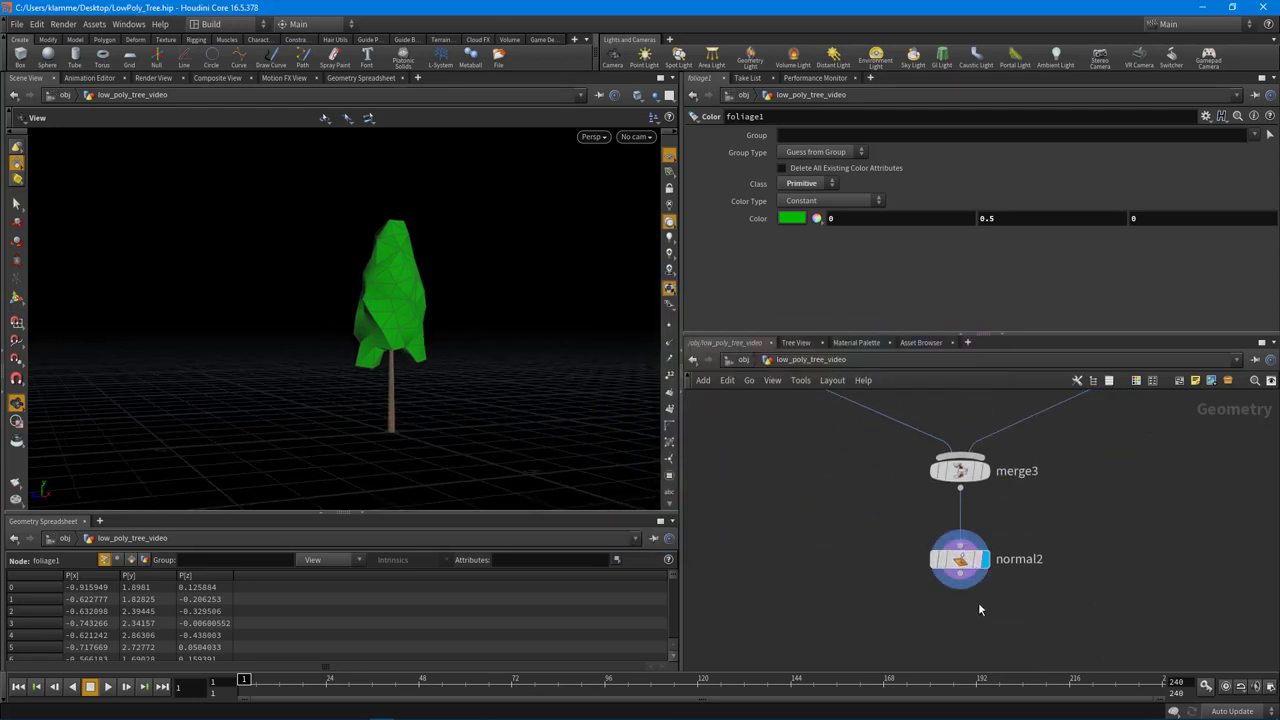
pyautogui.click(962, 561)
pyautogui.click(810, 205)
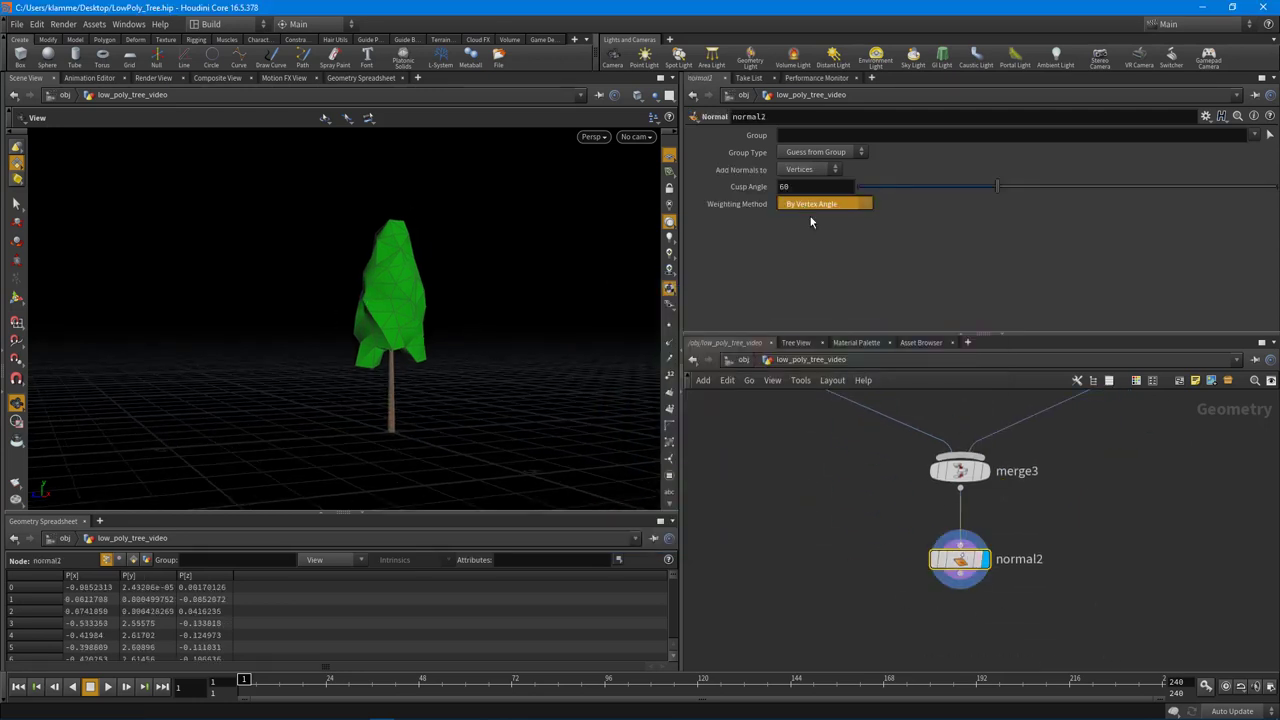
pyautogui.click(808, 243)
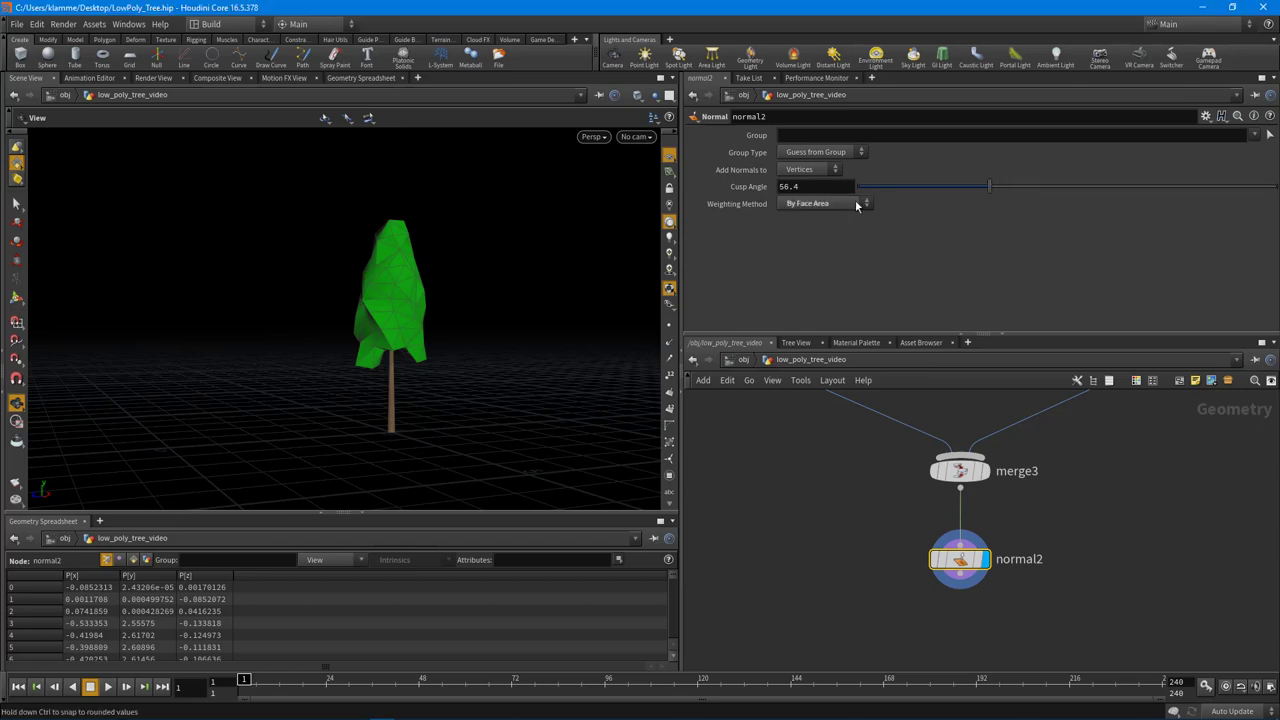
pyautogui.moveTo(376, 300); pyautogui.dragTo(430, 320)
# Tidy the lower network by aligning the foliage1 node directly beneath polyreduce1
pyautogui.scroll(-5, 965, 500)
pyautogui.moveTo(1075, 532); pyautogui.dragTo(1043, 600, button='middle')
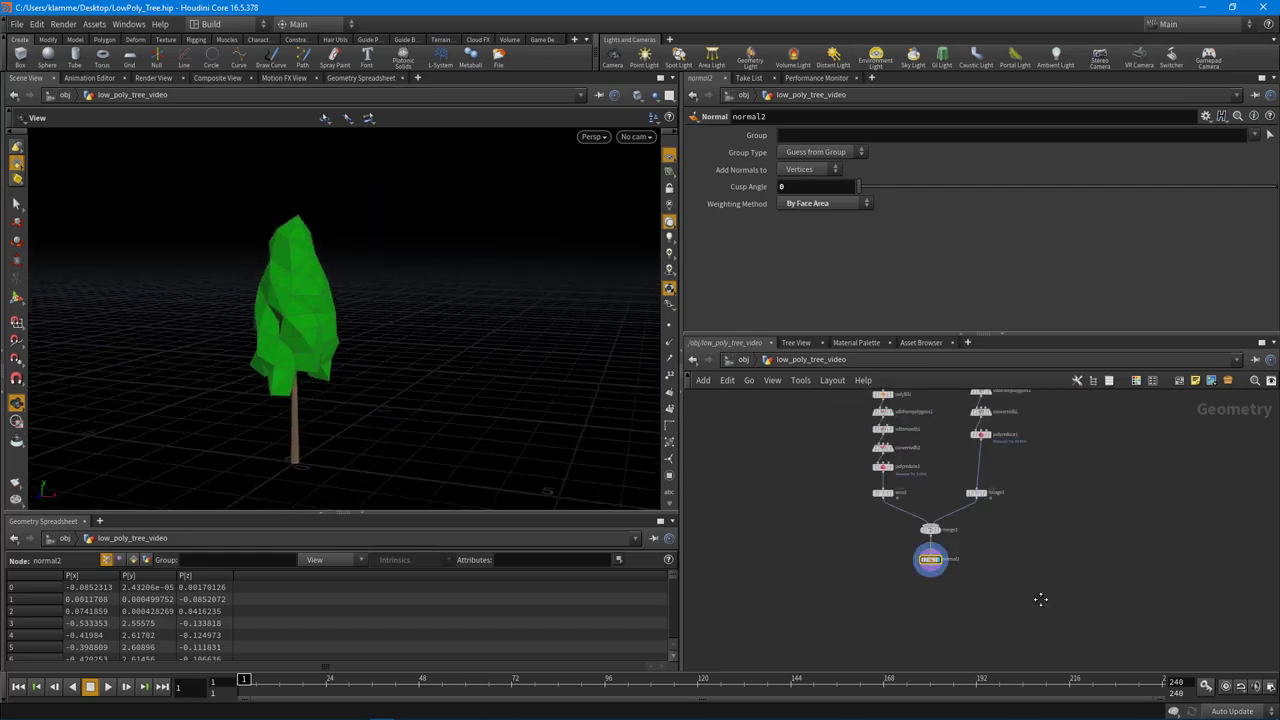
pyautogui.moveTo(1069, 438); pyautogui.dragTo(1019, 496, button='middle')
pyautogui.moveTo(772, 657); pyautogui.dragTo(1021, 421)
pyautogui.moveTo(988, 568); pyautogui.dragTo(992, 554, button='middle')
pyautogui.click(992, 554)
pyautogui.moveTo(951, 543); pyautogui.dragTo(949, 537)
pyautogui.scroll(3, 965, 546)
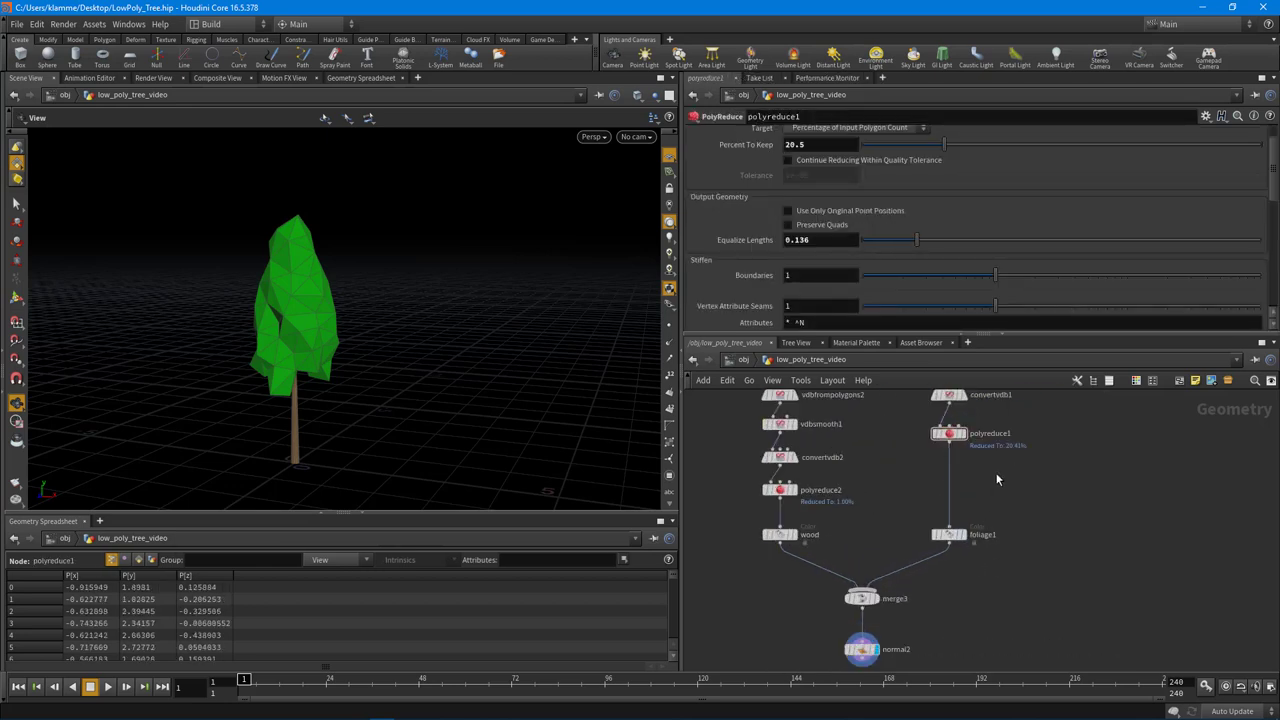
# Shift both reduction chains together with merge3 and normal2 so they sit centered beneath merge1
pyautogui.scroll(-3, 998, 522)
pyautogui.moveTo(997, 478); pyautogui.dragTo(1000, 531, button='middle')
pyautogui.scroll(-3, 1024, 519)
pyautogui.moveTo(1040, 478); pyautogui.dragTo(1034, 492, button='middle')
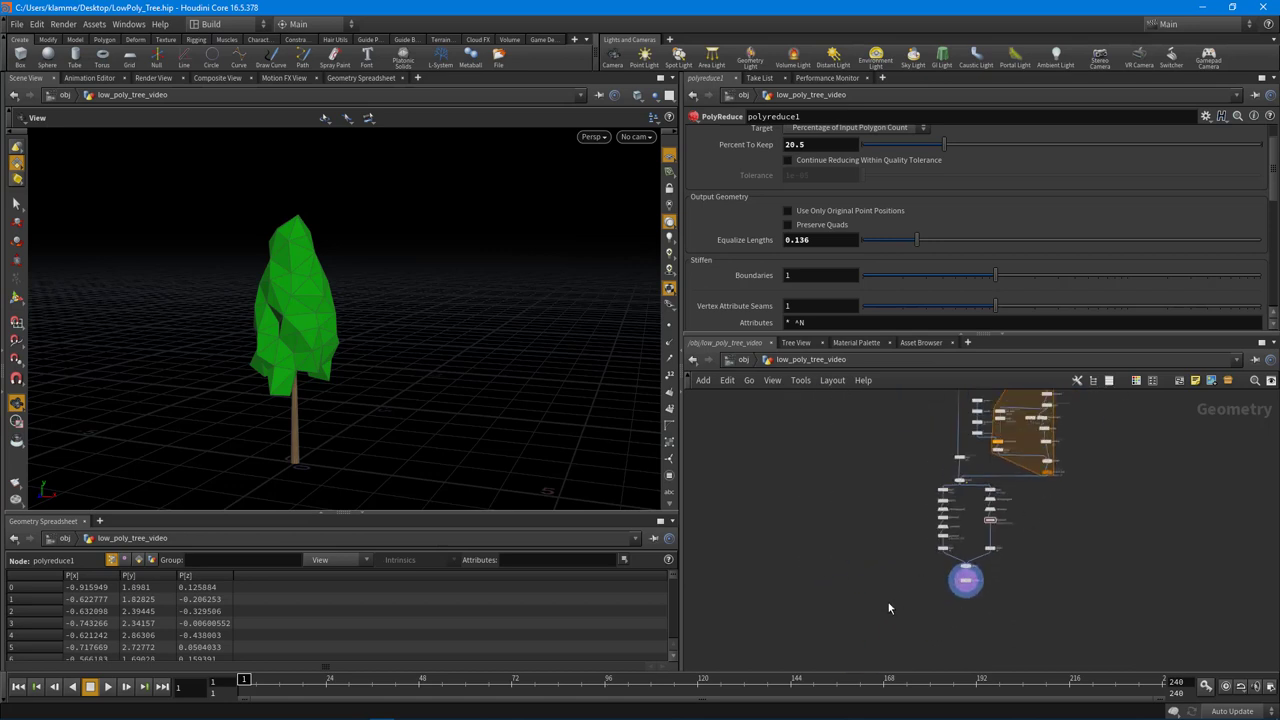
pyautogui.moveTo(888, 602); pyautogui.dragTo(986, 499)
pyautogui.scroll(3, 983, 487)
pyautogui.click(1116, 509)
# Enlarge the node network area and nudge last_point and blast1 slightly down inside the branch loop
pyautogui.moveTo(1102, 509); pyautogui.dragTo(1073, 599, button='middle')
pyautogui.scroll(3, 1087, 516)
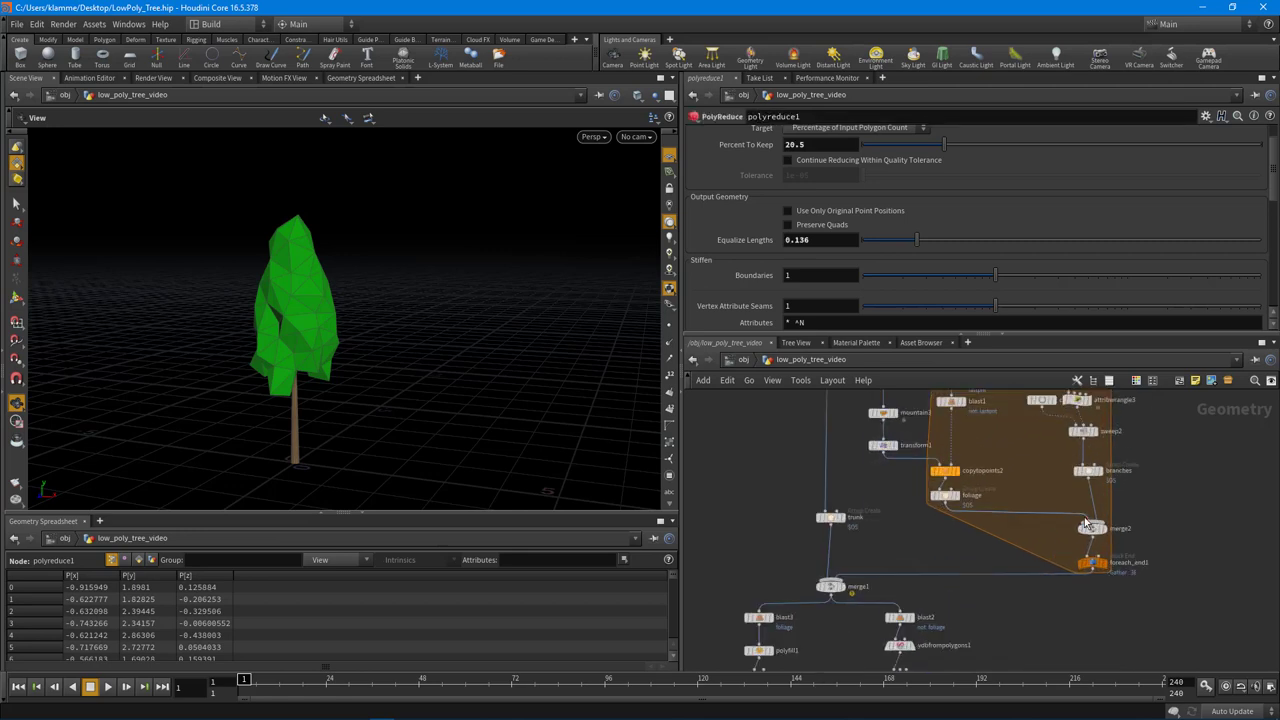
pyautogui.moveTo(1187, 490); pyautogui.dragTo(1174, 510, button='middle')
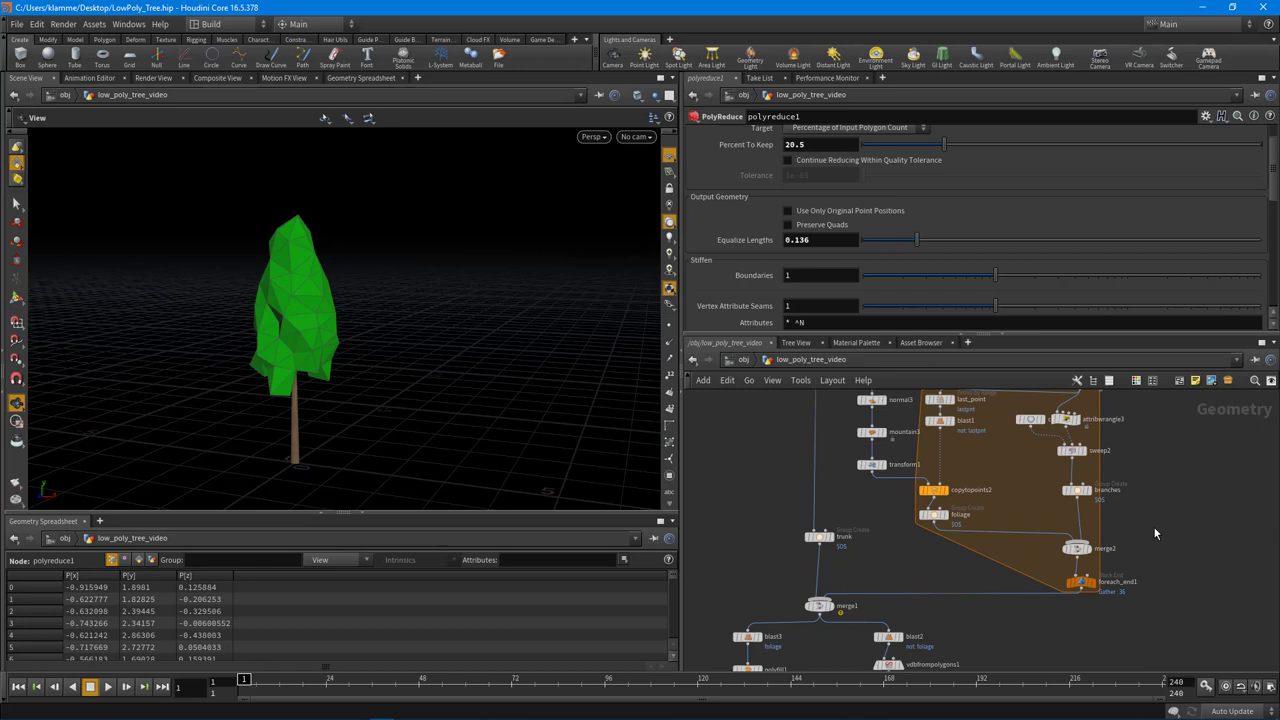
pyautogui.moveTo(1053, 333); pyautogui.dragTo(1056, 258)
pyautogui.moveTo(1150, 358); pyautogui.dragTo(1164, 440, button='middle')
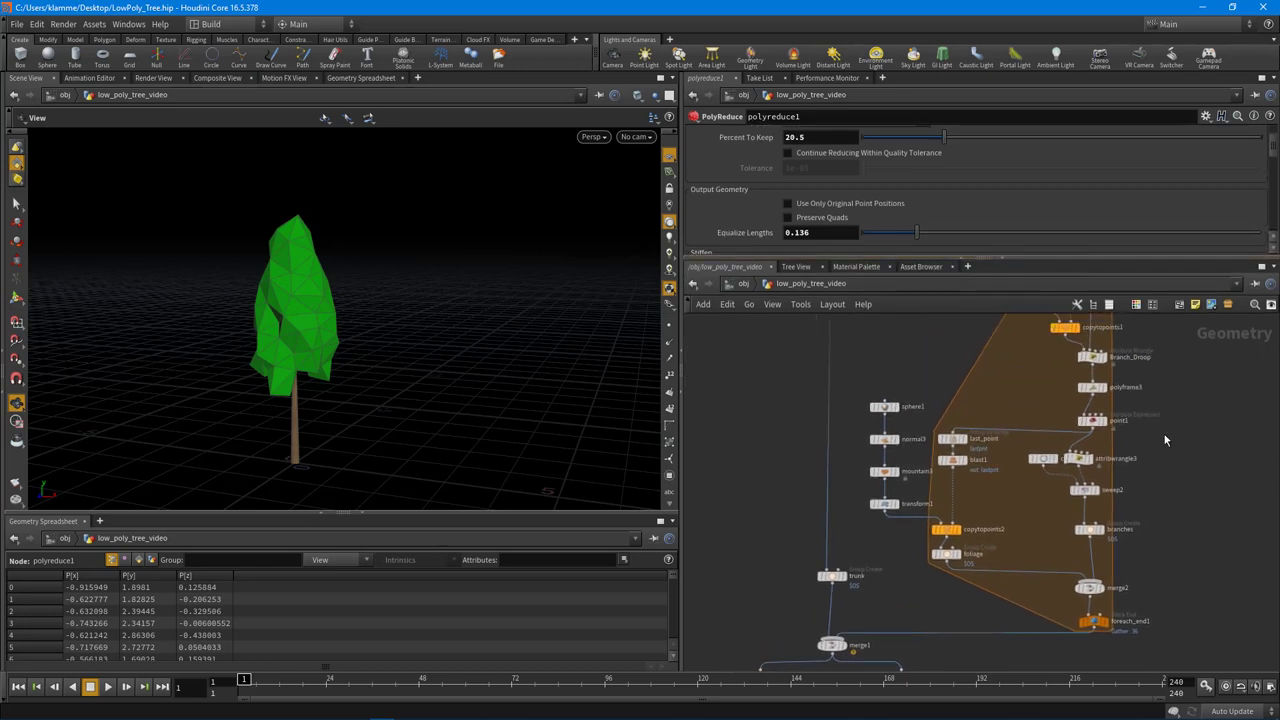
pyautogui.moveTo(960, 467); pyautogui.dragTo(957, 466)
pyautogui.click(953, 430)
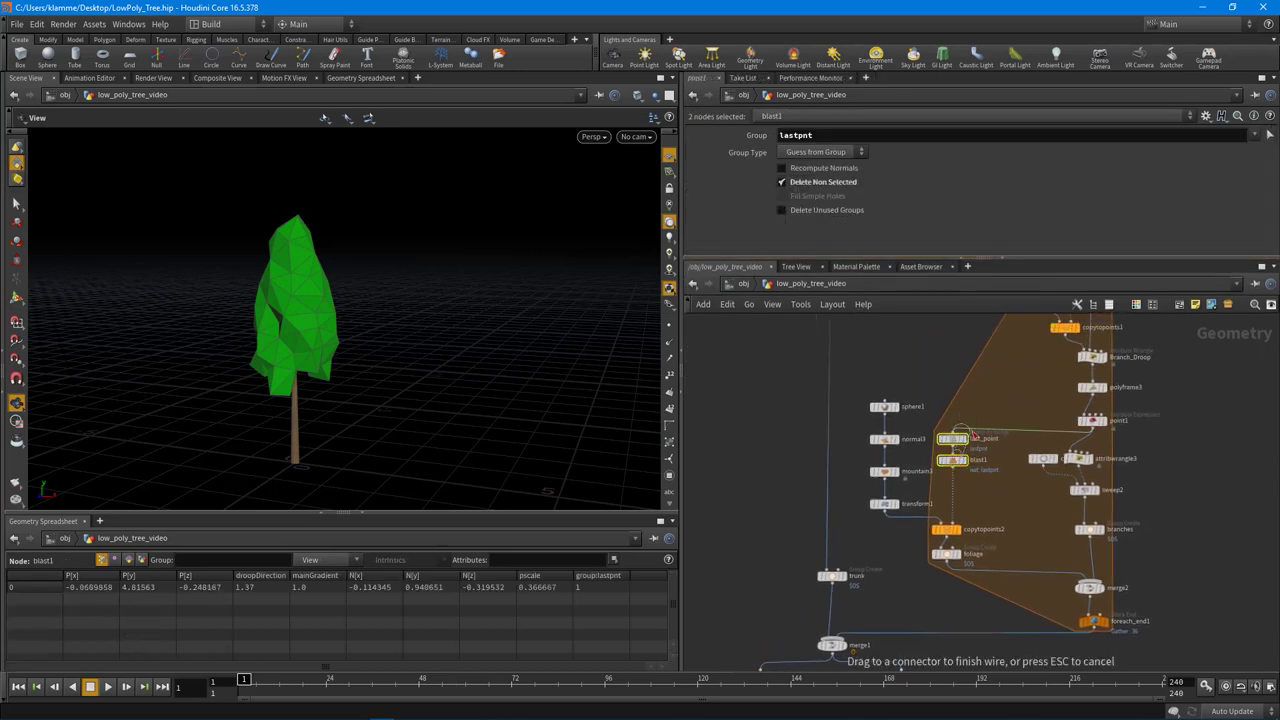
pyautogui.click(988, 421)
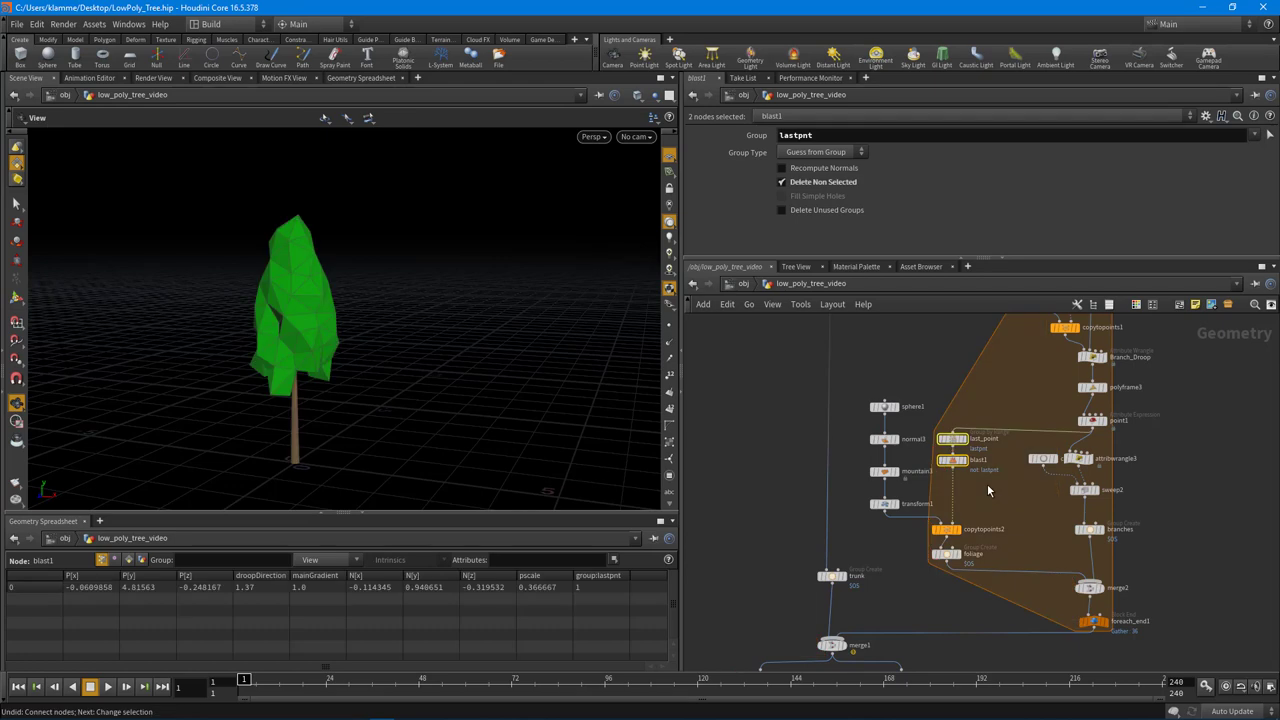
pyautogui.moveTo(998, 503); pyautogui.dragTo(958, 465)
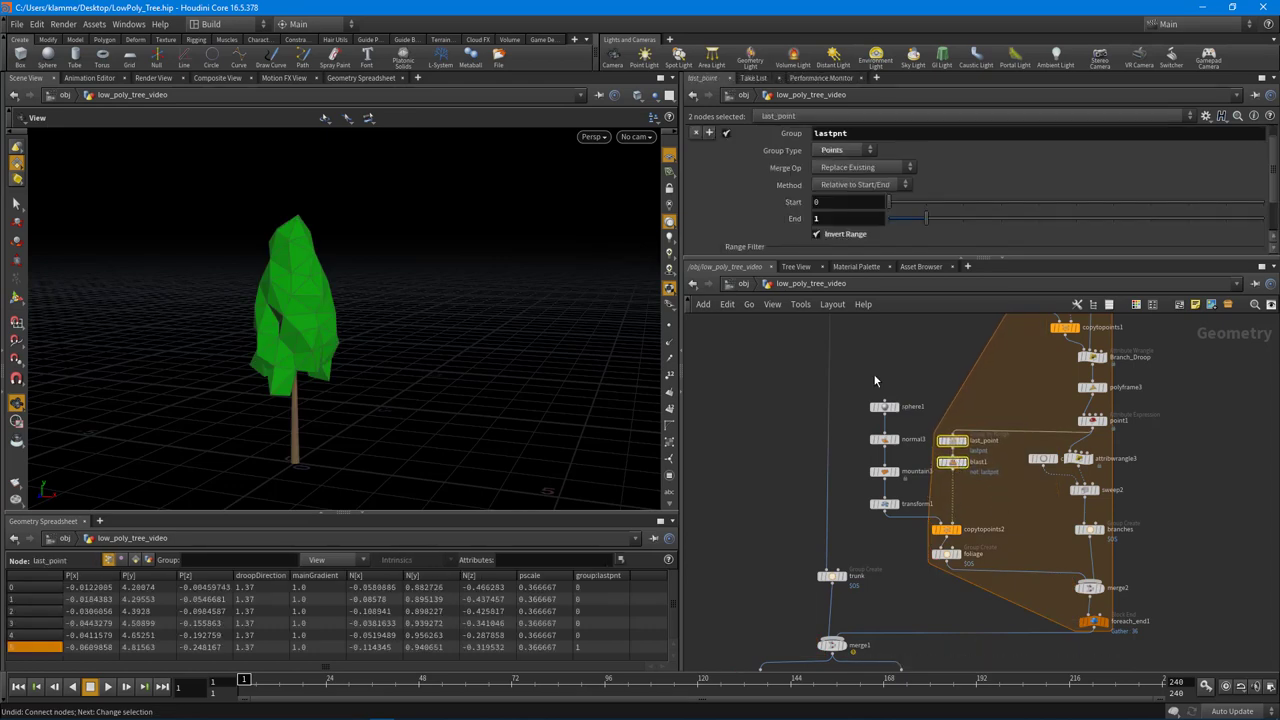
# Space sphere1, normal3 and the mountain node more tightly above transform1
pyautogui.moveTo(870, 374); pyautogui.dragTo(903, 481)
pyautogui.moveTo(885, 472); pyautogui.dragTo(891, 455)
pyautogui.moveTo(882, 451); pyautogui.dragTo(882, 457)
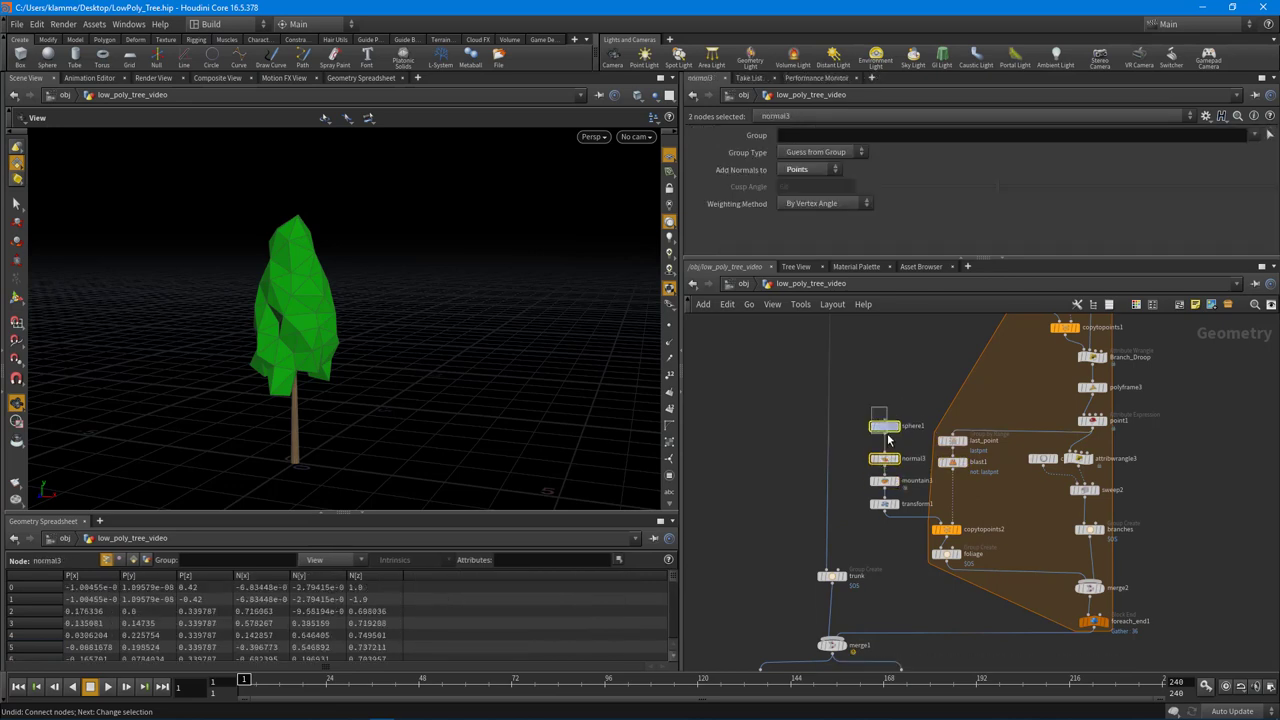
pyautogui.moveTo(888, 438); pyautogui.dragTo(886, 436)
pyautogui.moveTo(882, 427); pyautogui.dragTo(882, 435)
# Review the whole node network and the colored low-poly tree
pyautogui.scroll(-10, 894, 366)
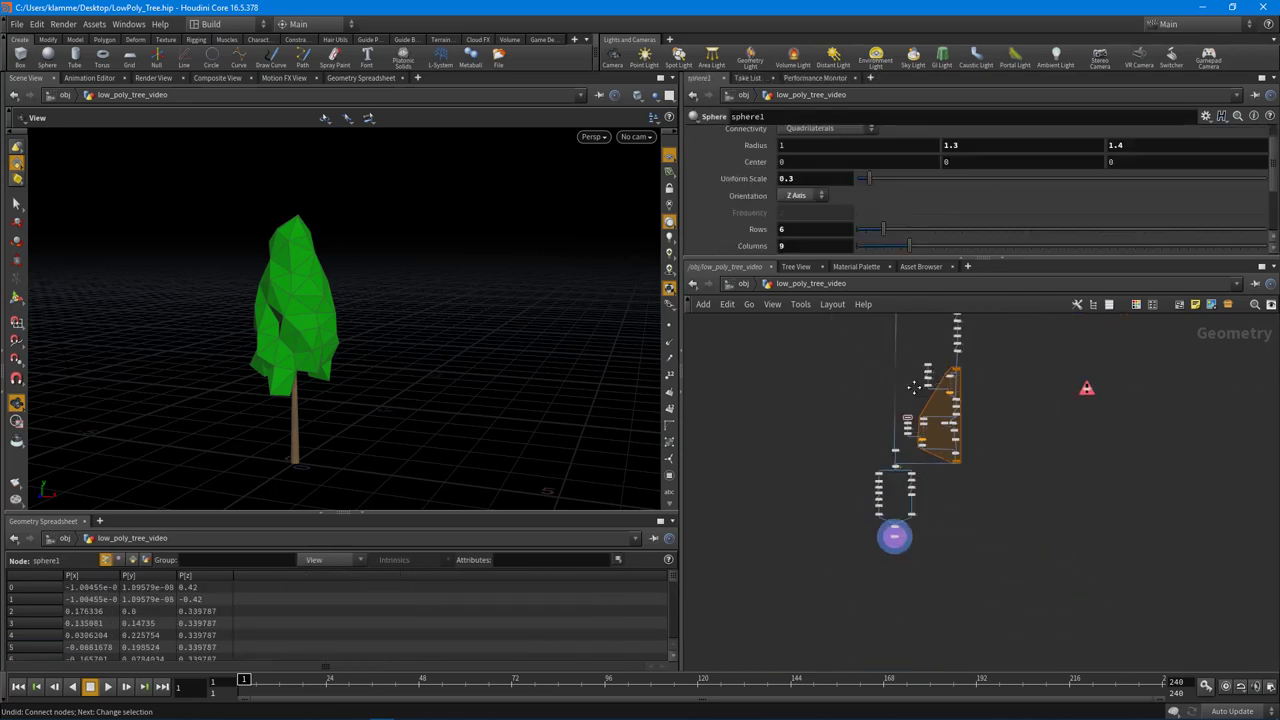
pyautogui.moveTo(935, 453); pyautogui.dragTo(934, 450, button='middle')
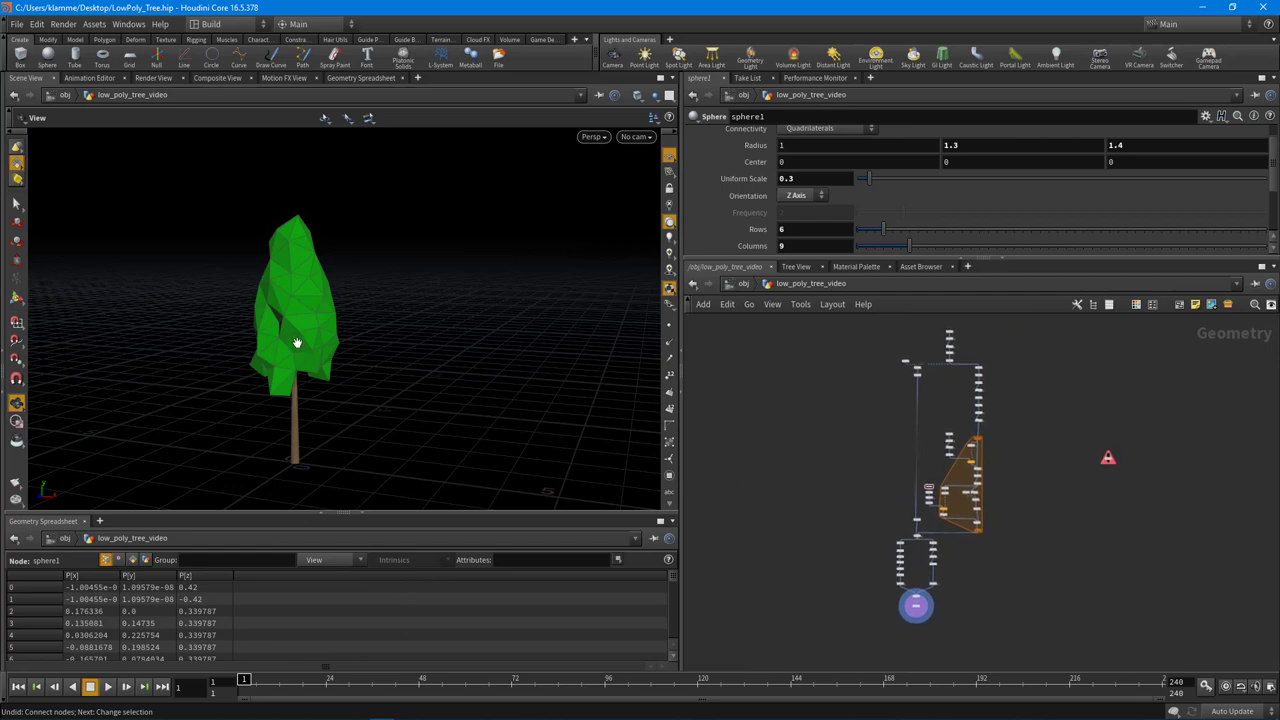
pyautogui.moveTo(297, 343); pyautogui.dragTo(298, 371)
pyautogui.moveTo(298, 371); pyautogui.dragTo(318, 369, button='middle')
pyautogui.moveTo(318, 369); pyautogui.dragTo(375, 398)
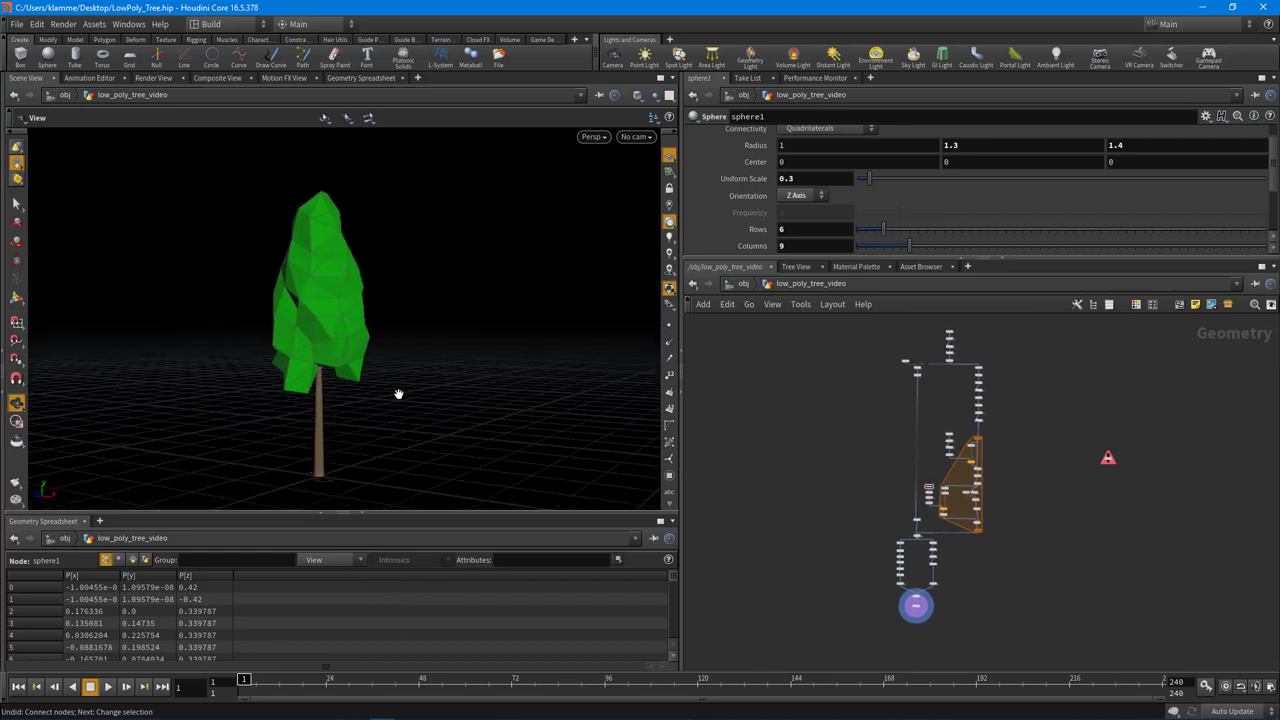